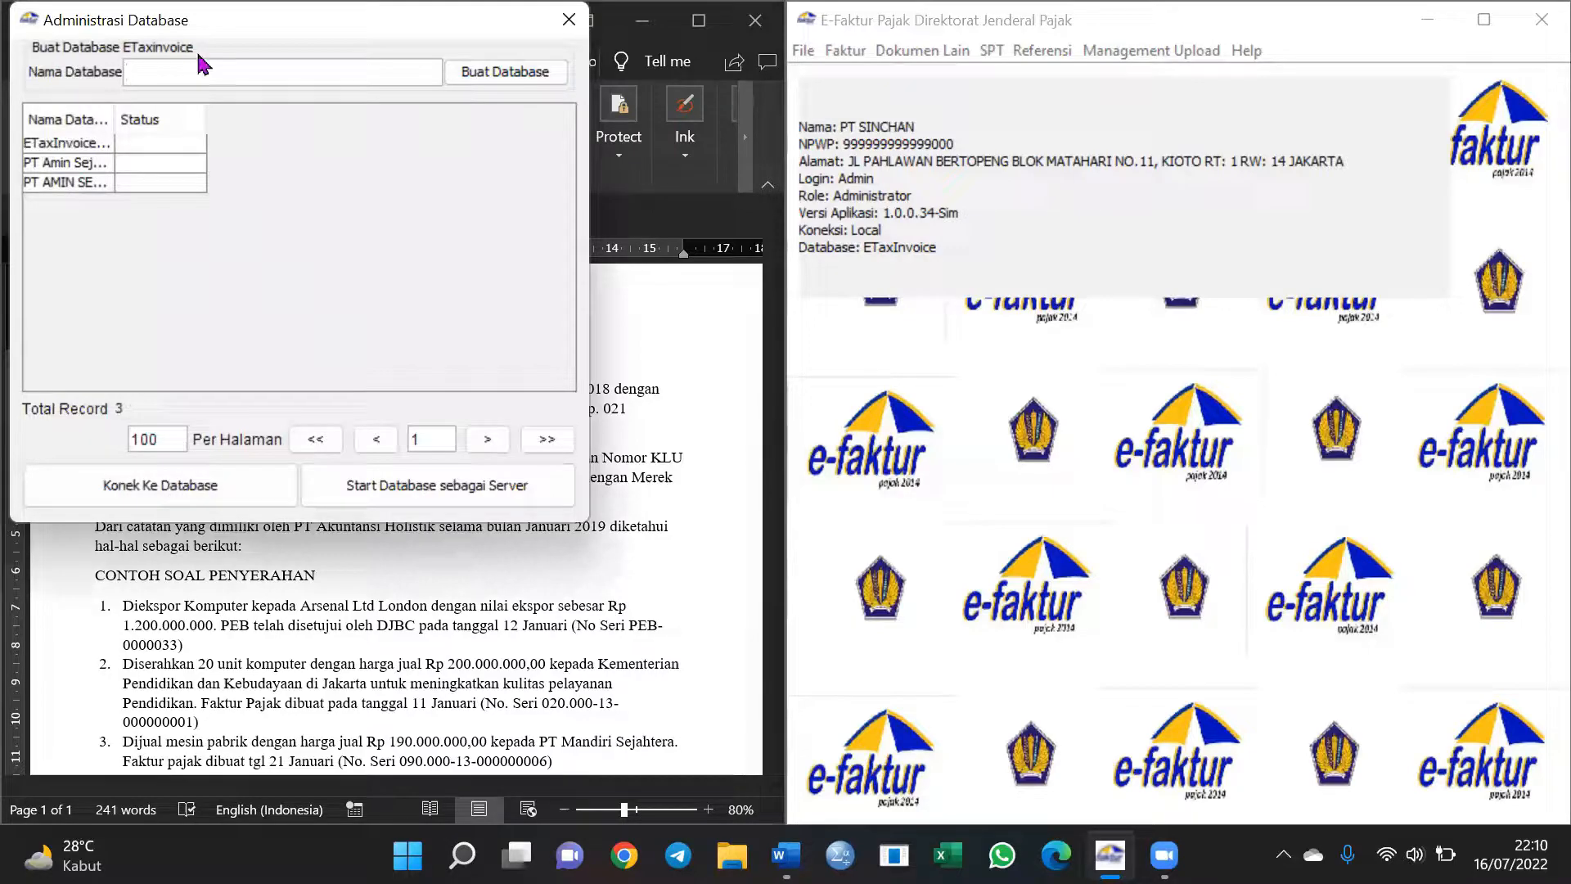
Create a new database named 'PT. Akuntnasi Holistik' in Administrasi Database
drag(286, 30, 1217, 263)
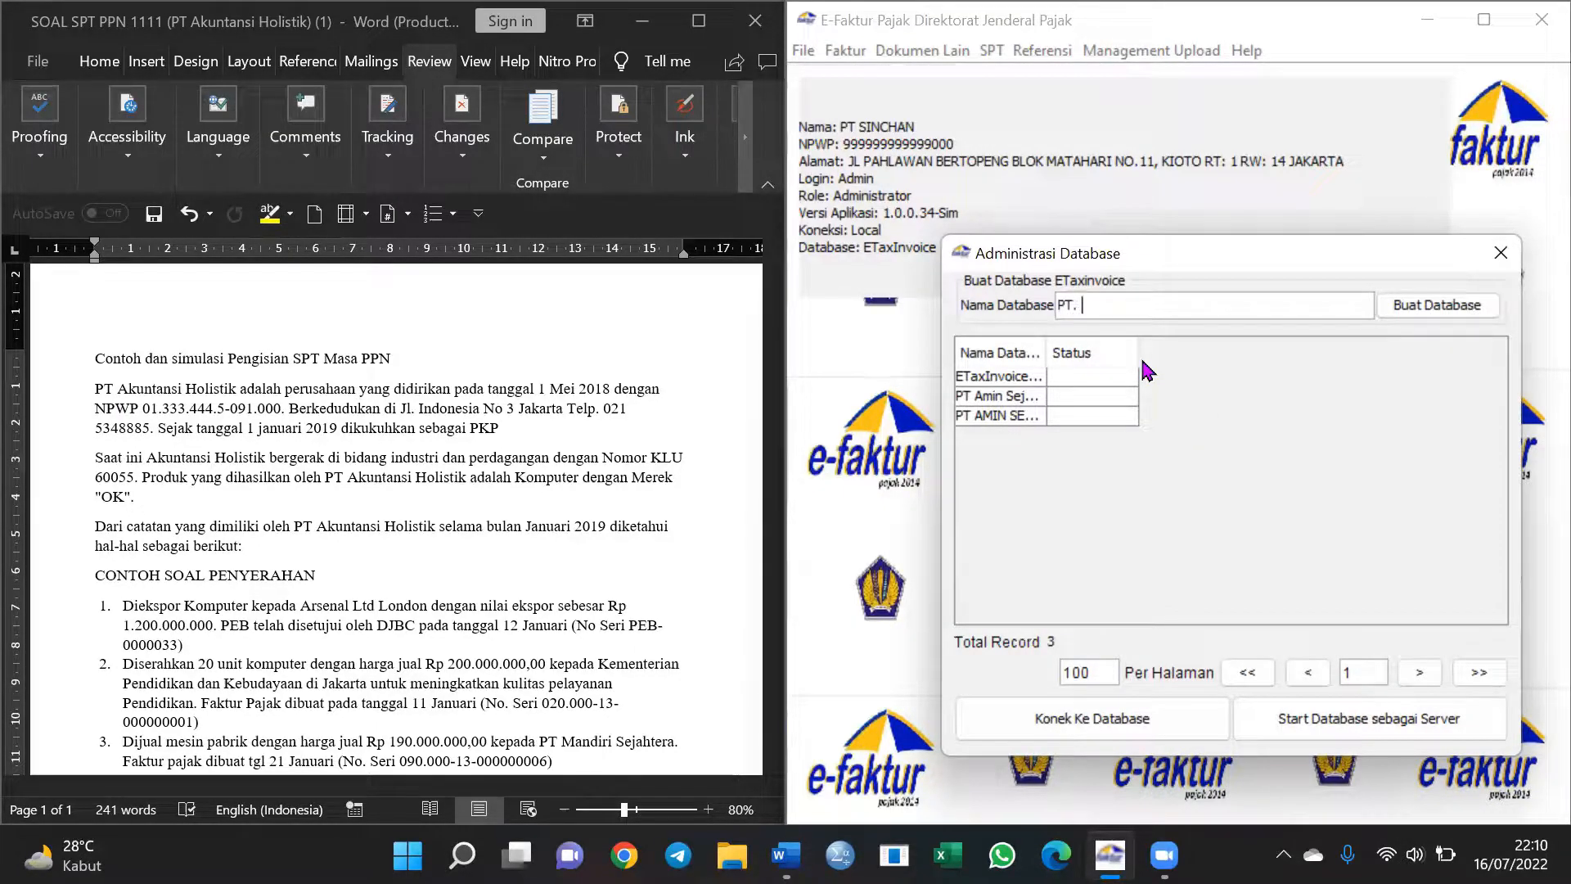
text(kuntnasi Holistik)
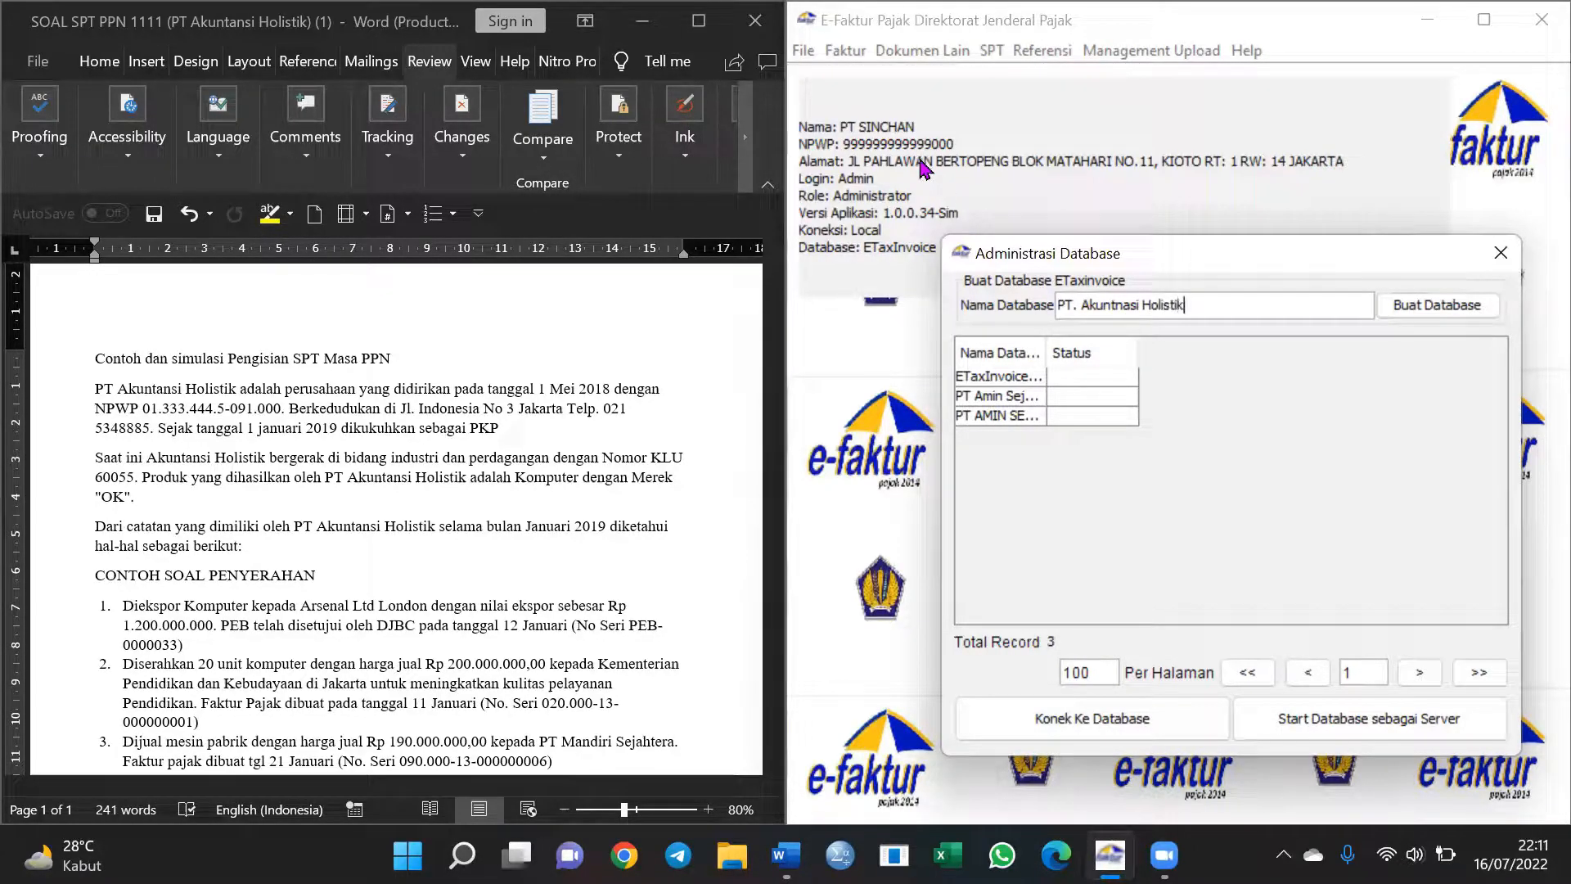
click(1422, 308)
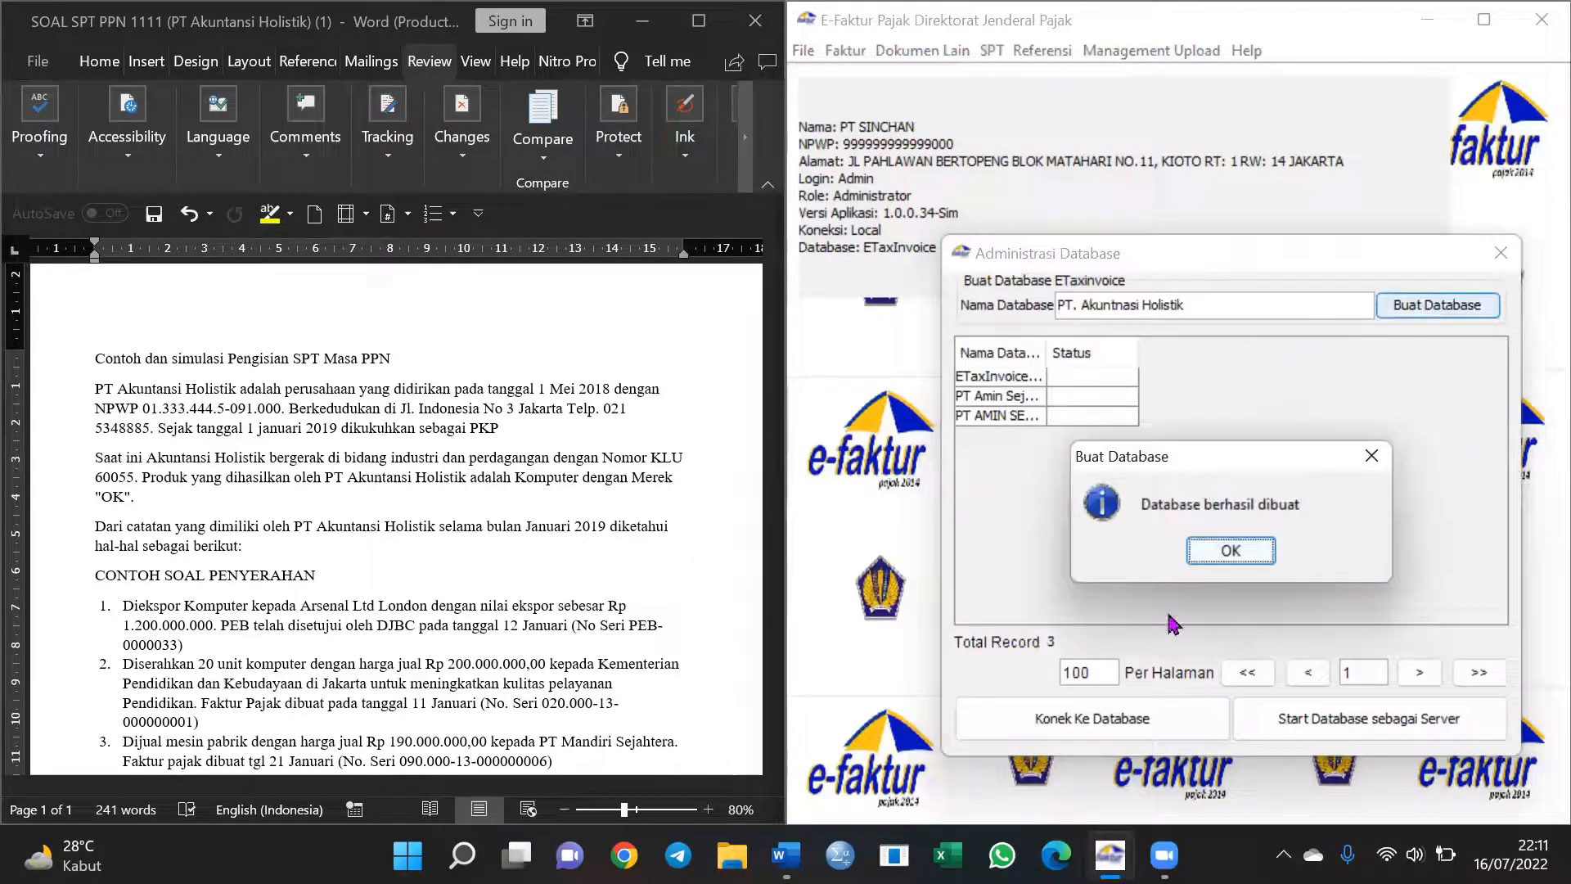
click(1271, 550)
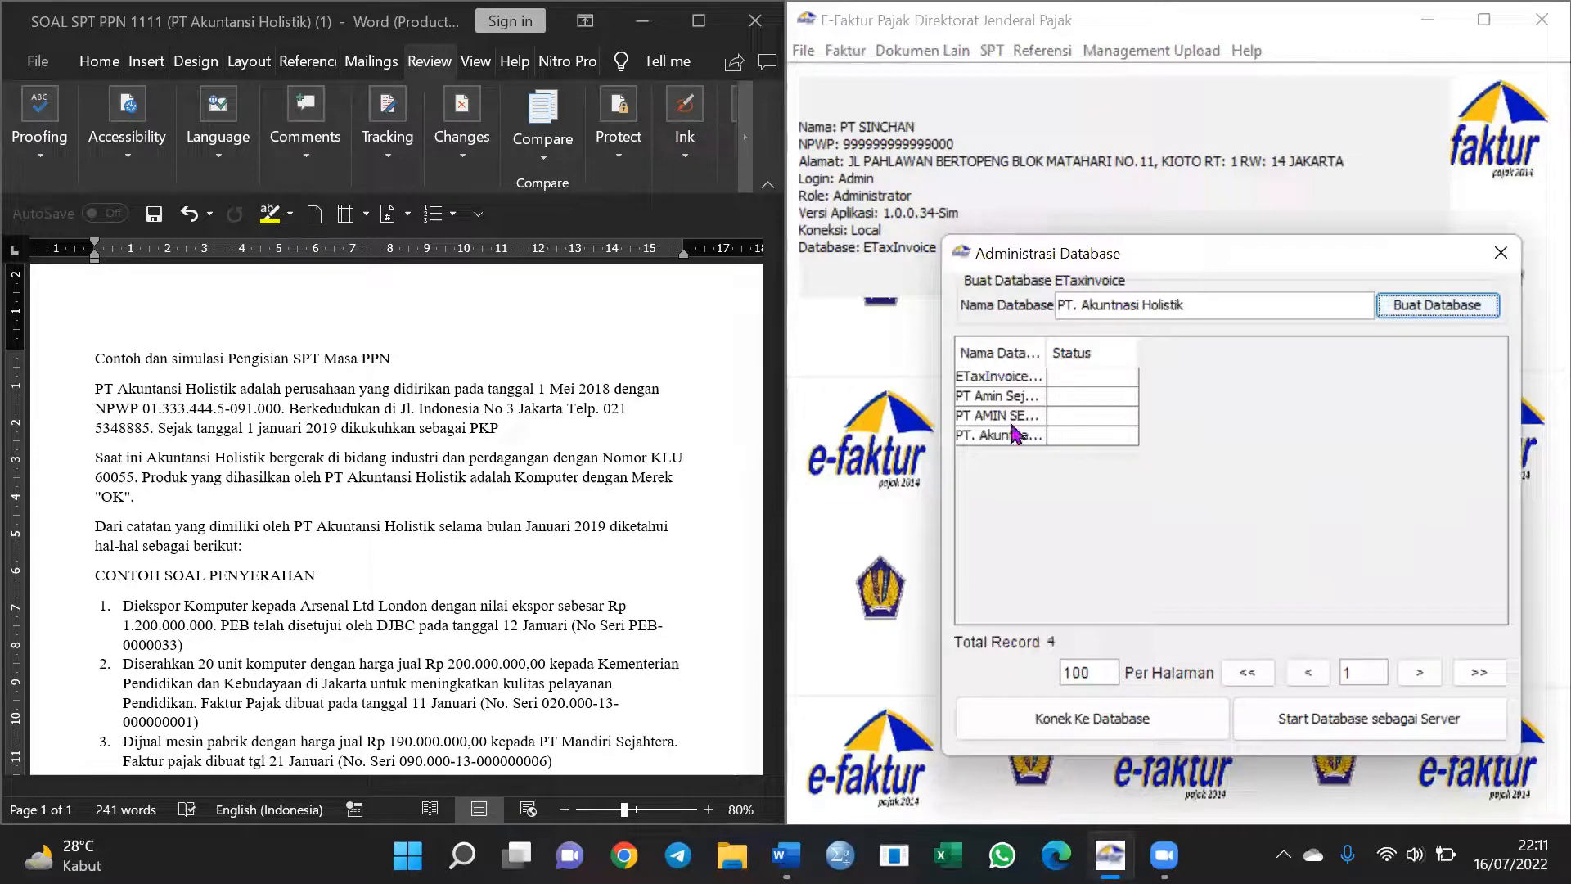
Connect to the PT. Akuntnasi Holistik database and close the administration window
click(982, 436)
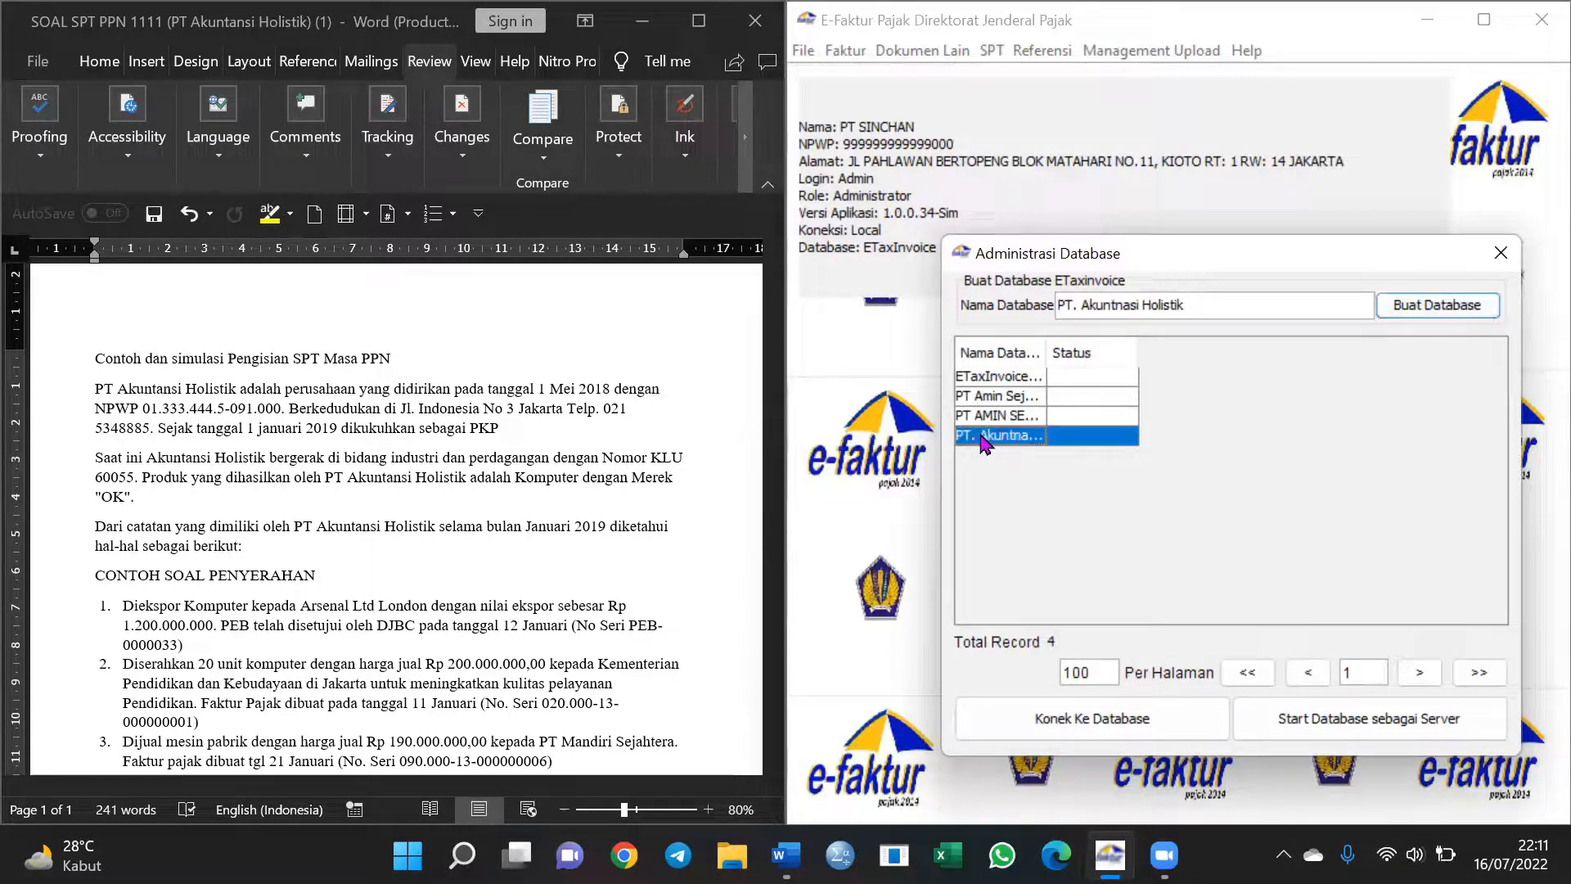
click(1032, 713)
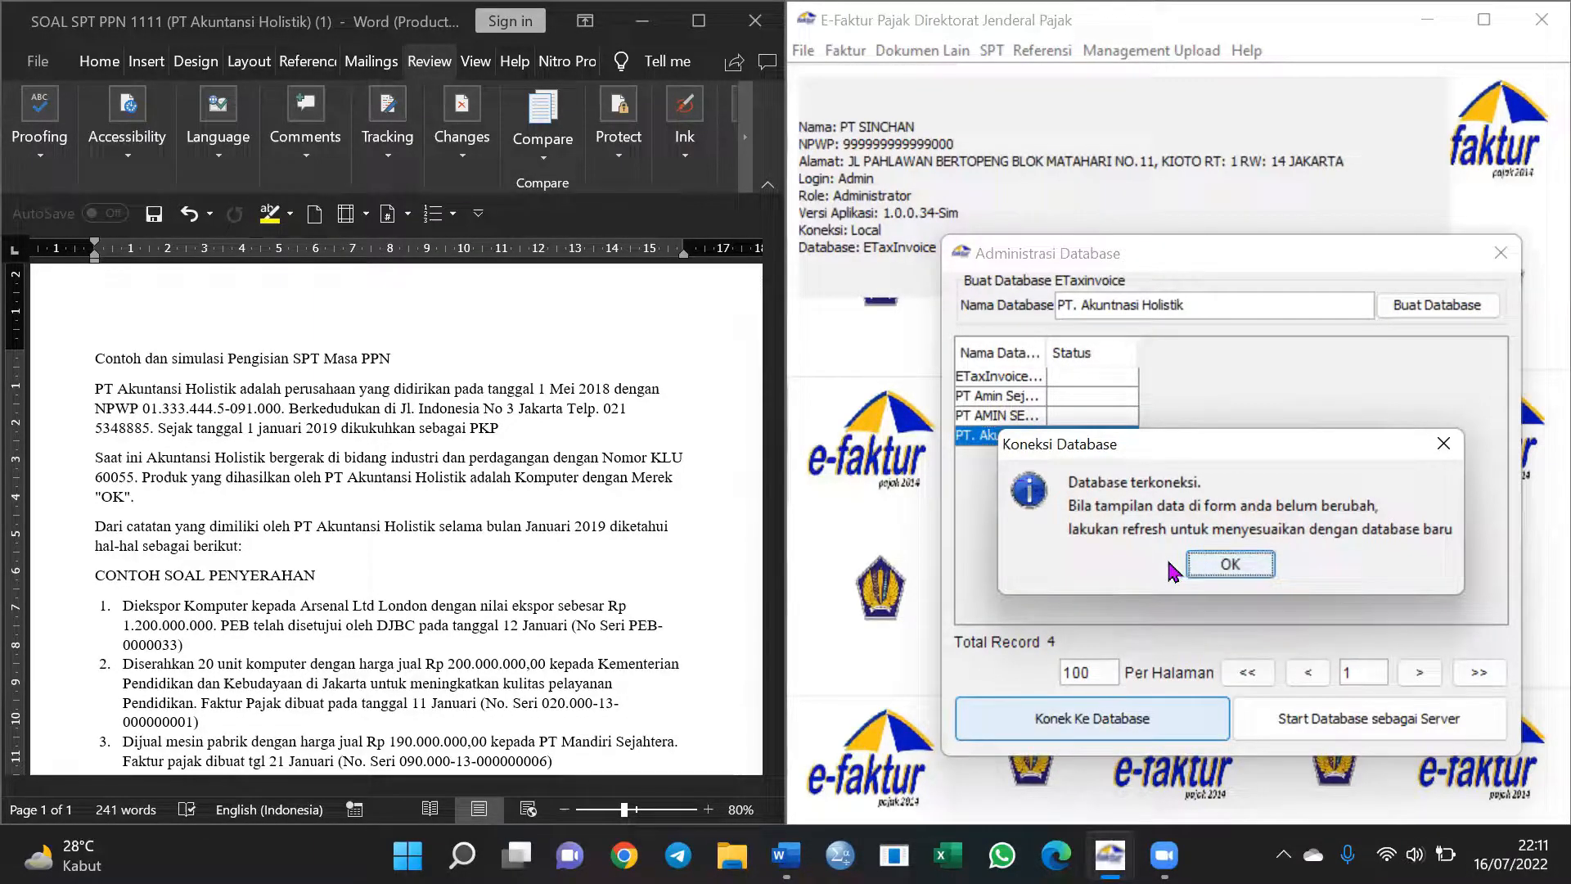
click(1217, 564)
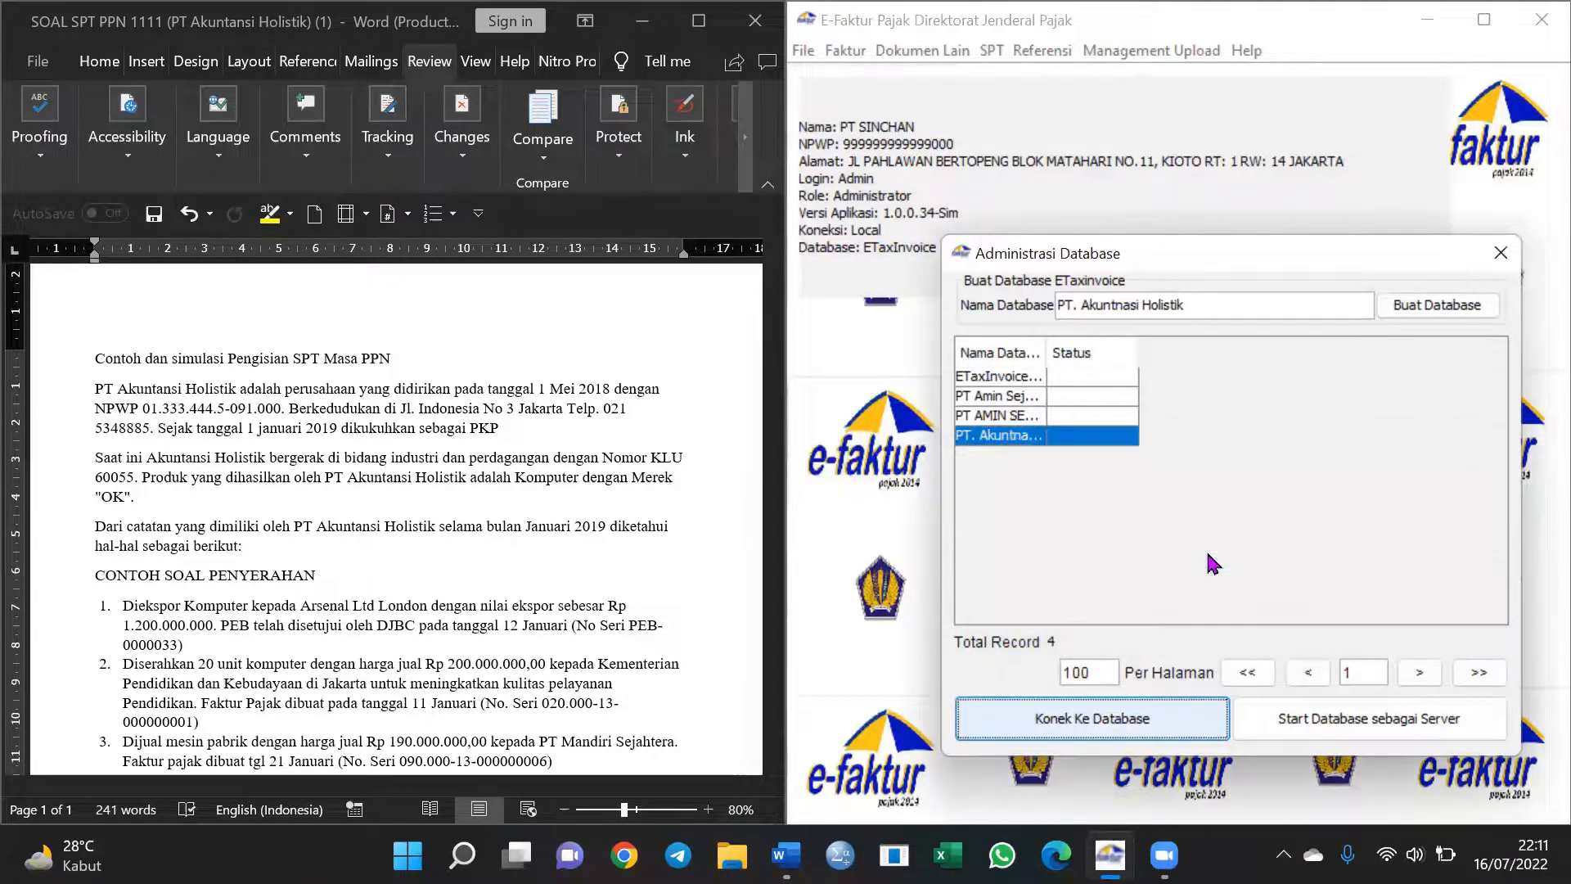
click(1500, 253)
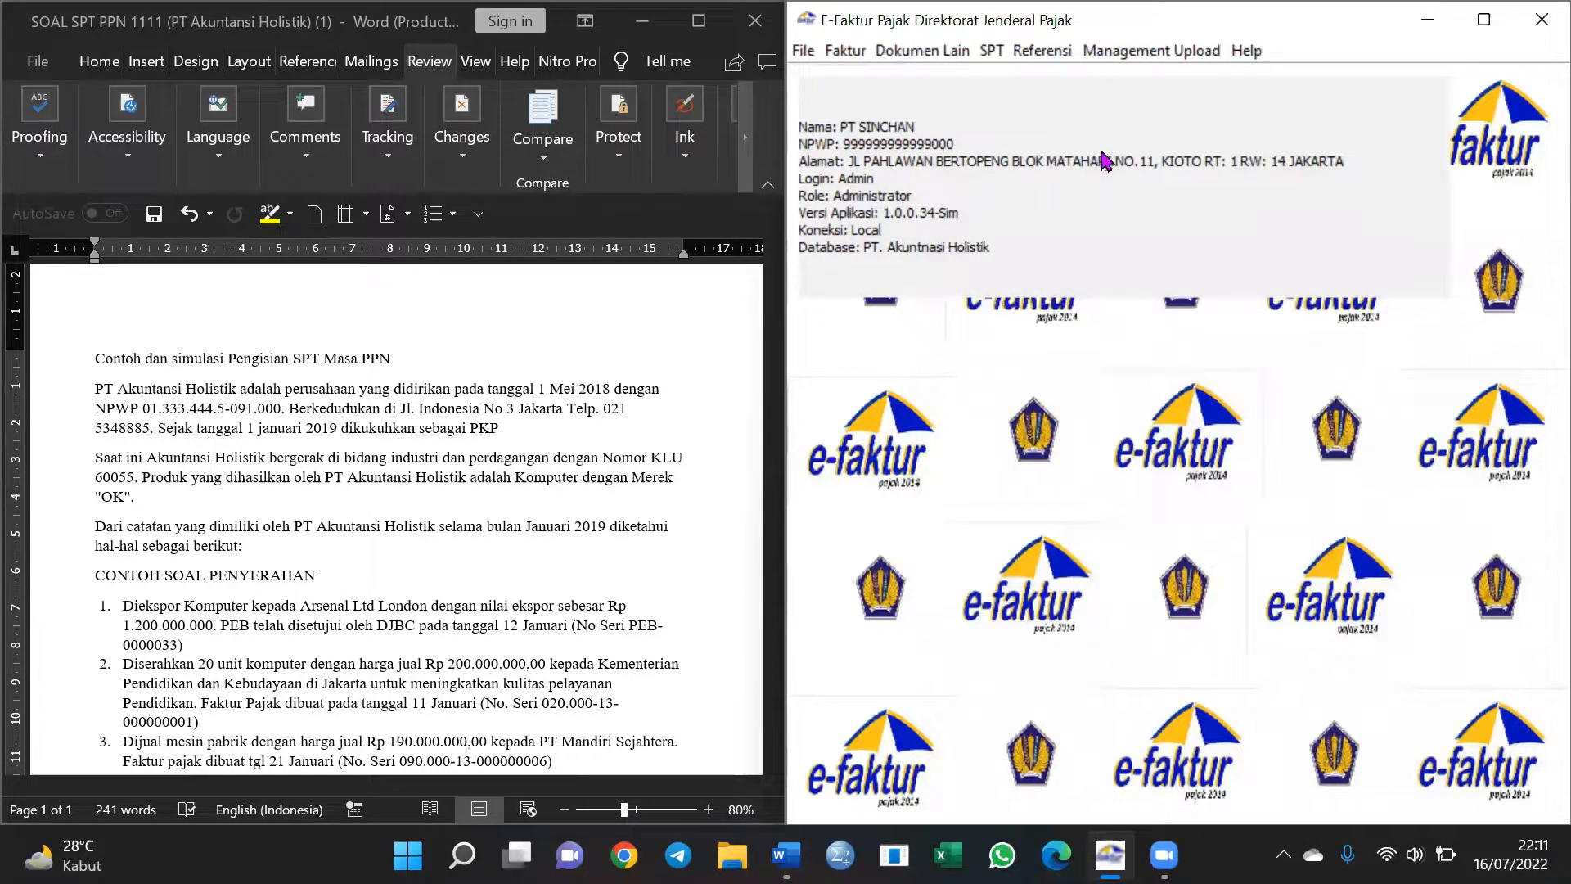
Open the Profil Alamat PKP form and enter the postal code and phone number
click(1165, 55)
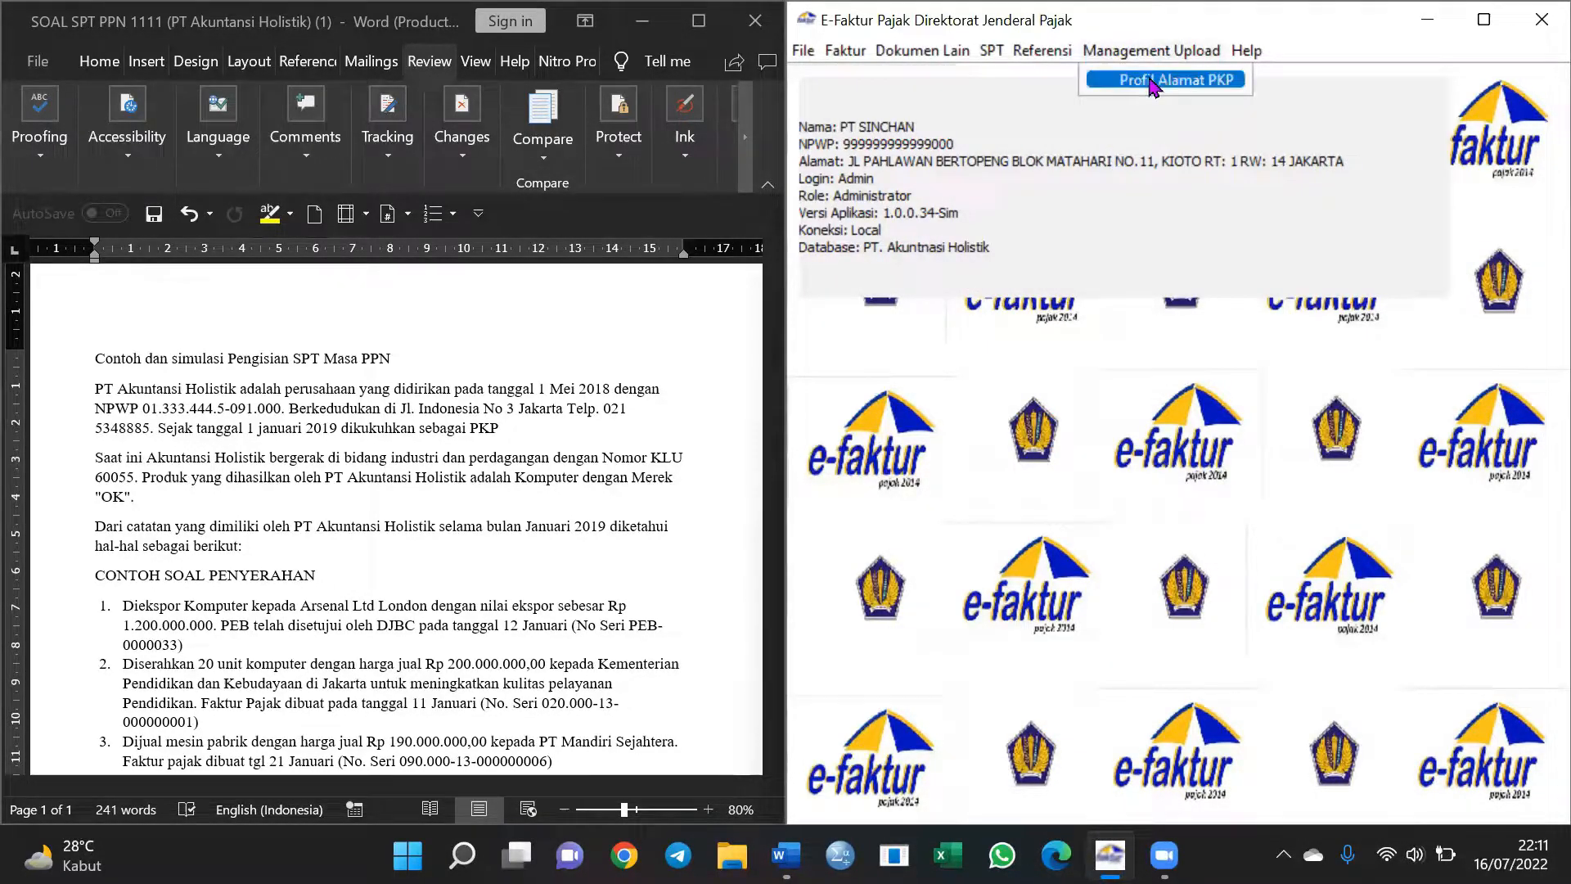
click(1154, 84)
drag(835, 190, 1109, 191)
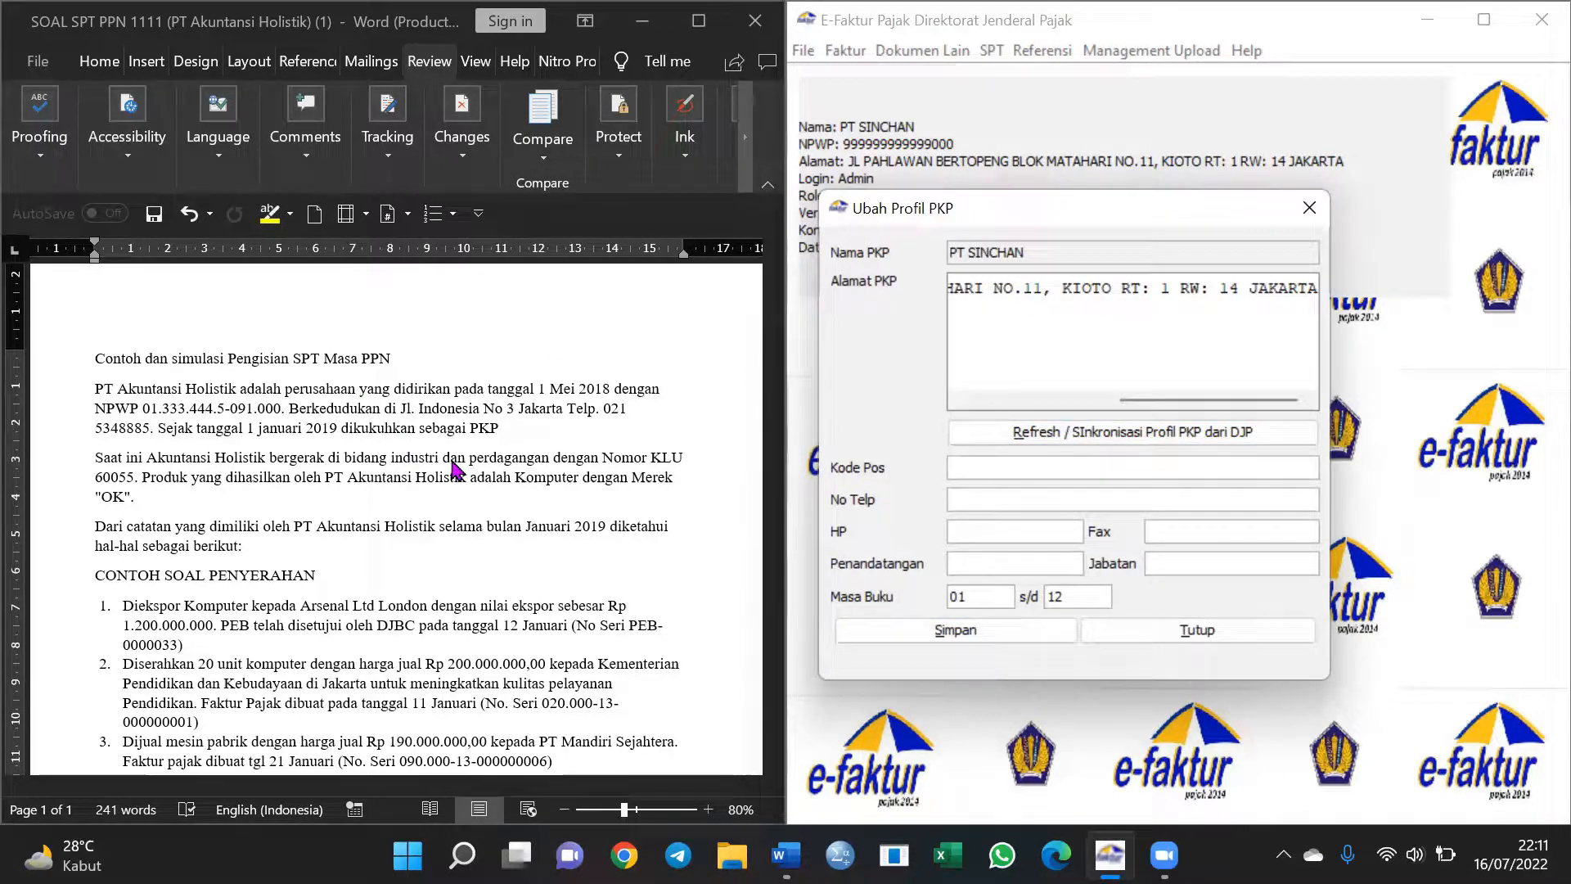
text(80111)
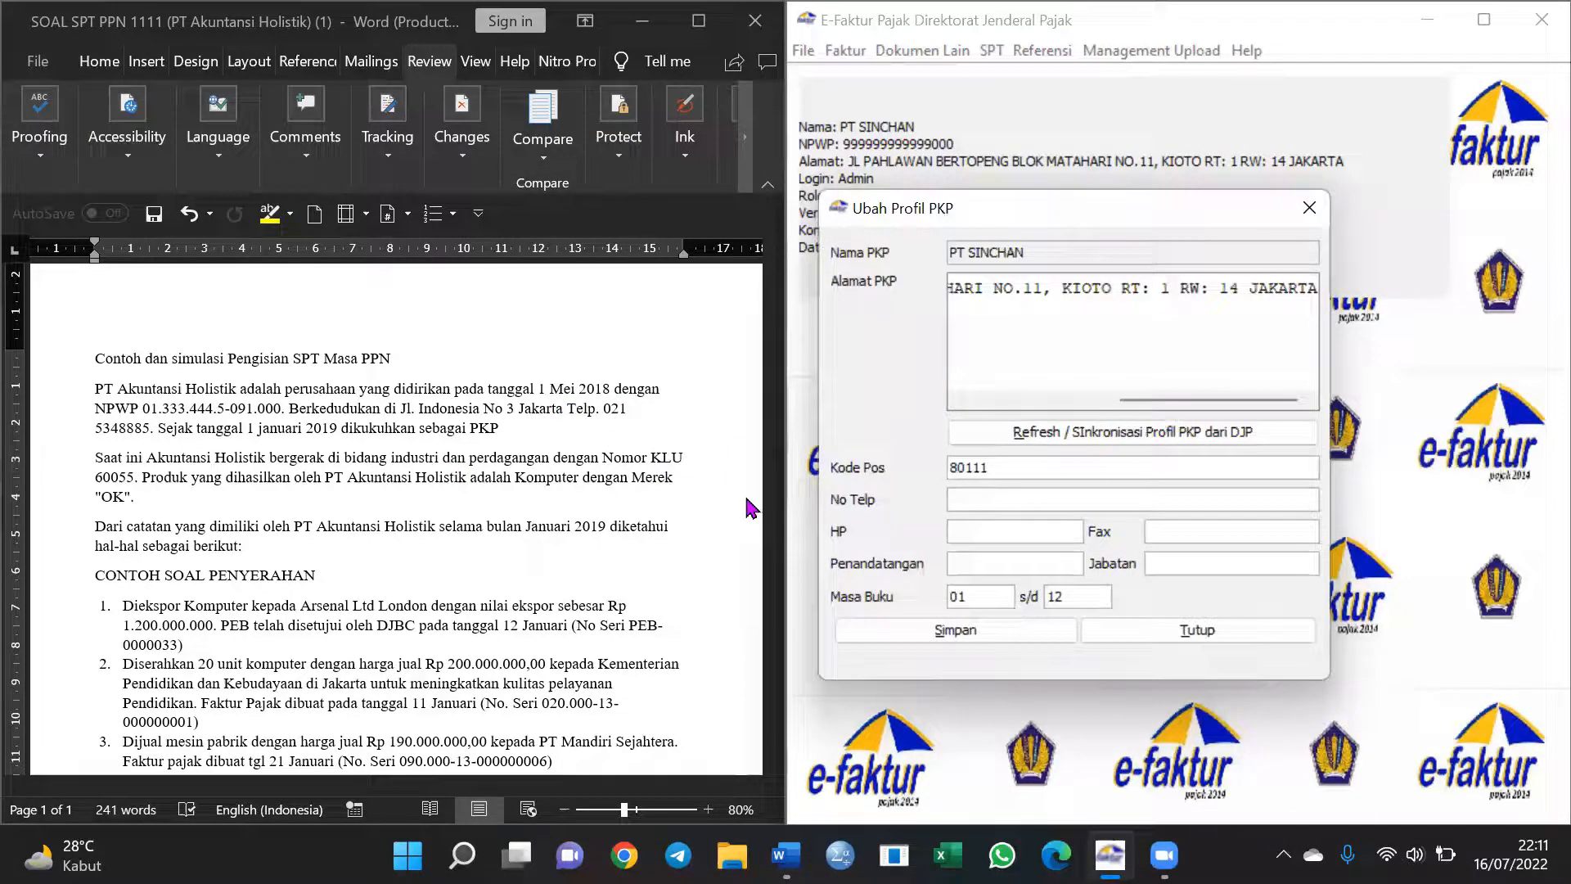
Set signatory Kelompok 1 with position Direktur Keuangan and save the PKP profile
click(978, 529)
click(1052, 566)
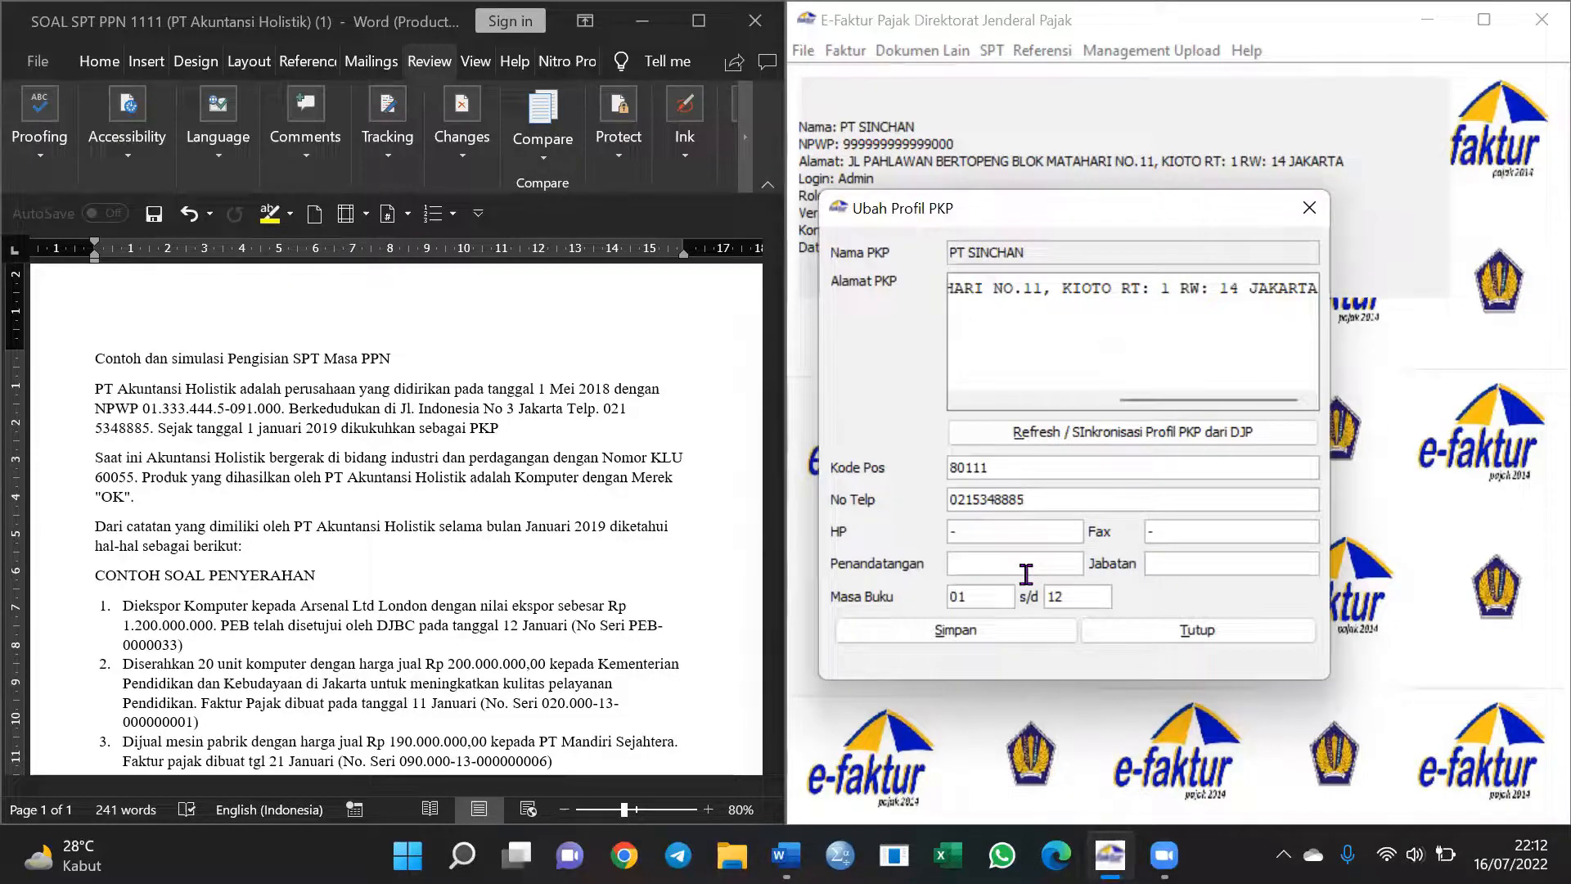
key(BackSpace)
text(ompok 1)
click(1163, 573)
text(Direktur Keuamganm)
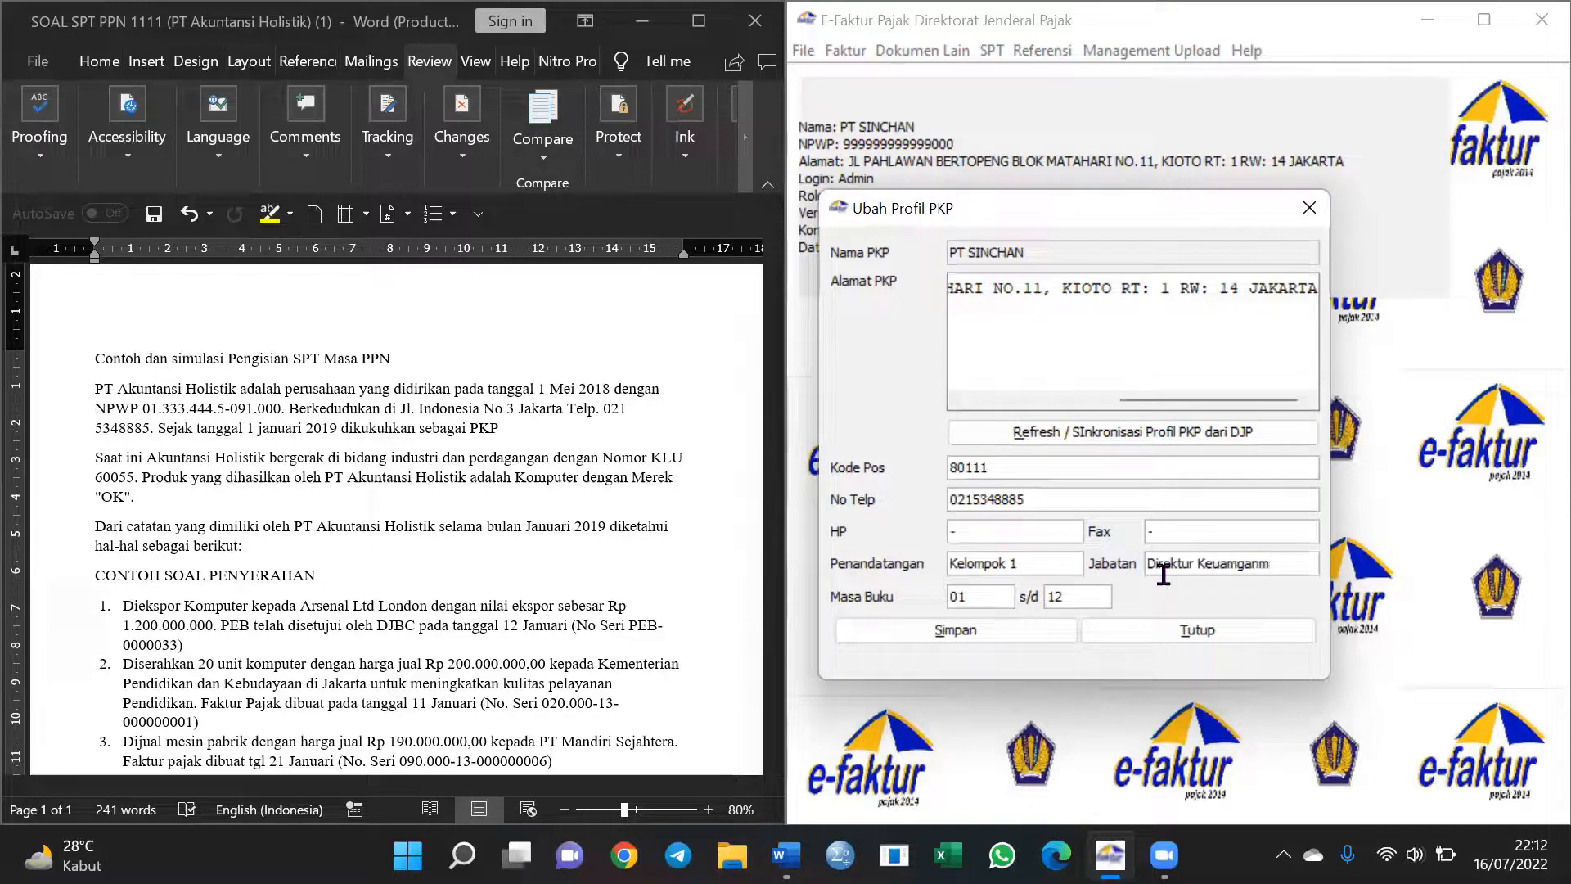
key(BackSpace)
key(BackSpace)
text(nga)
click(917, 628)
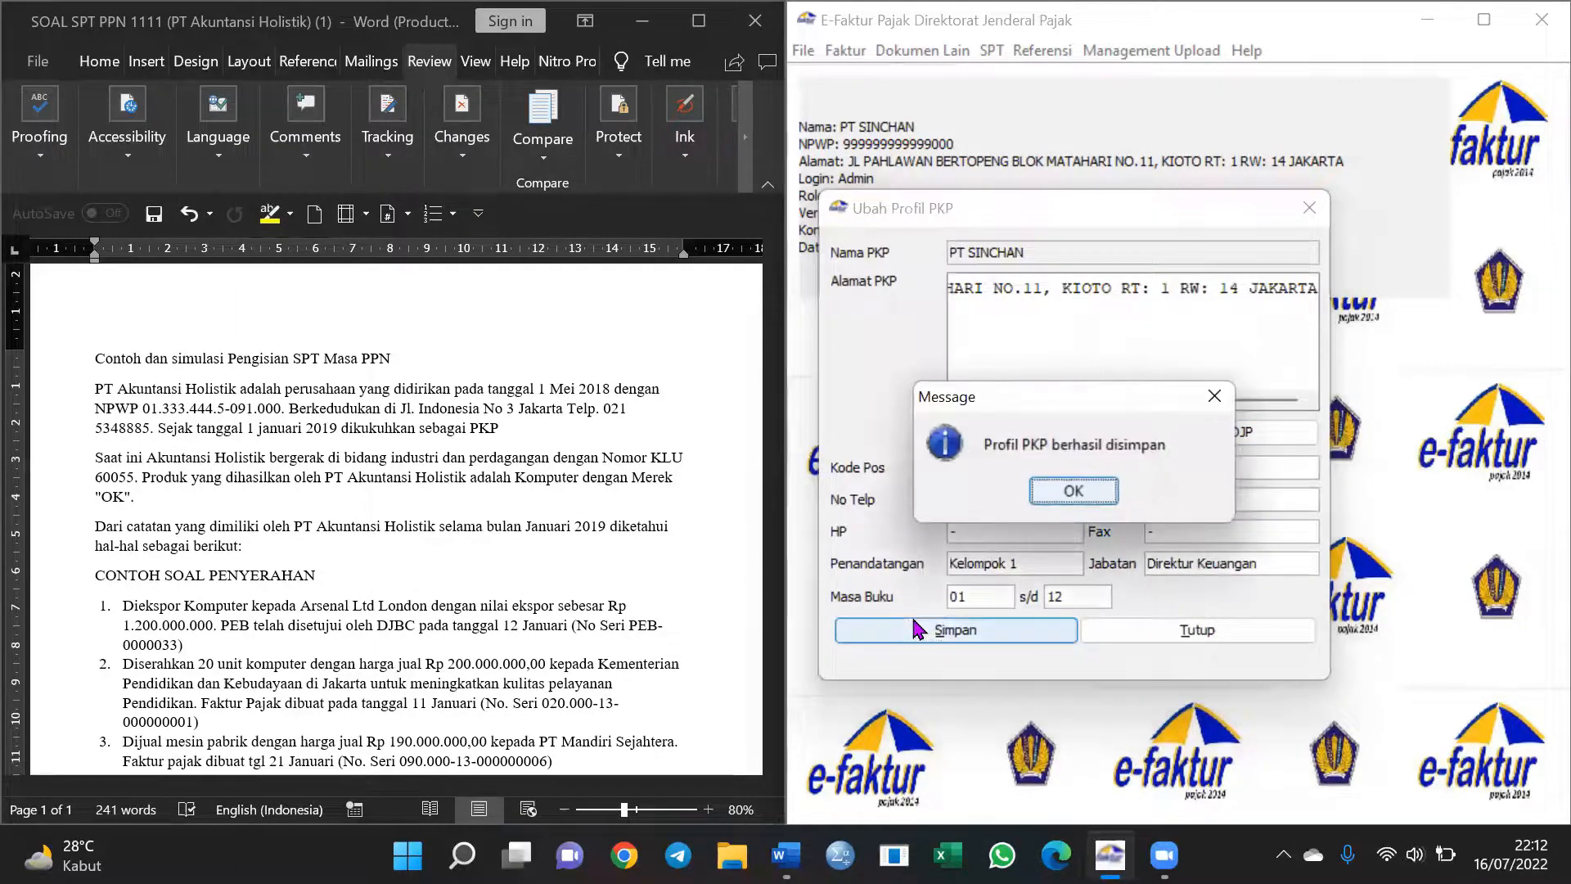
click(1070, 494)
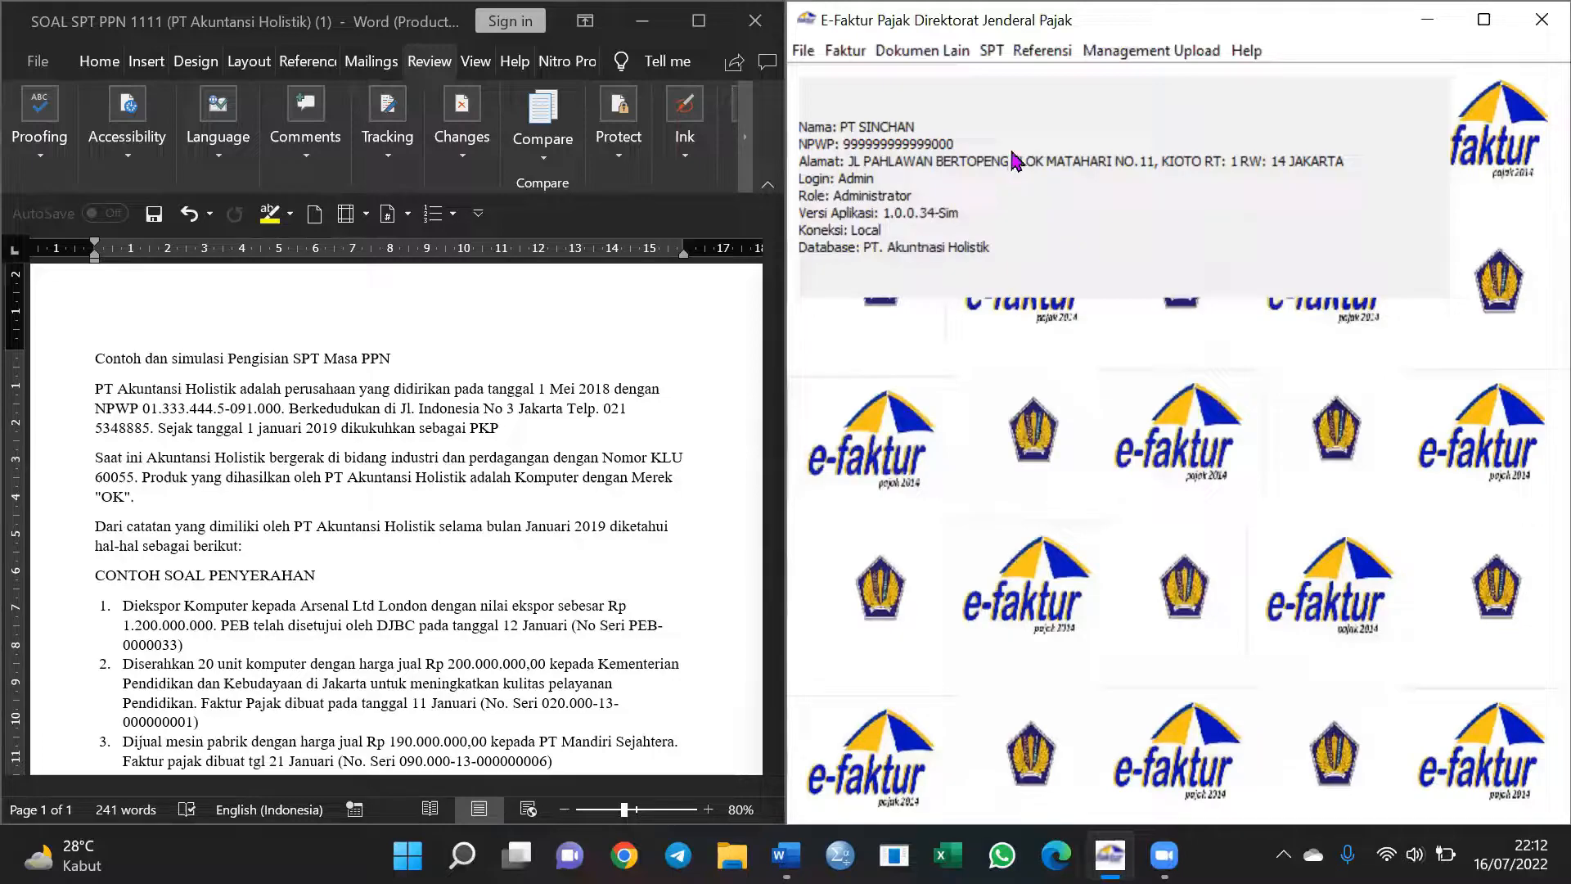
click(1057, 56)
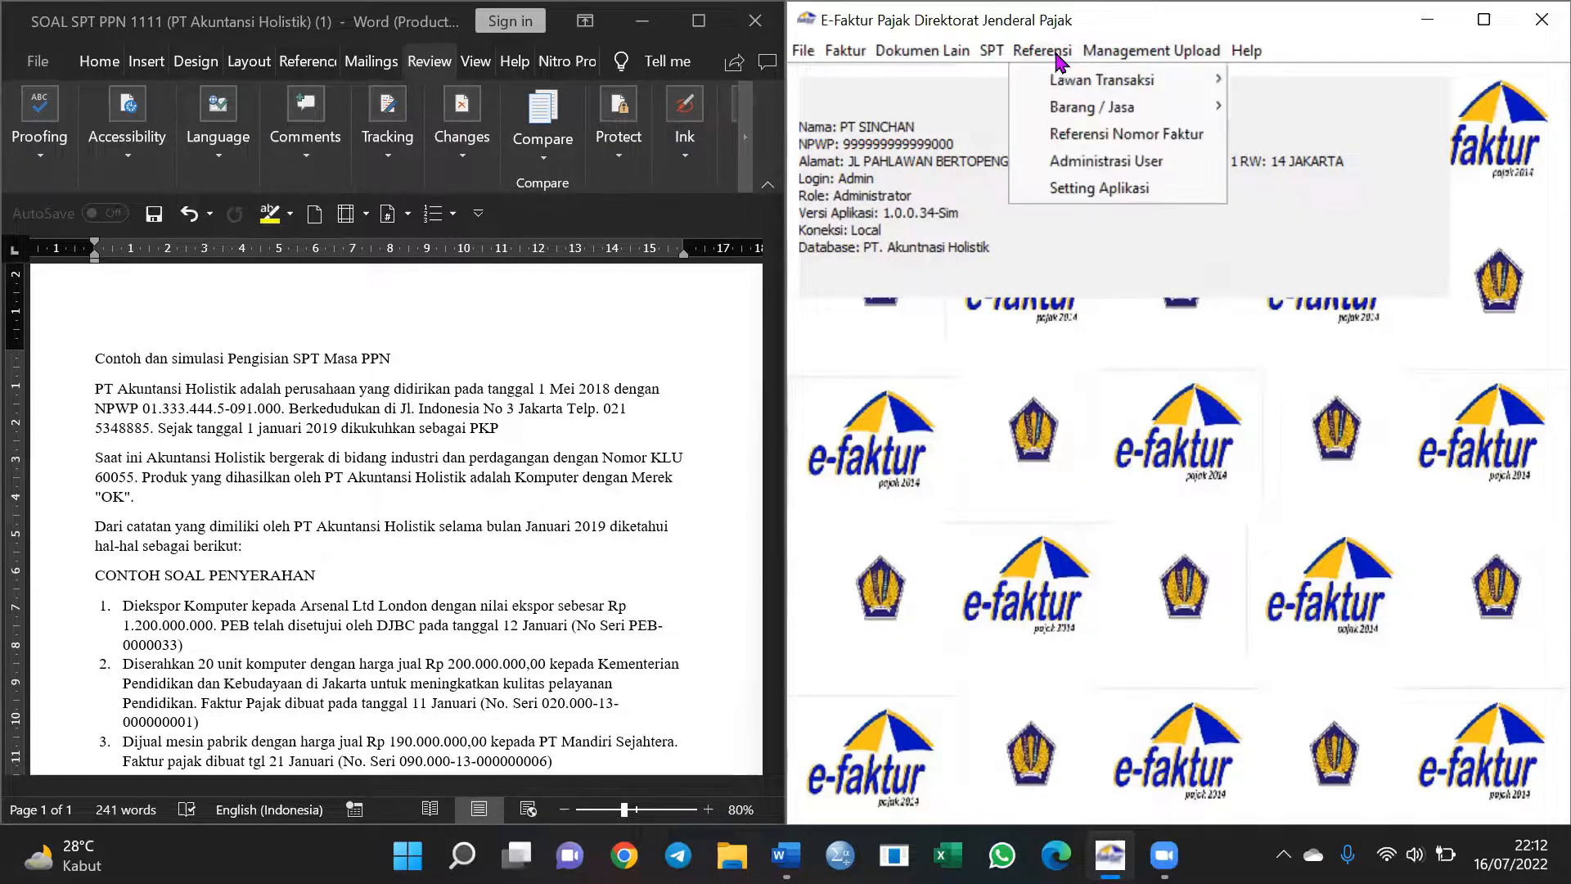
click(1061, 137)
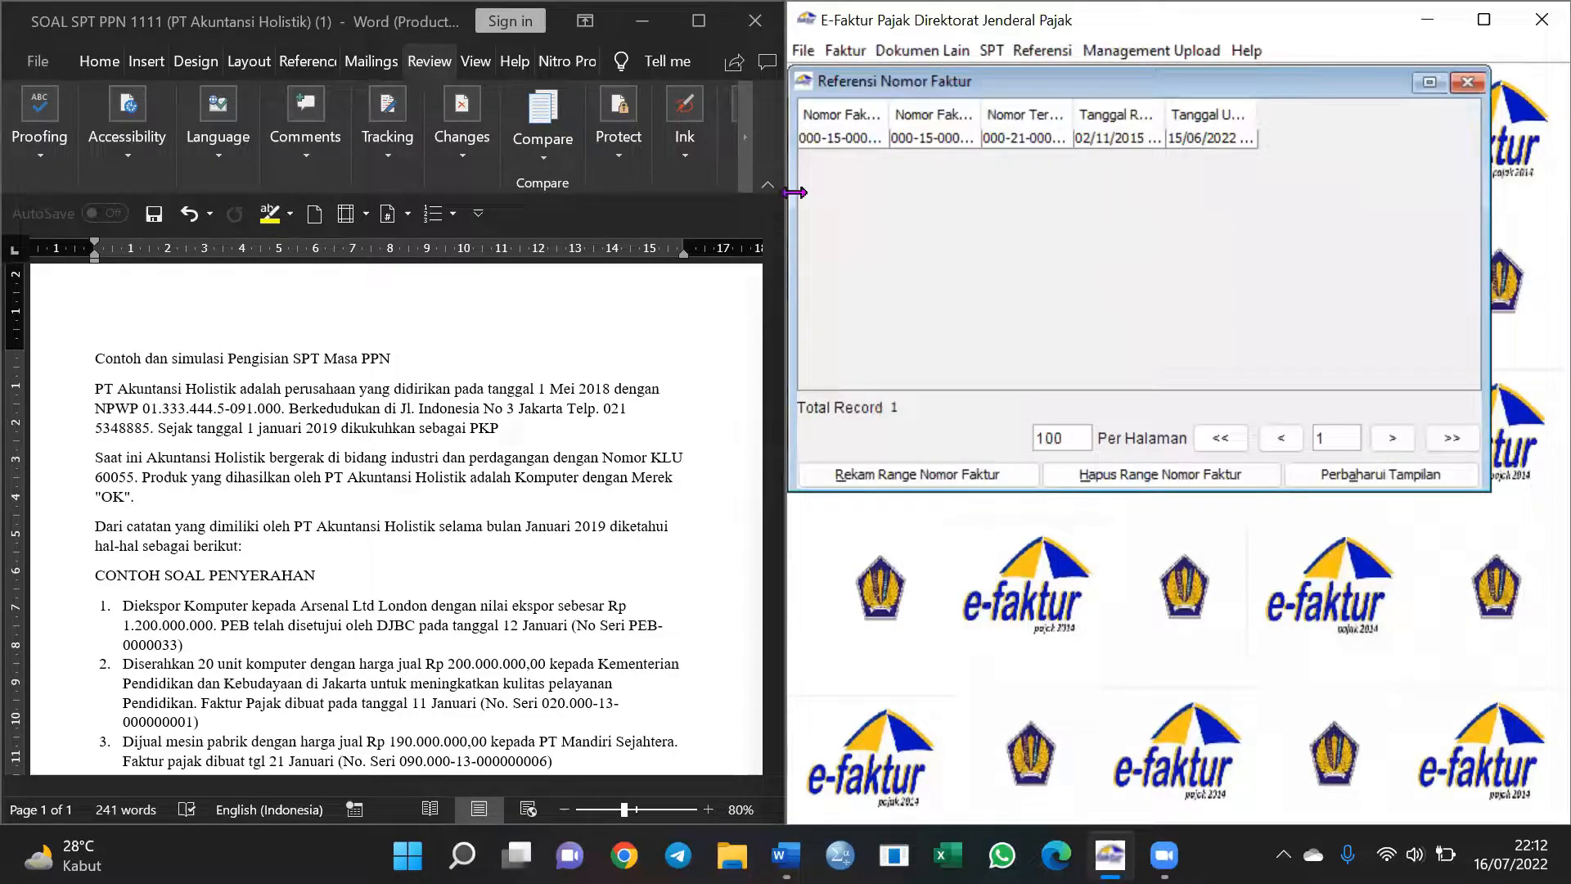
click(872, 483)
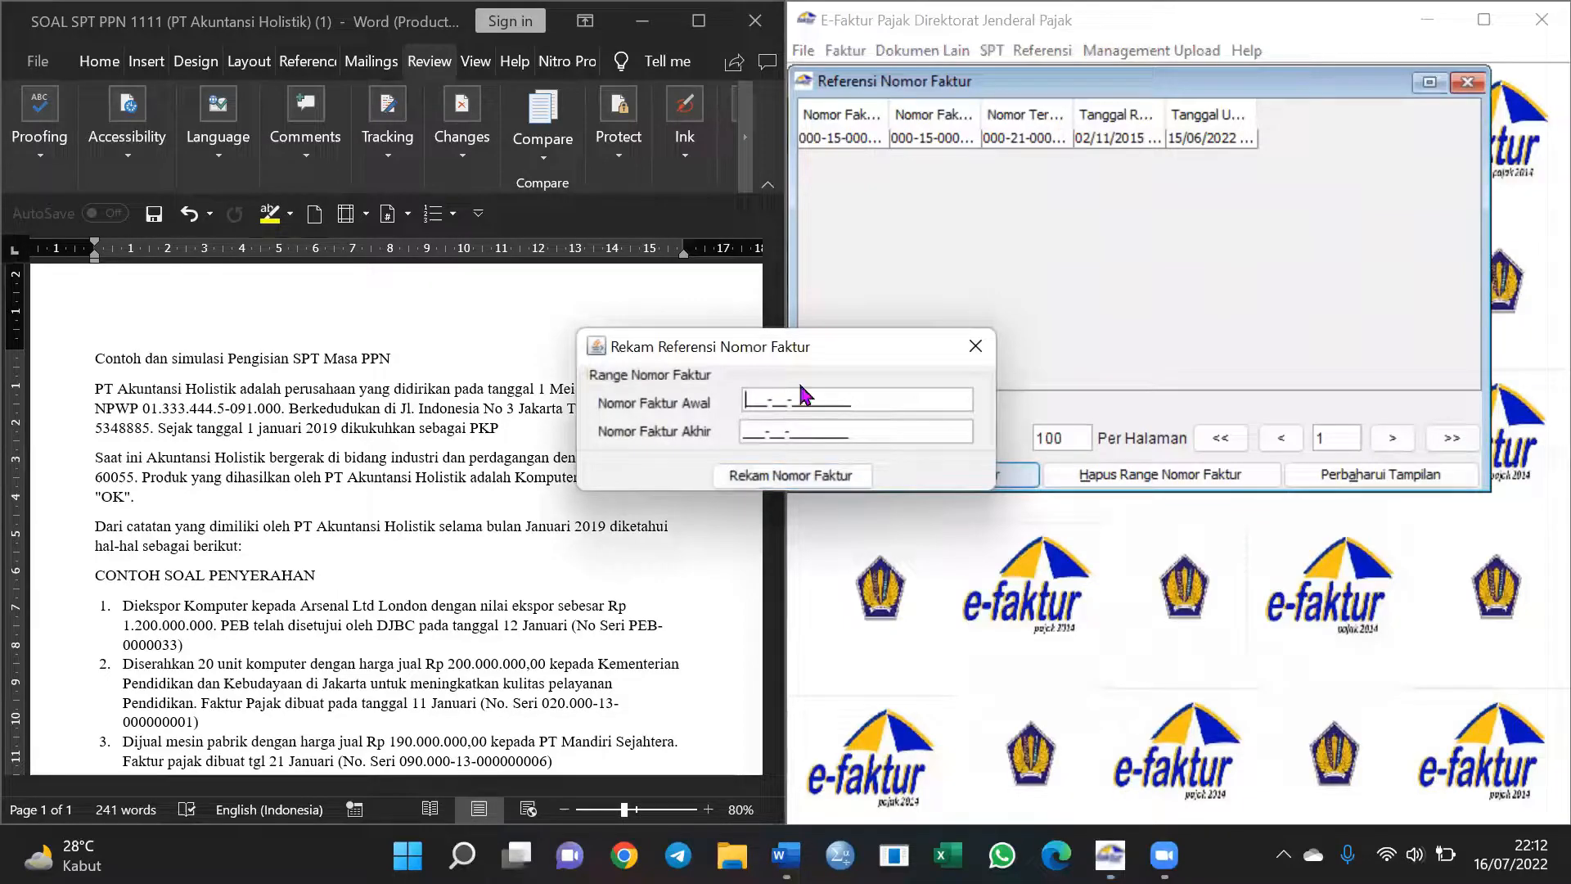
drag(847, 344, 1132, 344)
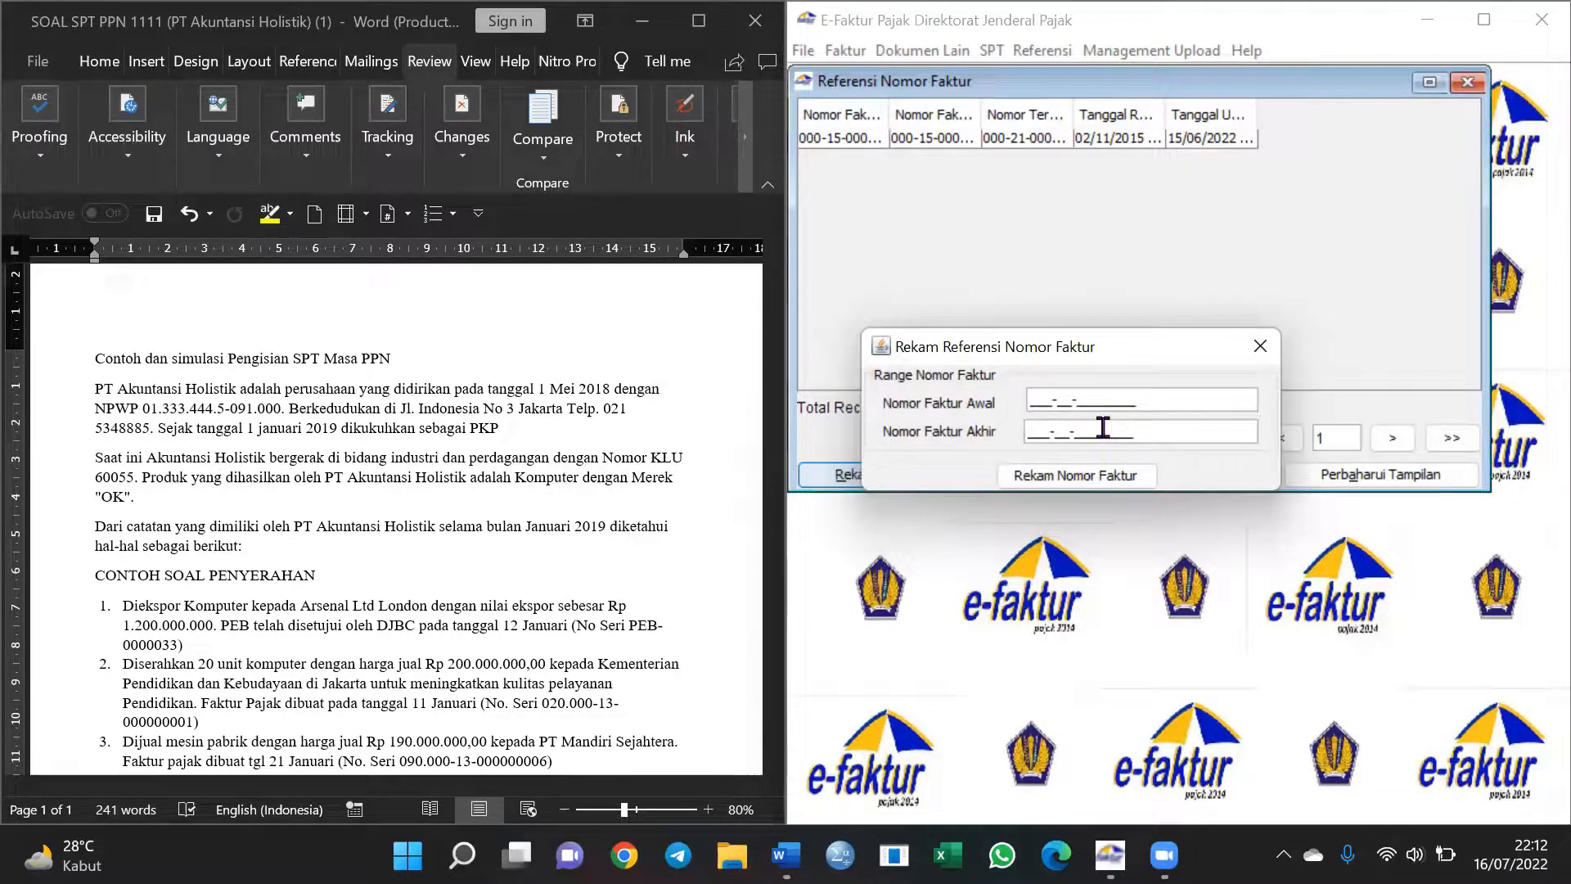
text(000-19)
text(0000150000)
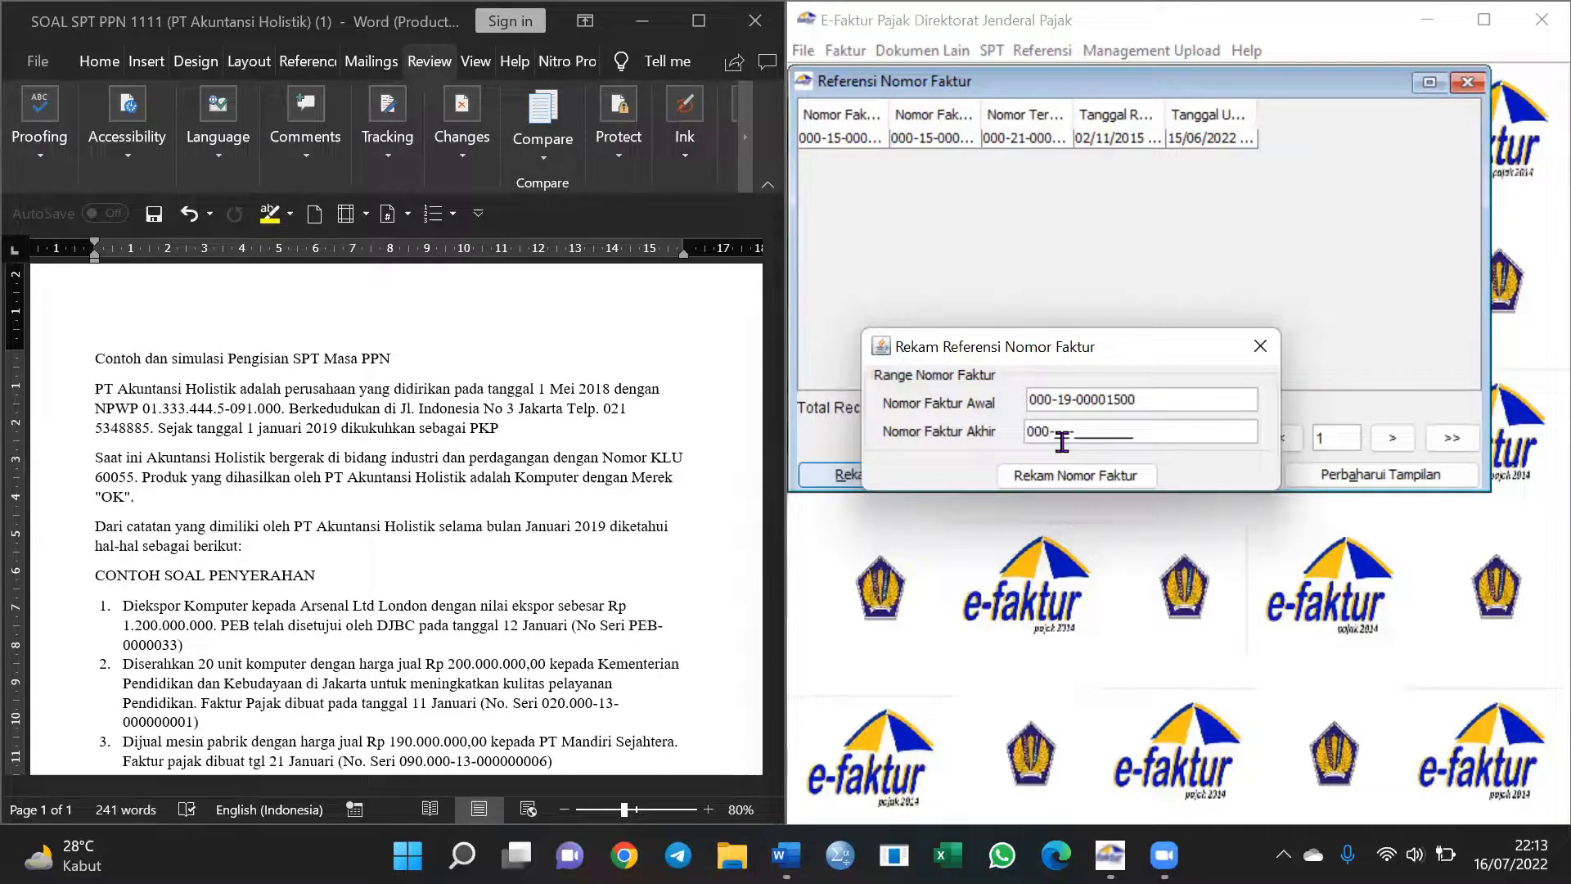
text(190000)
text(2000)
click(1077, 481)
click(1082, 467)
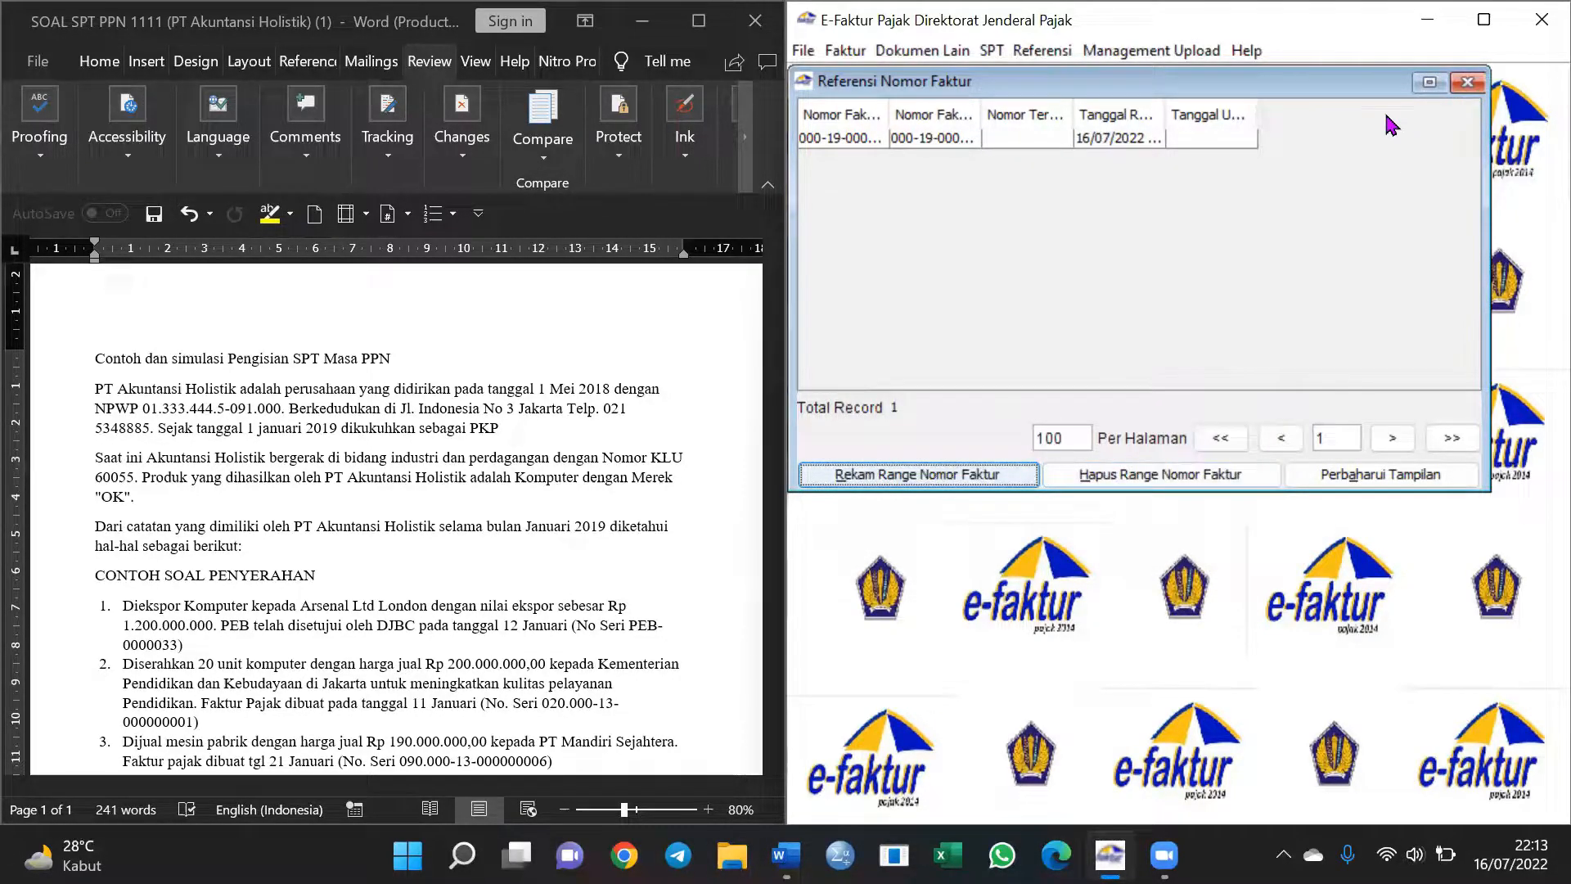
click(1467, 83)
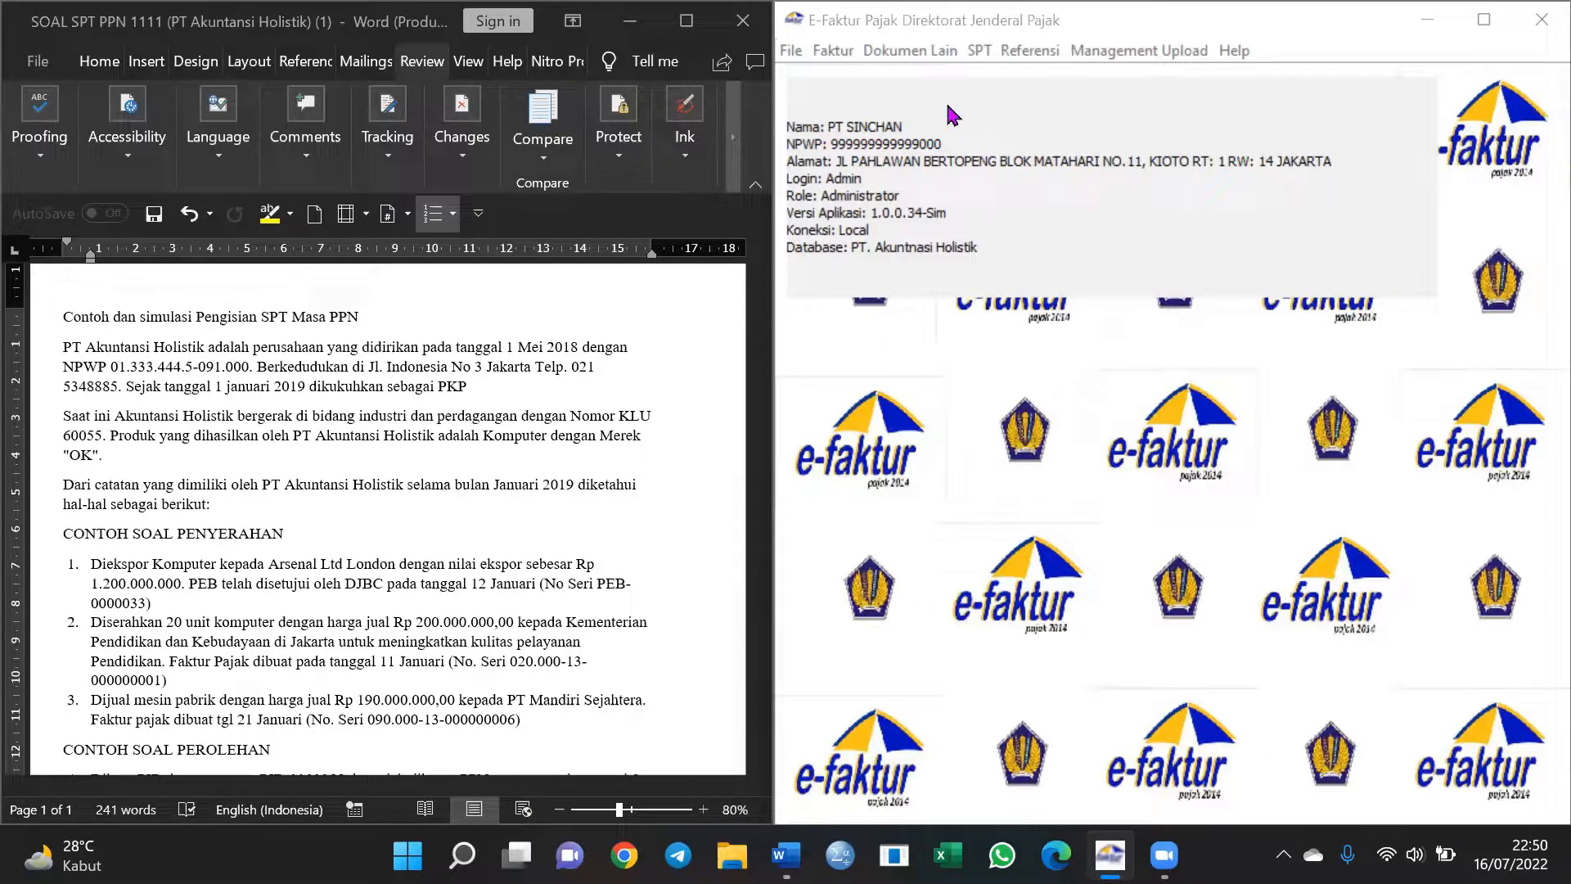
Start a new output document: 2 - Ekspor, Normal, Ekspor BKP Berwujud, Dokumen Ekspor (PEB)
click(930, 51)
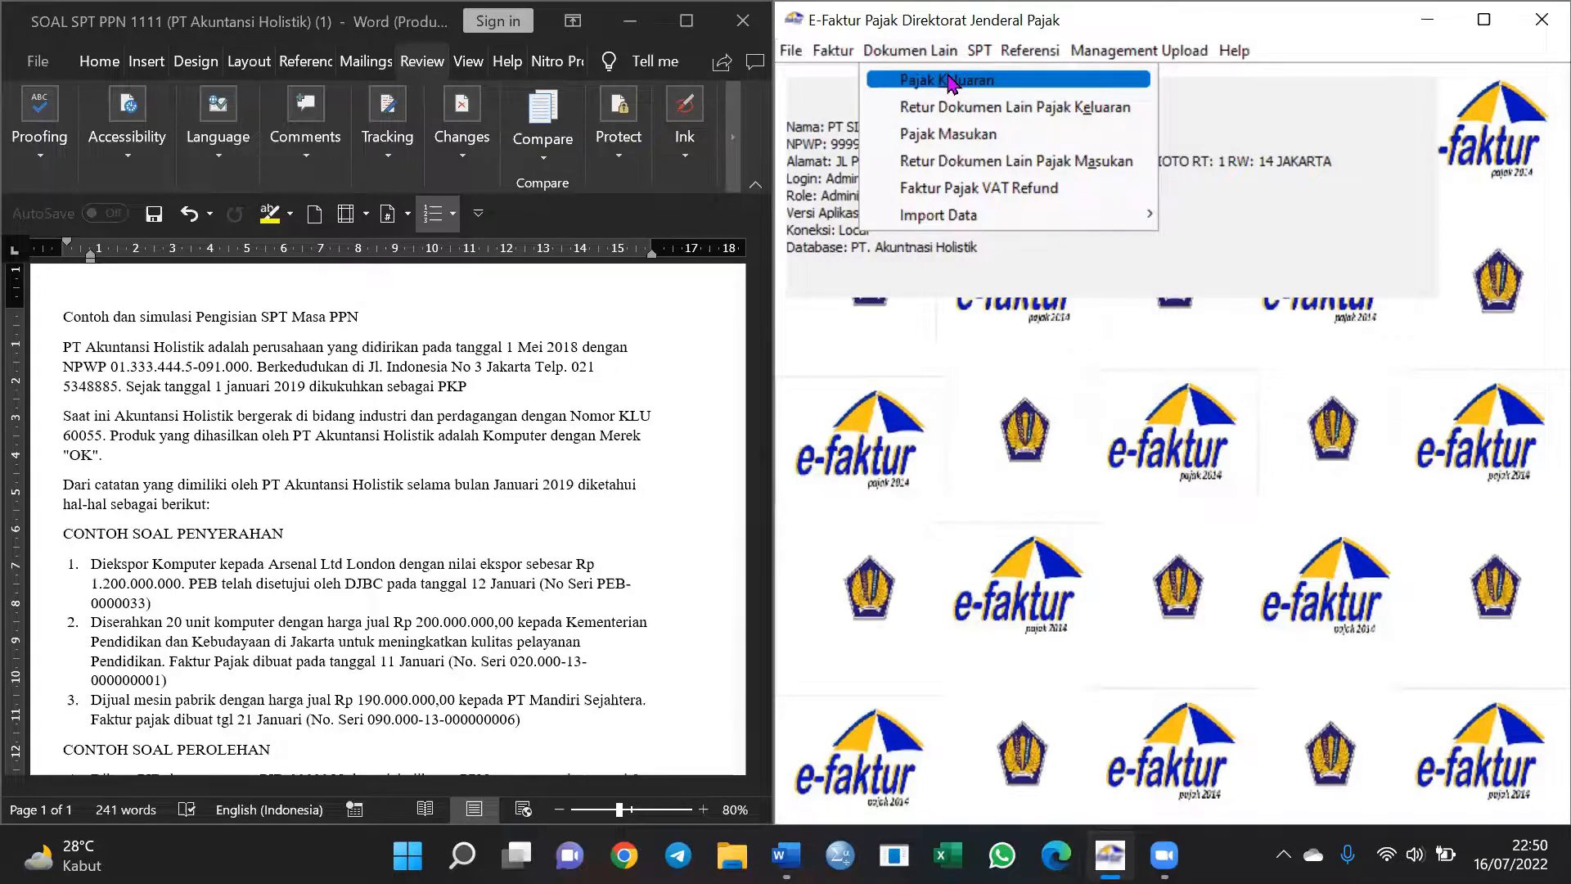
click(949, 80)
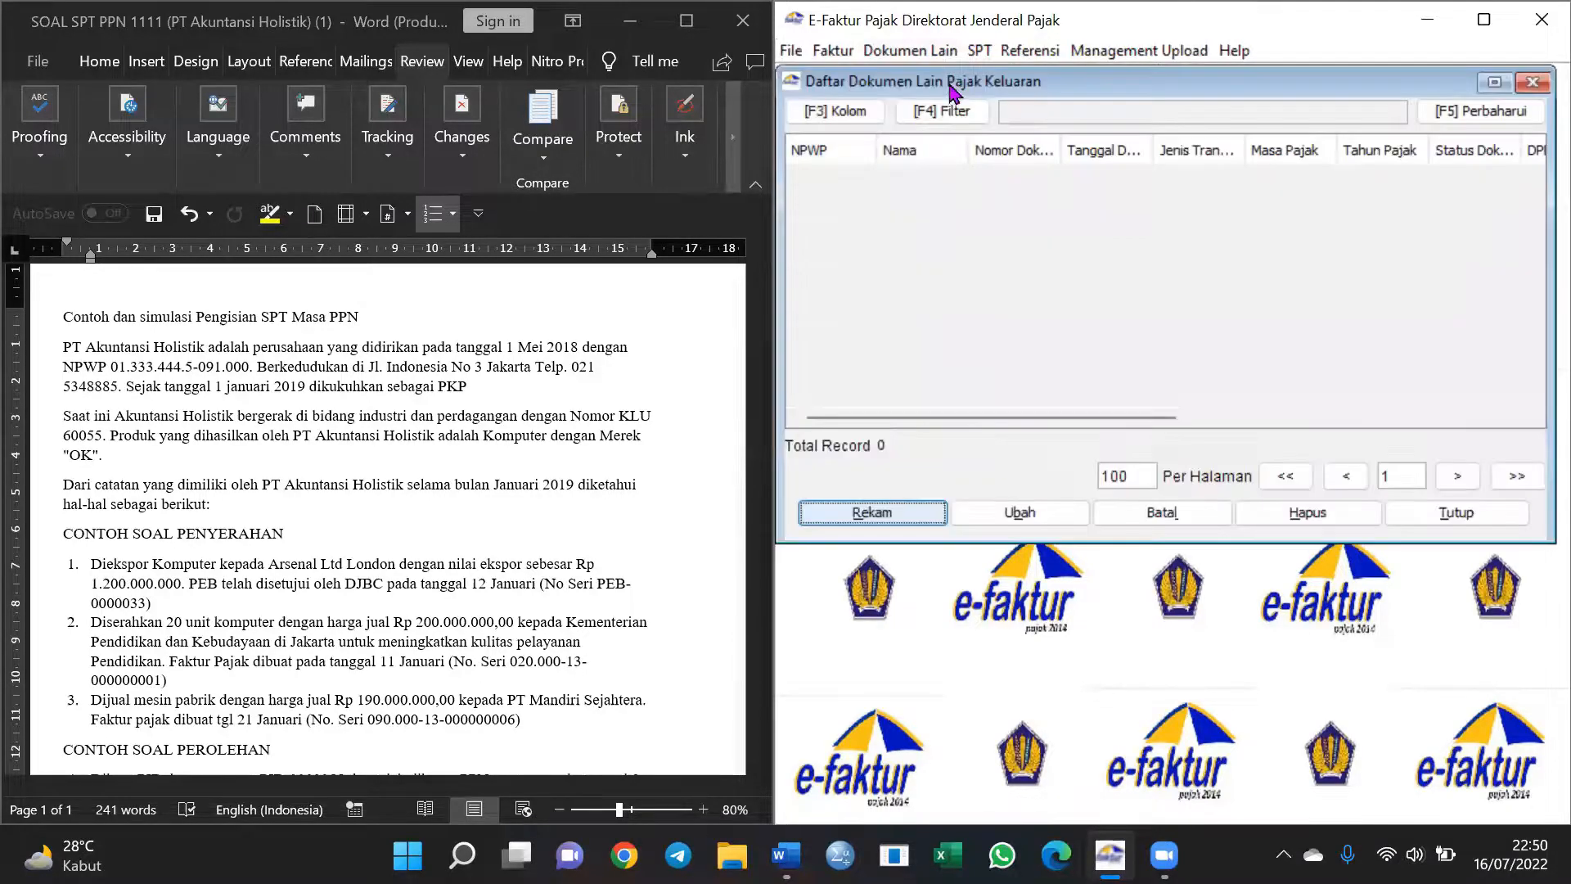
click(931, 515)
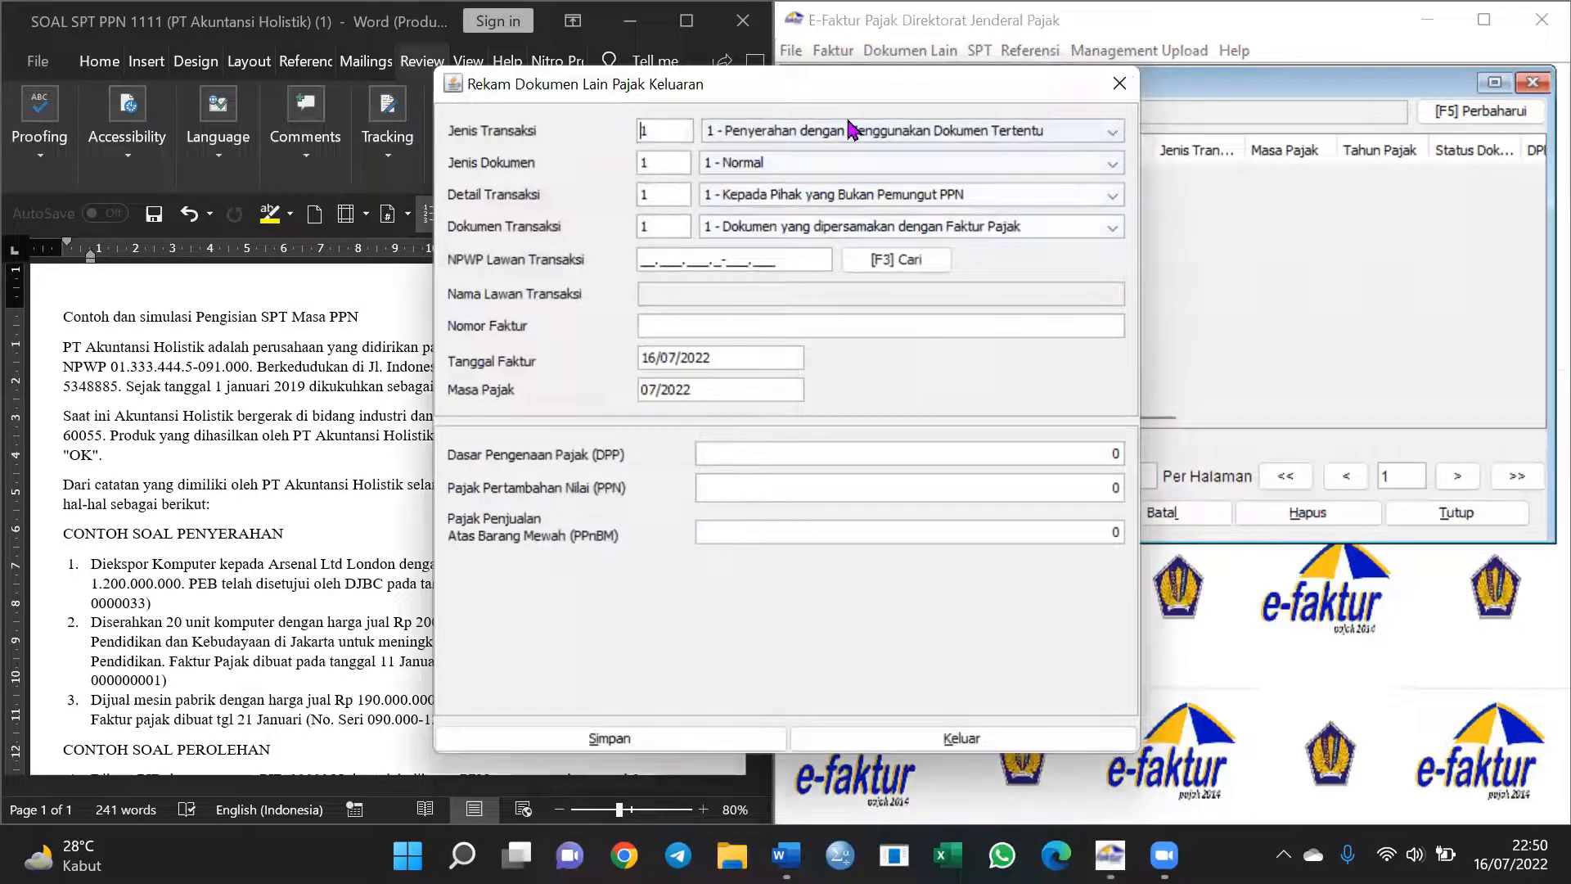
click(851, 129)
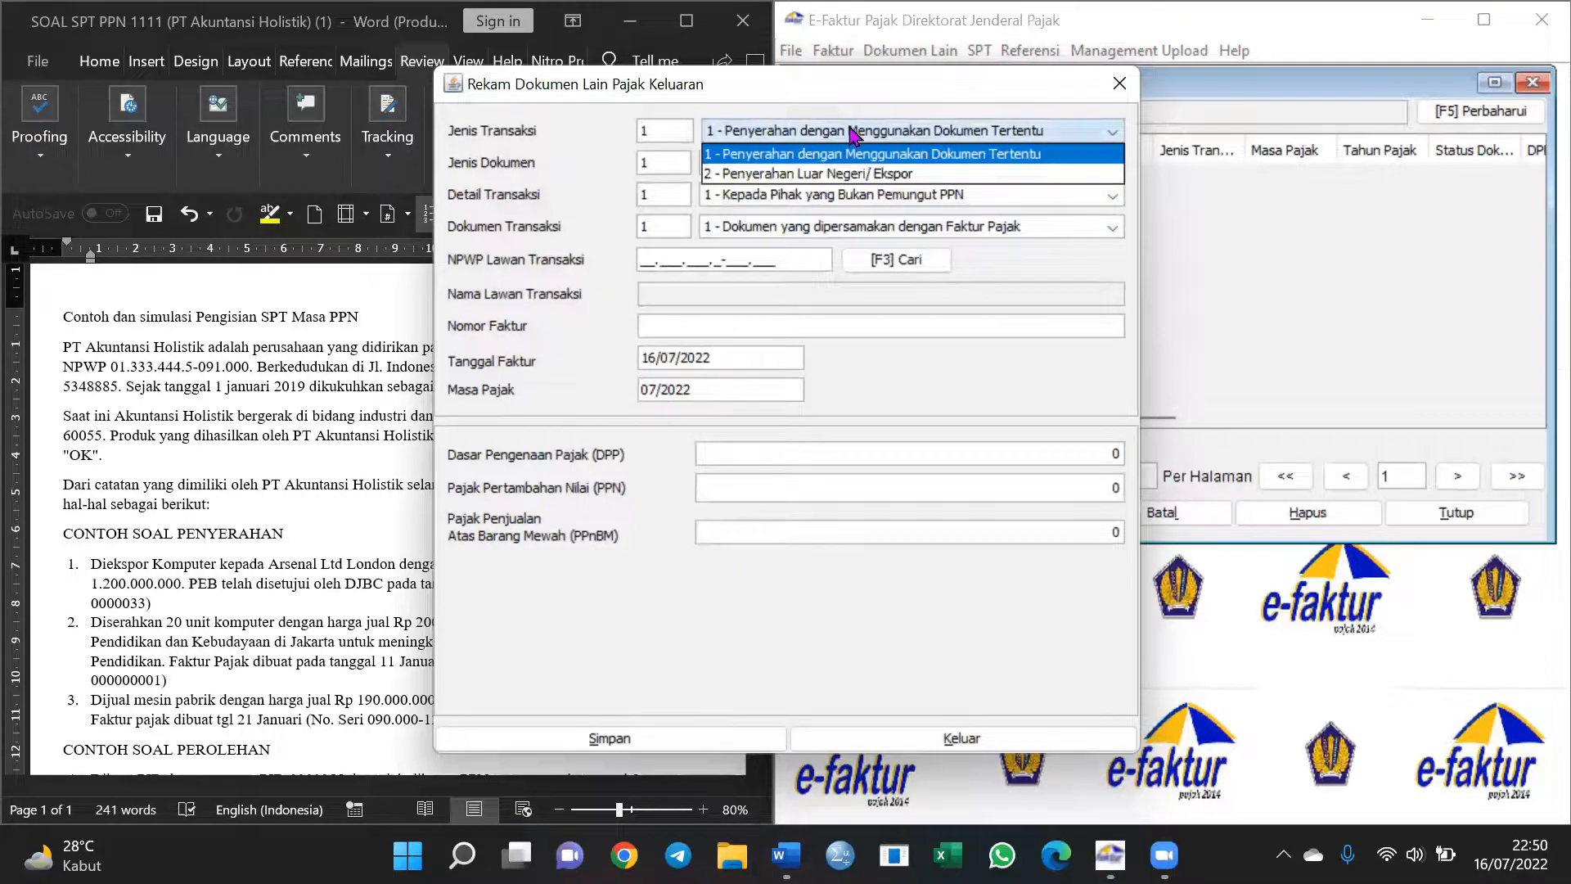
click(859, 175)
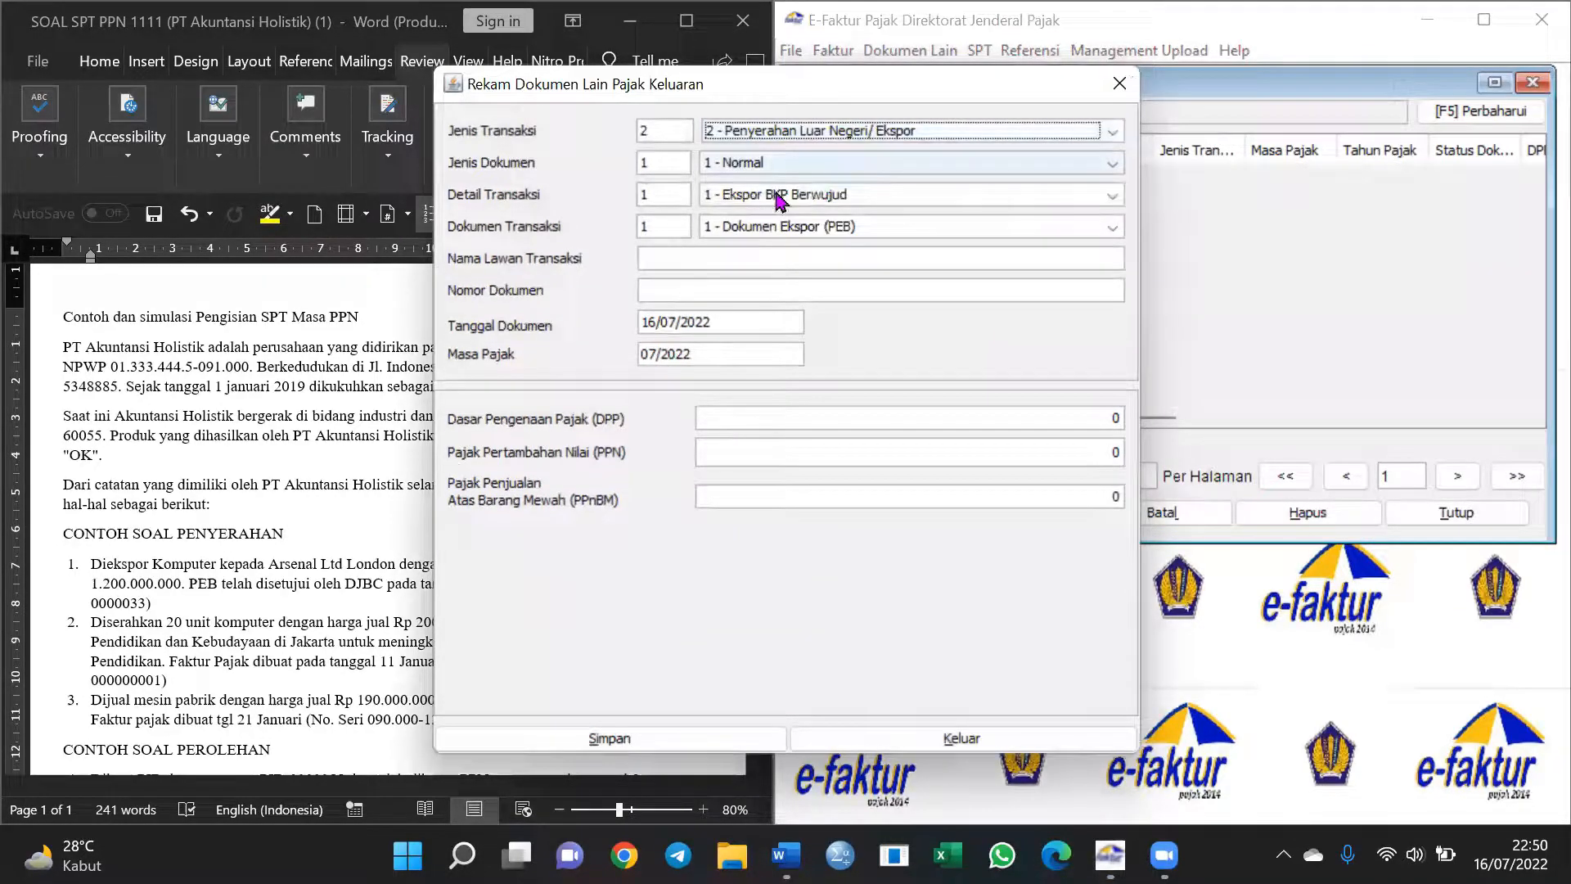
click(782, 163)
click(784, 185)
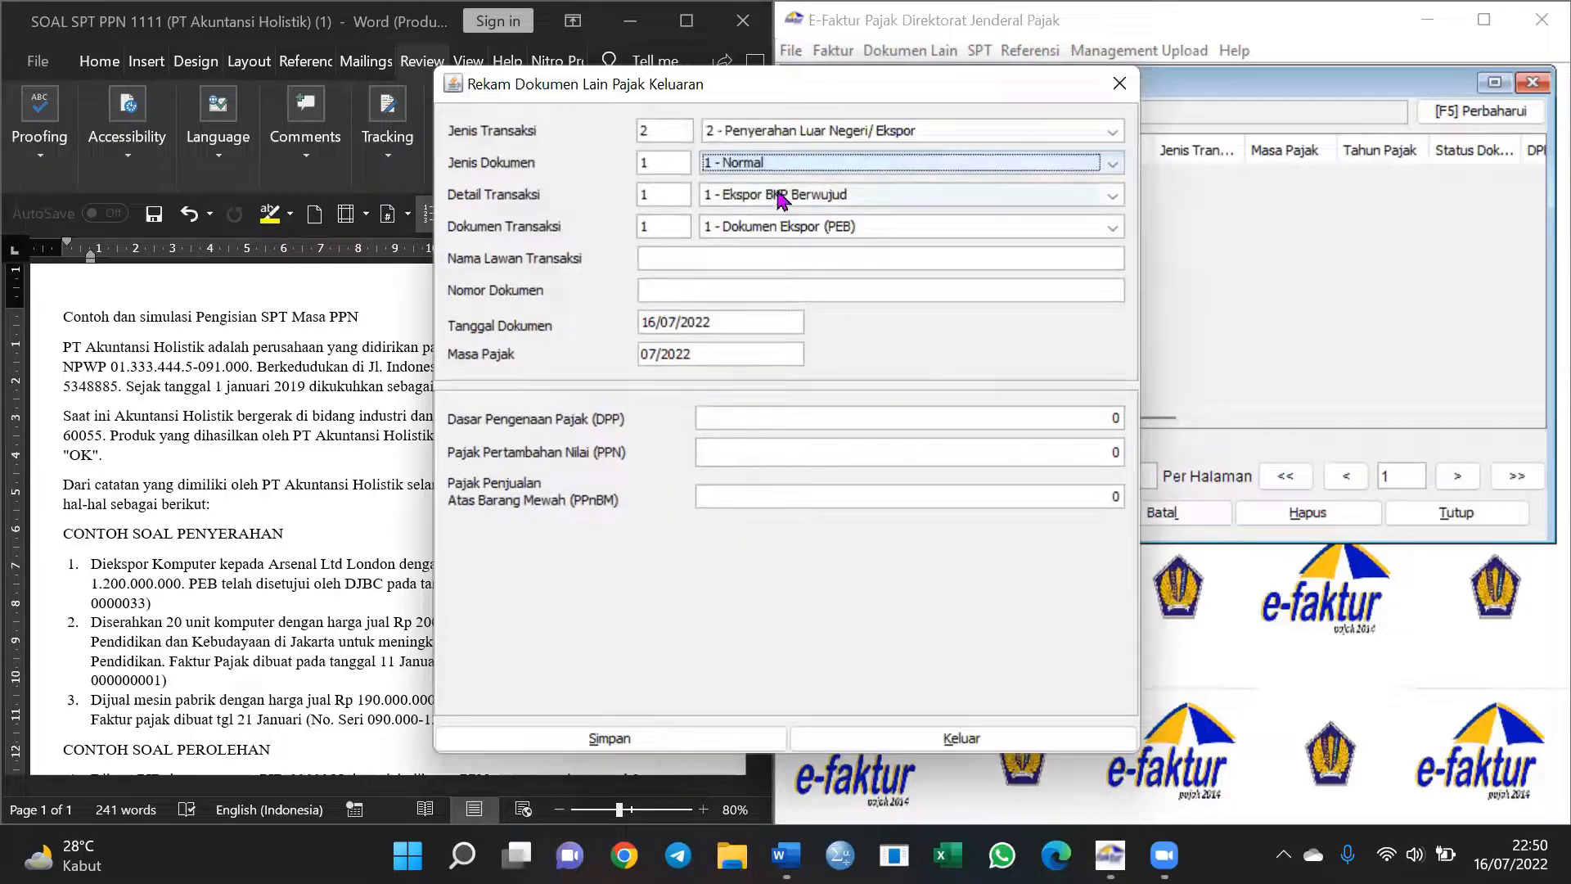
click(781, 199)
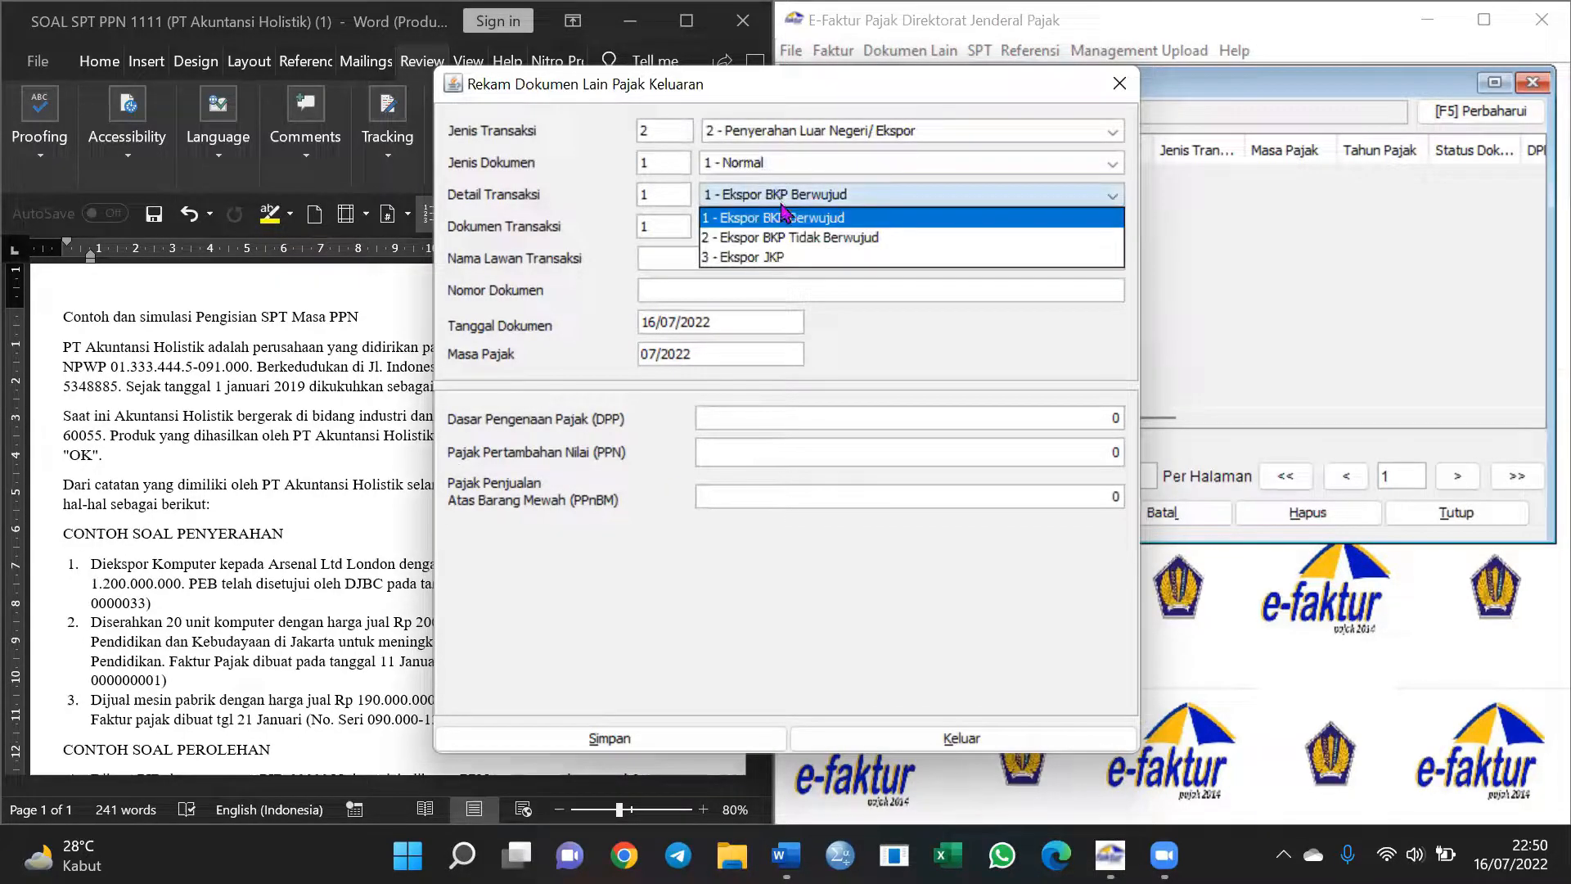
click(786, 216)
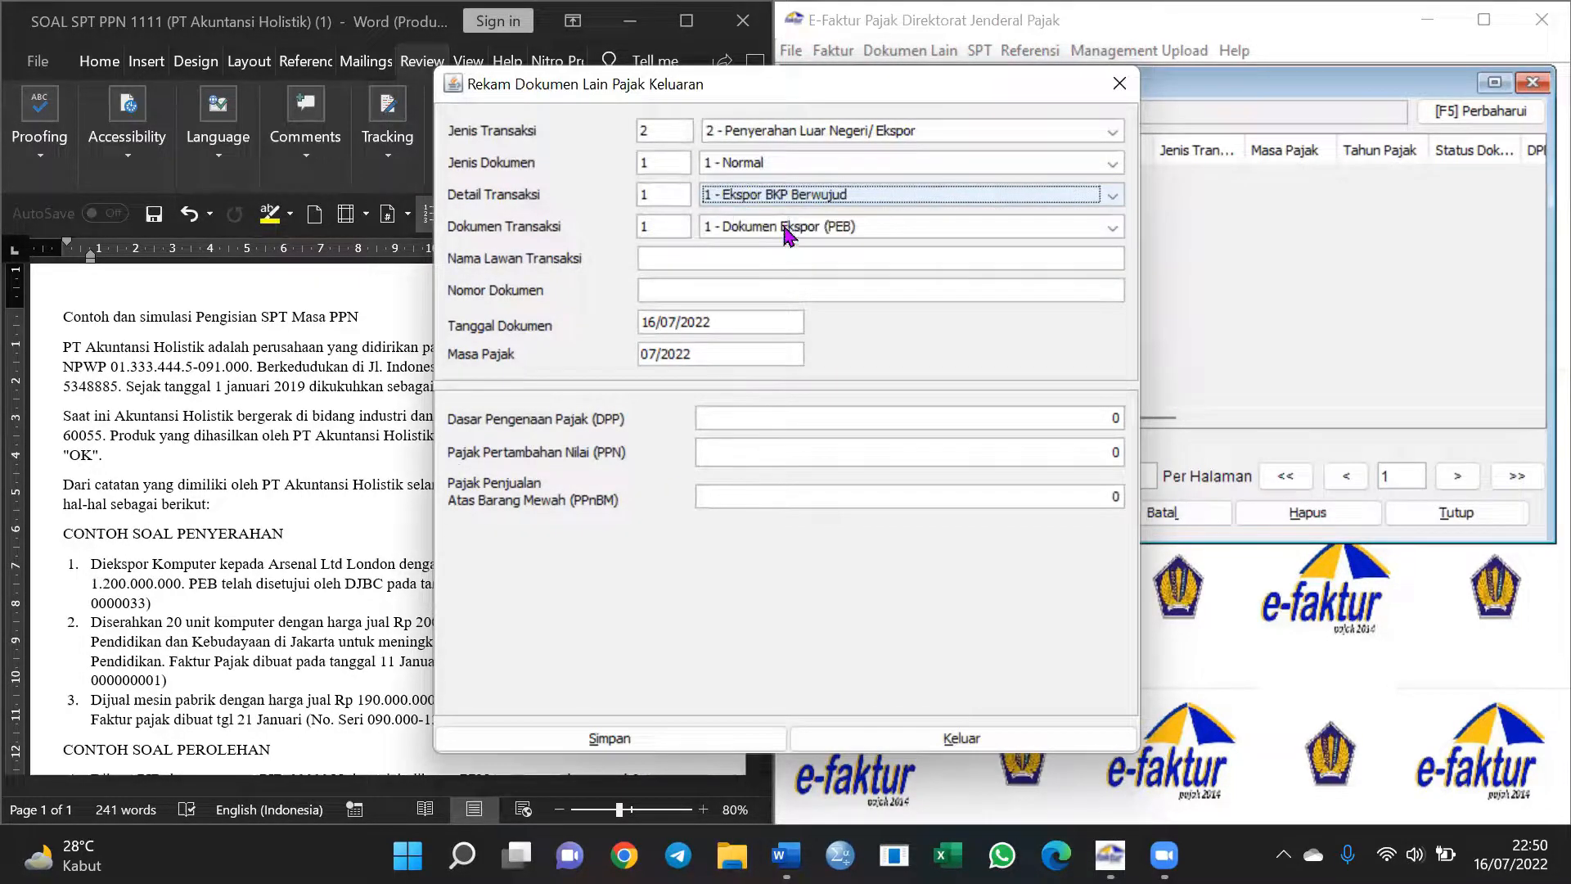
click(775, 230)
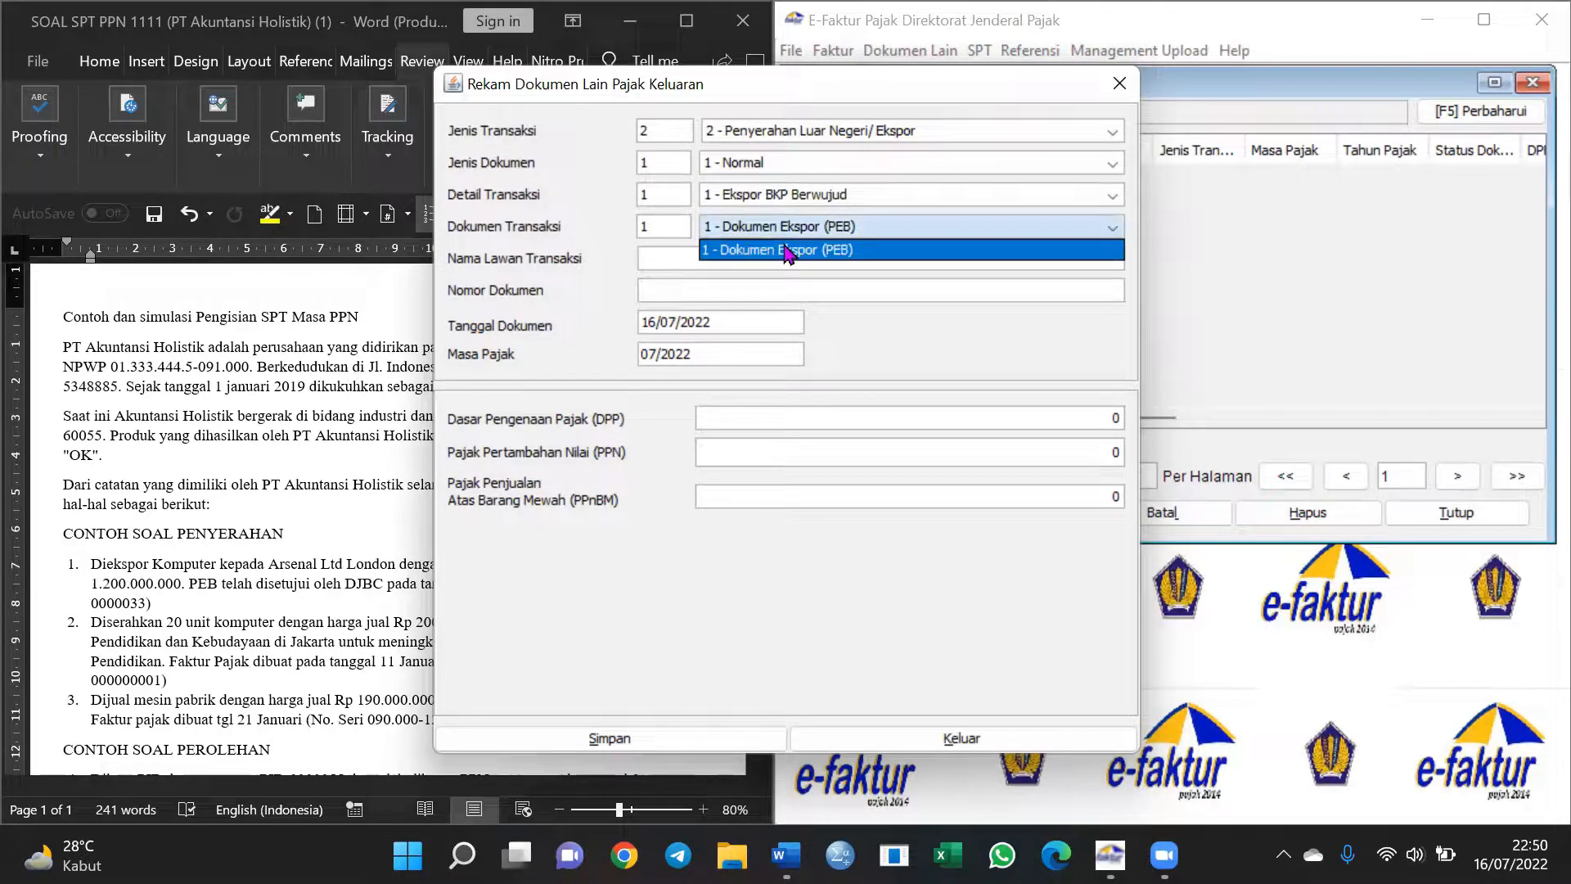
click(825, 248)
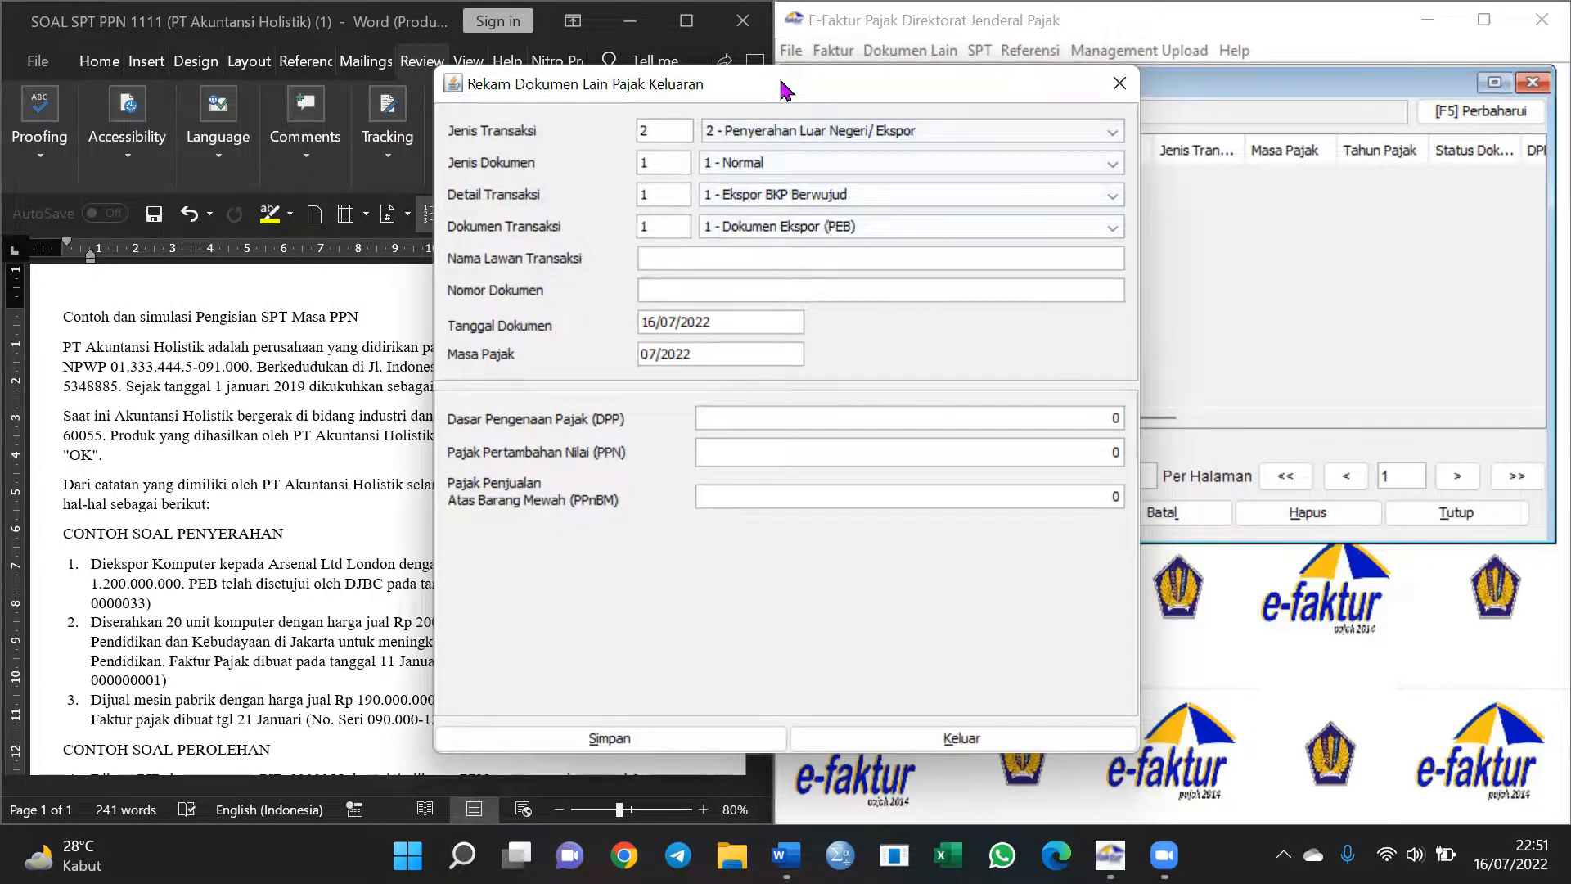
Enter counterparty Arsenal Ltd London, document number 0000033 and date 12/01/2019
drag(781, 83, 1069, 96)
click(1034, 276)
text(Arsenal Ltd London)
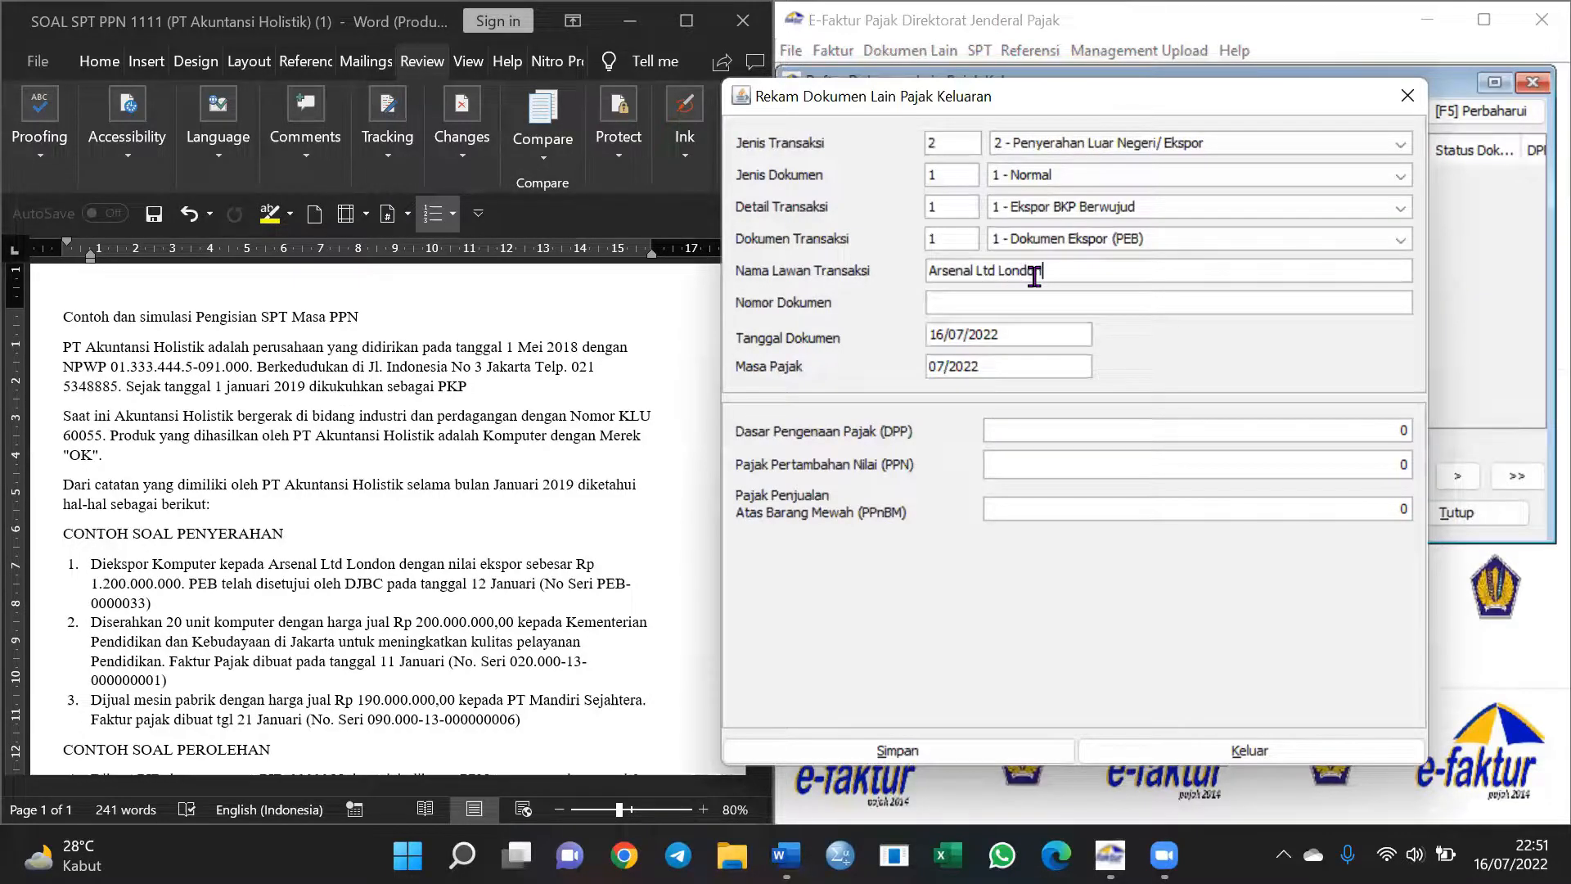
click(961, 306)
text(0000033)
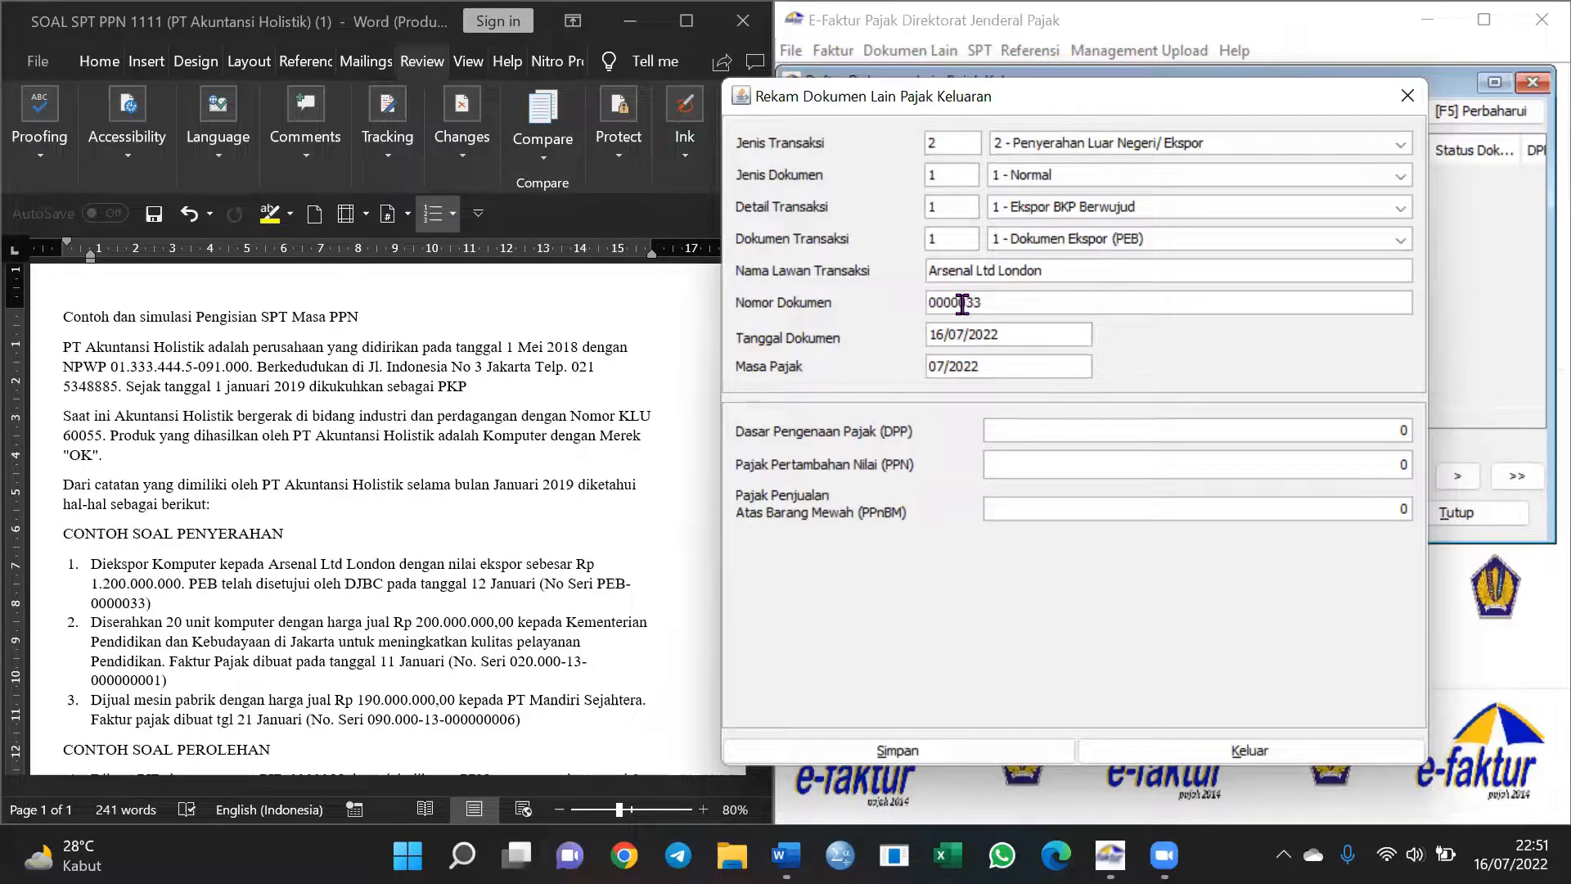
click(946, 334)
key(Delete)
text(2/01)
key(Right)
key(Right)
key(Right)
key(Right)
key(Right)
key(BackSpace)
key(BackSpace)
text(19)
key(Tab)
Set DPP to 1.200.000.000, save the export document, and close the documents list
click(1170, 432)
text(1200000000)
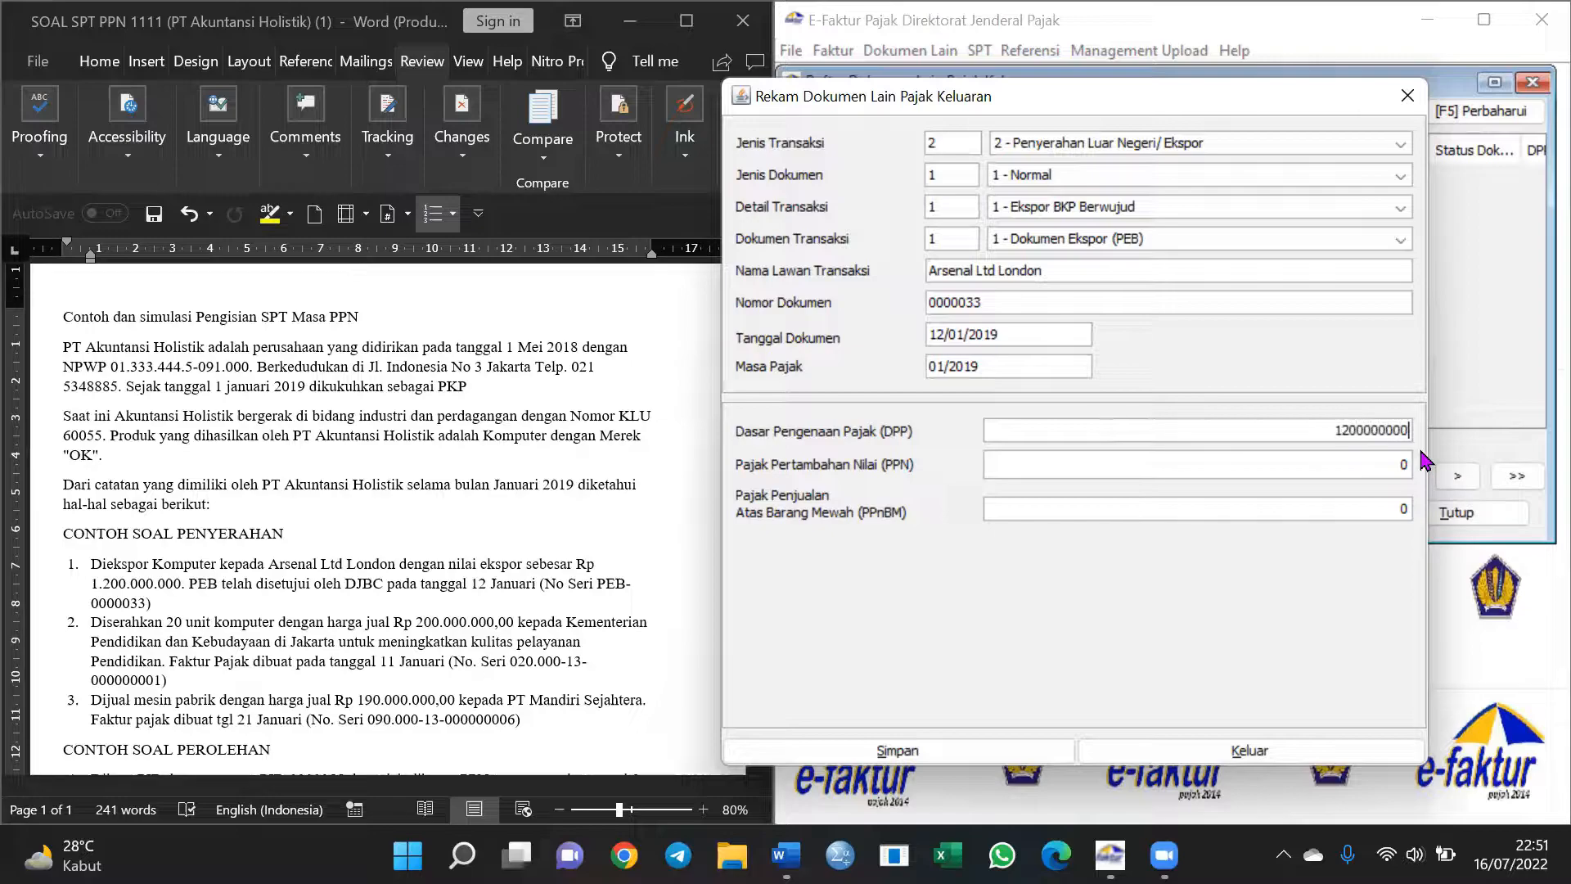
key(Tab)
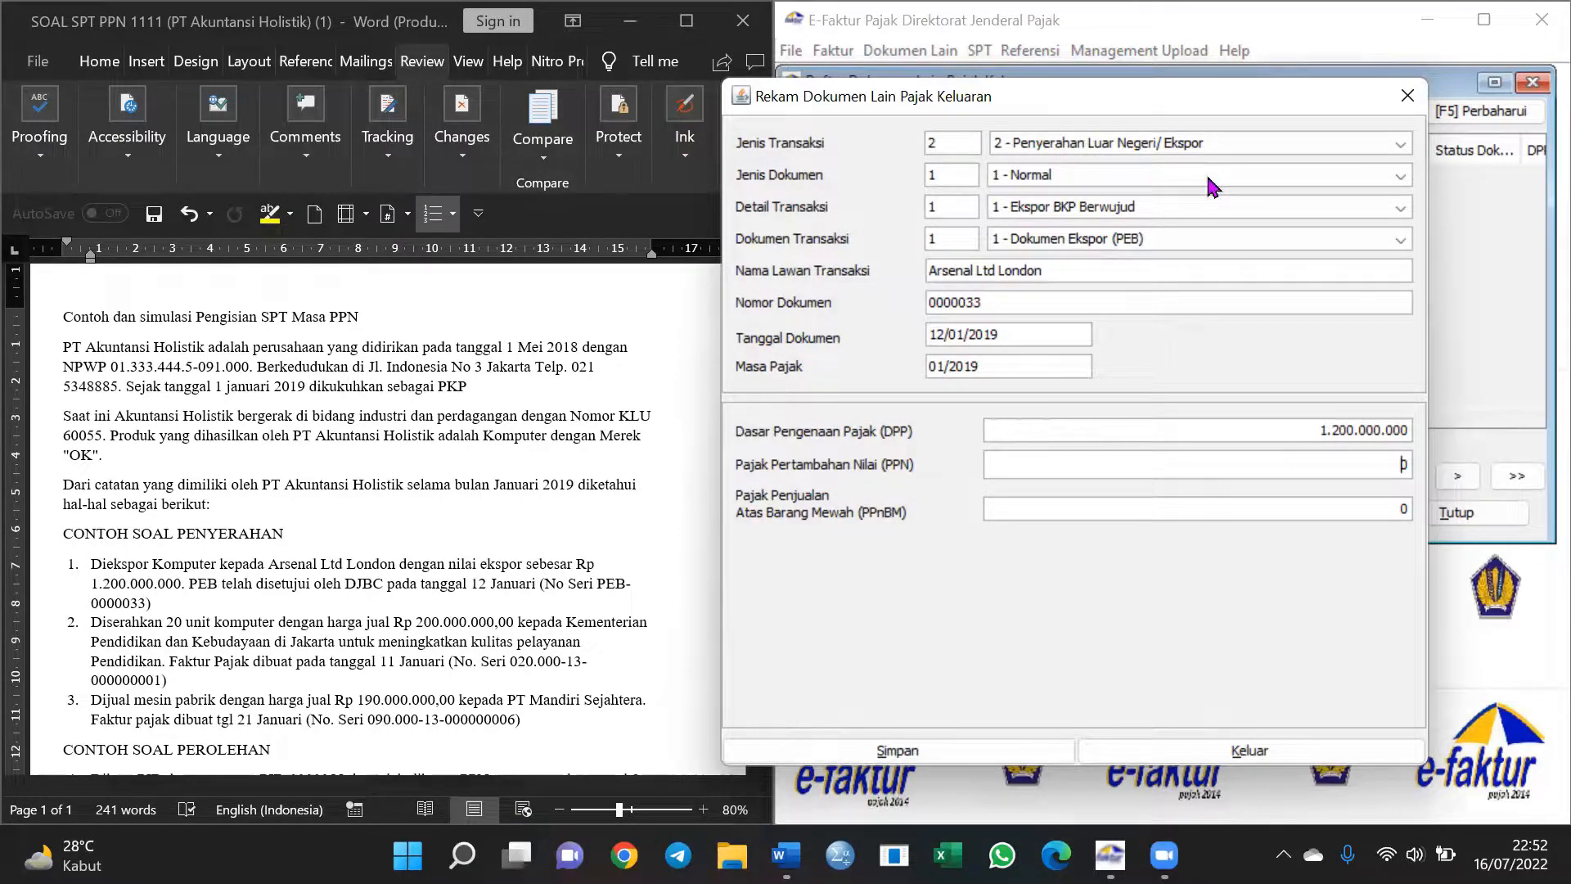
drag(1205, 91, 1214, 31)
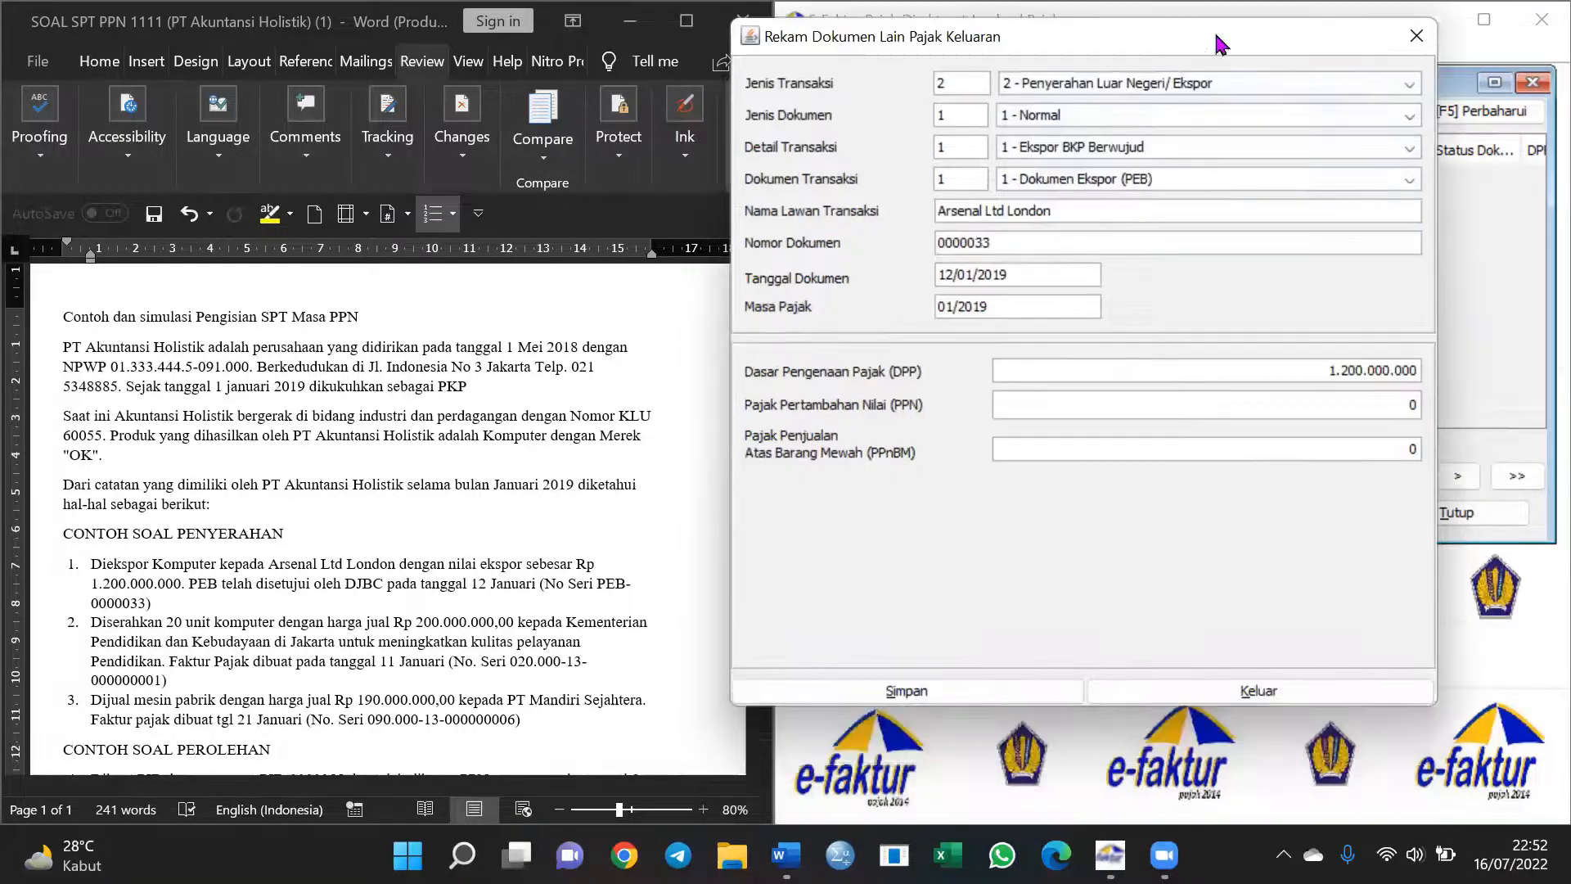
click(907, 692)
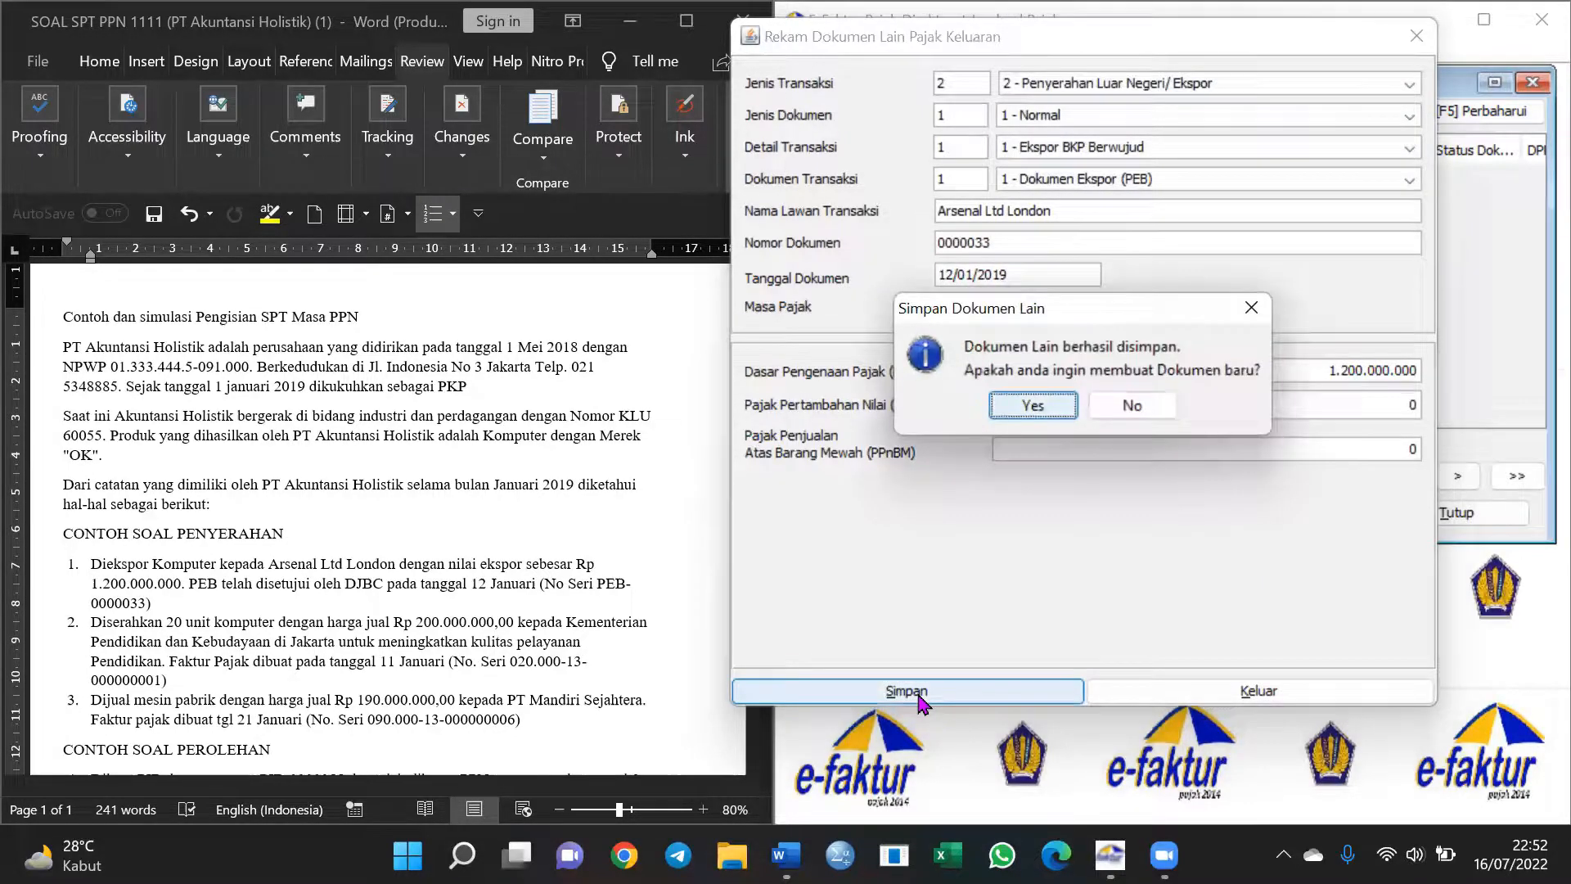
click(1129, 405)
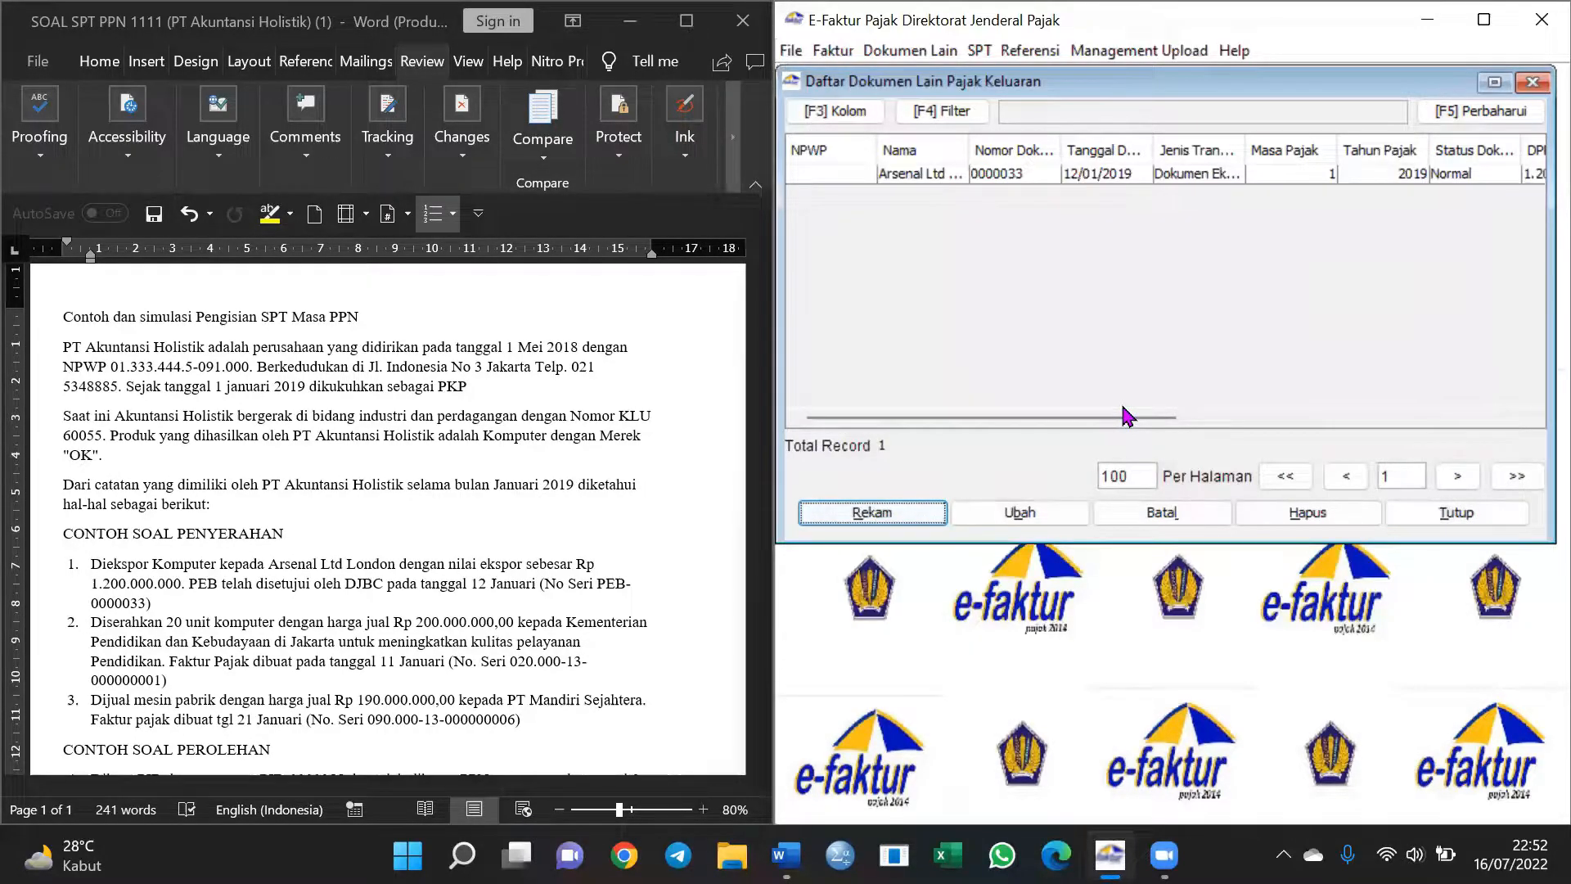
click(1532, 83)
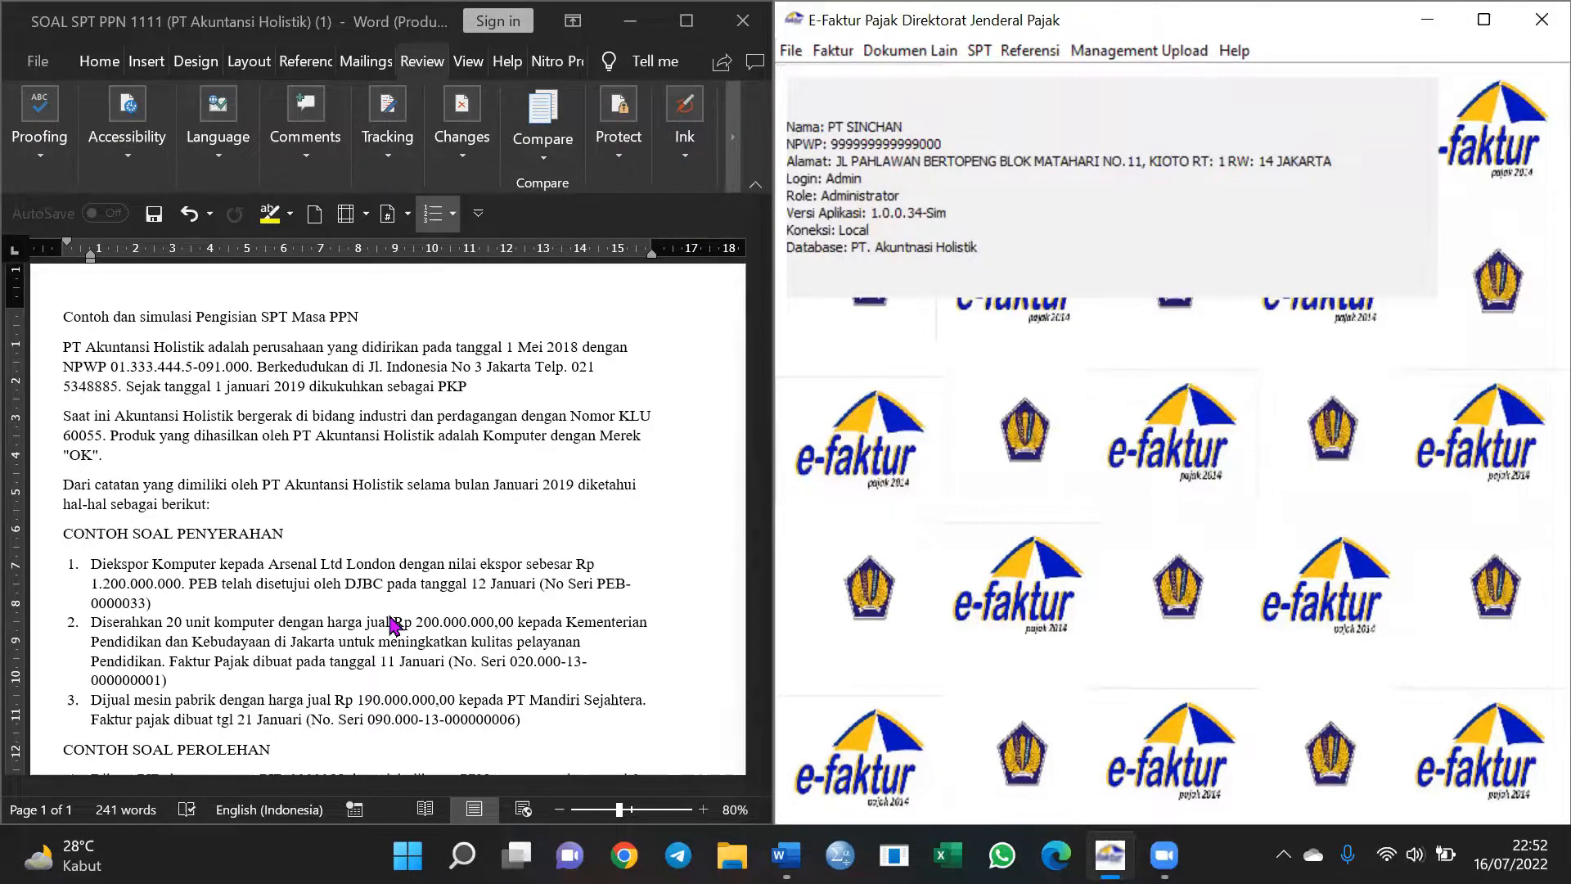
Open Faktur > Pajak Keluaran > Administrasi Faktur to show the output invoice list
scroll(394, 626, down, 1)
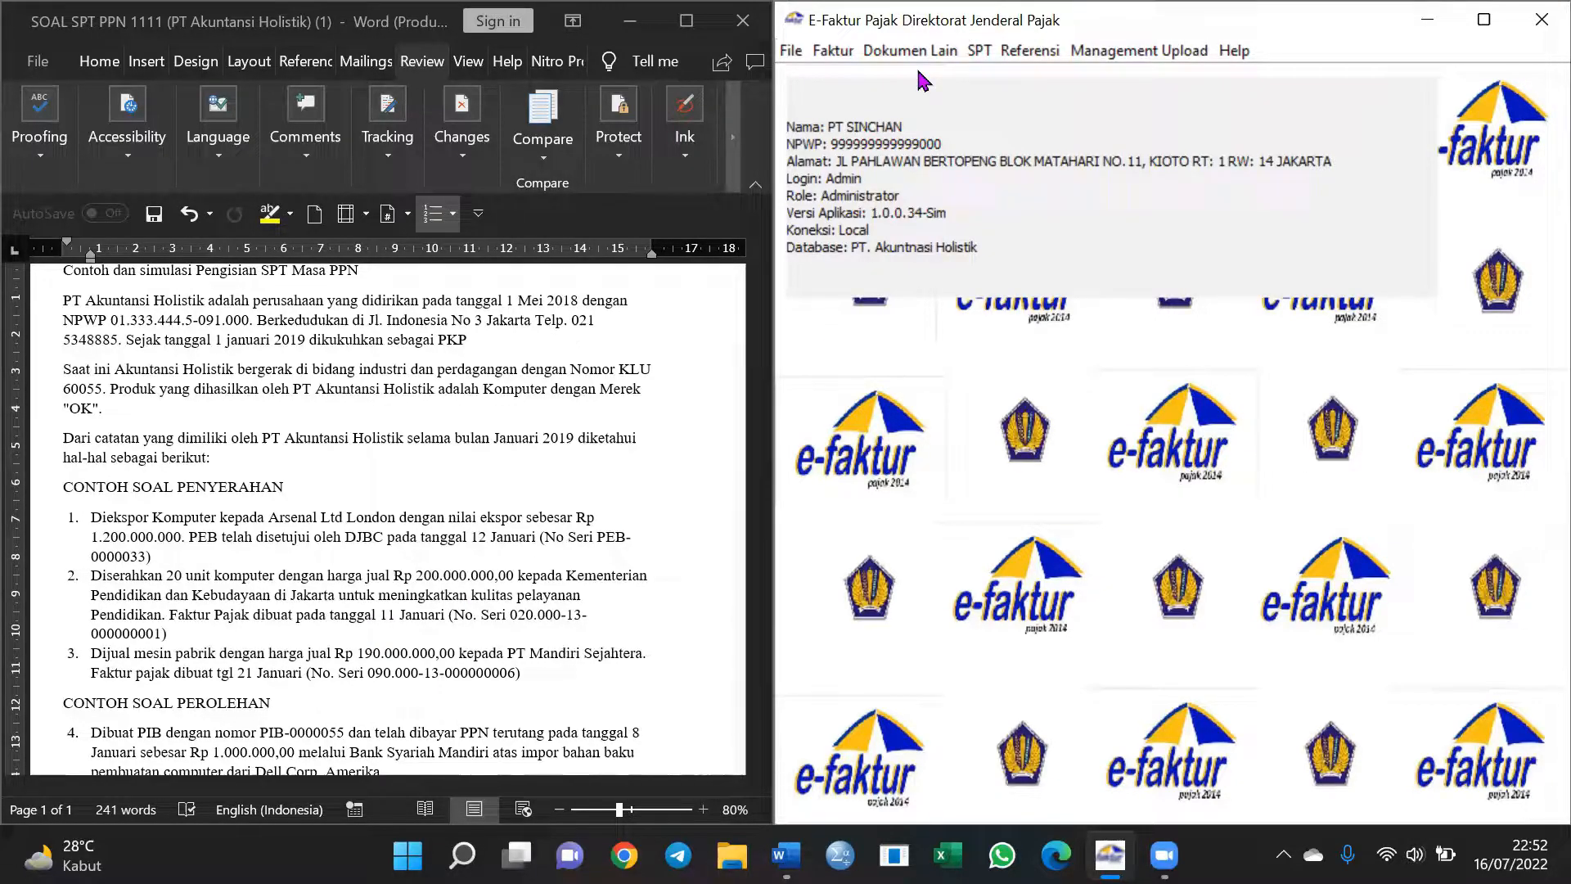
click(833, 51)
mouse_move(859, 82)
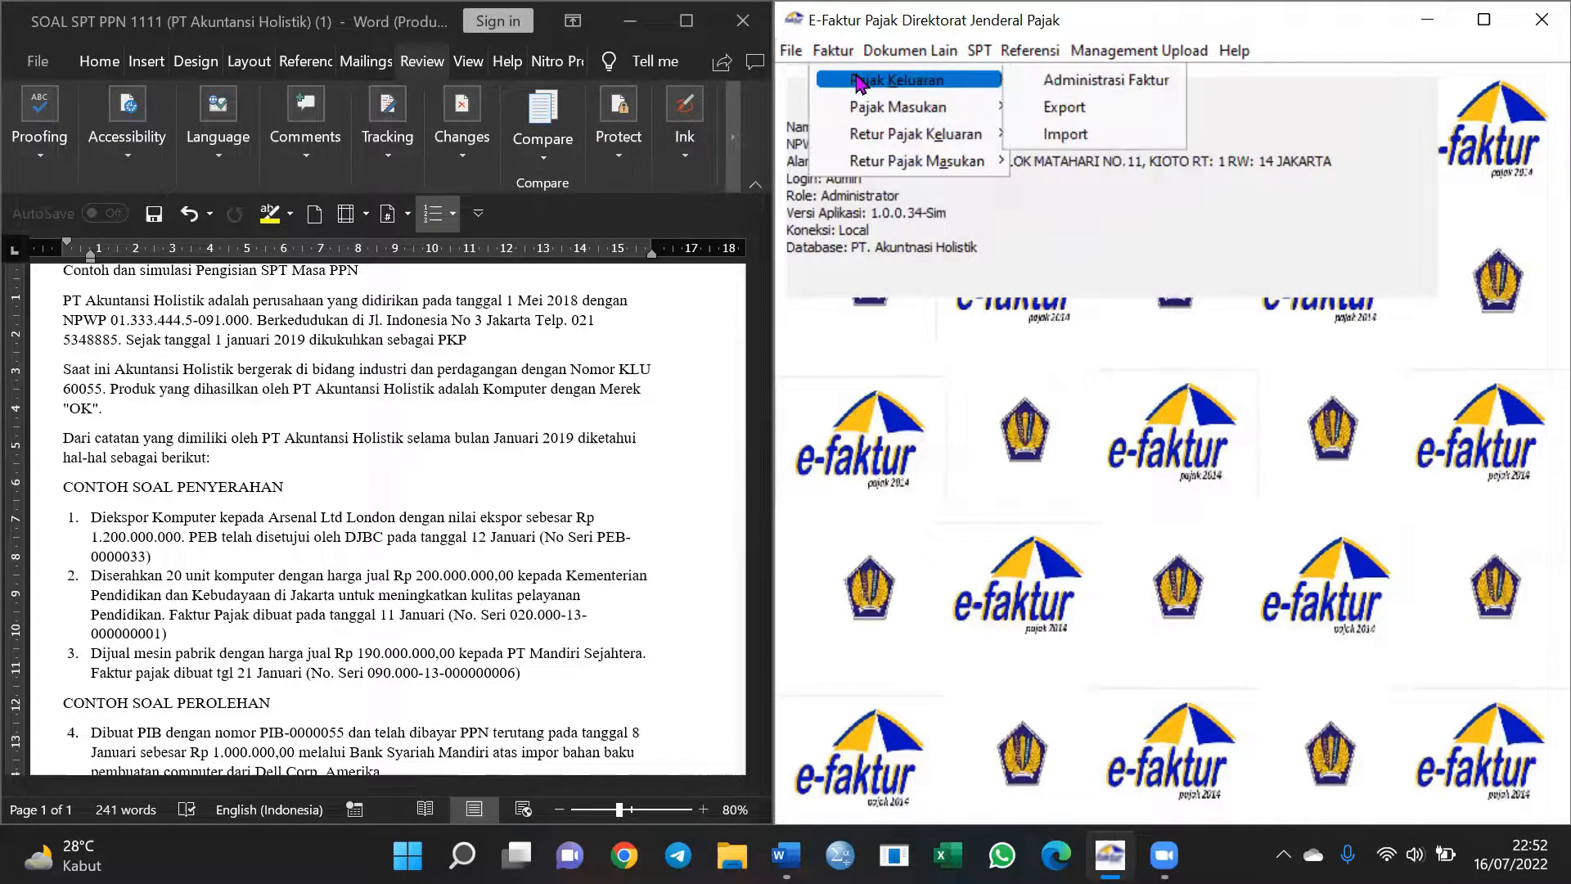
click(1087, 87)
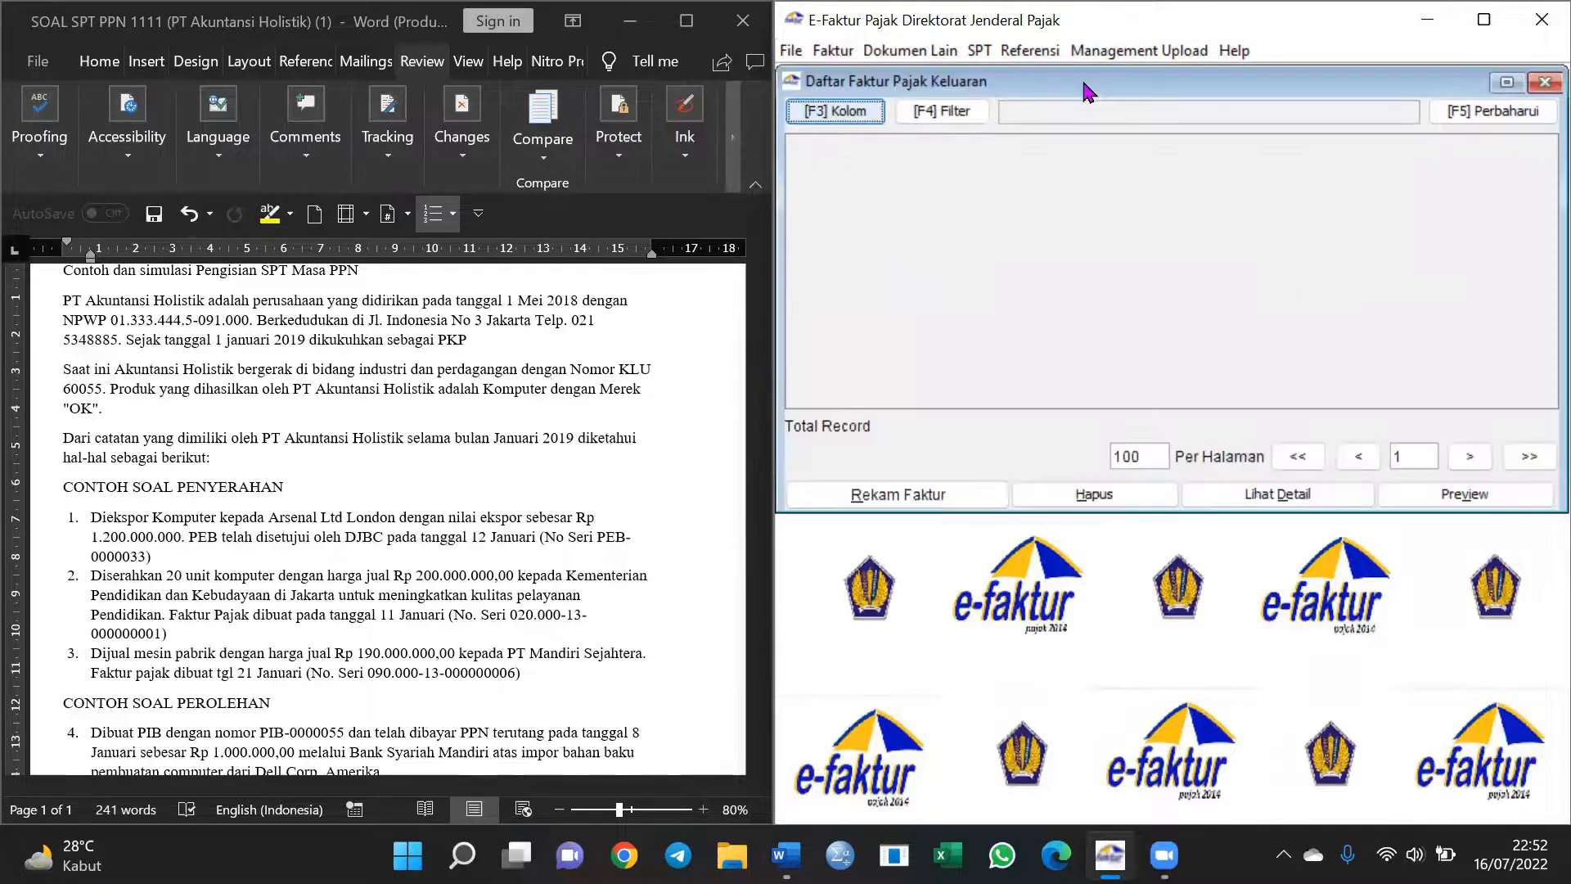
Start a new output invoice with detail 2 - Kepada Pemungut Bendaharawan, type Faktur Pajak
click(899, 501)
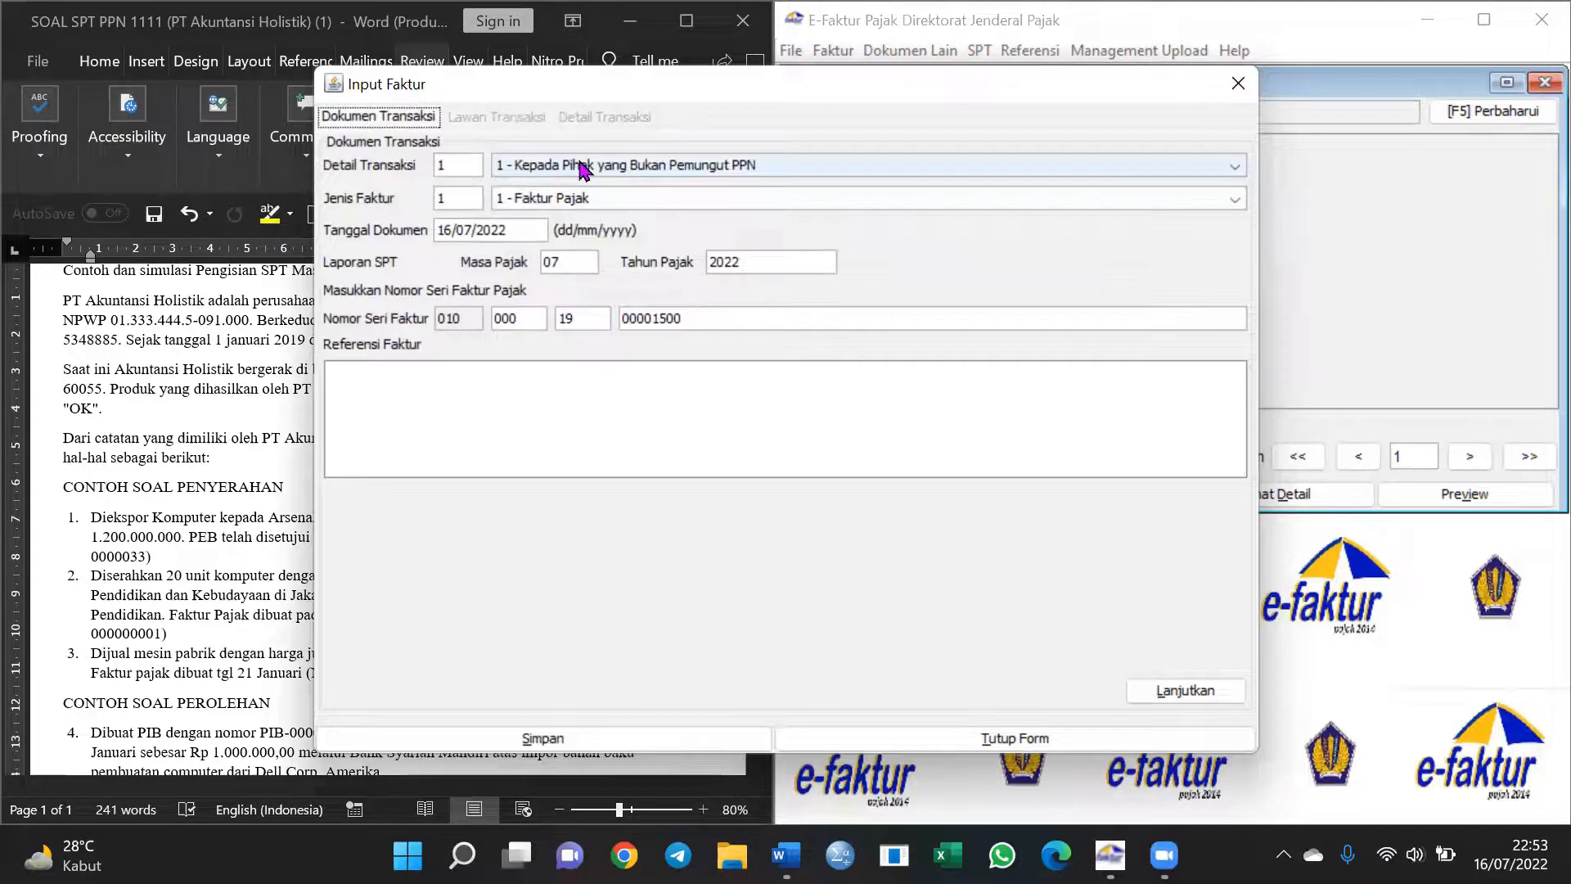
click(581, 168)
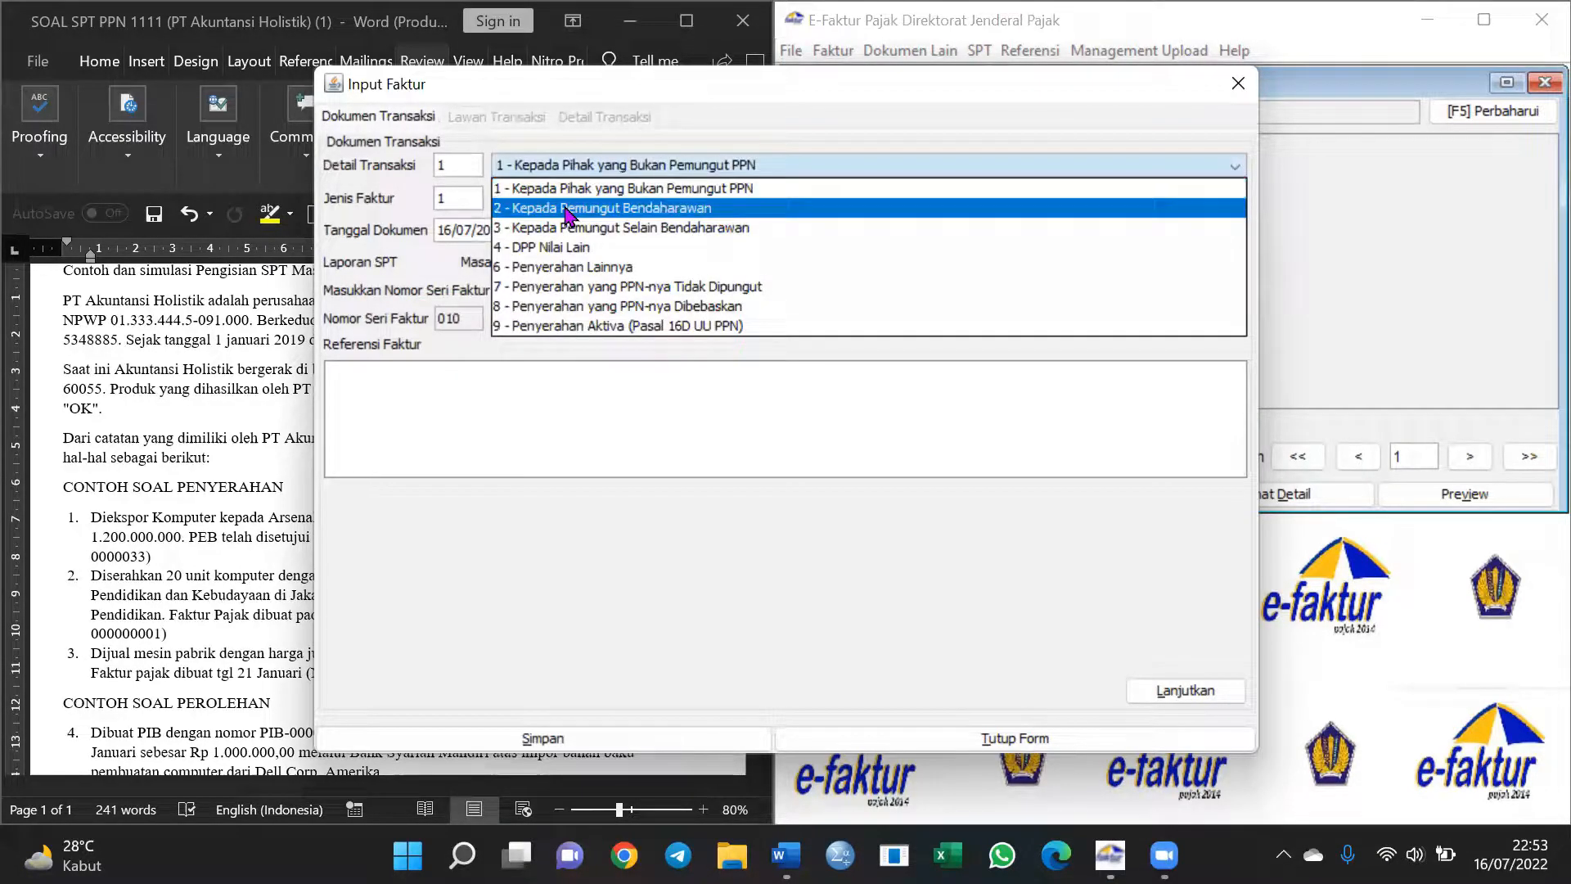
click(567, 210)
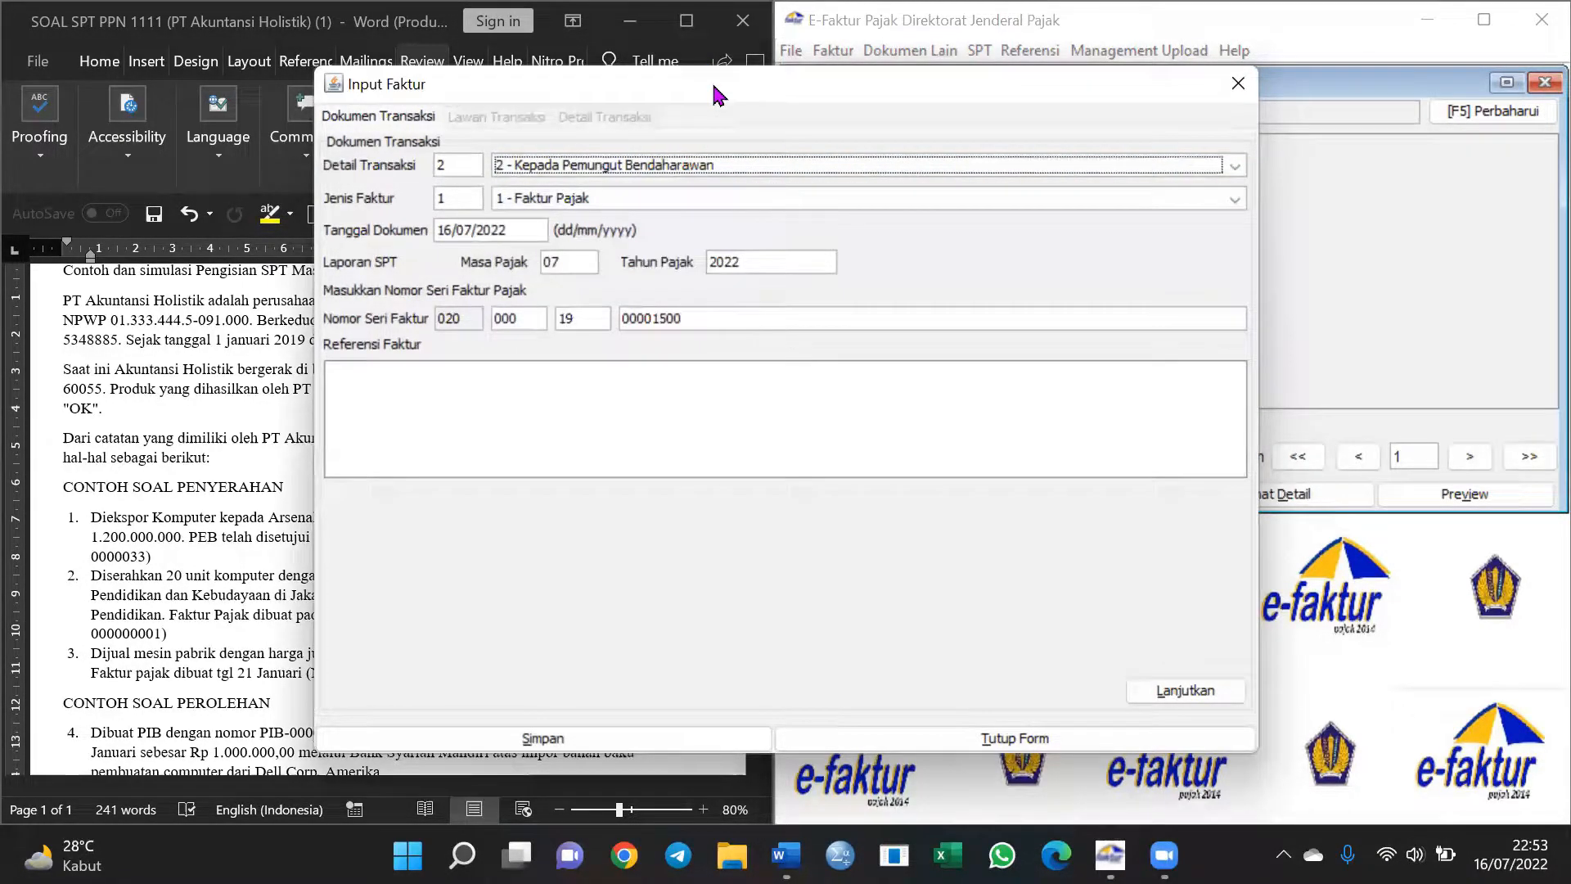
drag(728, 81, 1076, 79)
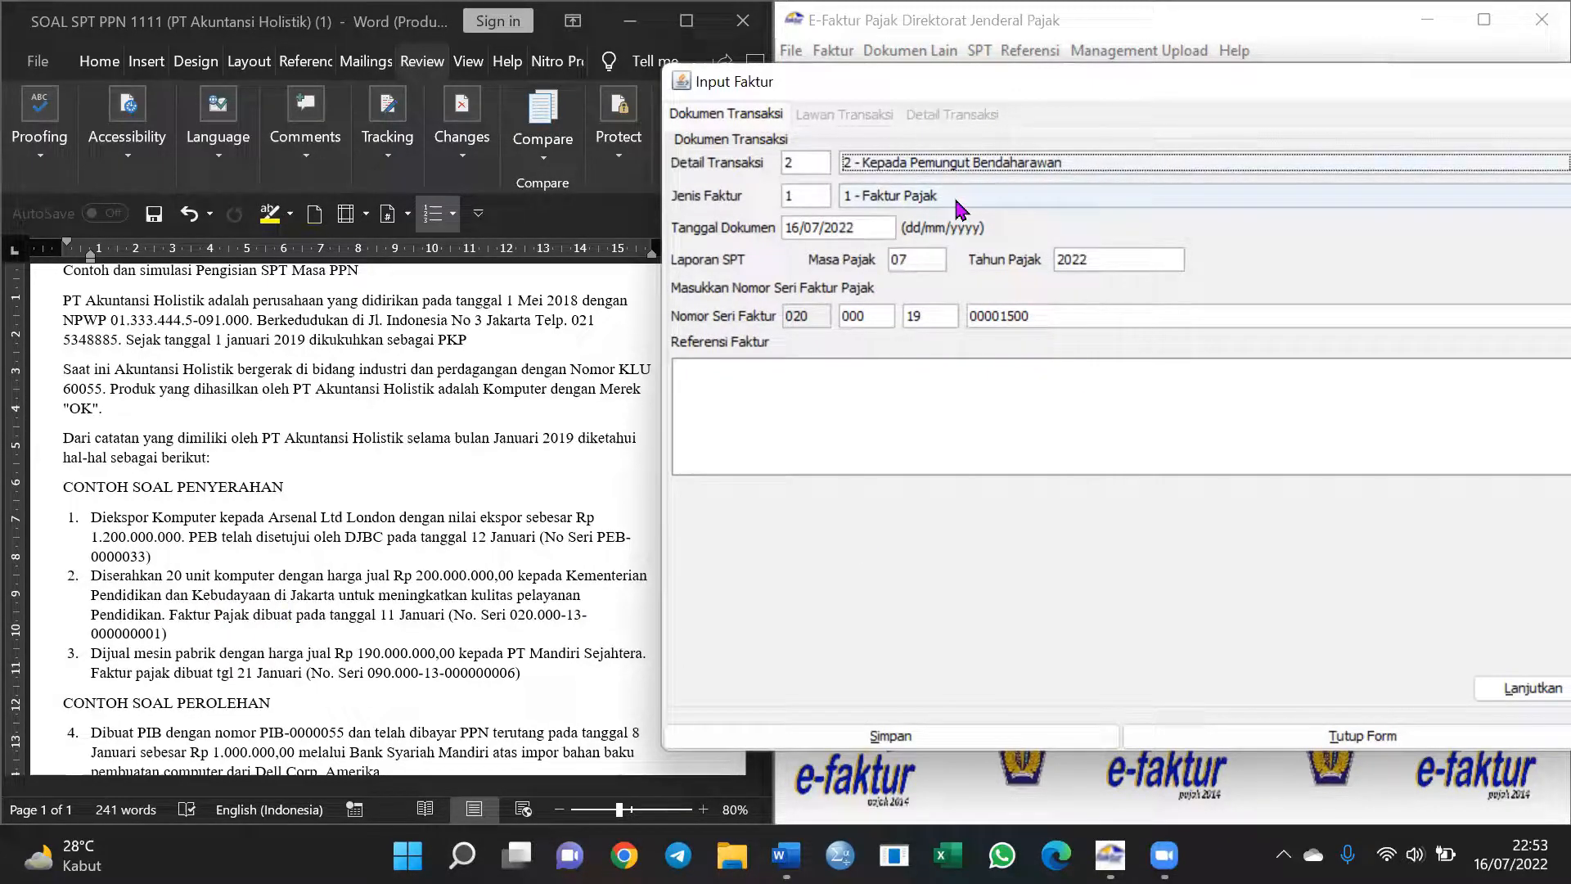
click(931, 197)
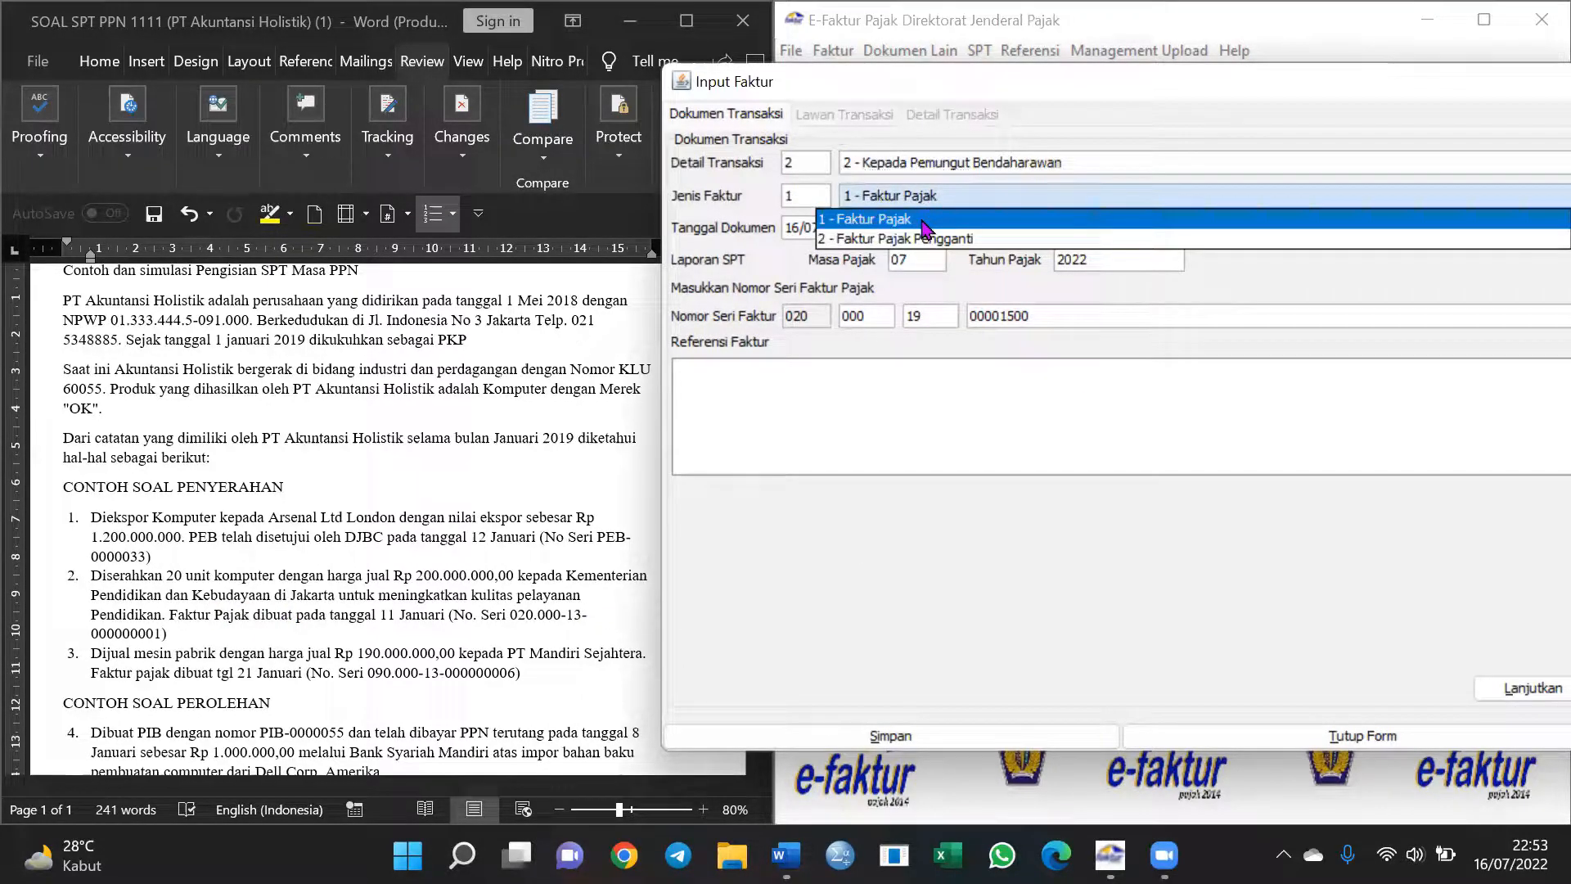
click(924, 217)
Set the invoice document date to 11/01/2019 and continue to the counterparty details
click(799, 227)
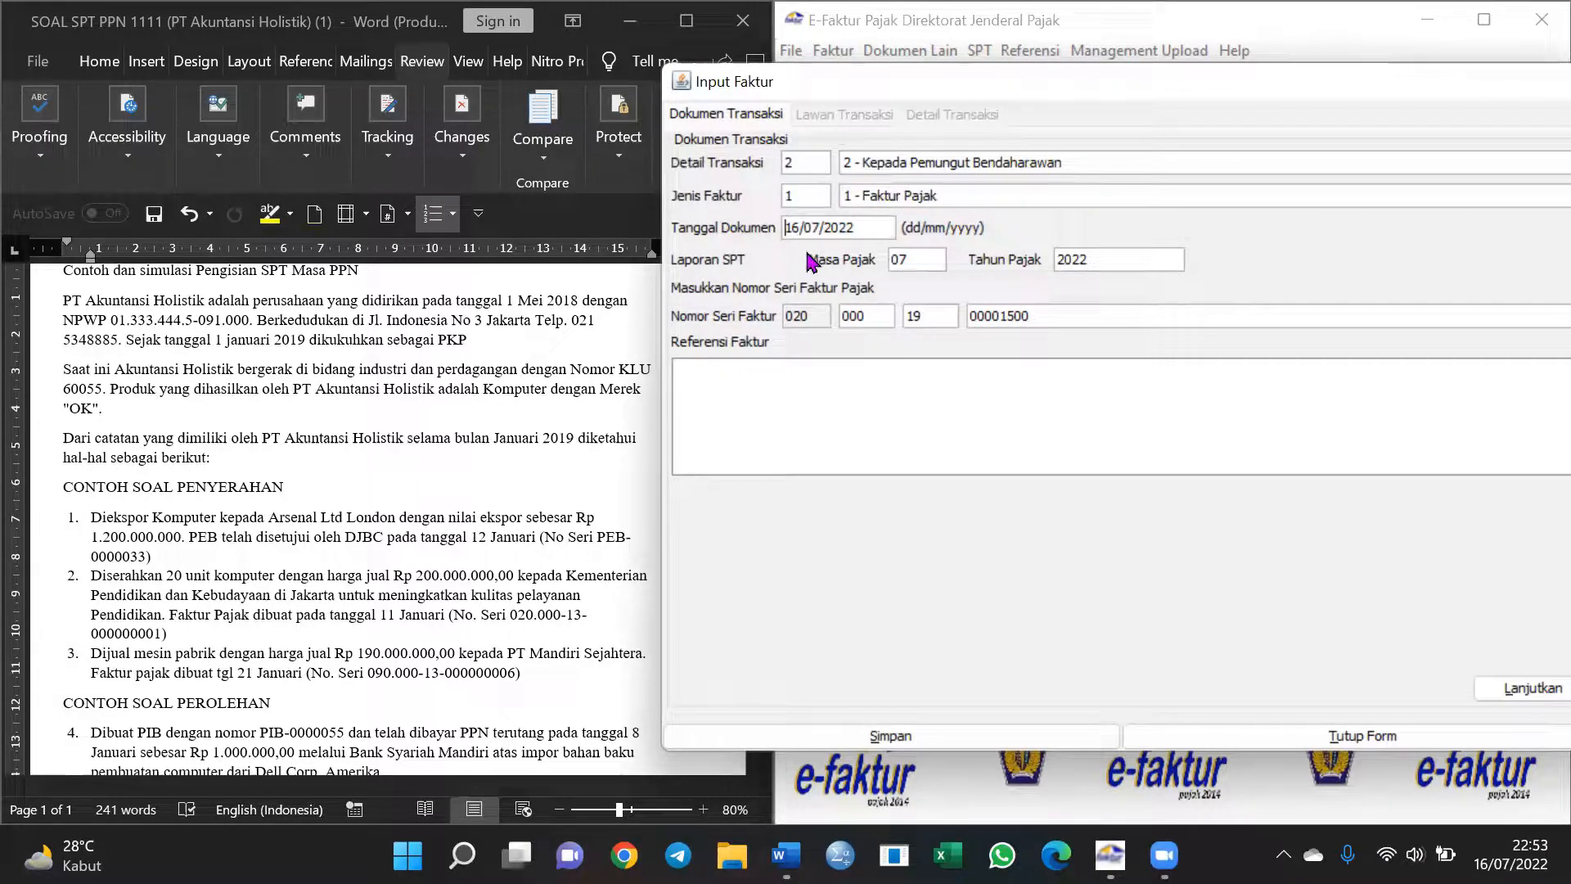
key(Right)
key(Right)
text(1/2022)
key(BackSpace)
text(19)
key(Tab)
click(1531, 690)
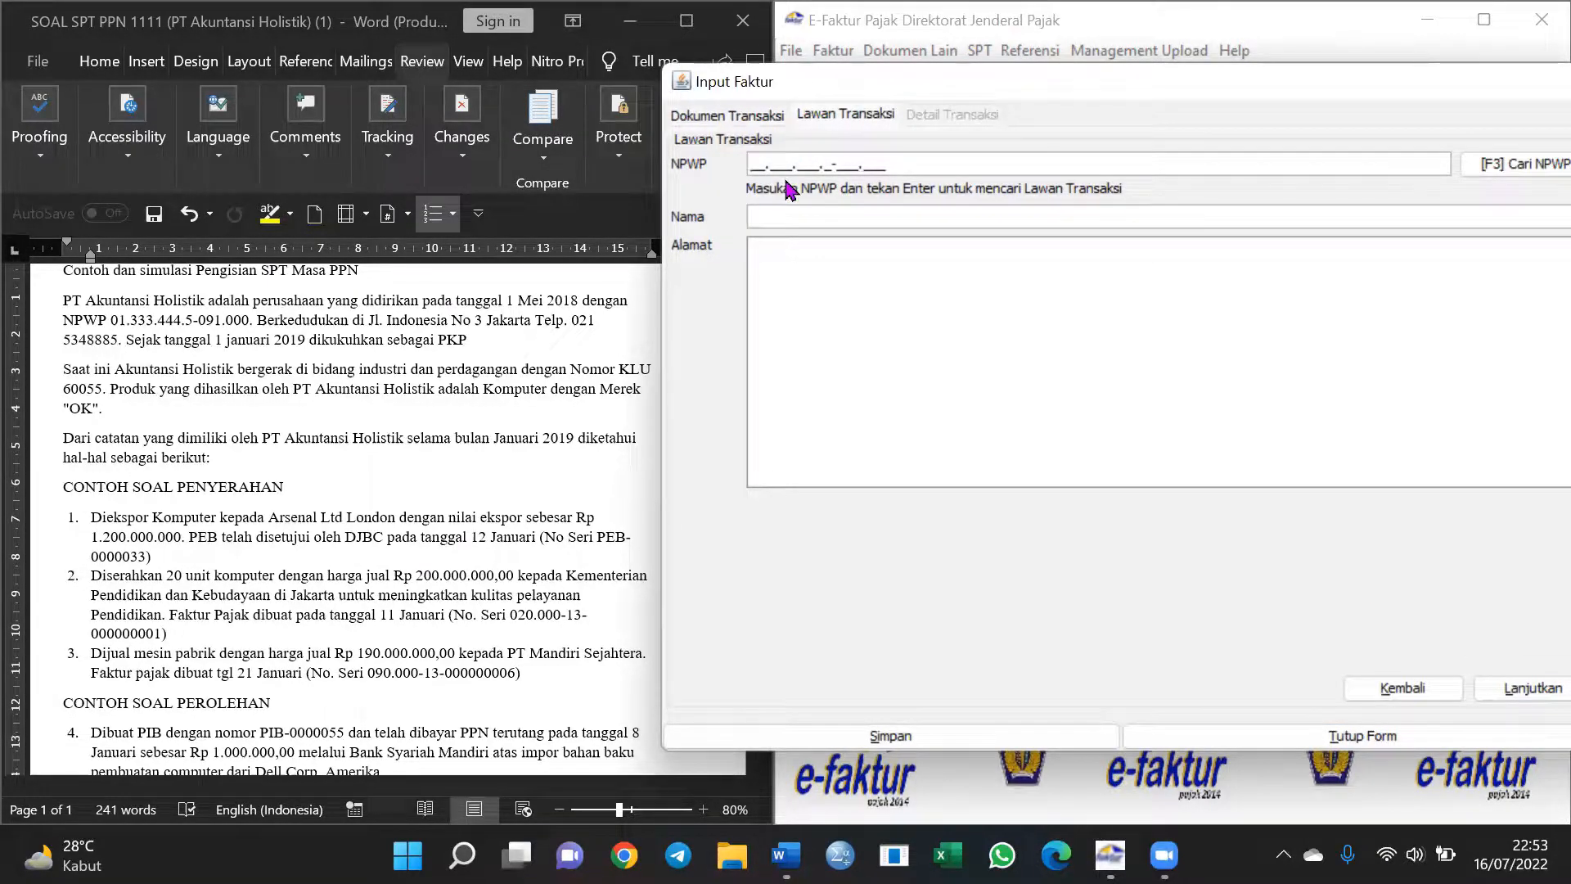
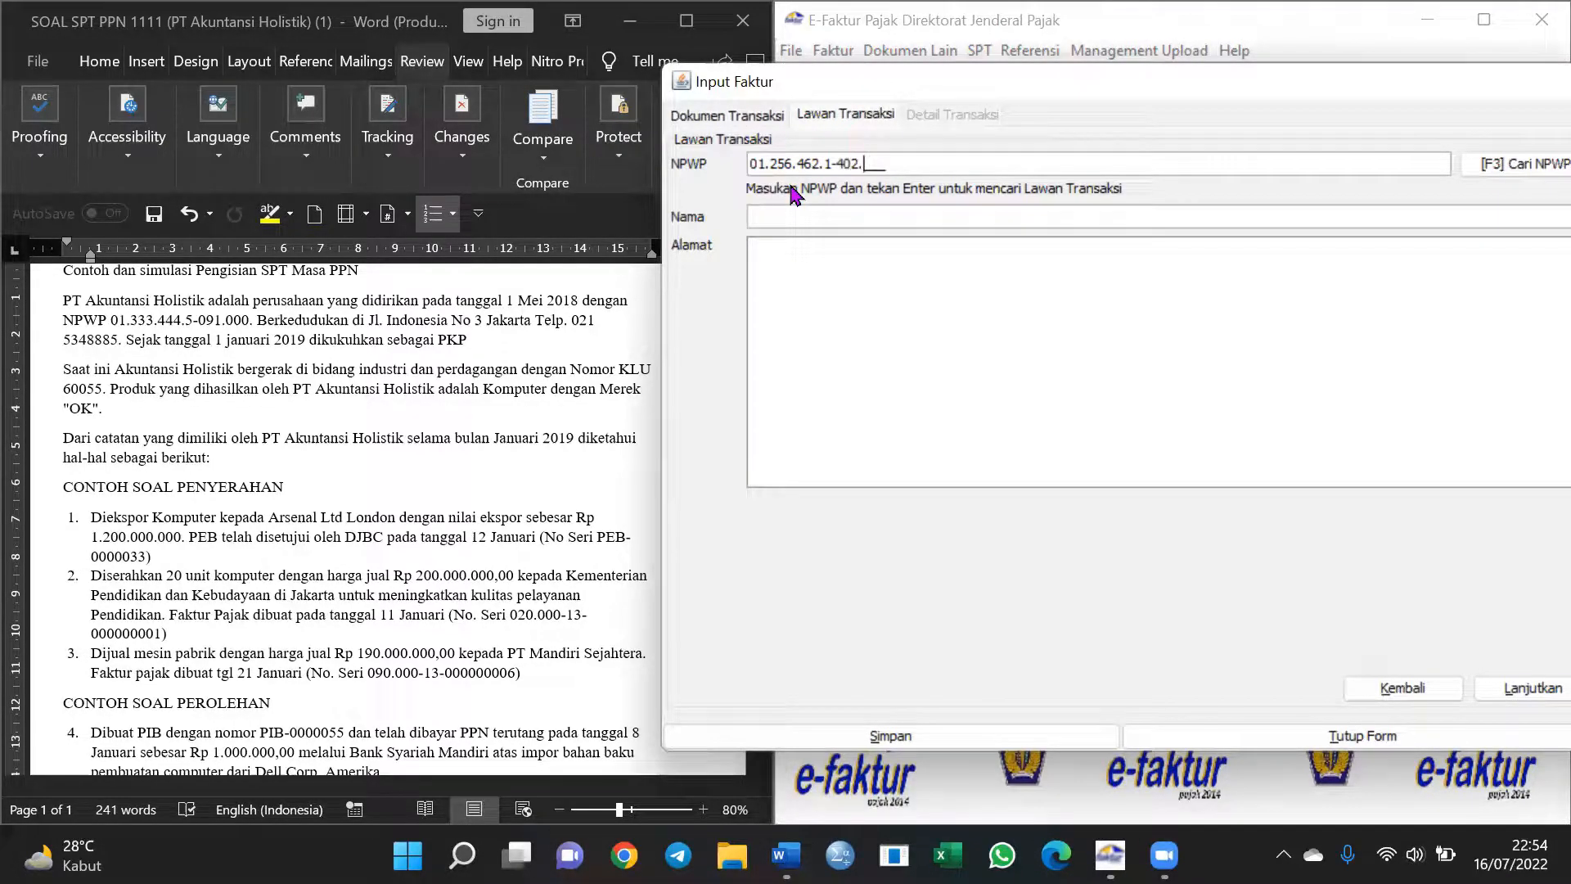
Look up the counterparty's NPWP and, as none is found, create a new counterparty record
key(Return)
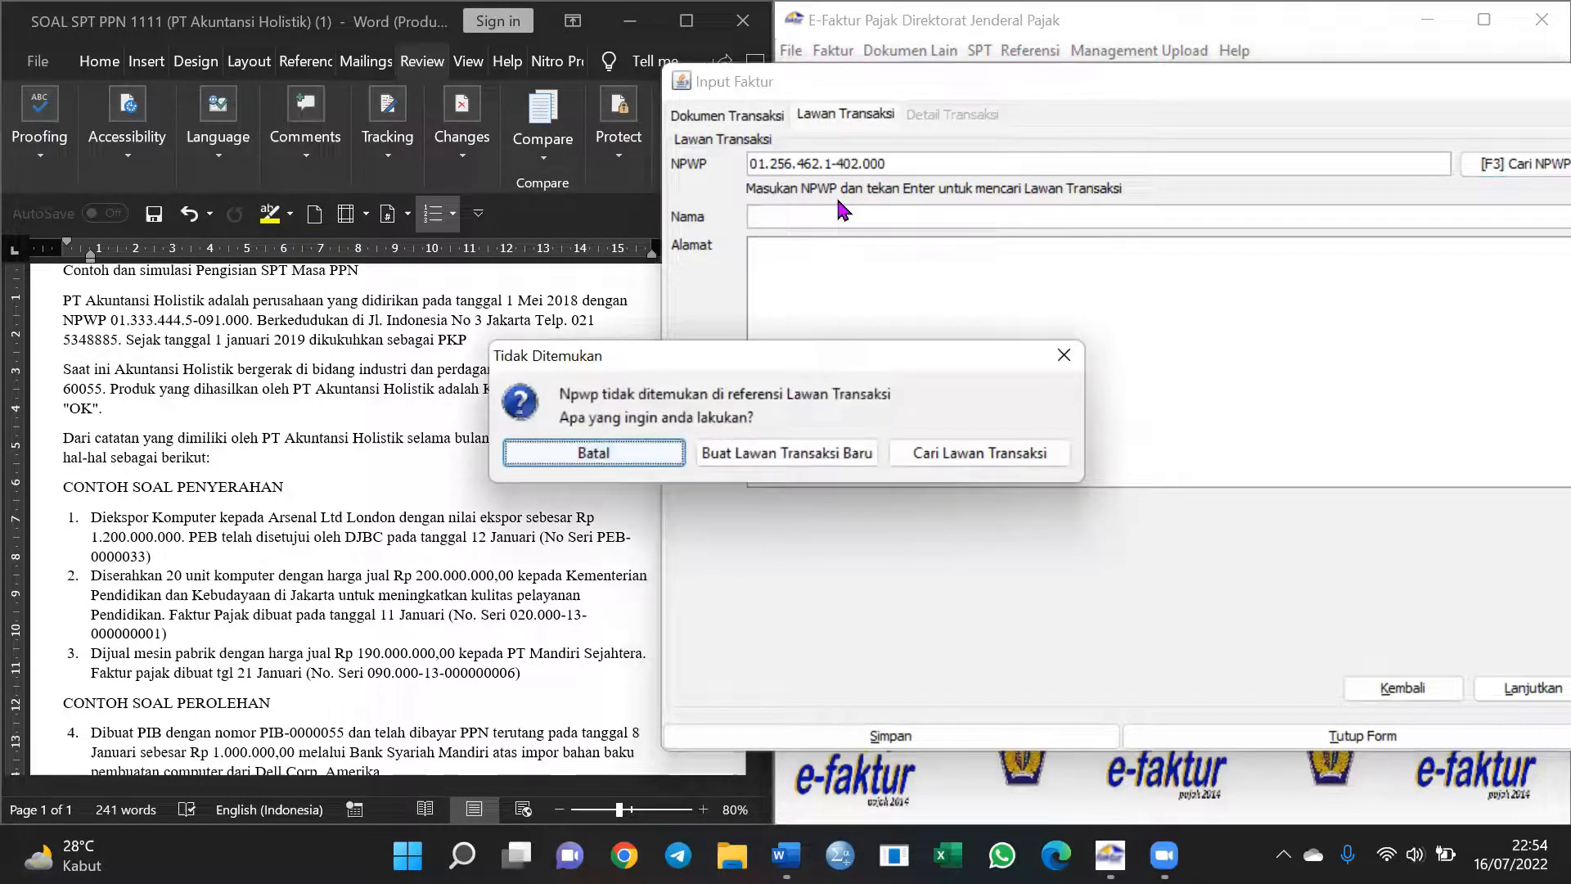
click(747, 455)
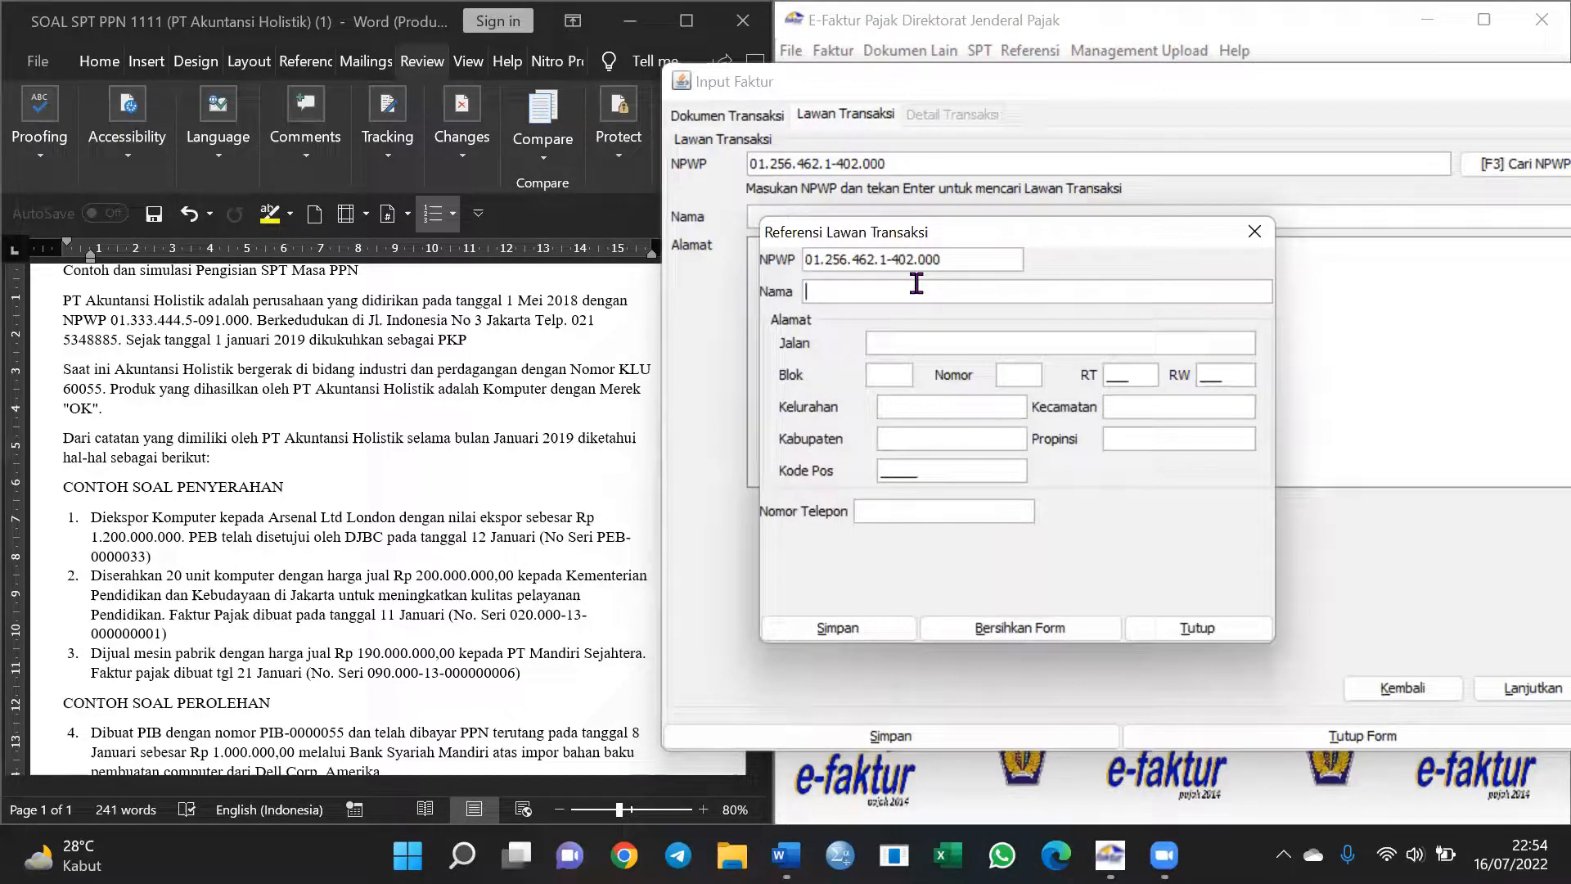
Enter the counterparty name Kementerian Pendidikan dan Kebudayaan
click(917, 283)
text(Kementerian )
text(dan)
key(BackSpace)
key(BackSpace)
key(BackSpace)
text(Pendidikan dan Kedbudayaam)
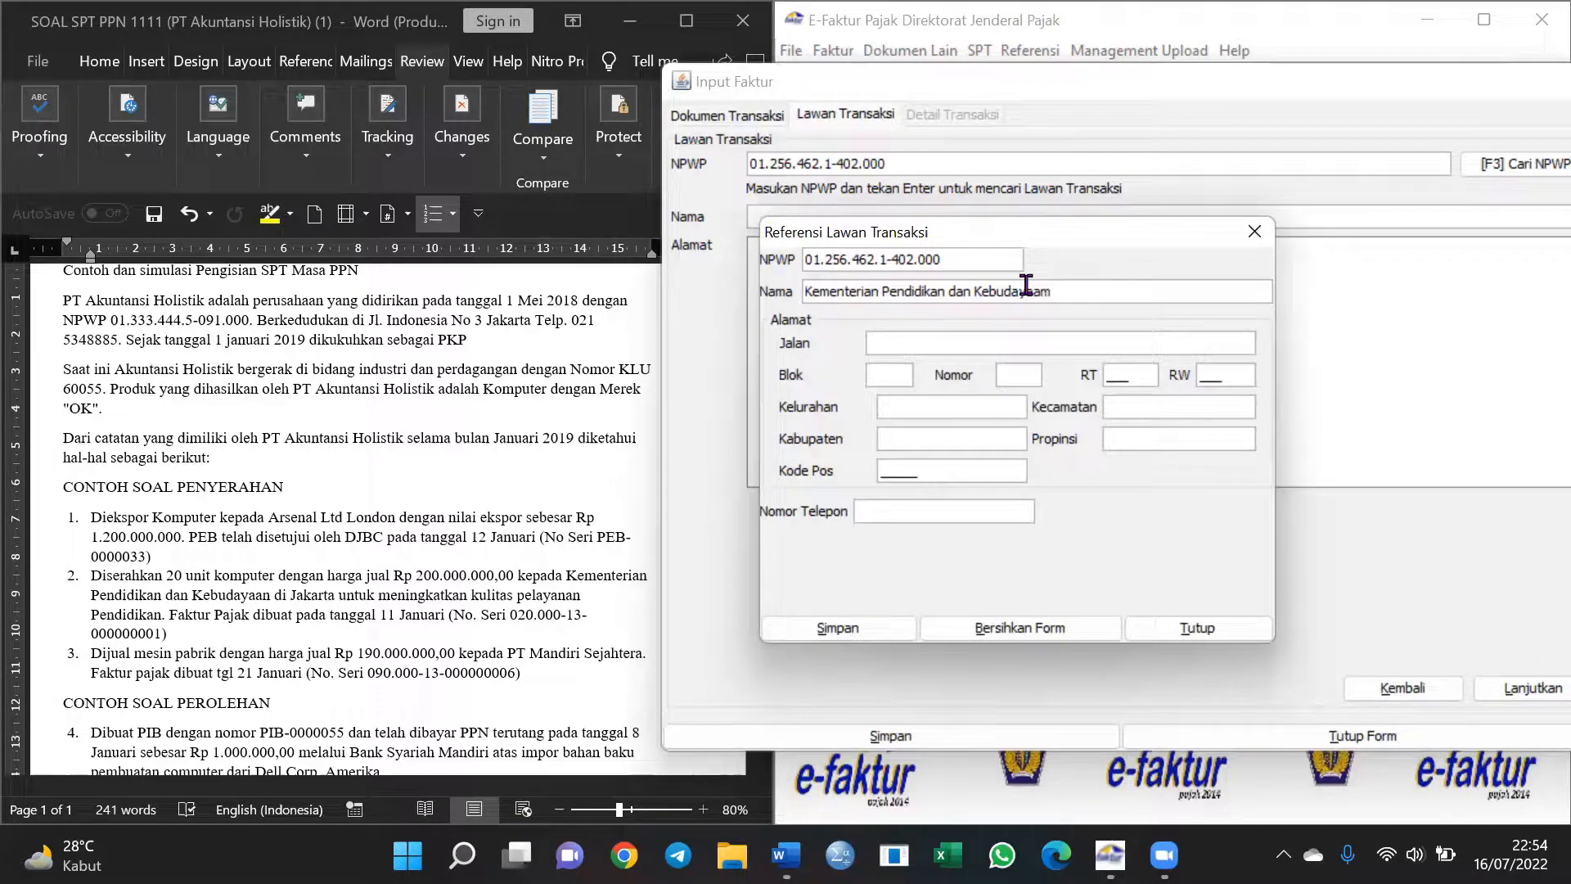
Fill in the street, block, house number, RT/RW 000, Kelurahan, Kabupaten and postal code
click(946, 342)
text(urga)
click(890, 370)
text(29)
click(1034, 372)
text(14)
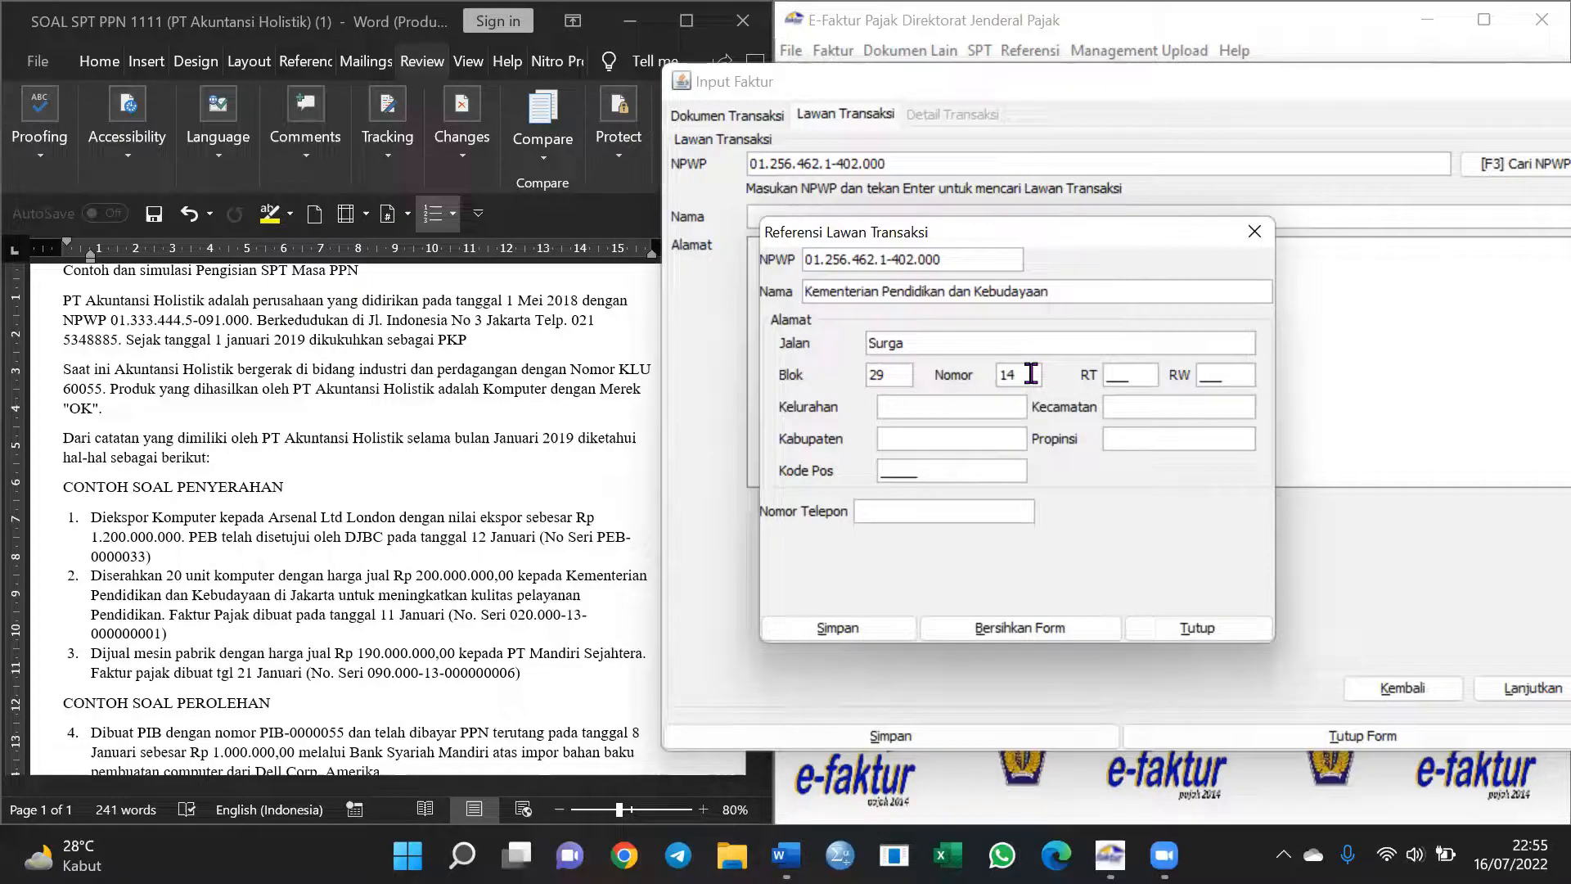
click(1121, 367)
text(000)
click(1200, 377)
text(000)
click(936, 409)
text(Kl)
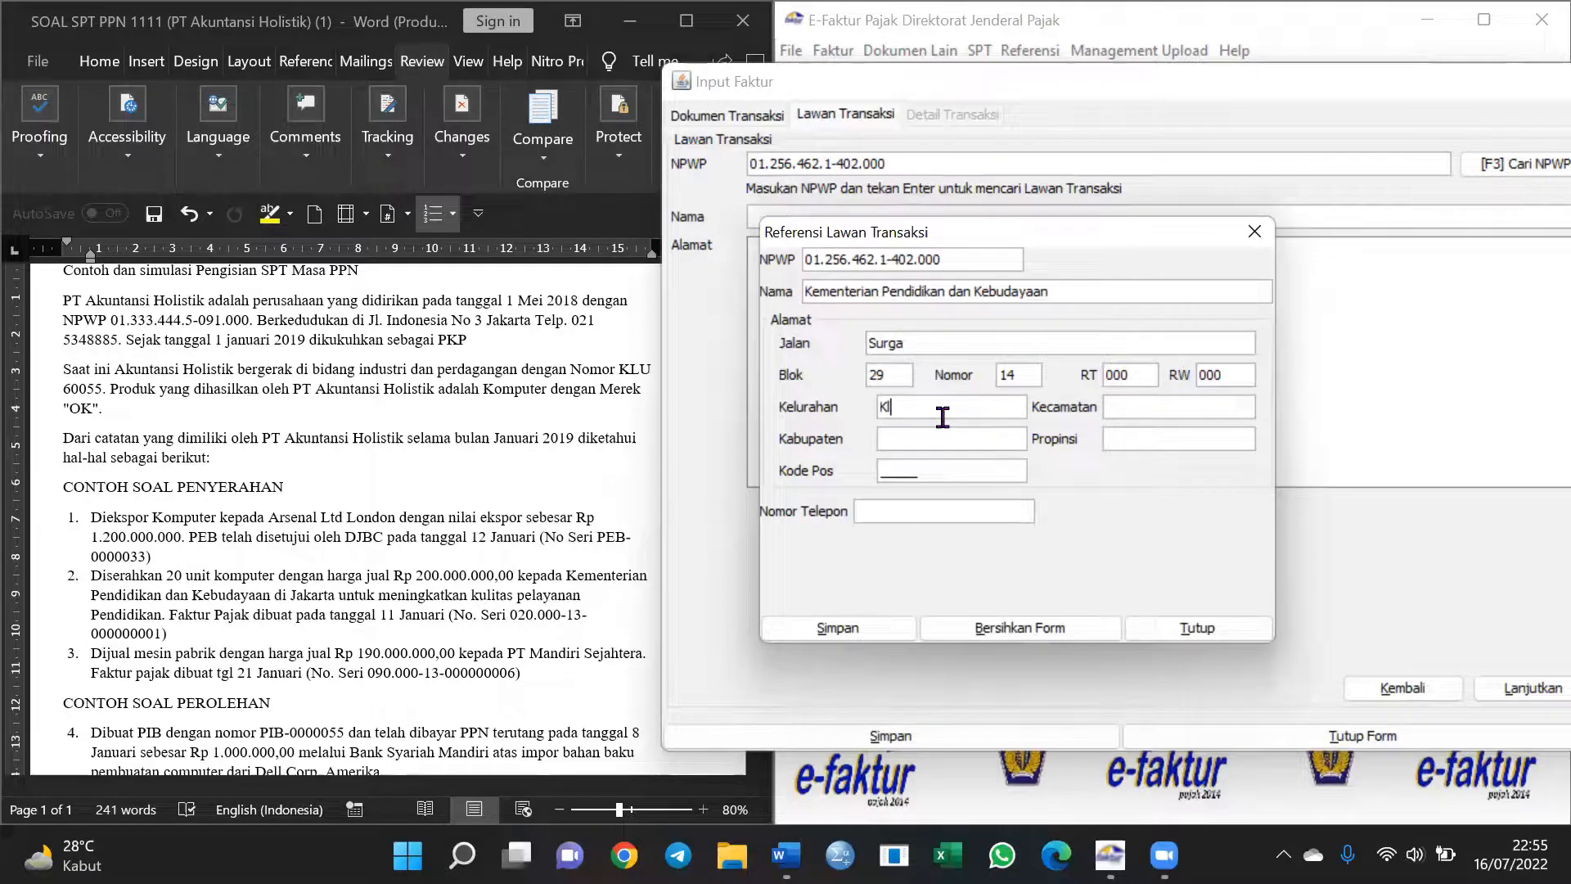
text(ungkung)
click(983, 440)
text(bih)
click(913, 469)
text(80361)
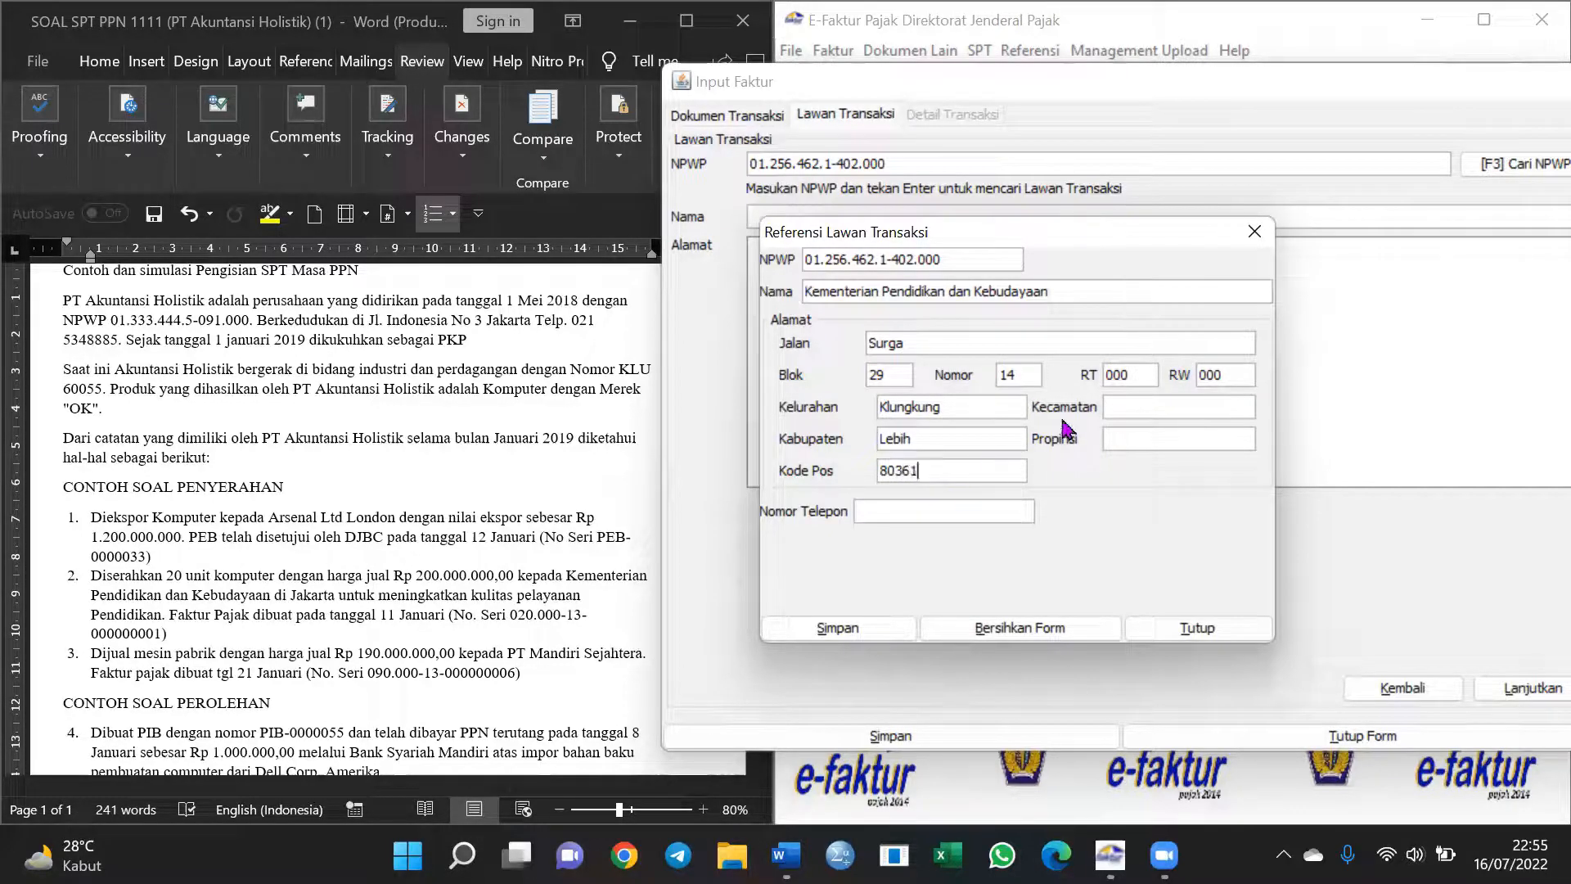
Add the subdistrict, province and phone number, then save the new counterparty
click(1135, 401)
text(Gianyar)
click(1136, 429)
text(Jawa)
text(rta)
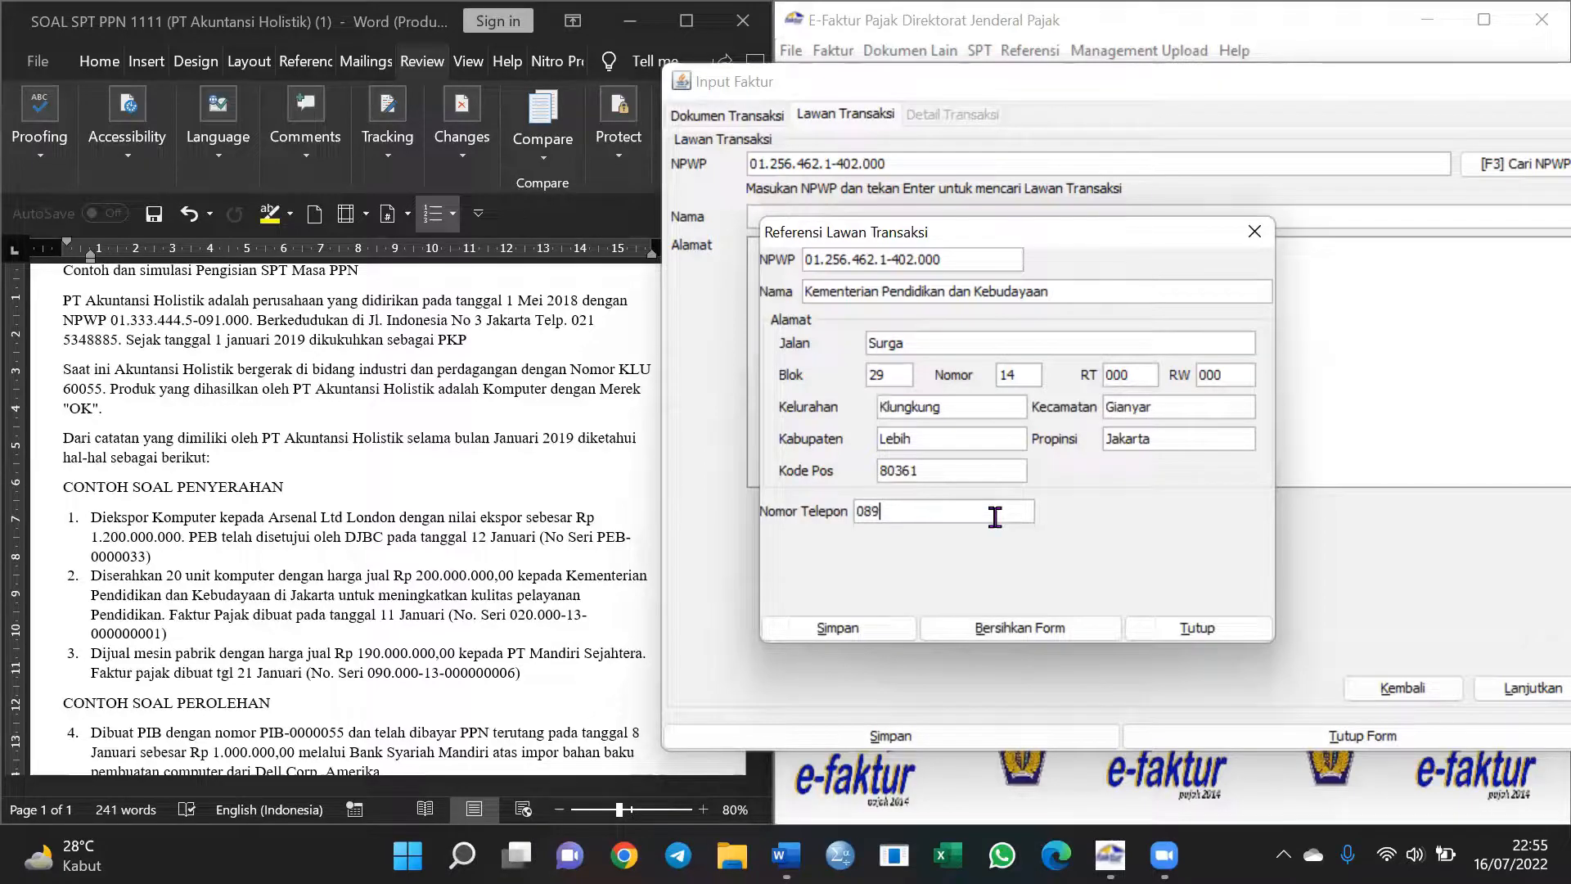
click(885, 625)
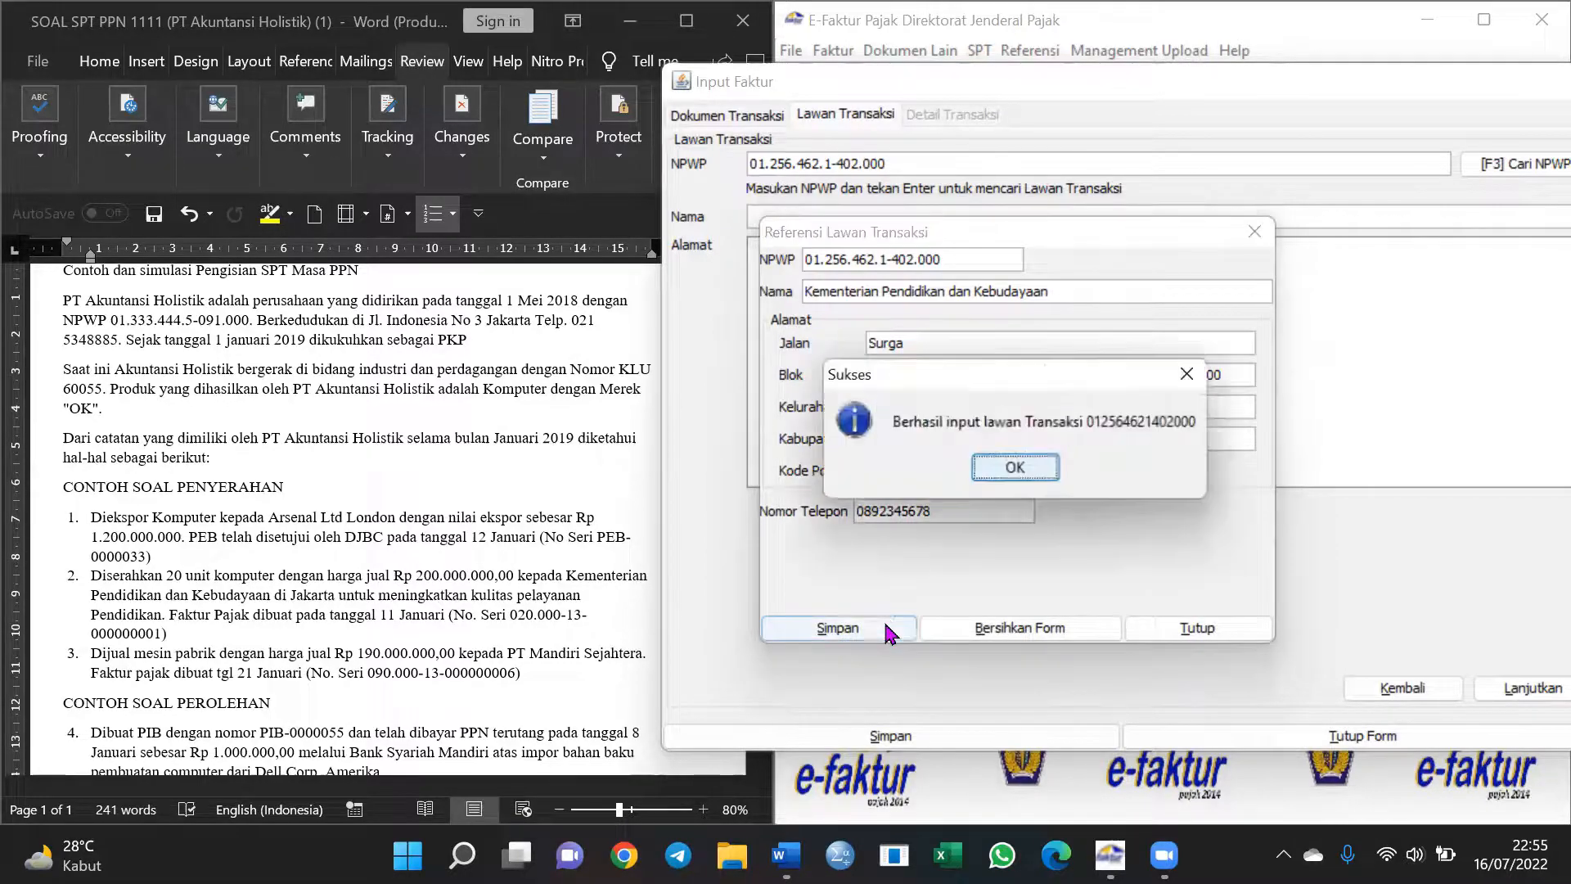
click(1029, 473)
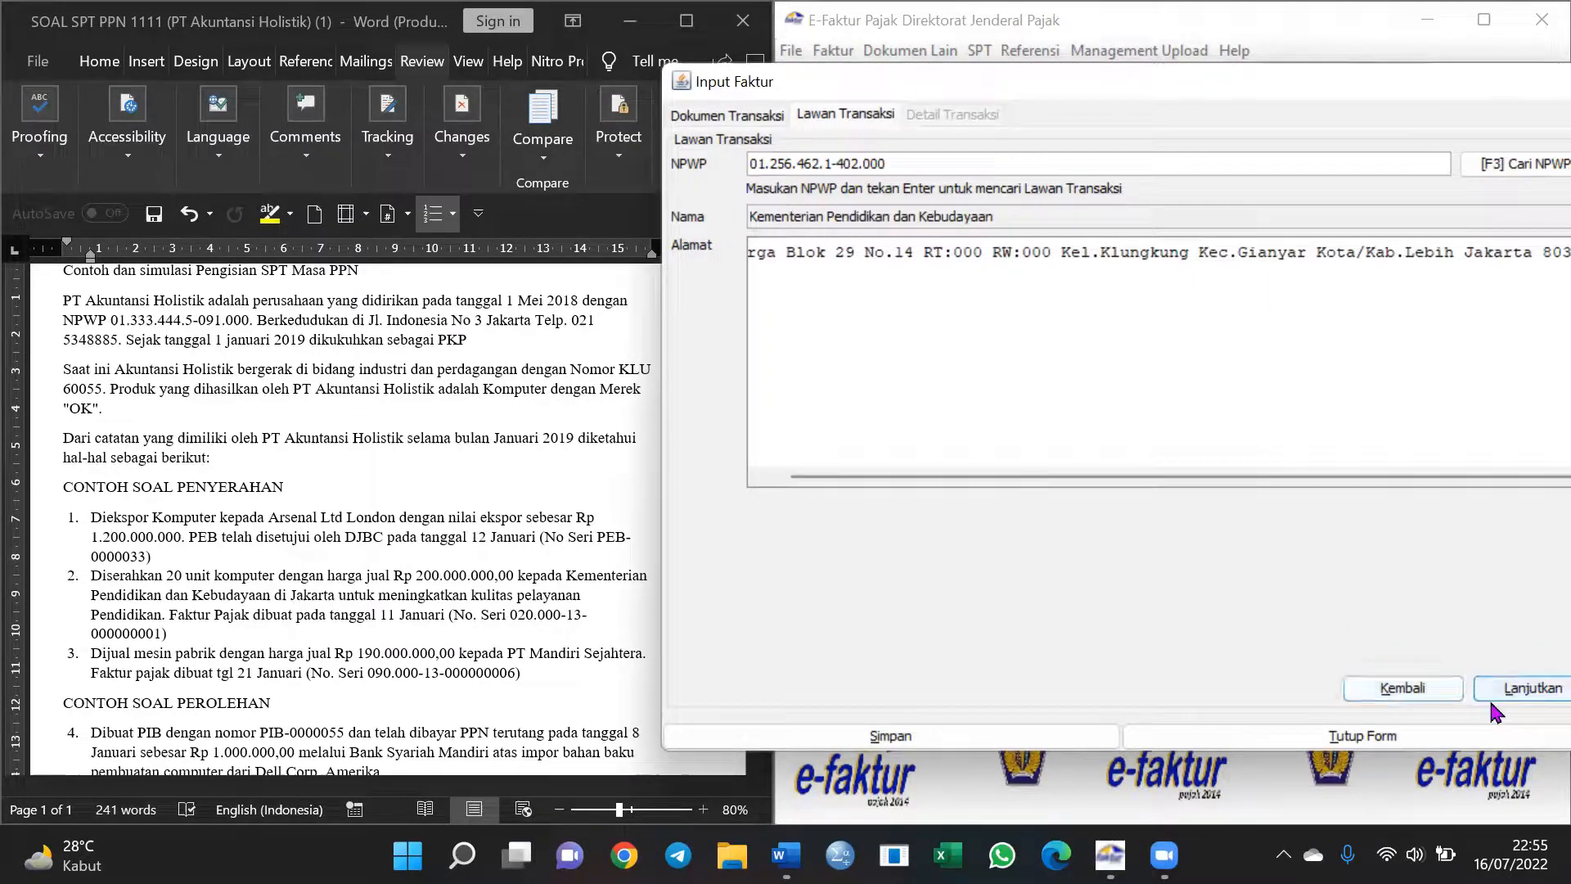
Start a goods line with code 01 and name Komputer, registering it as a new item
click(1520, 690)
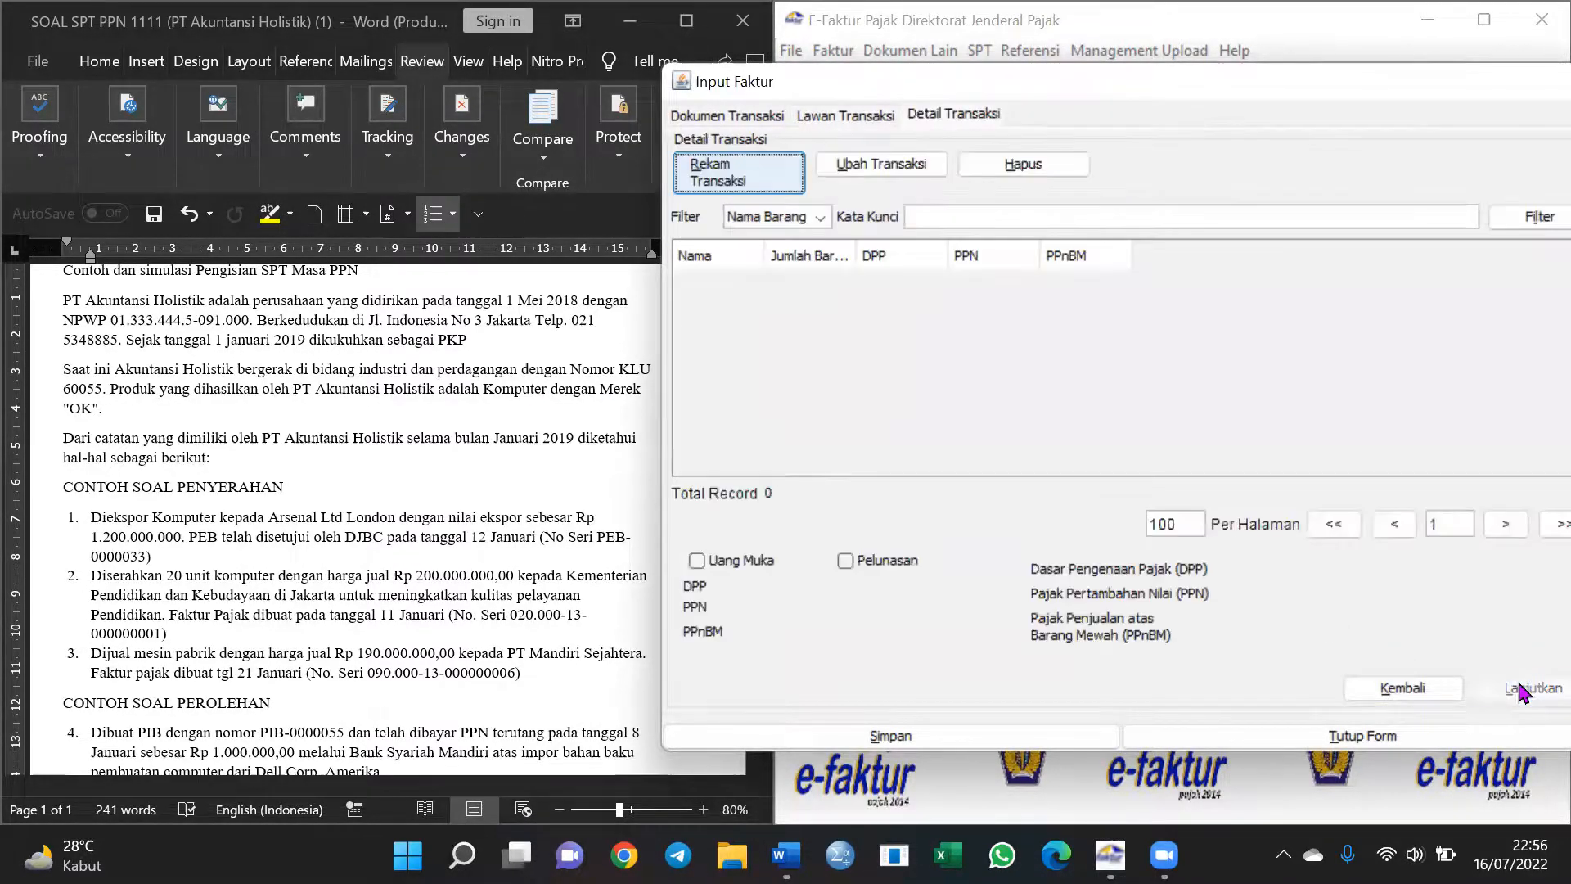
click(786, 180)
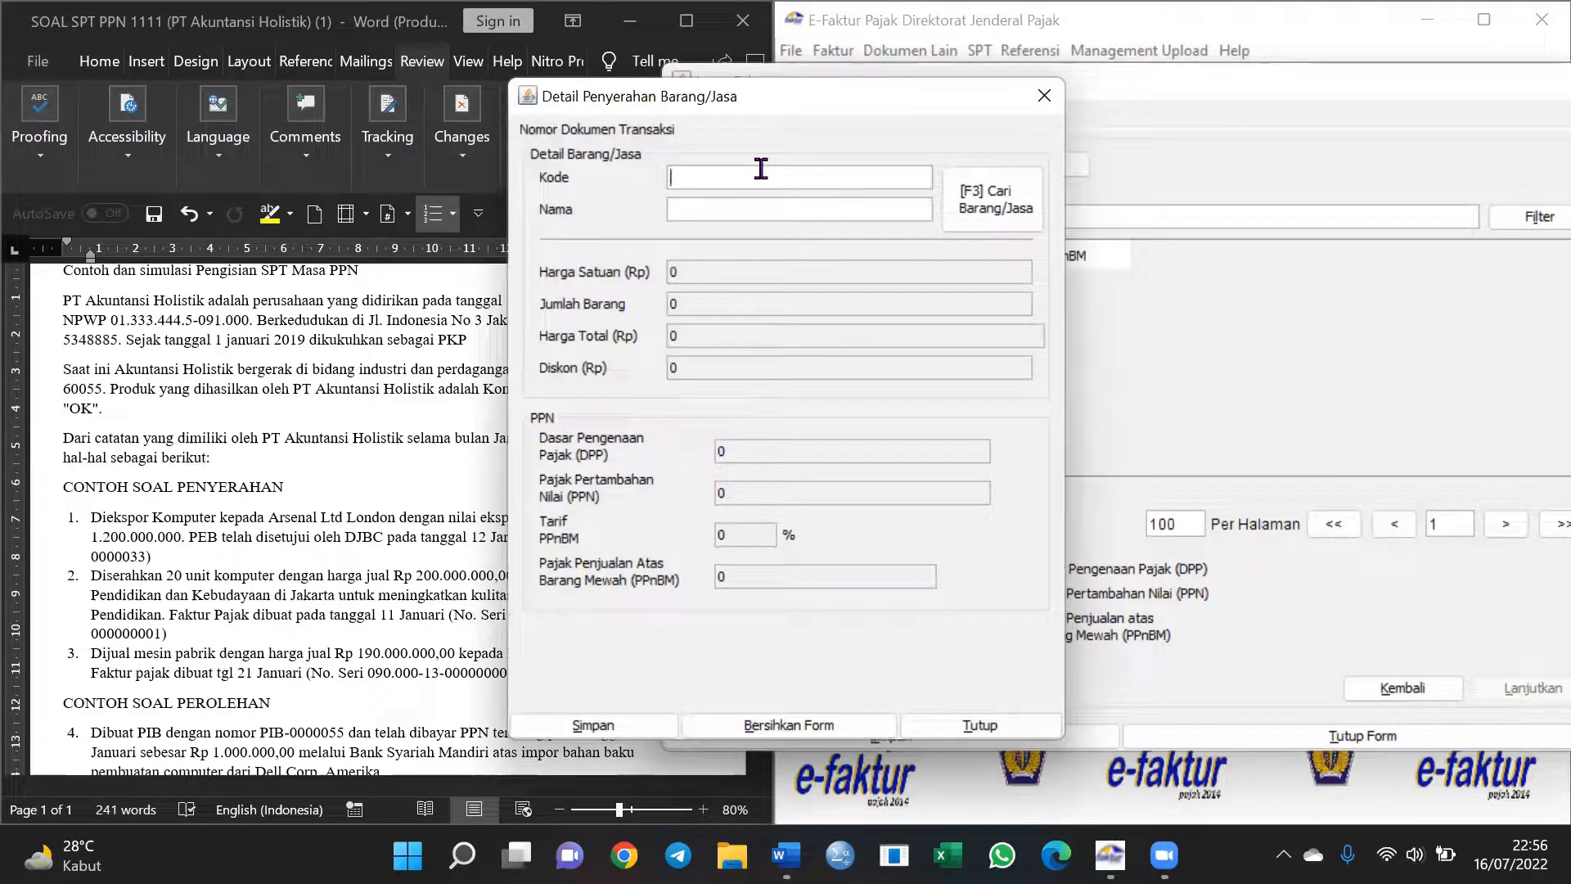
text(01)
click(706, 205)
text(Komputer)
key(Return)
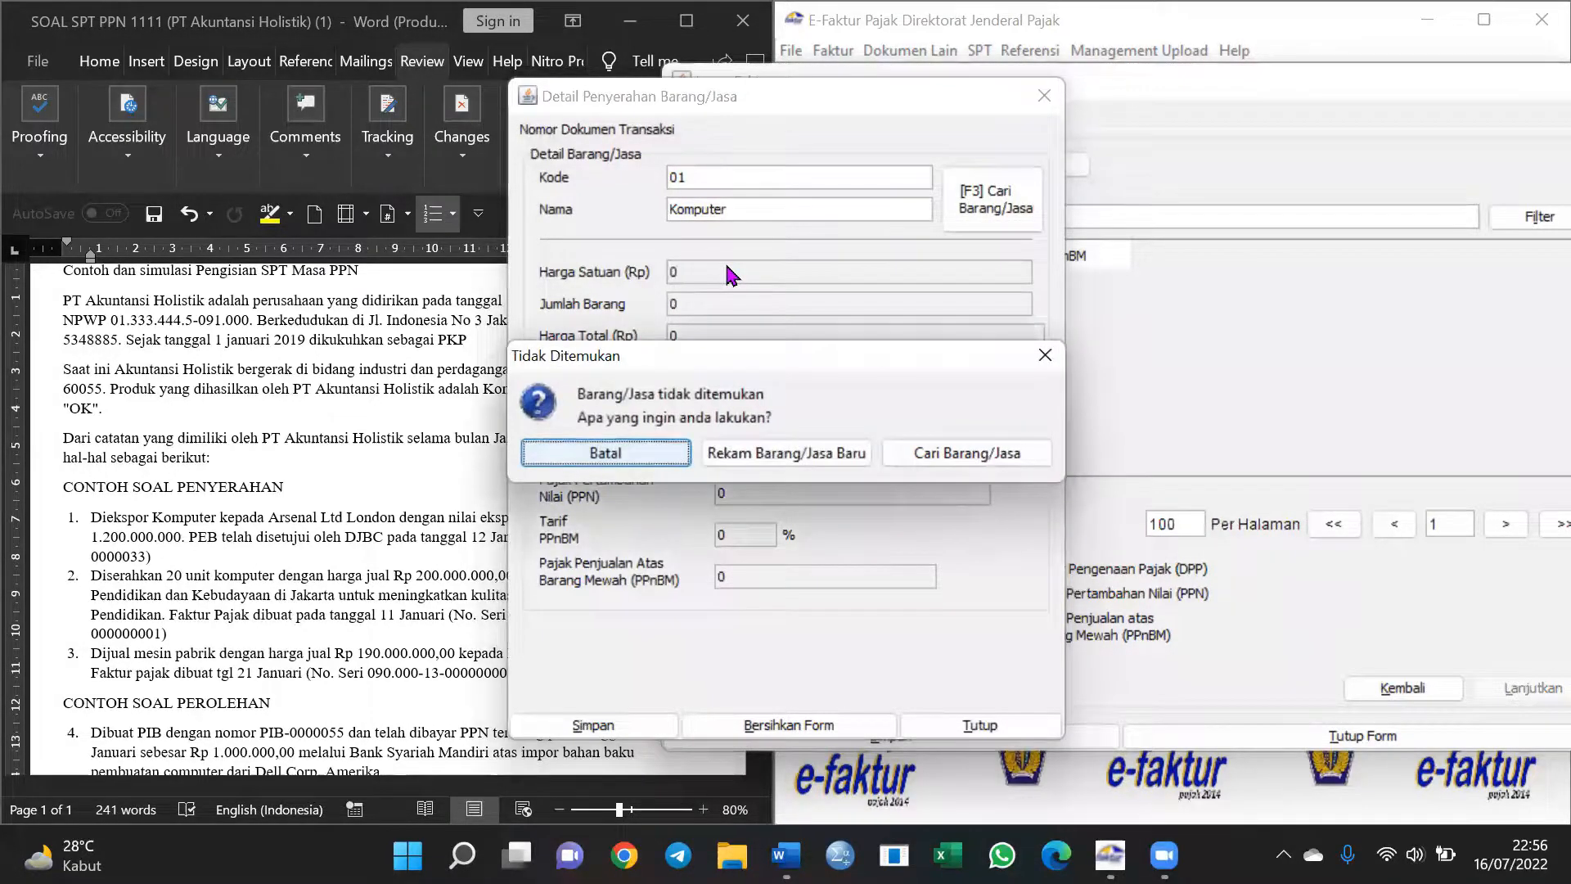
click(1046, 355)
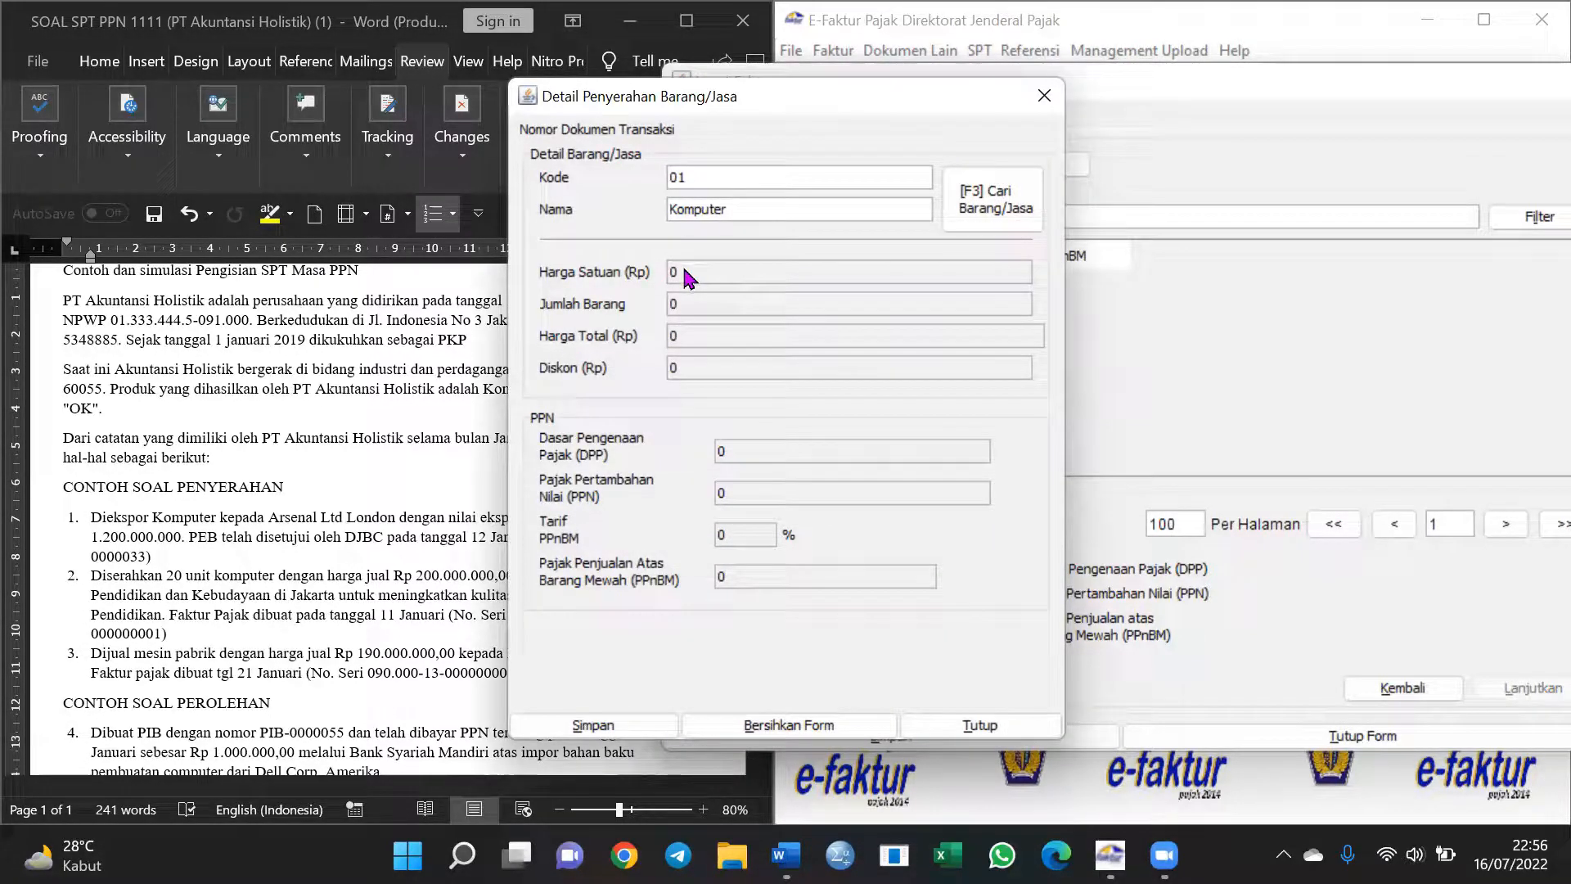
click(744, 211)
key(Return)
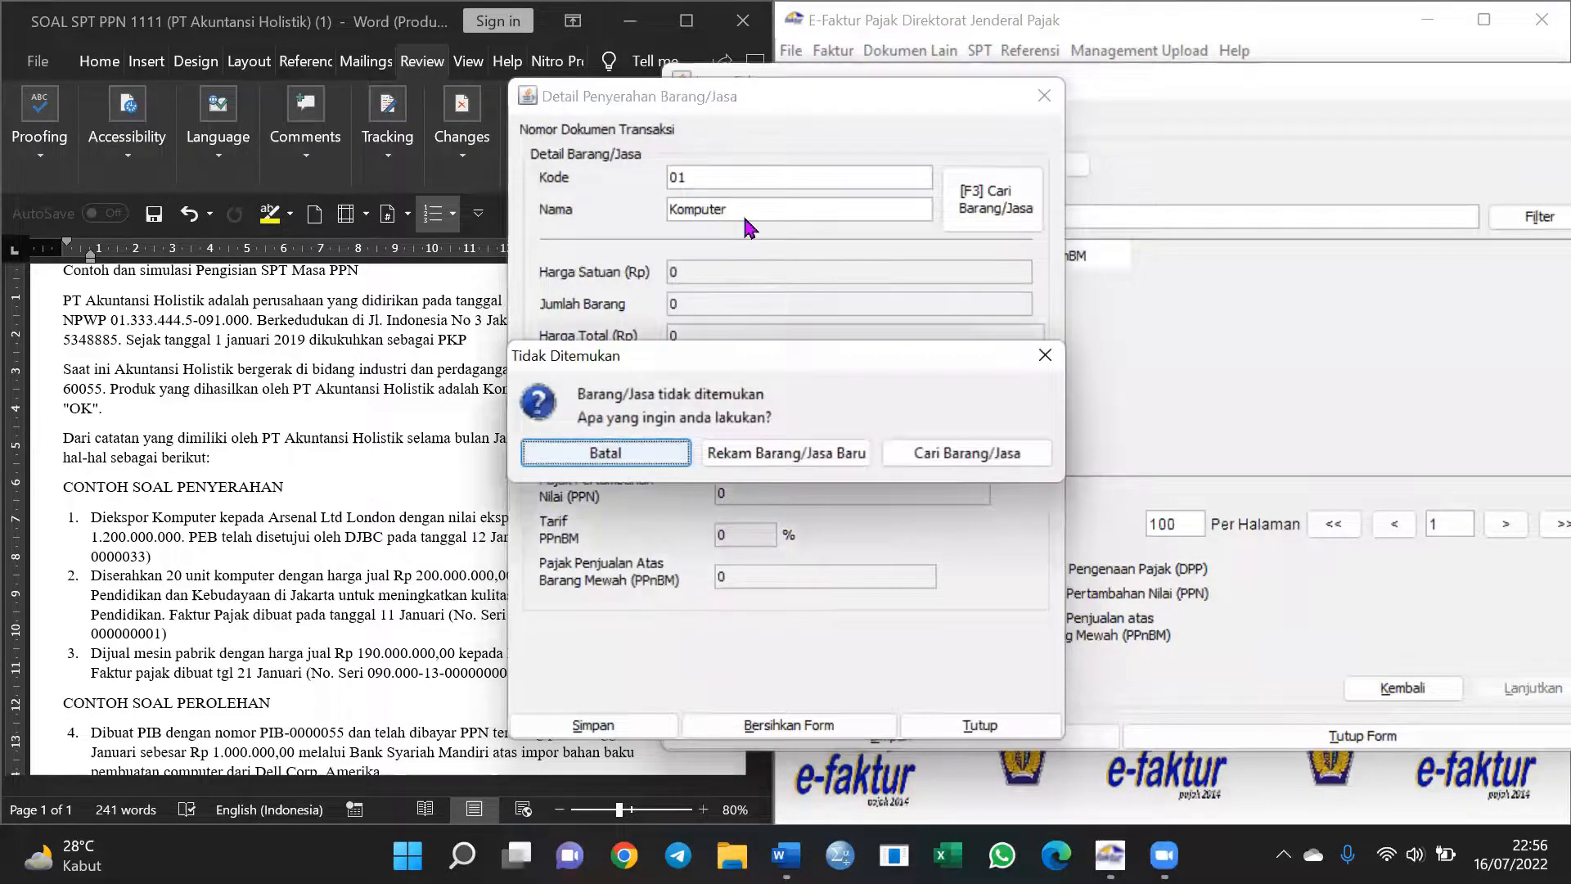
click(849, 451)
Give the new Komputer item a selling price of 10.000.000 and save it
key(Escape)
click(721, 364)
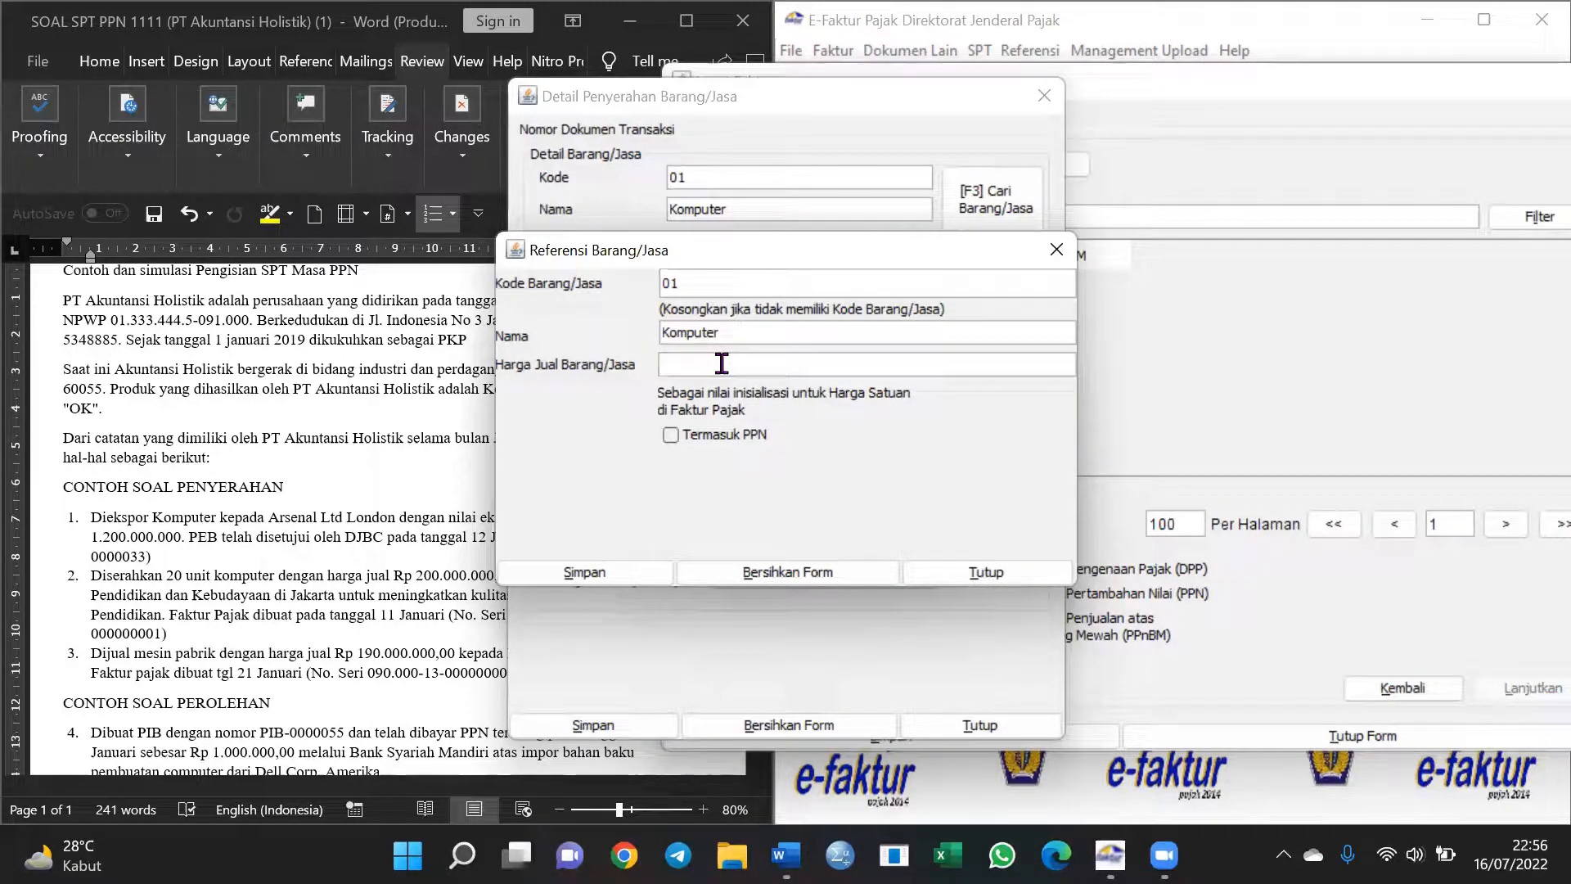
text(10000000)
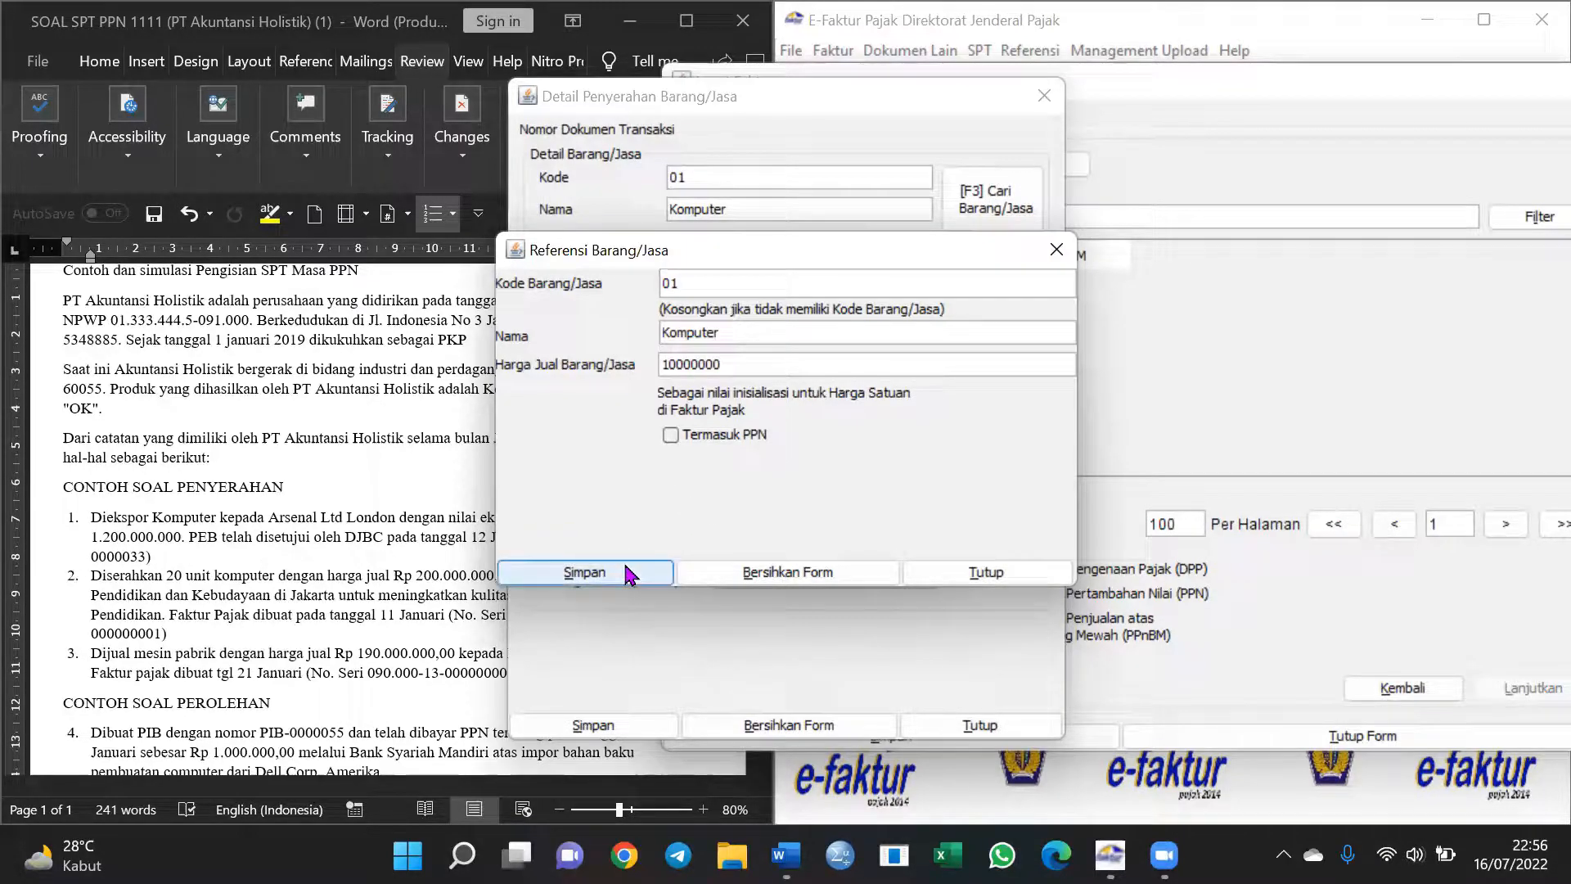
click(586, 572)
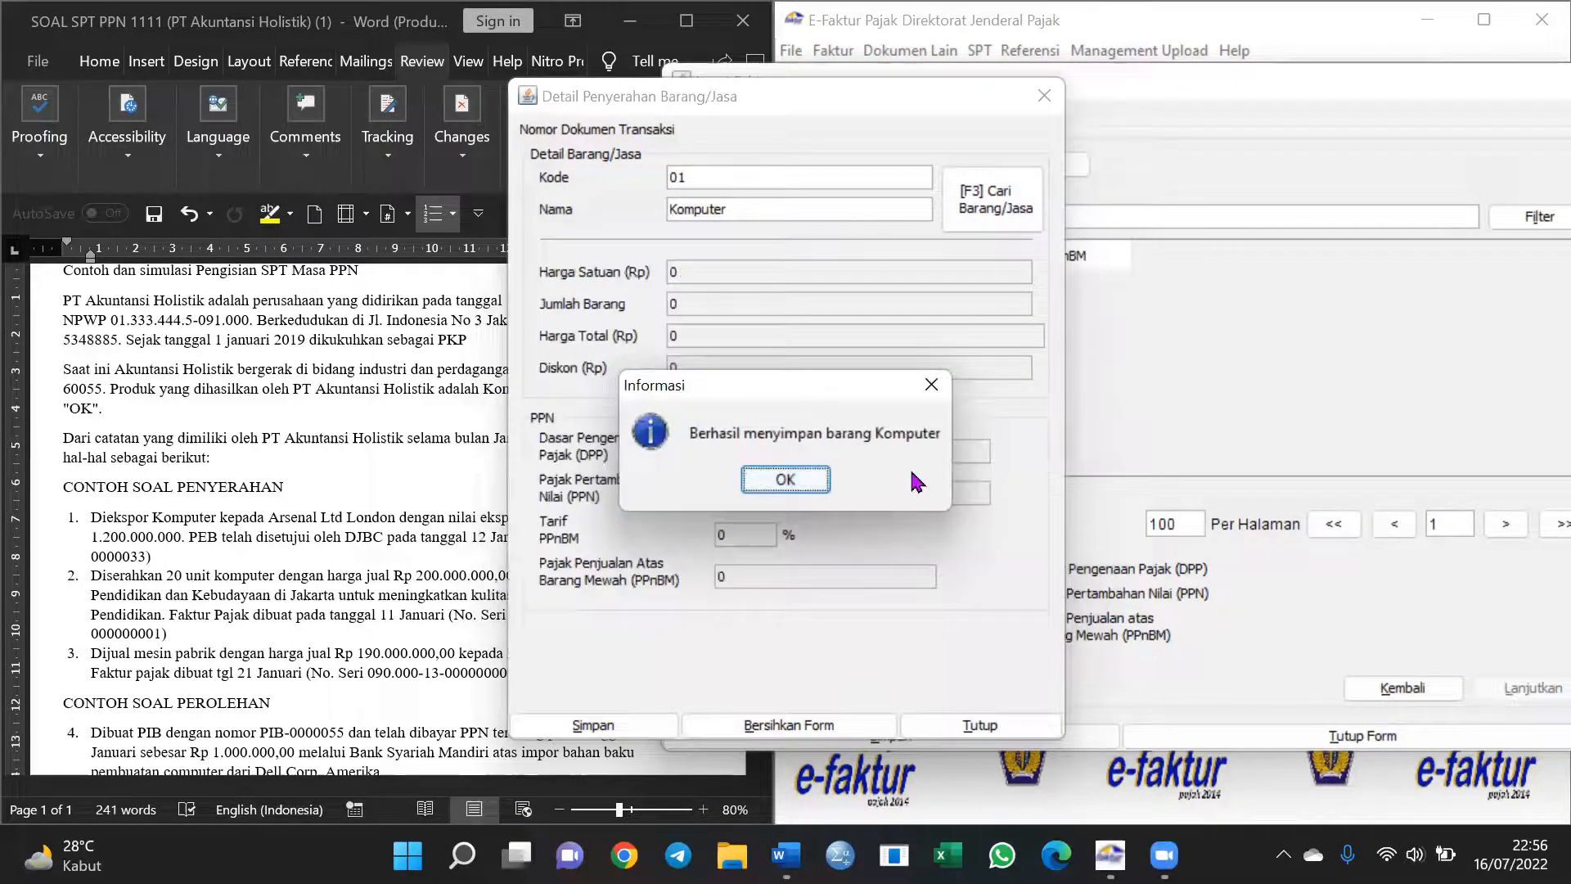
click(783, 479)
click(699, 304)
Set the Komputer line to 20 units, save it, and decline adding another detail
click(781, 308)
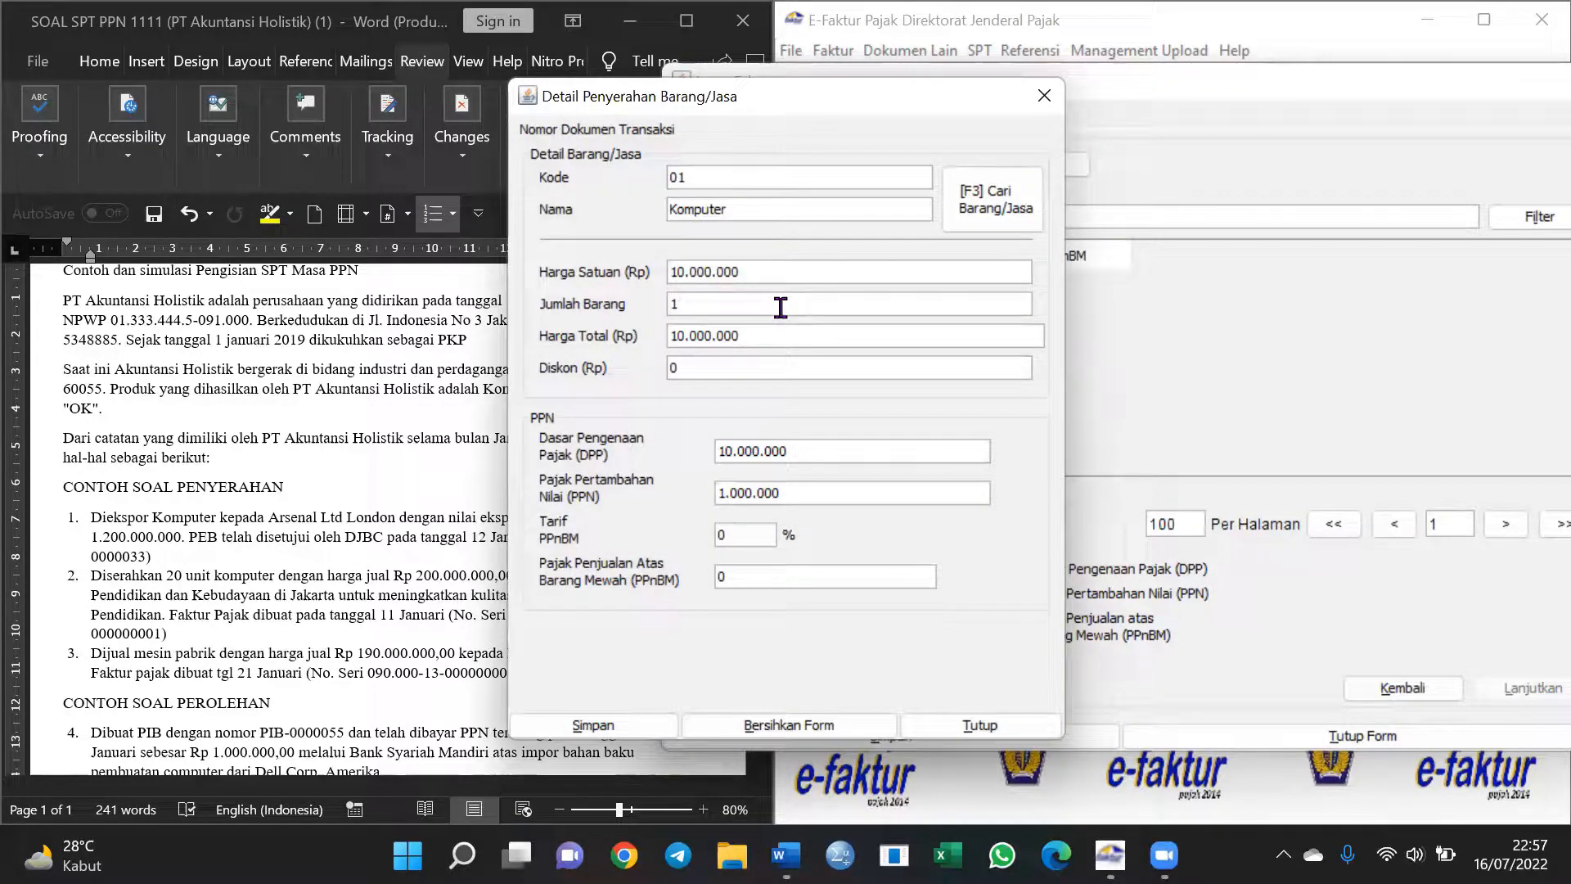
text(20)
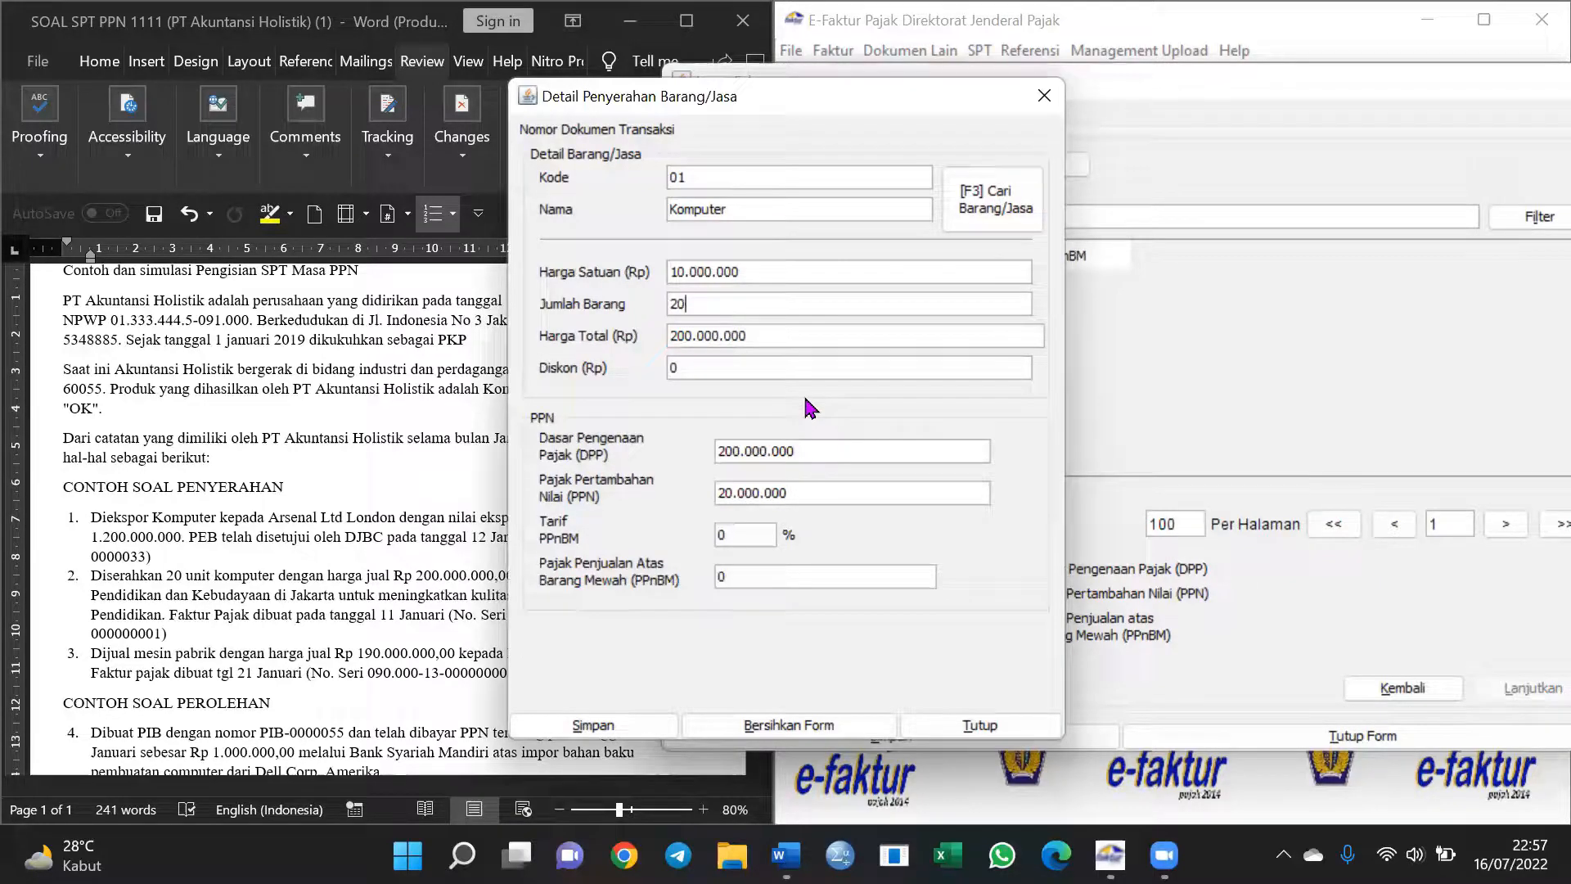
click(626, 711)
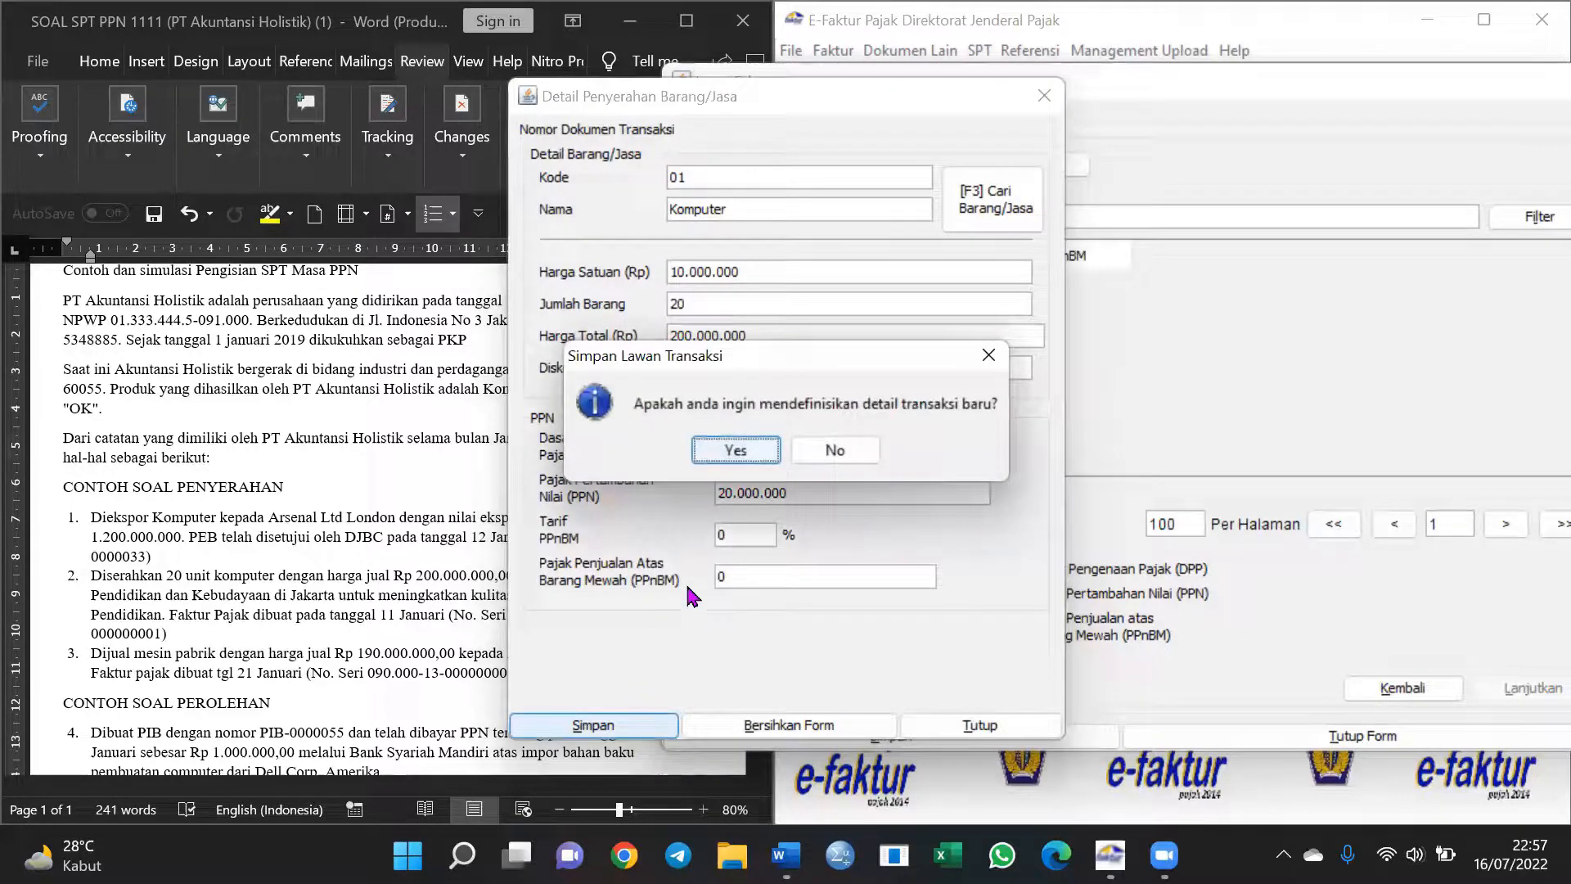
click(834, 450)
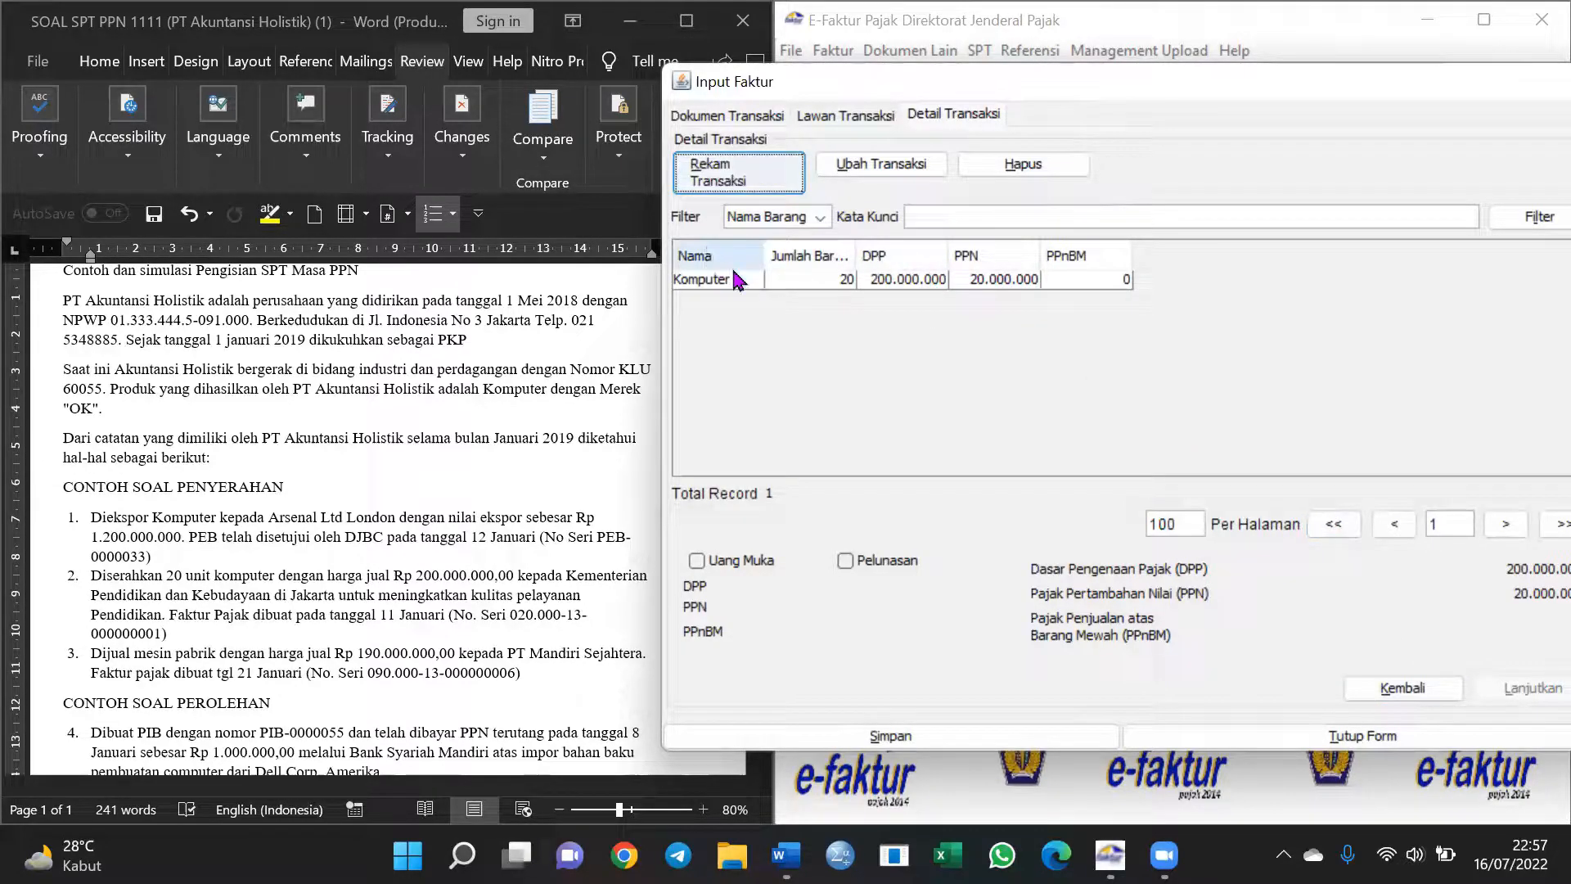
Save the output invoice, decline a new one, and close the Daftar Faktur Pajak Keluaran list
click(1076, 725)
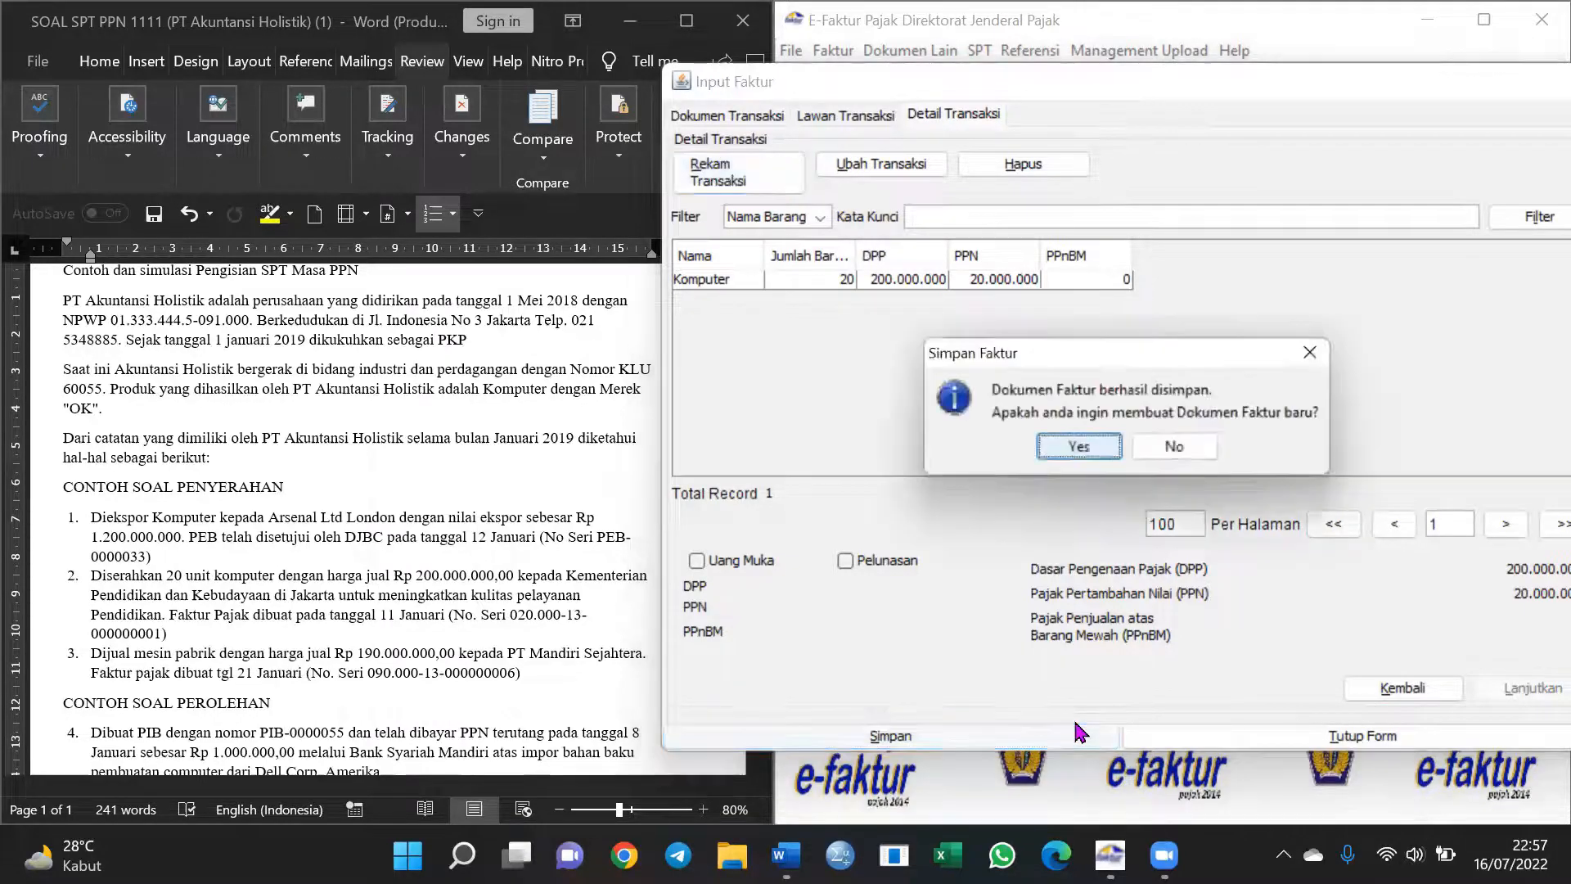
click(1181, 452)
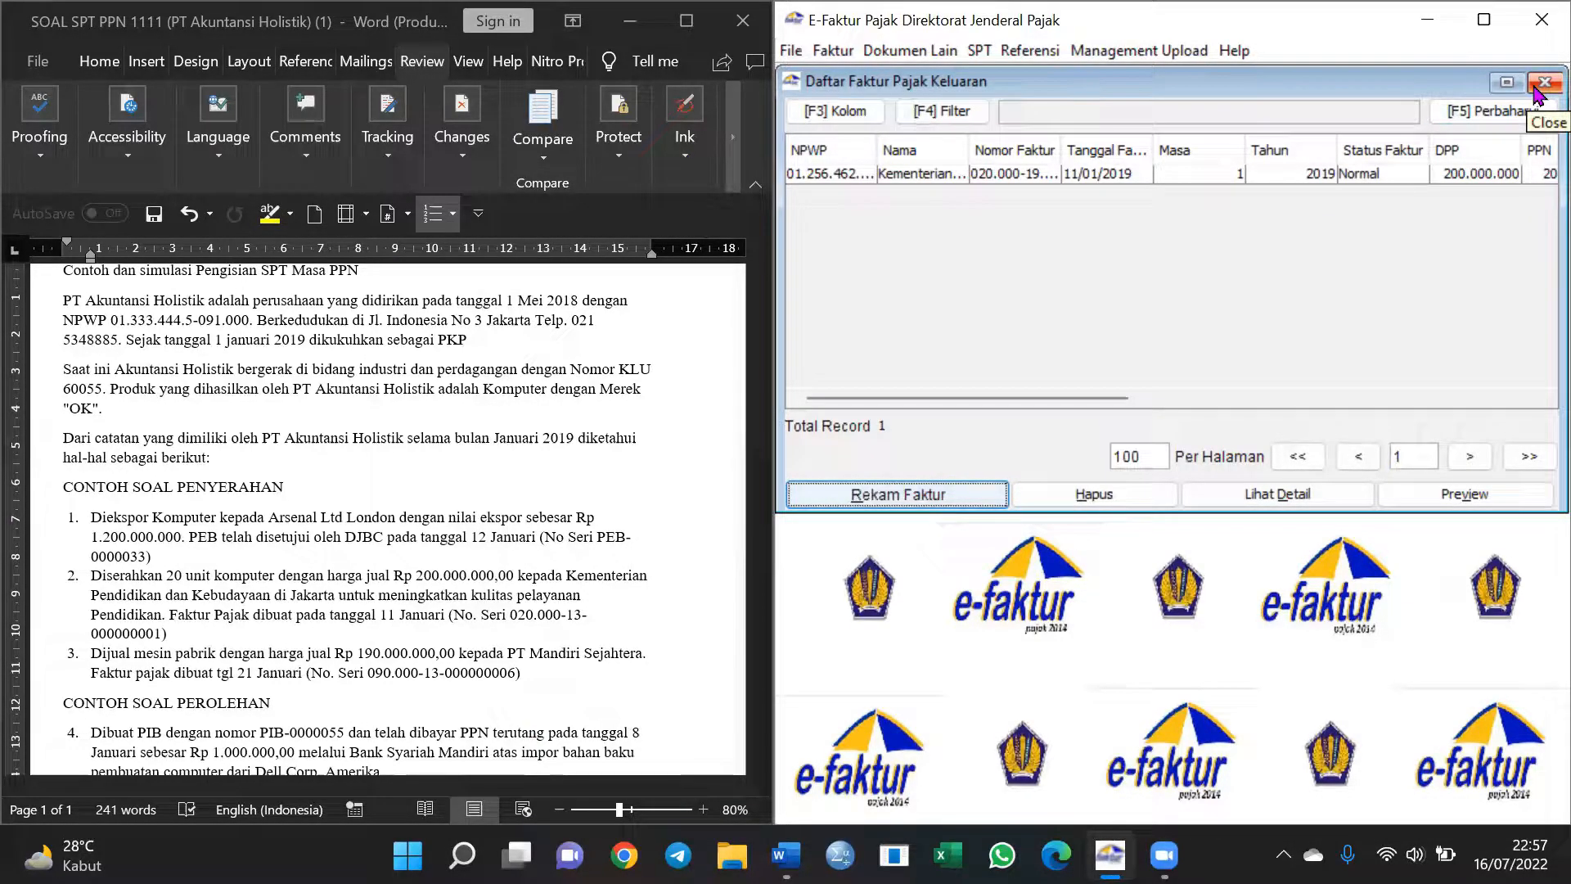
click(1541, 83)
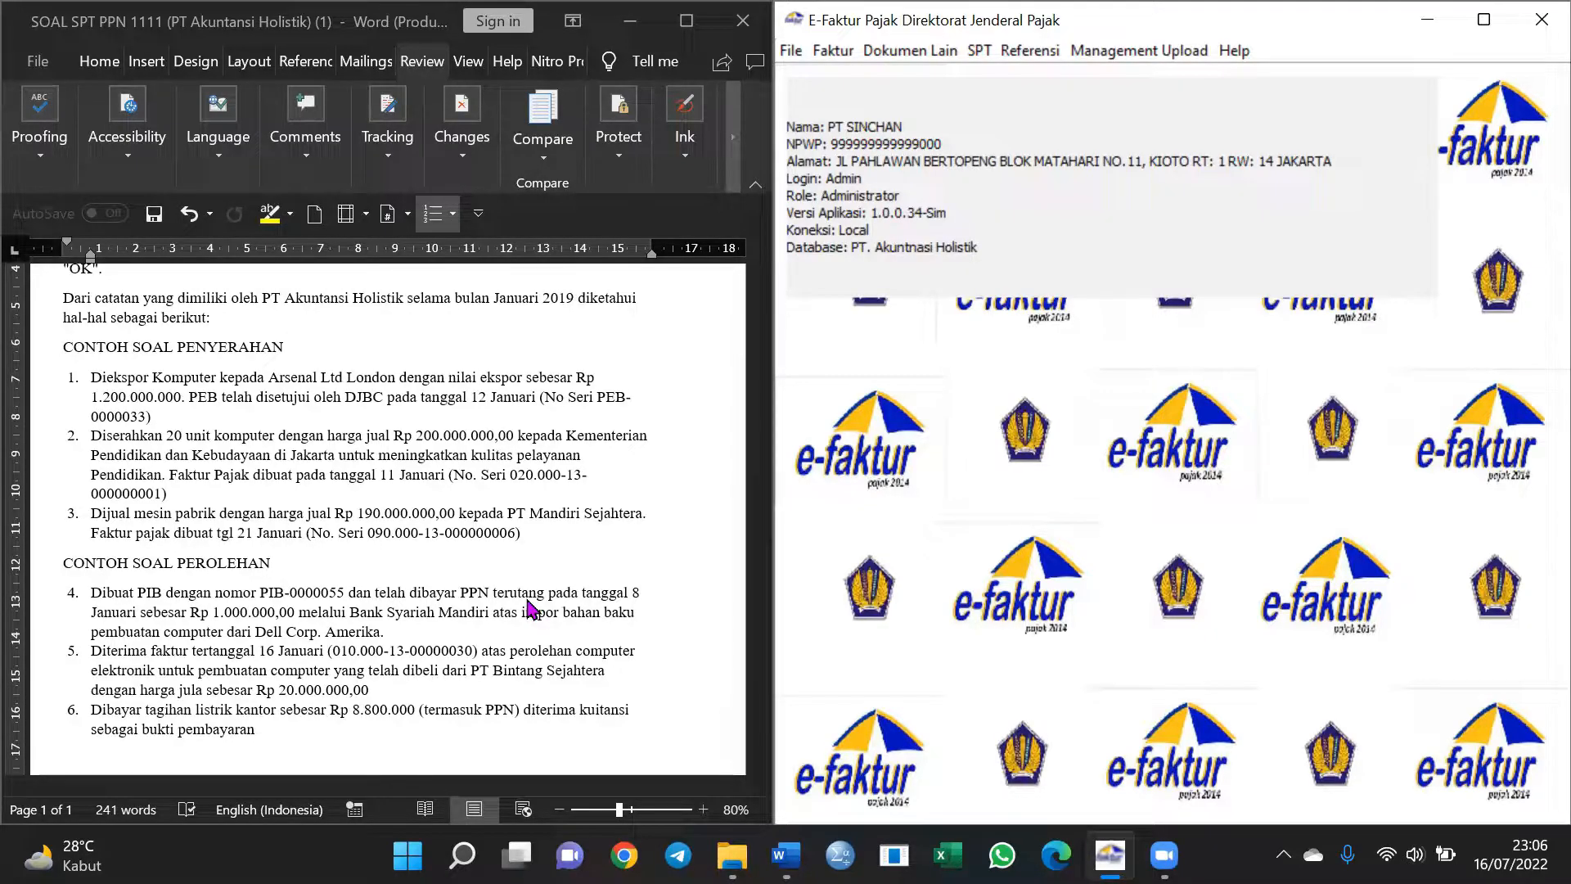
Open the output invoice administration list and start a new output invoice
click(830, 51)
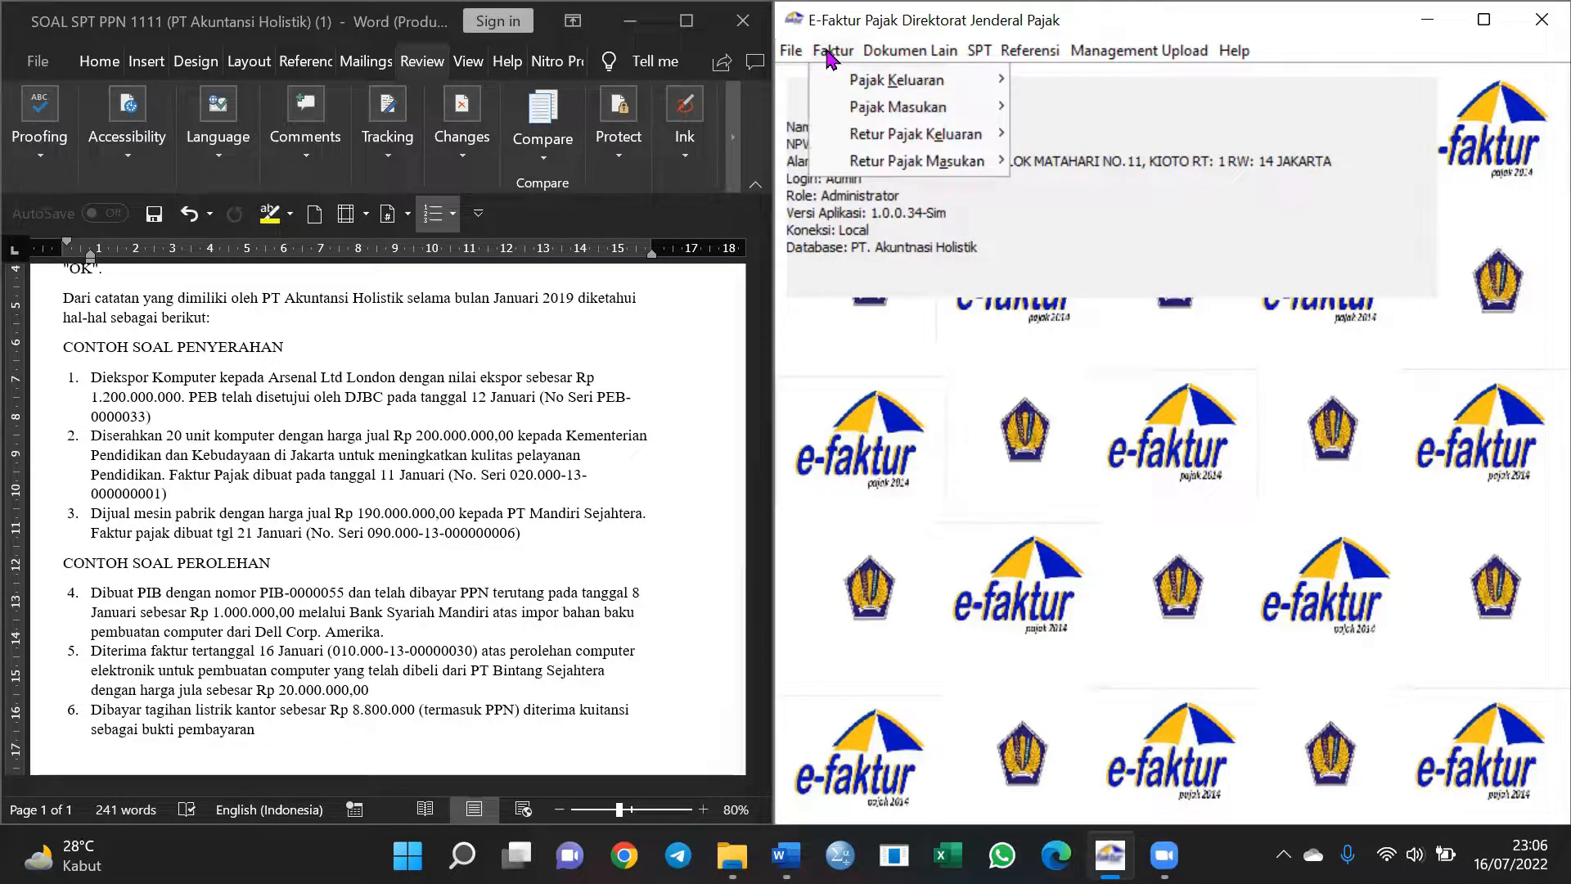
mouse_move(835, 82)
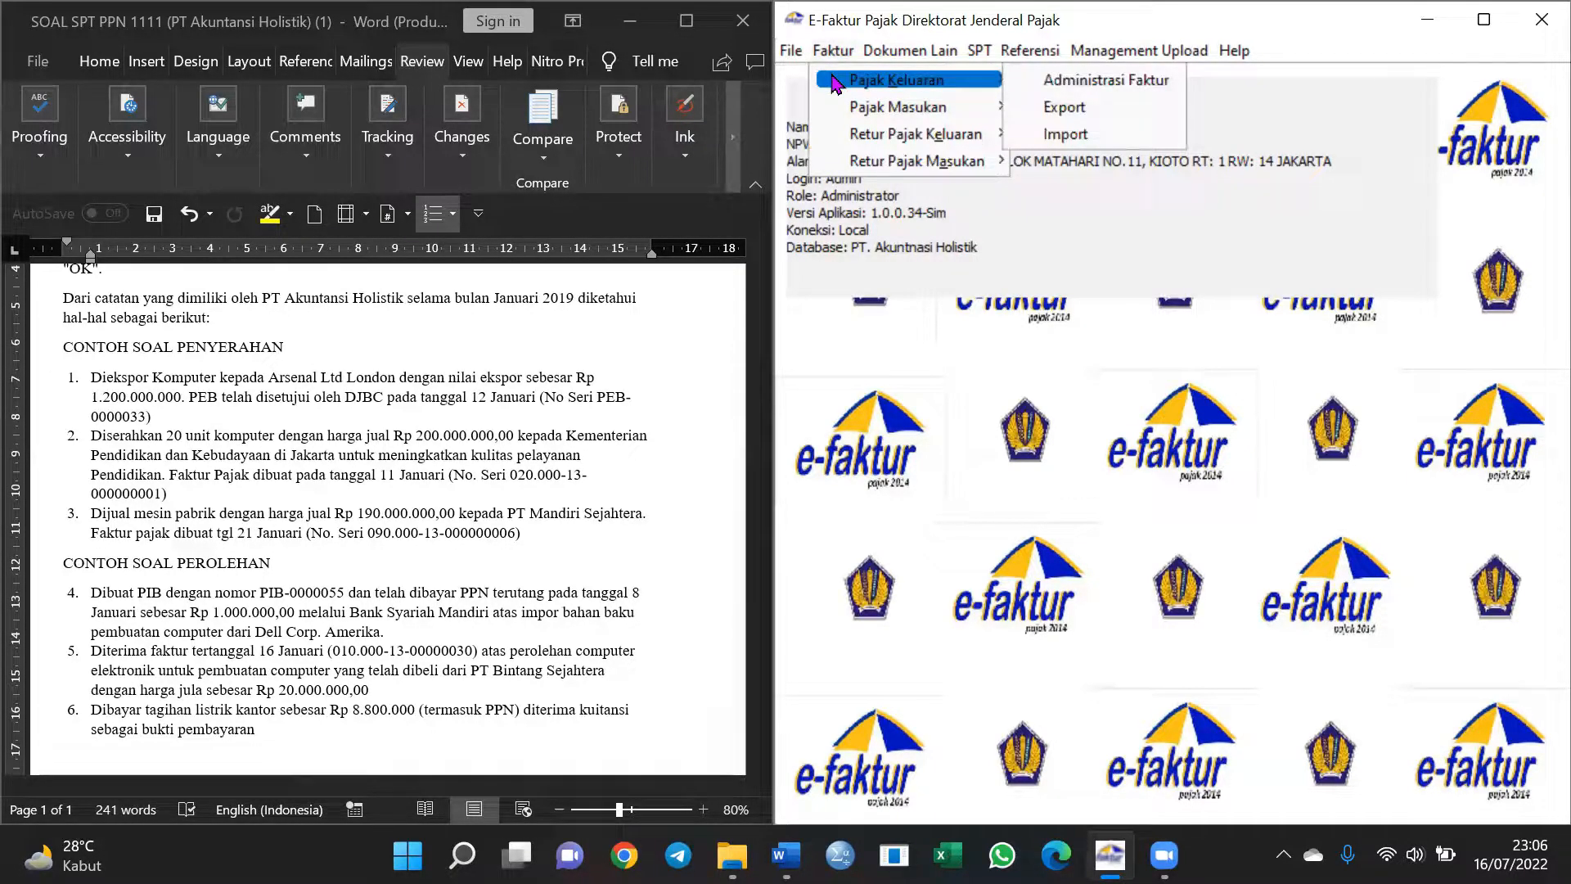
click(833, 54)
click(835, 58)
mouse_move(867, 82)
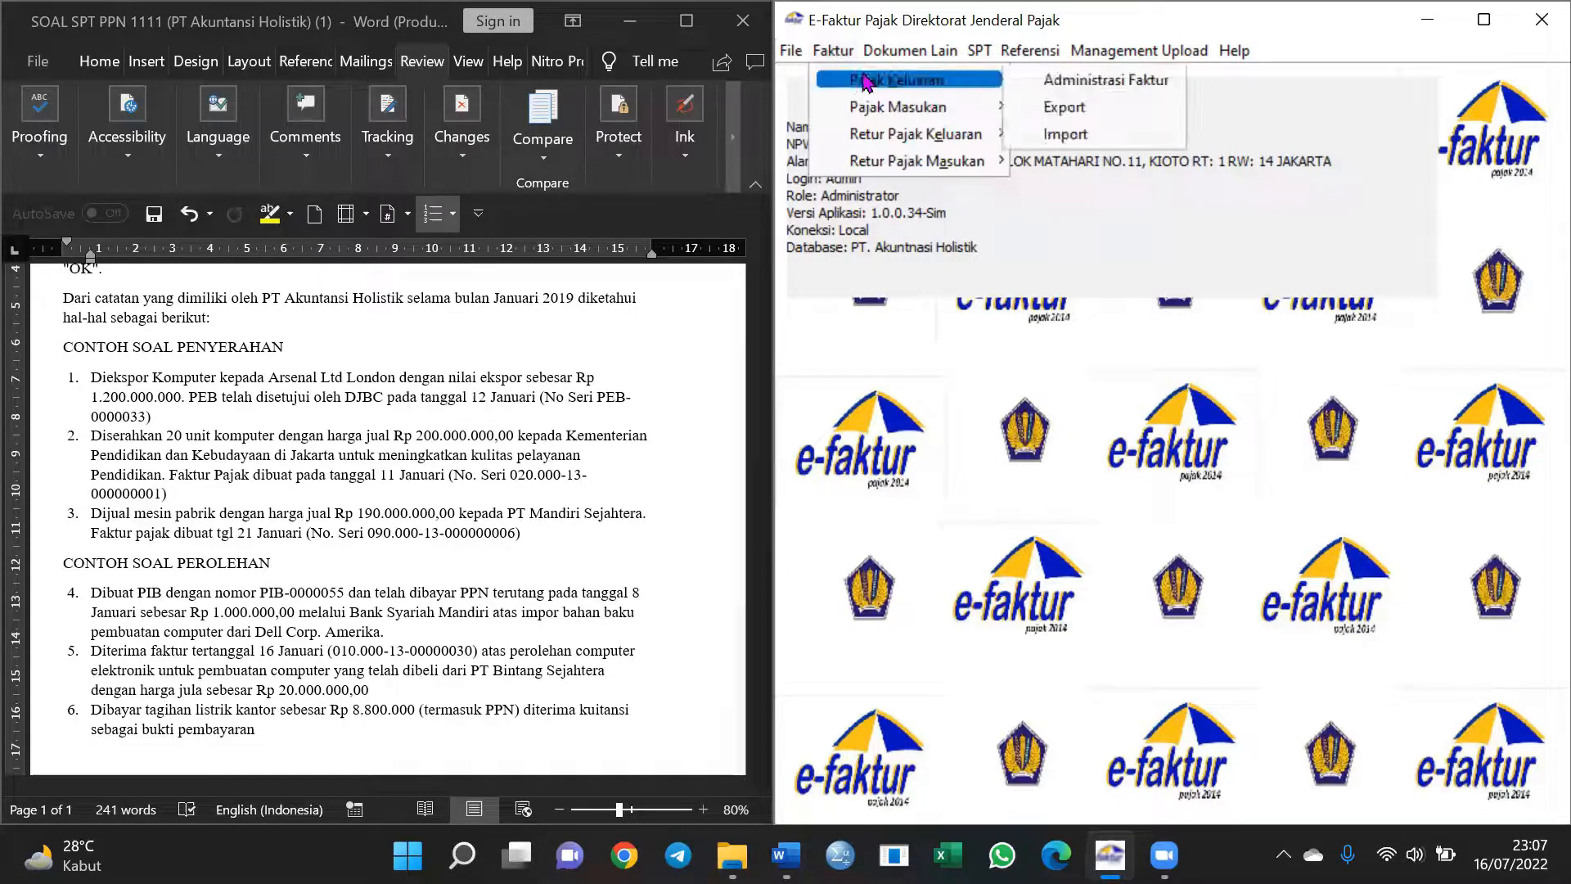
click(1044, 81)
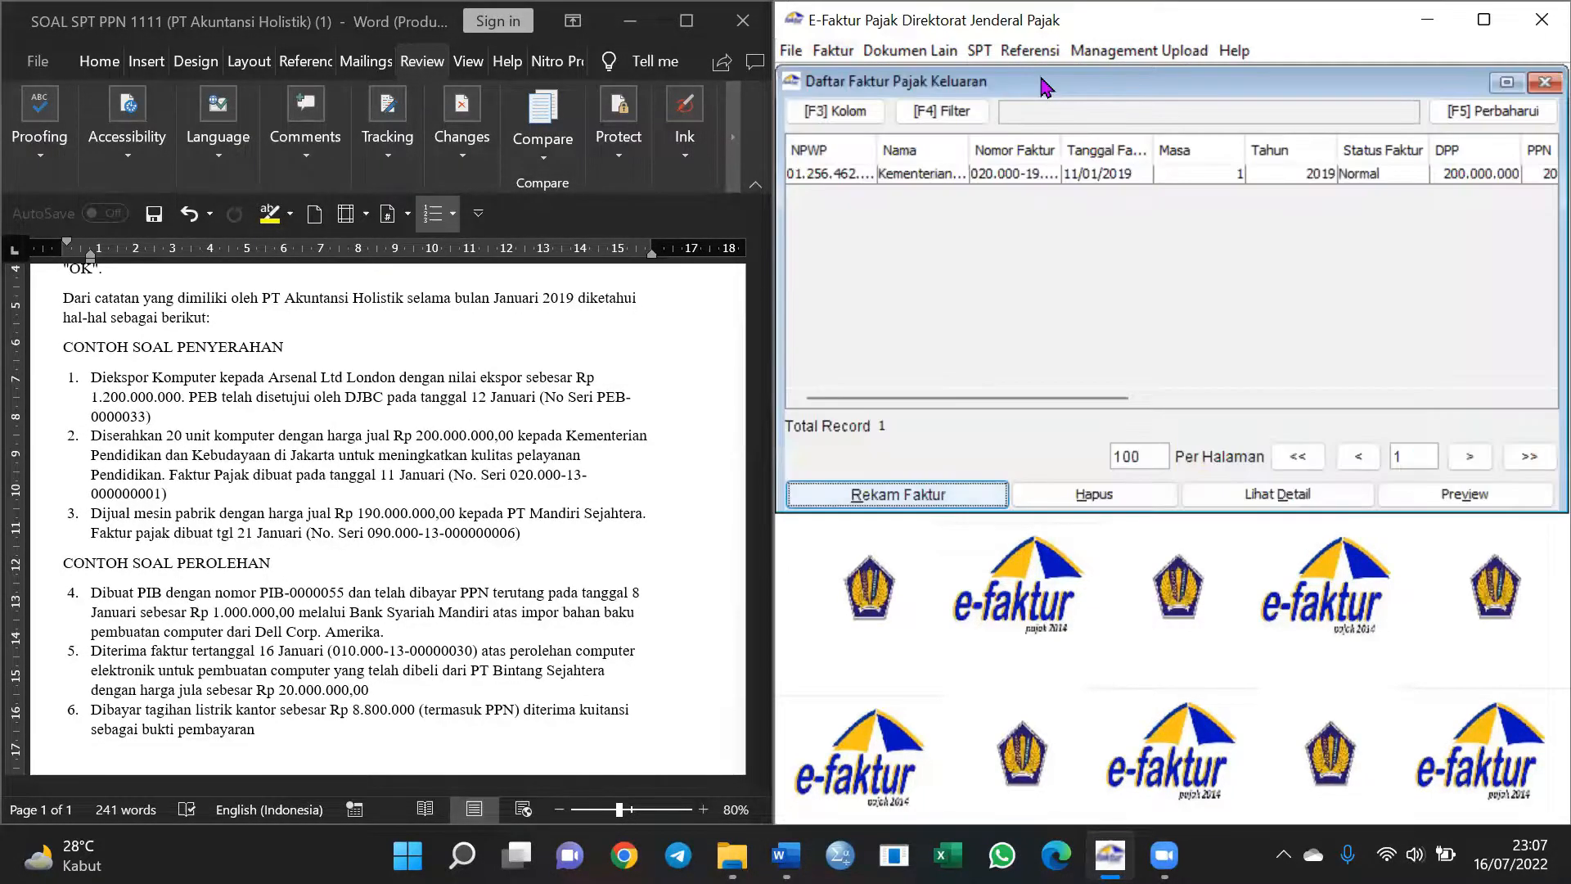
click(924, 496)
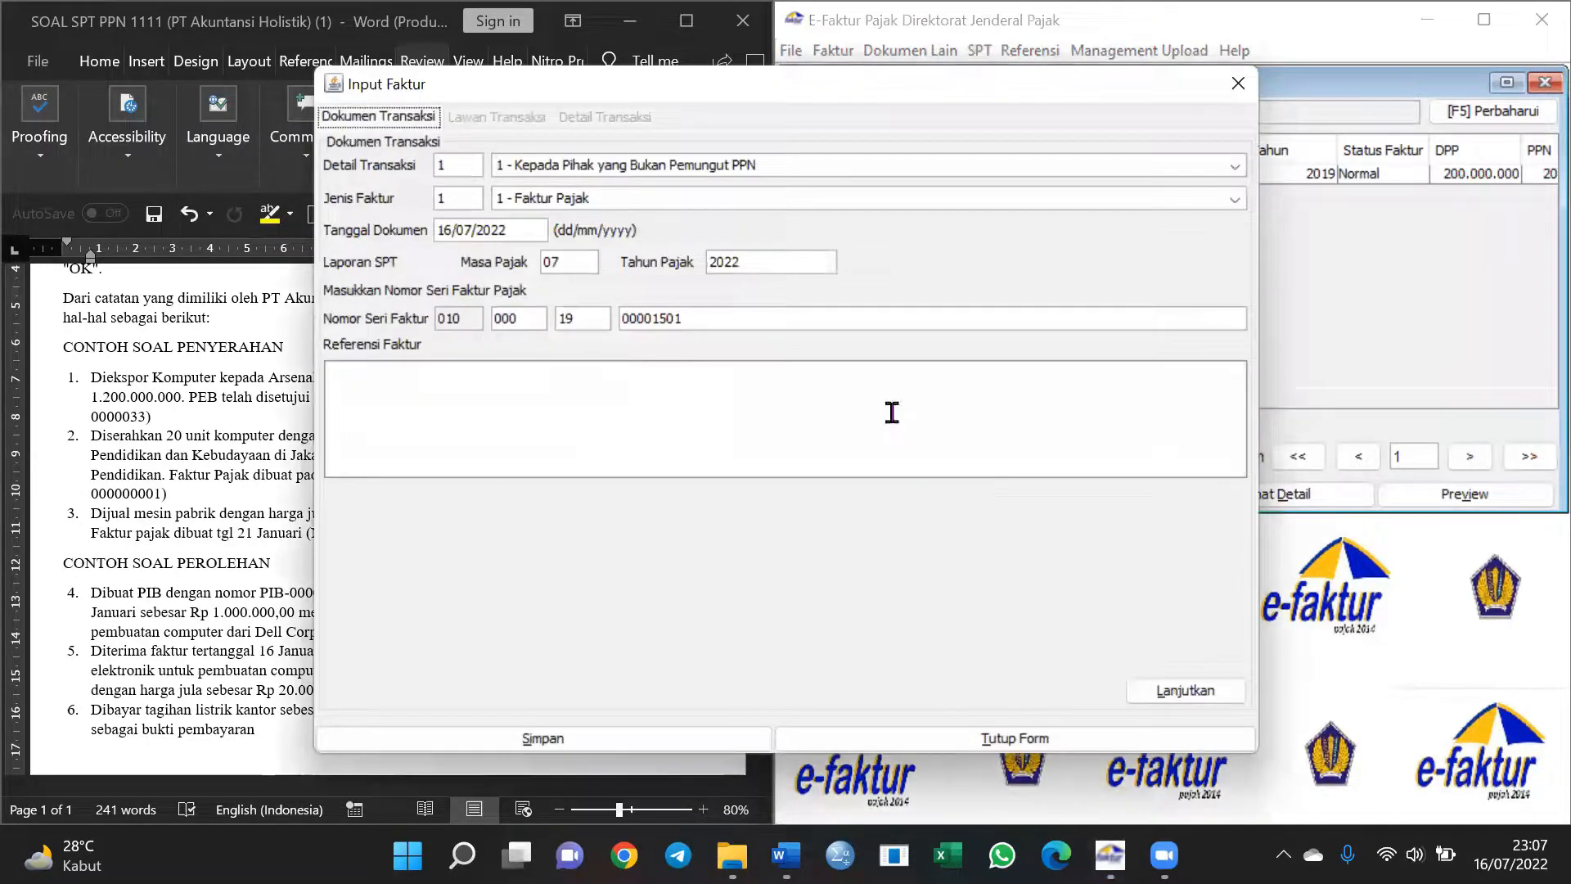
Set the transaction type to Kepada Pemungut Selain Bendaharawan with invoice type Faktur Pajak
click(686, 173)
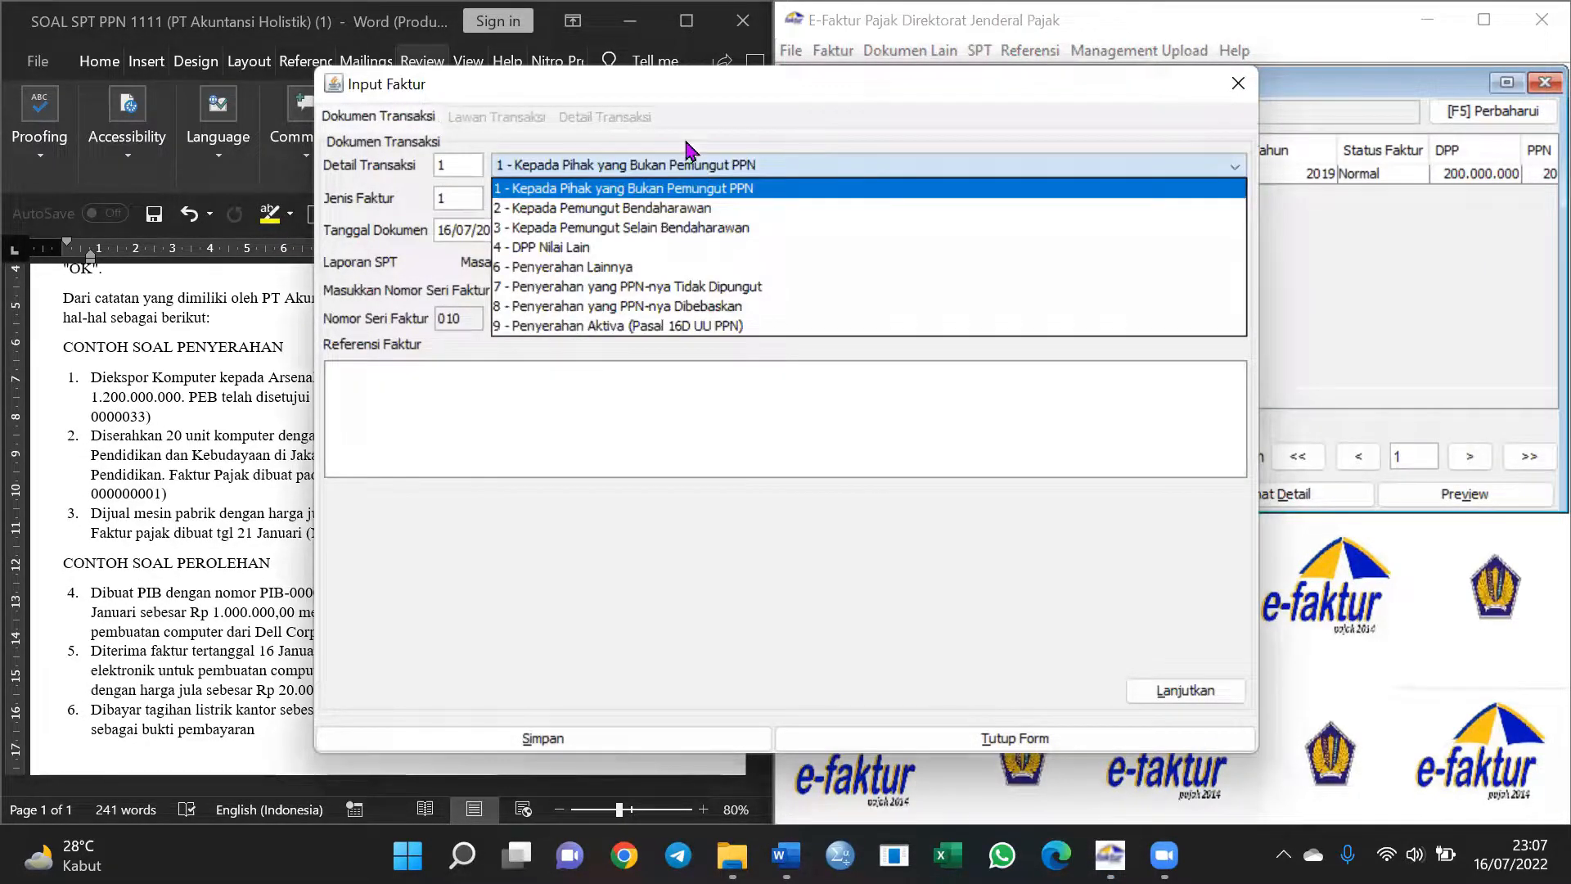
click(676, 85)
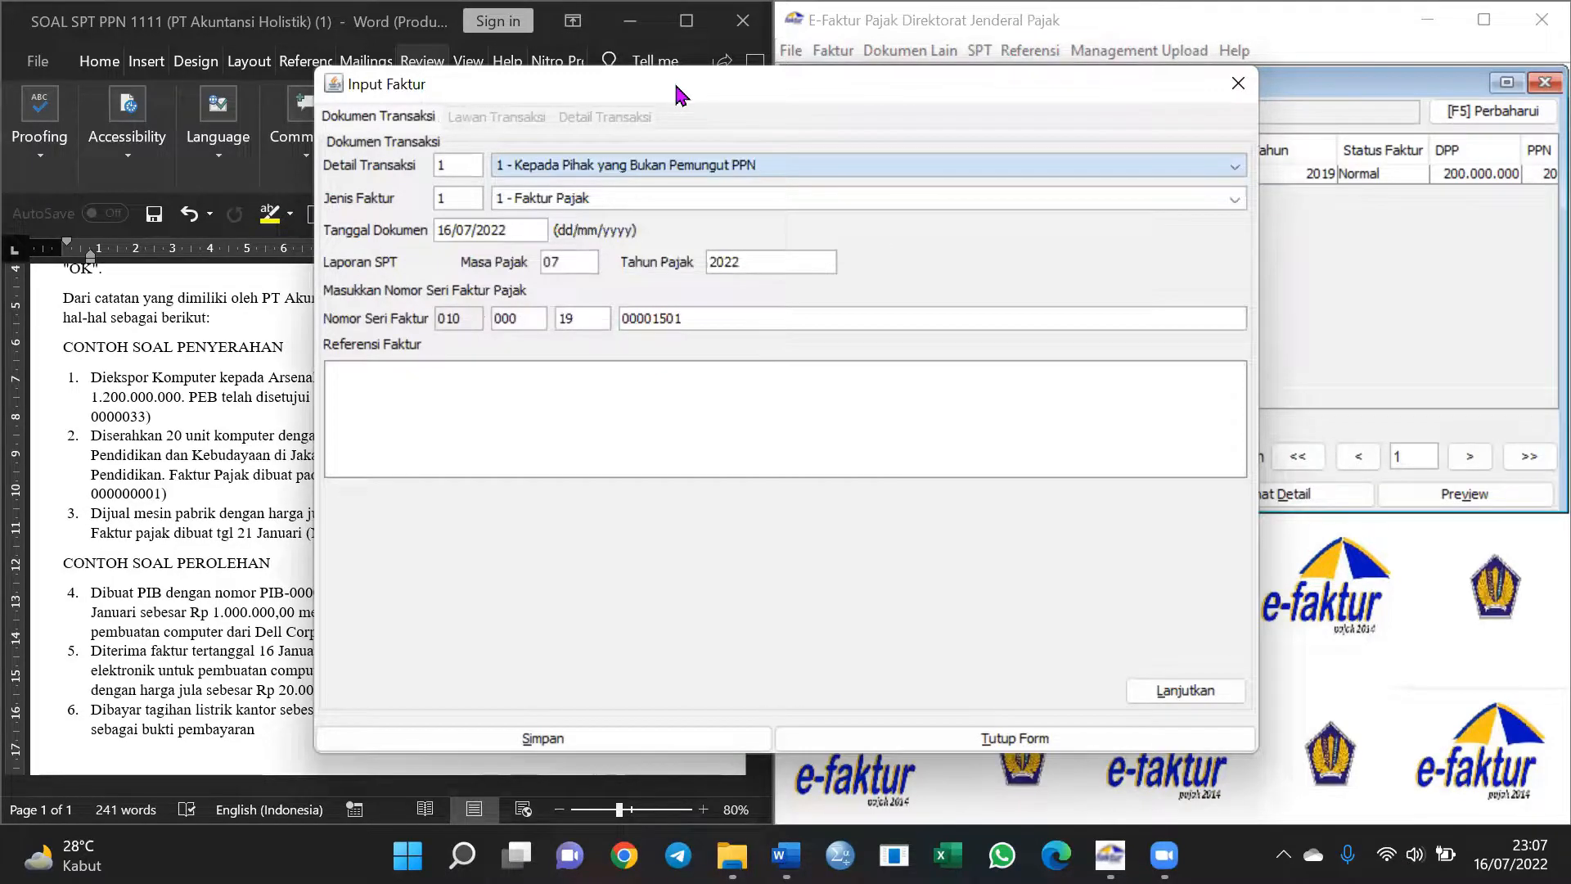
drag(675, 87, 833, 48)
click(907, 127)
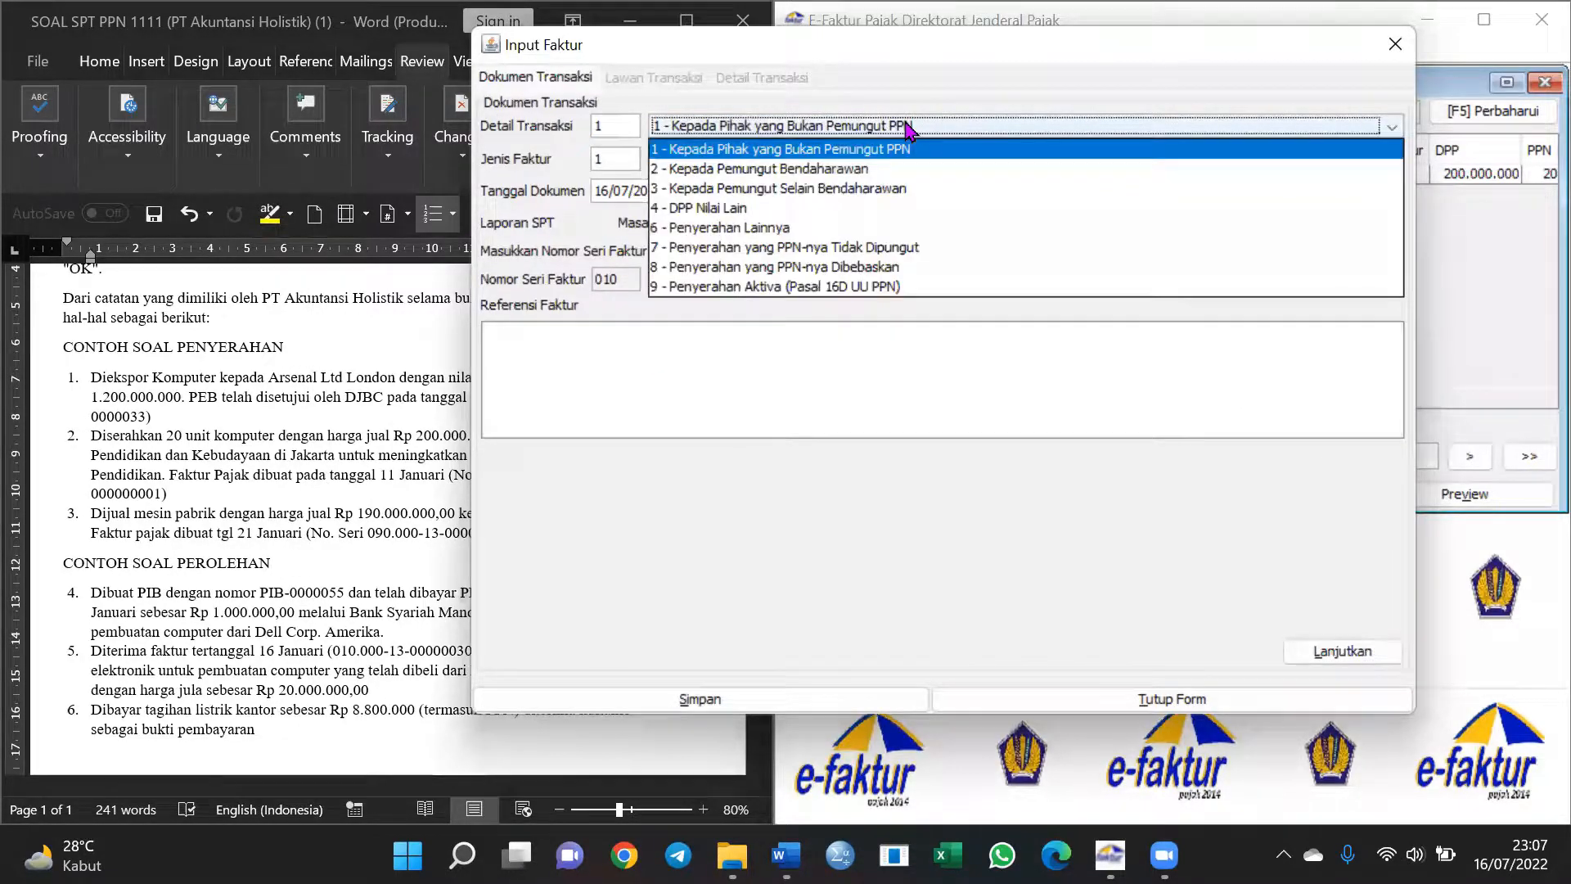
click(902, 193)
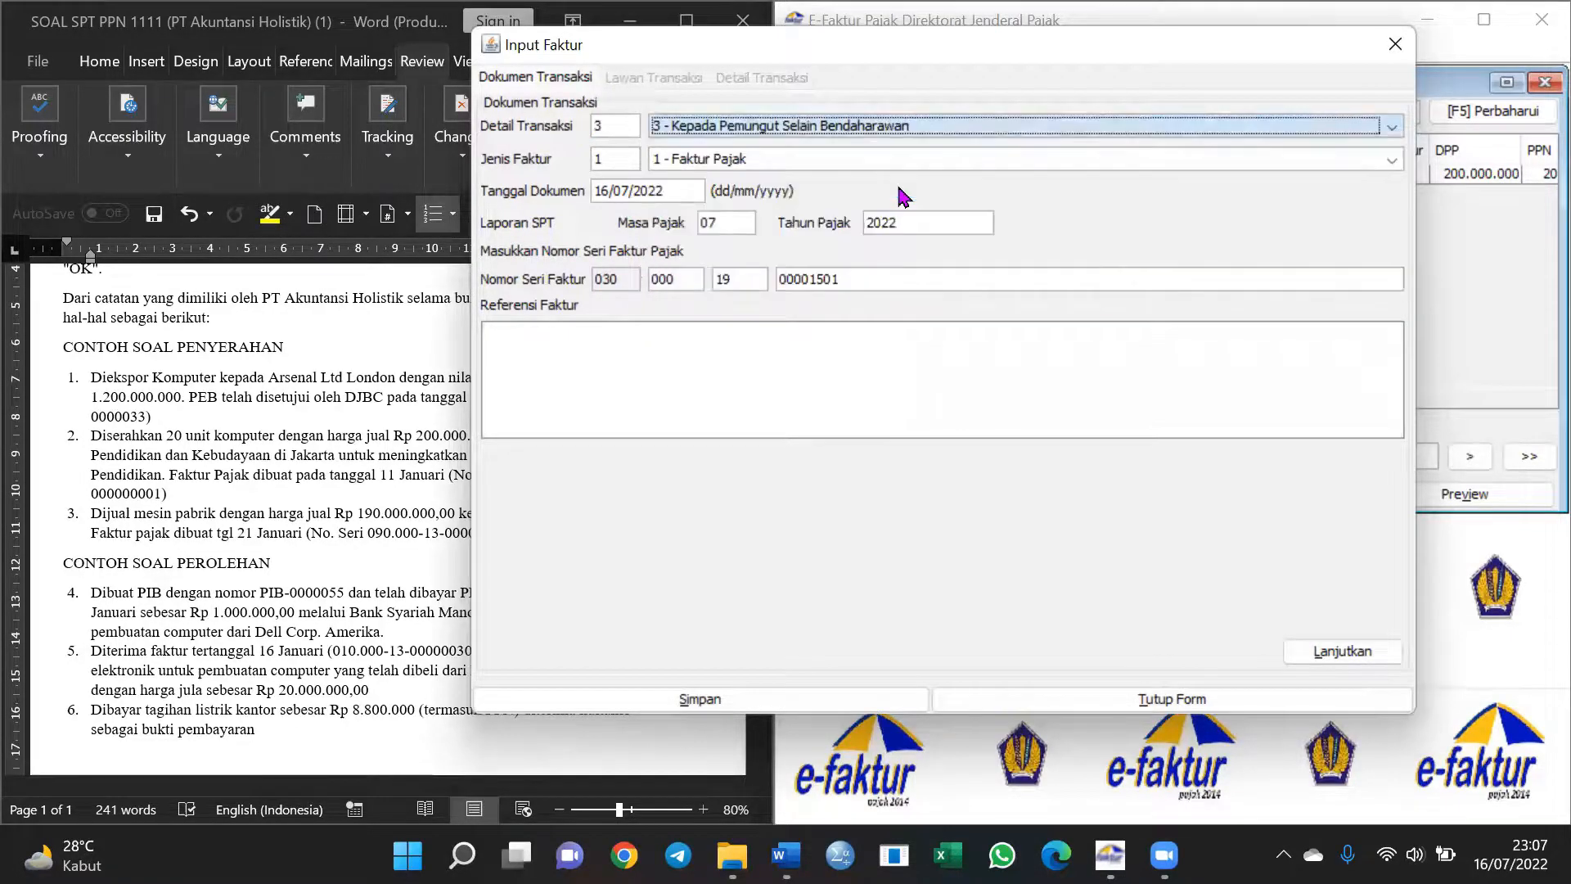
click(759, 161)
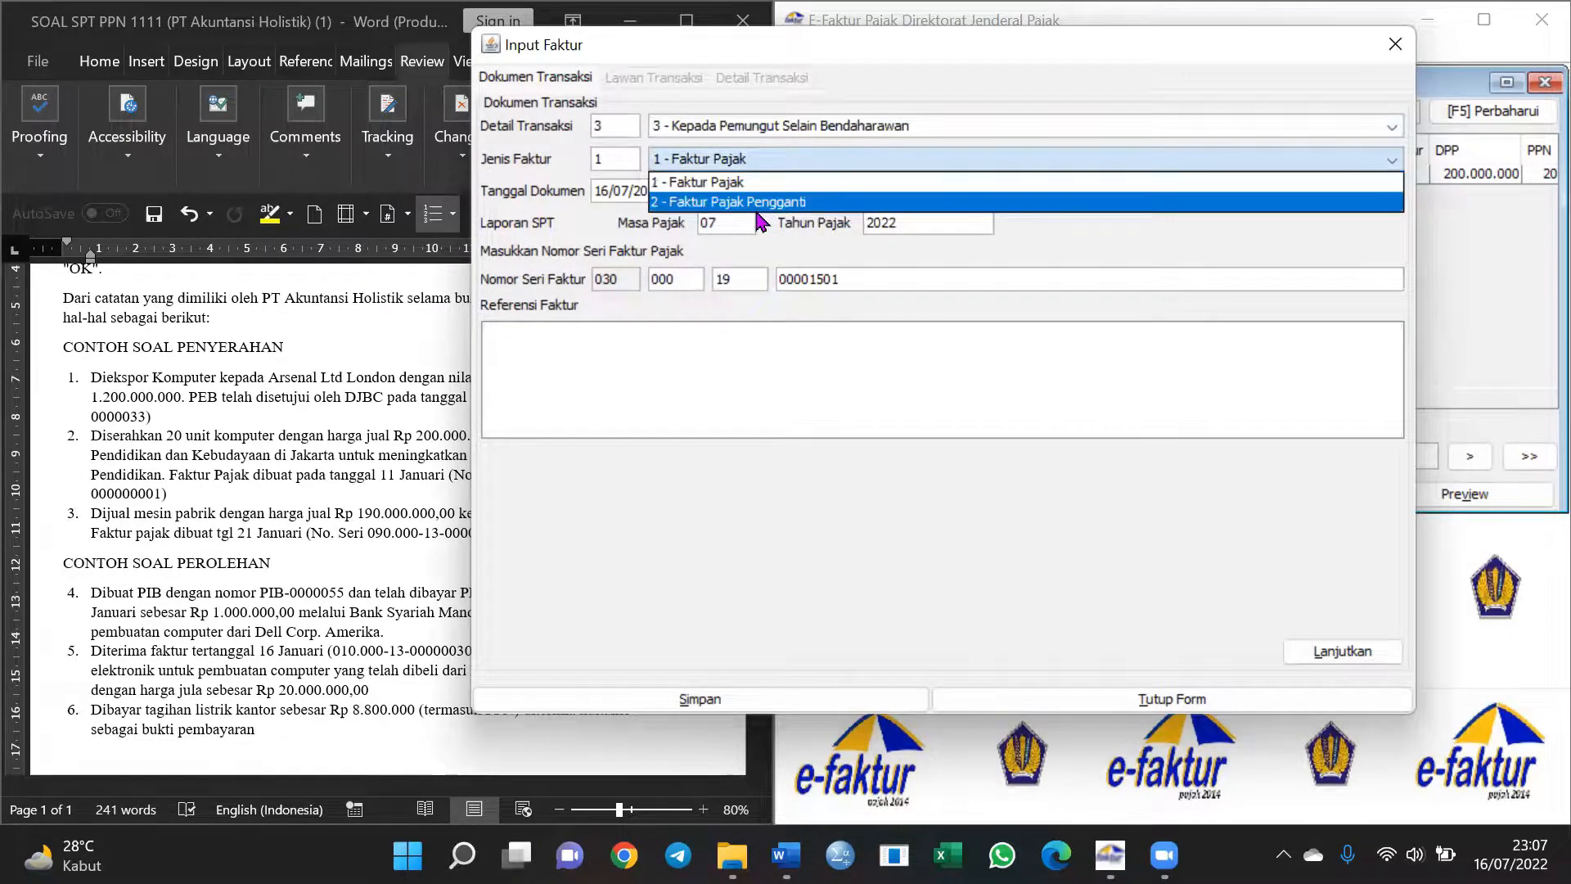
click(750, 184)
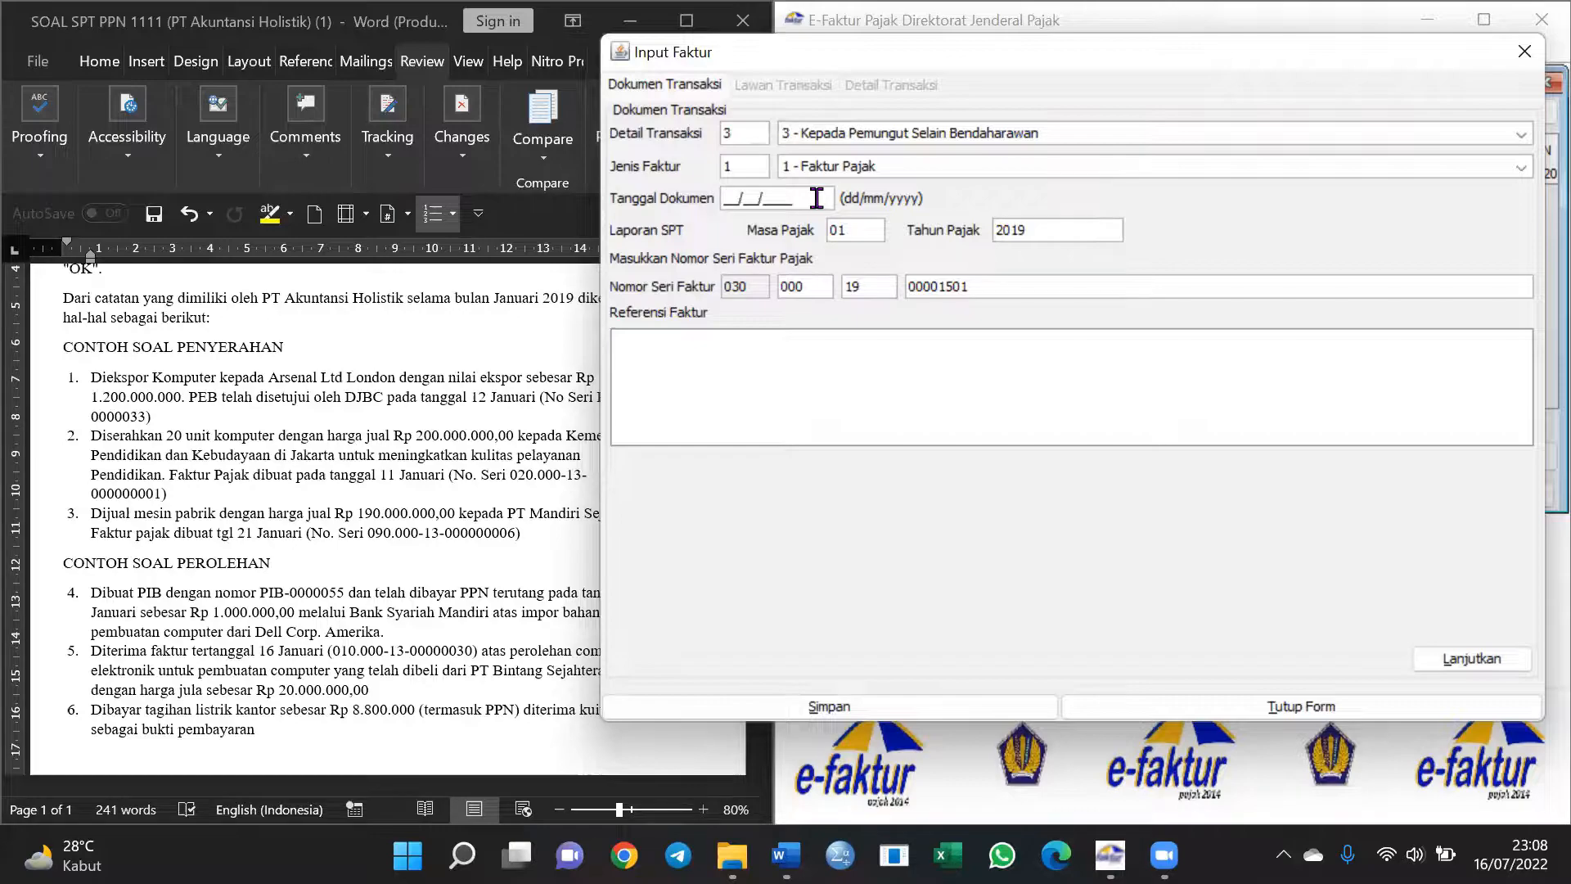
Enter document date 21/01/2019, verify tax period and serial number, and continue
text(21/01/2019)
click(864, 235)
click(1036, 289)
click(1473, 659)
Look up the counterparty's tax ID (NPWP) and choose to create a new counterparty
mouse_move(949, 67)
mouse_down()
mouse_move(908, 66)
mouse_move(968, 63)
mouse_up()
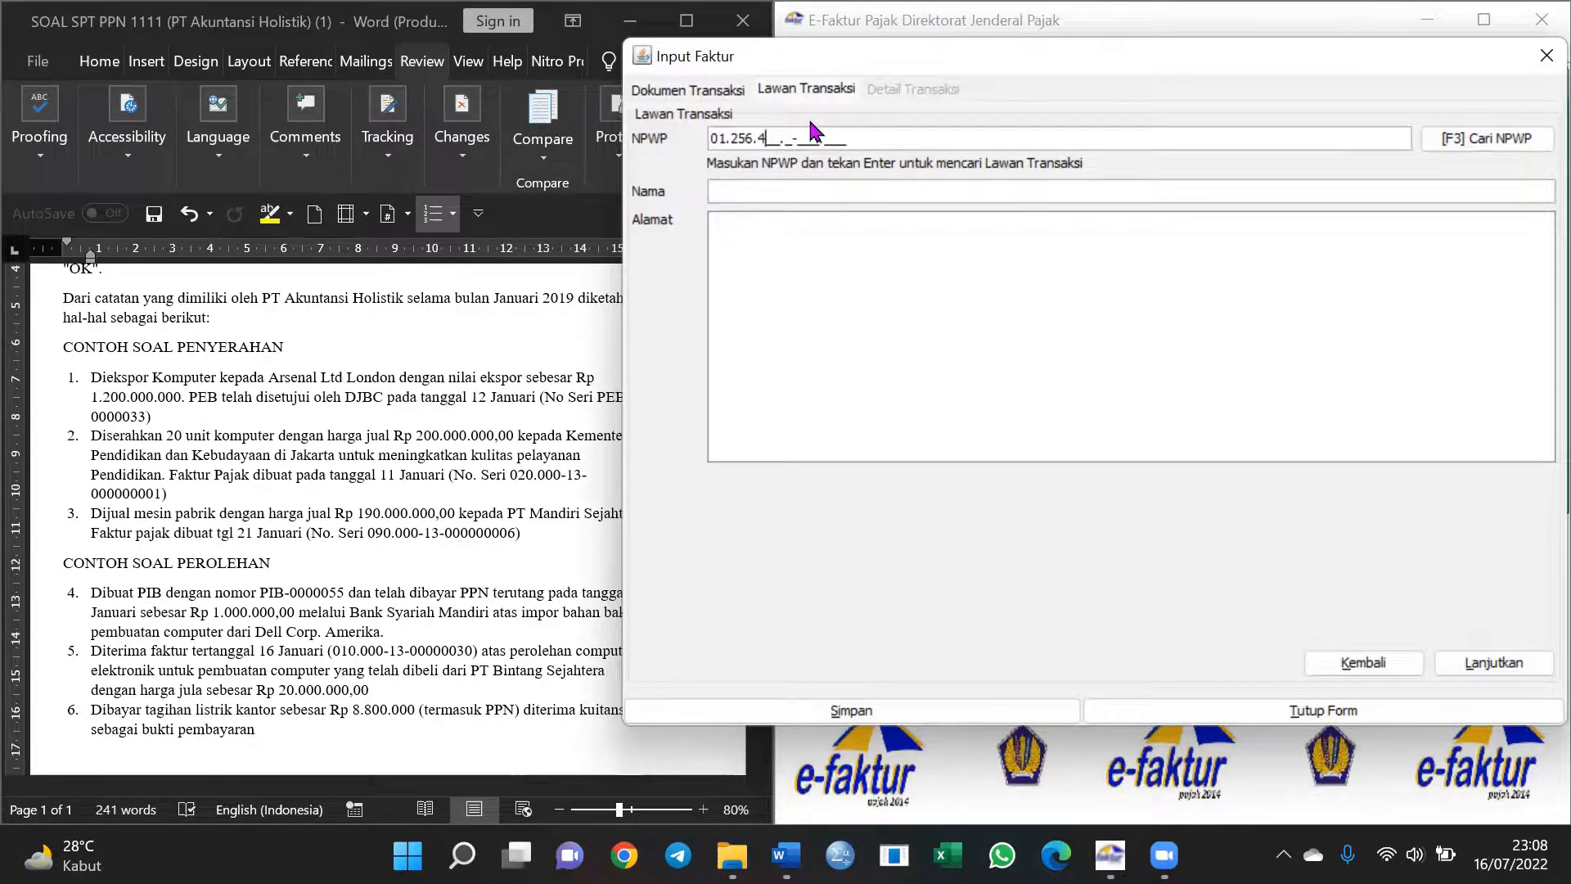
key(Return)
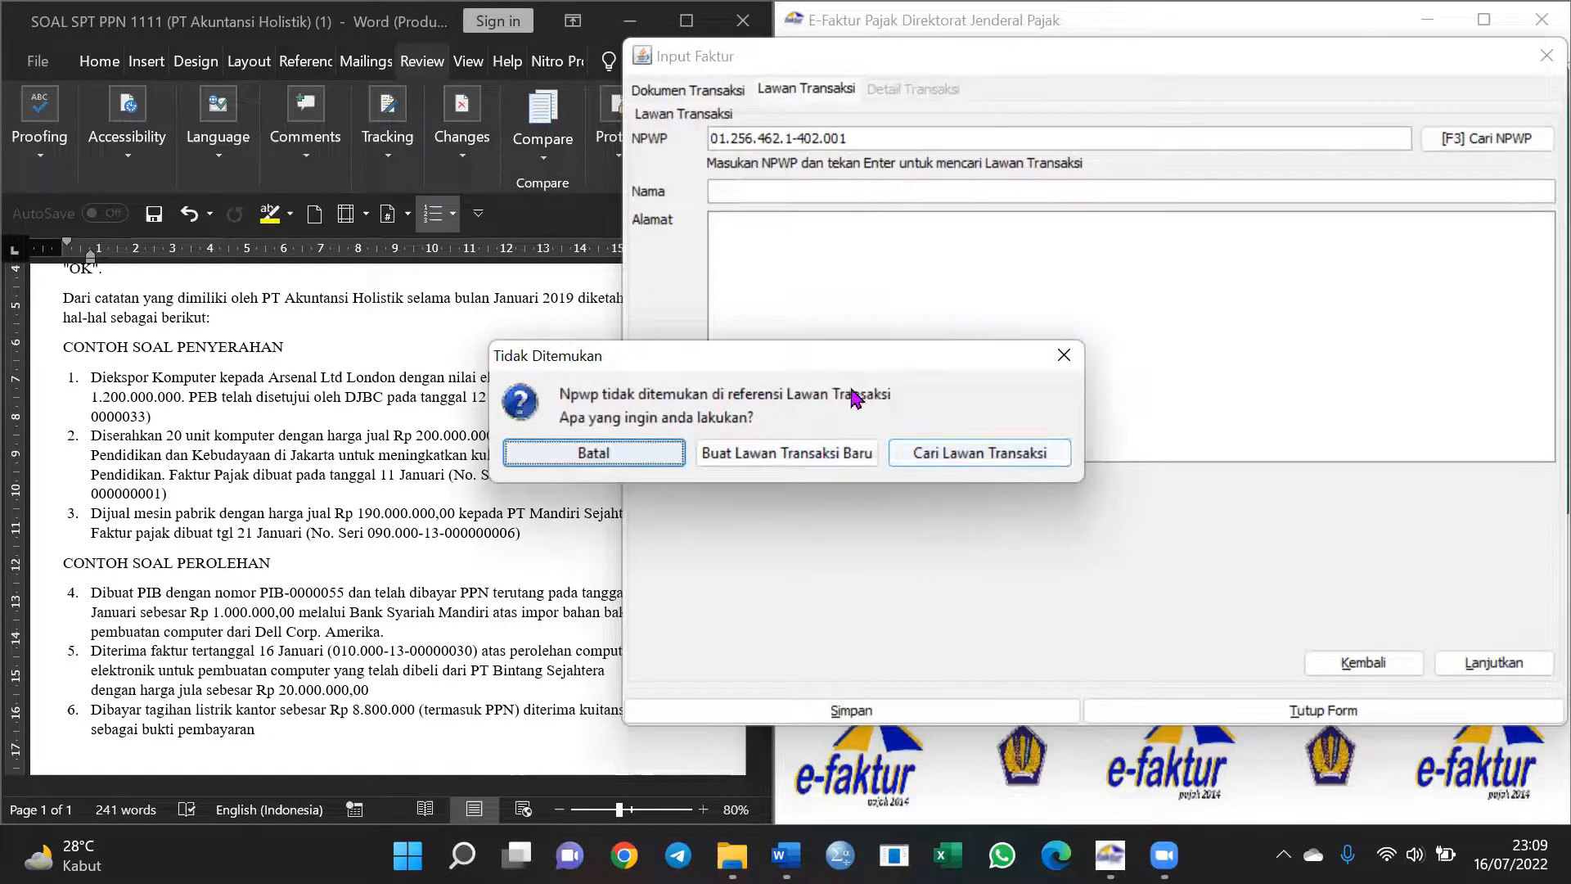
click(814, 454)
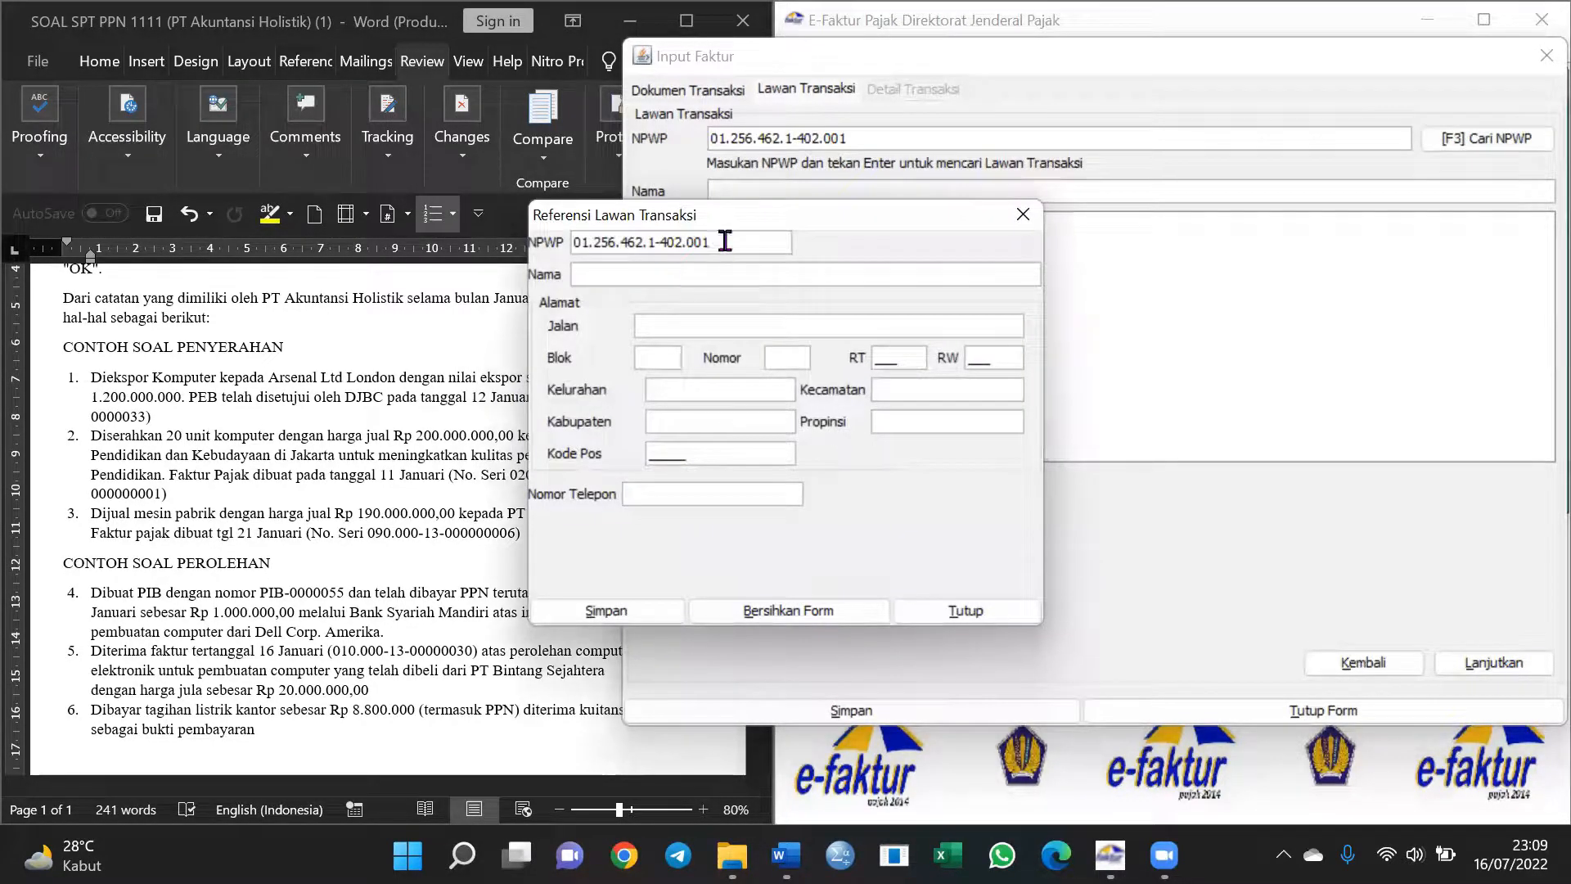
Save PT Mandiri Sejahtera on Jalan Mawar, RT 000/RW 00, with the phone number
drag(761, 221, 983, 153)
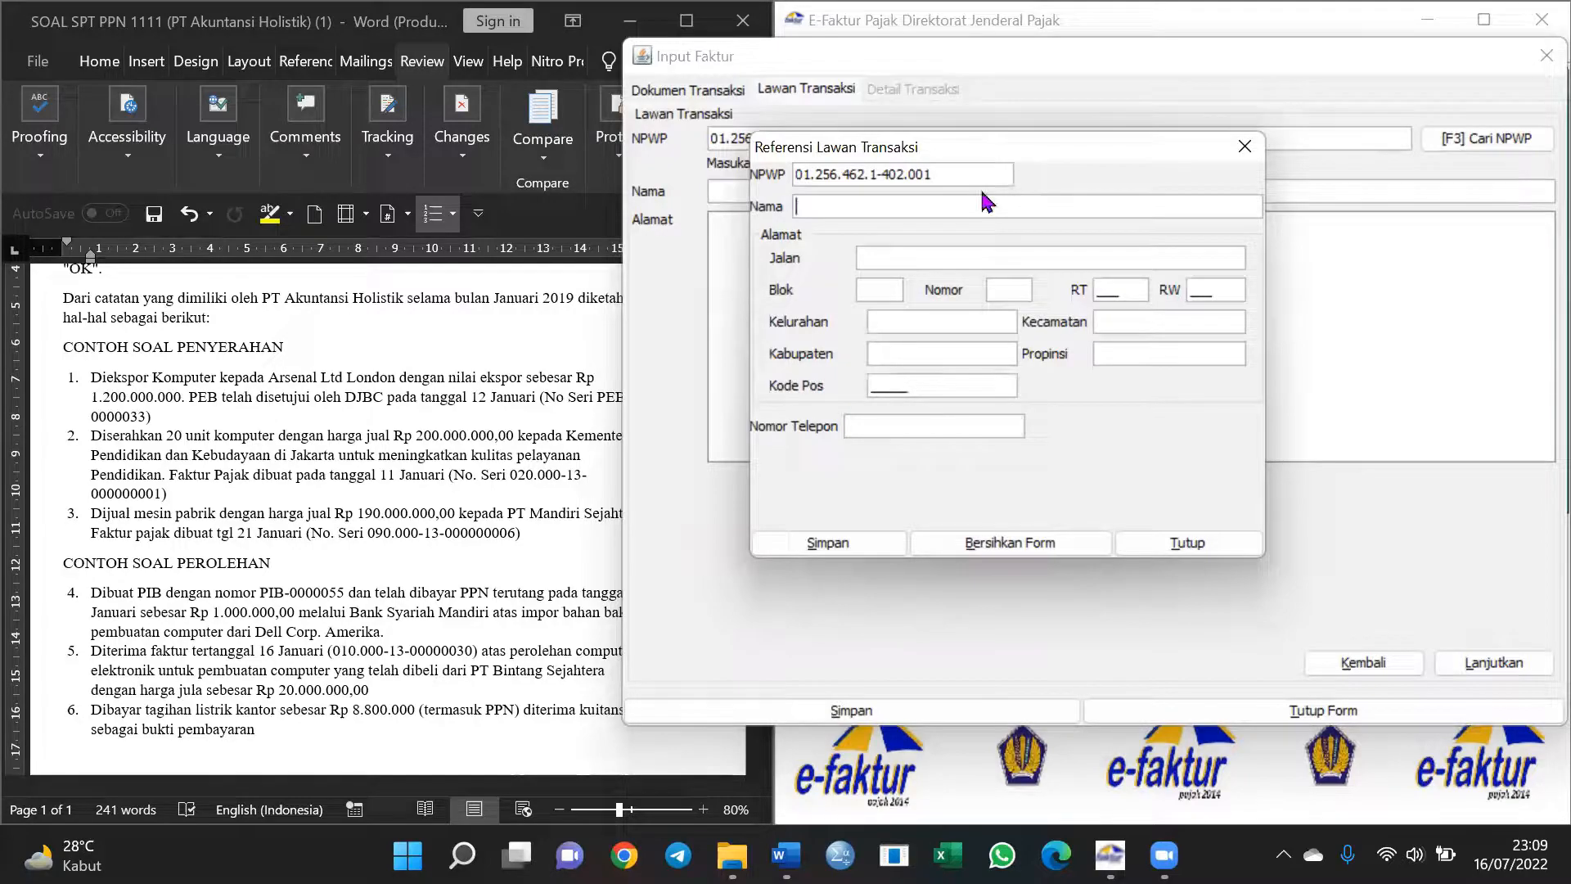
drag(1025, 157, 1112, 155)
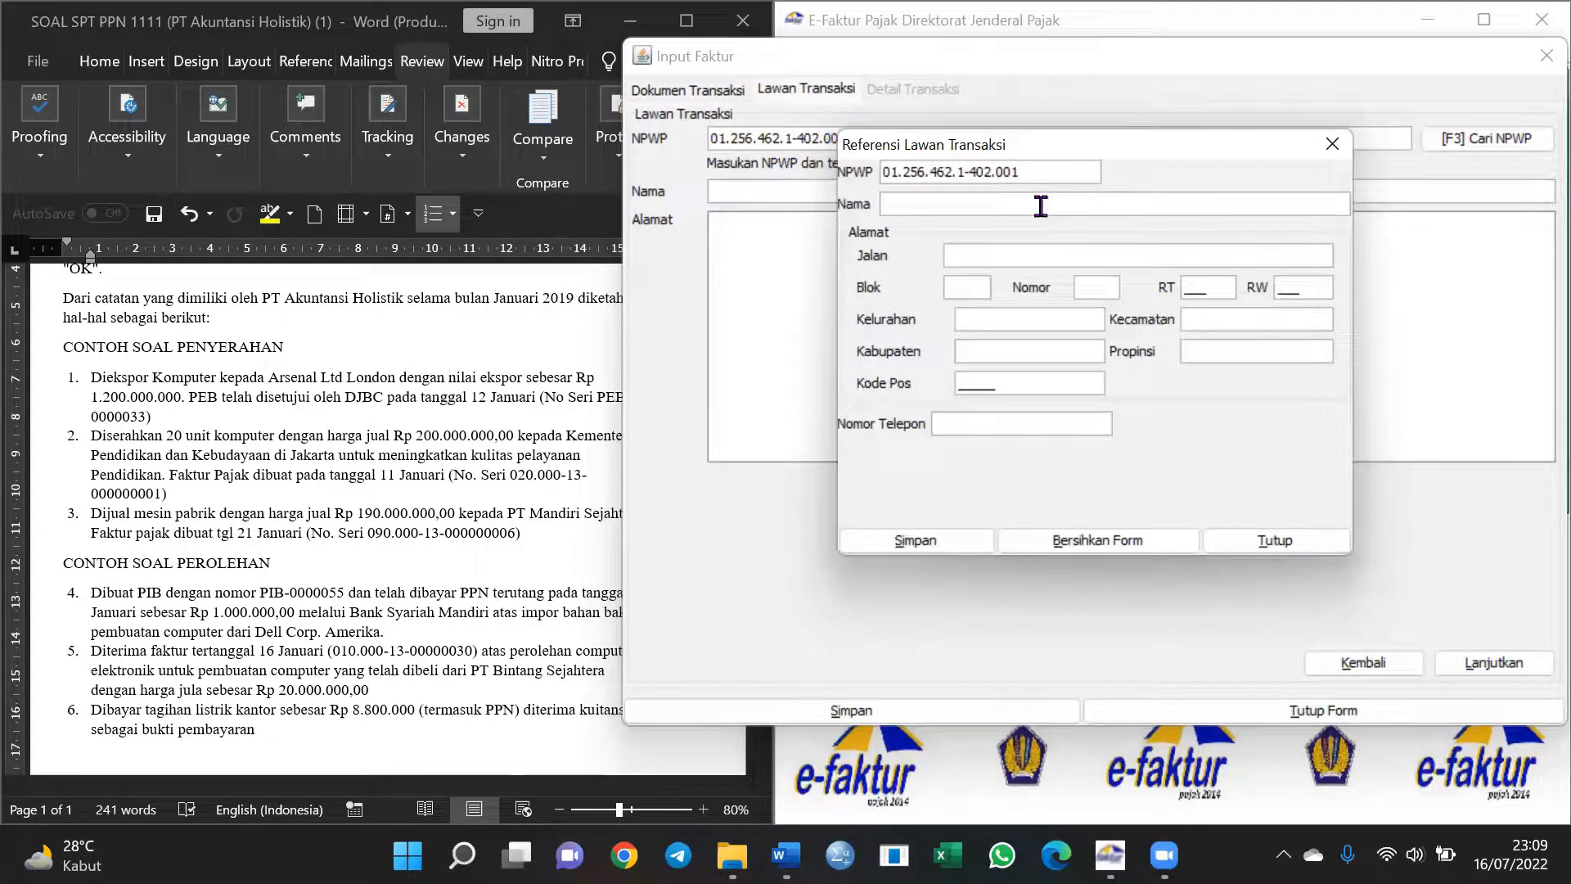
text(PT Mandiri Sejahtera)
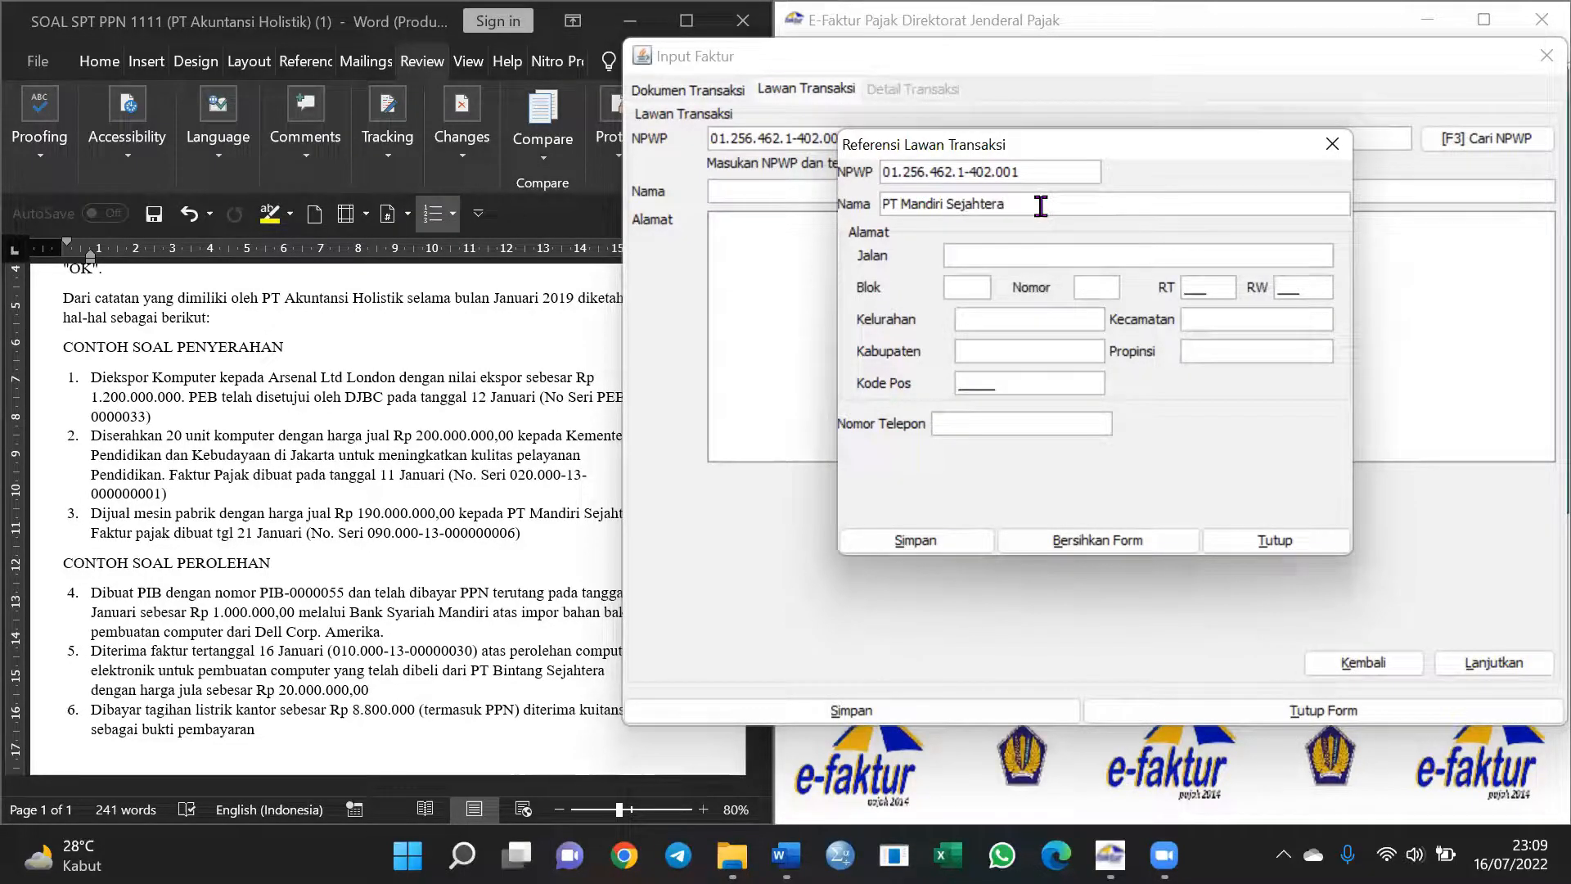
key(Tab)
text(Mawar)
text(000)
key(Tab)
text(00)
key(Tab)
text(815)
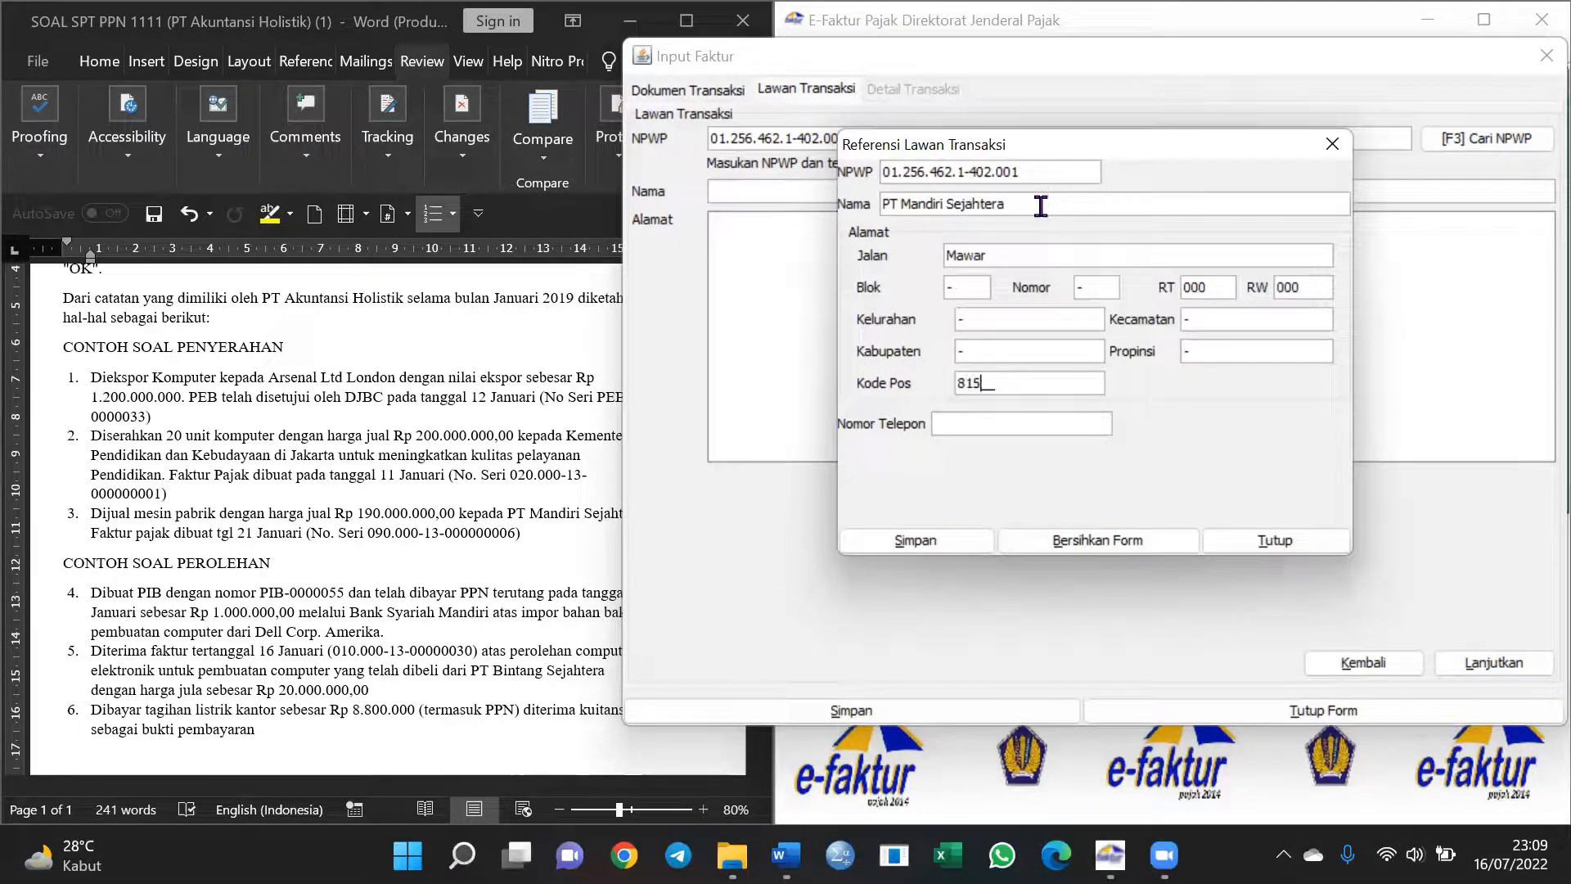
text(01)
click(915, 540)
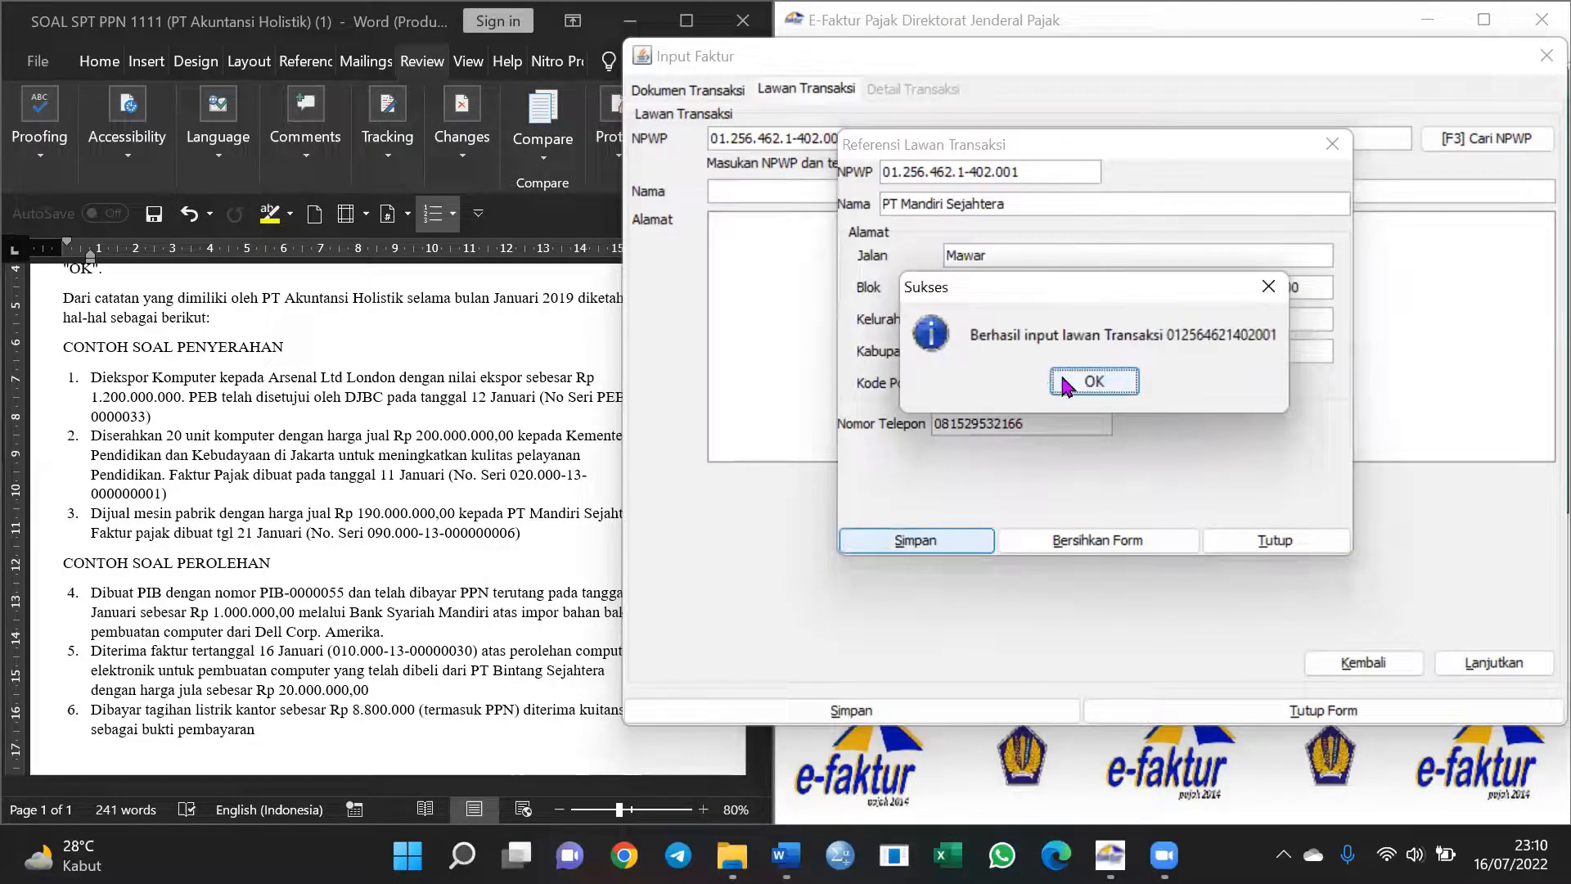
click(1088, 384)
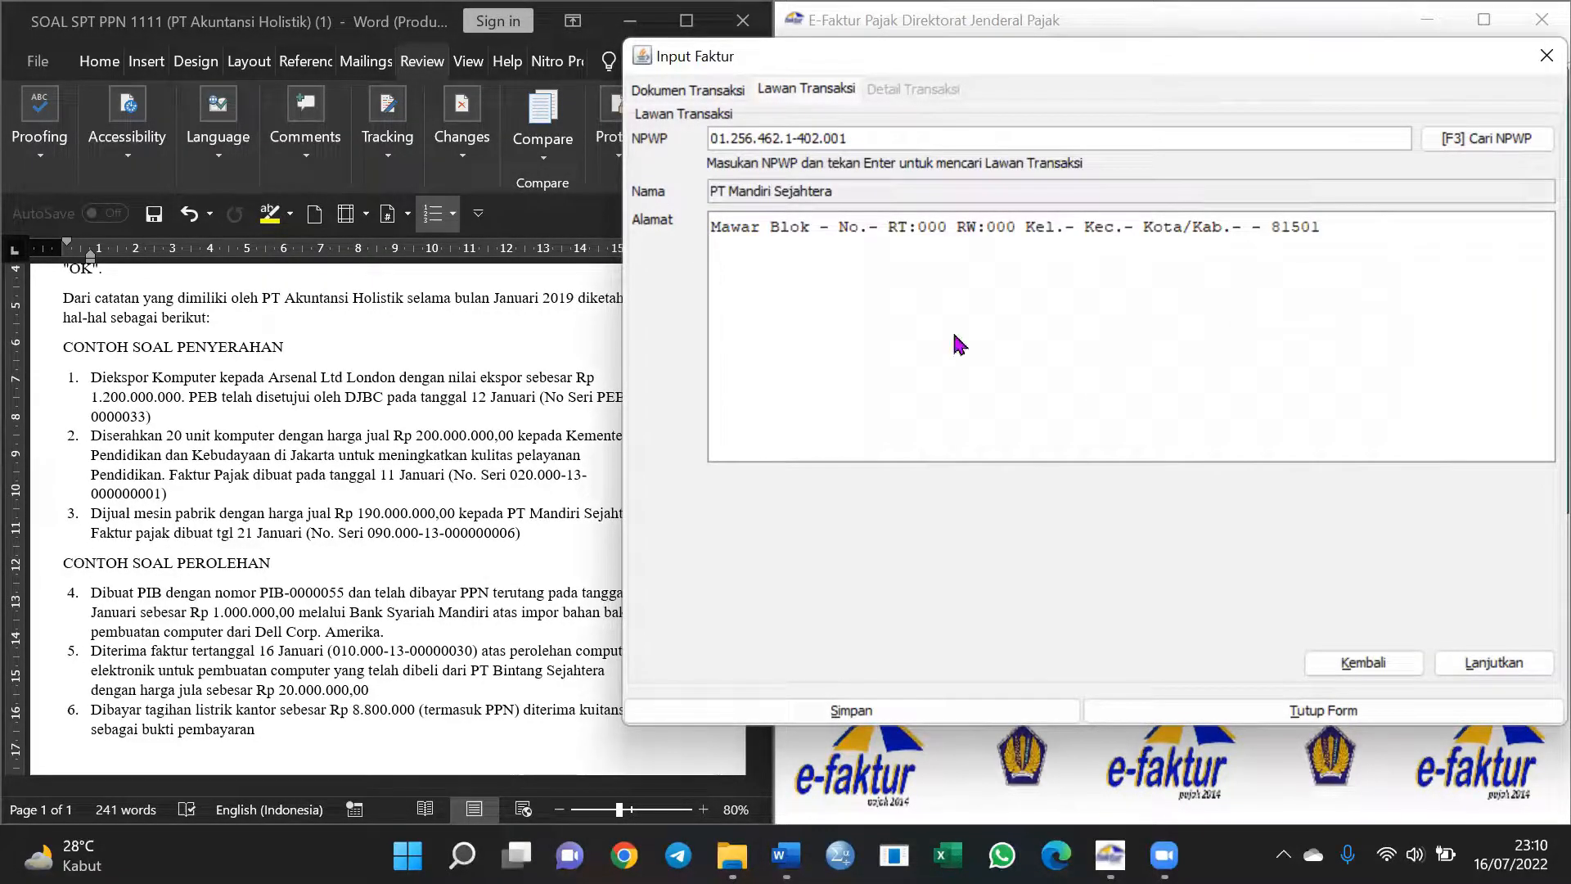
Start a new item line, search goods code 02, and choose to record a new item
click(1493, 662)
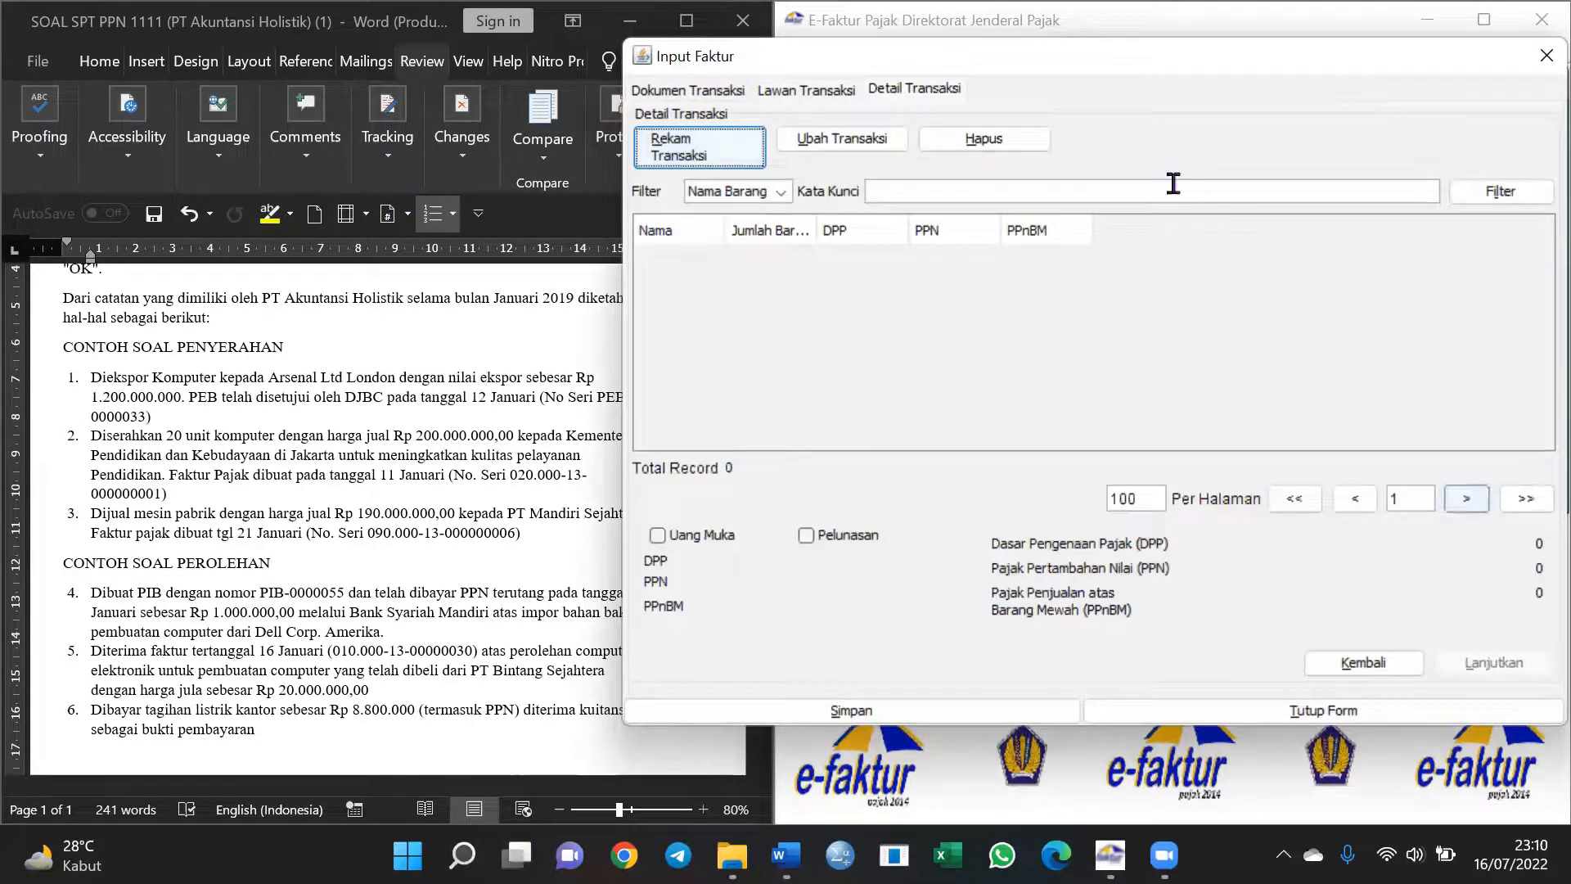
click(710, 153)
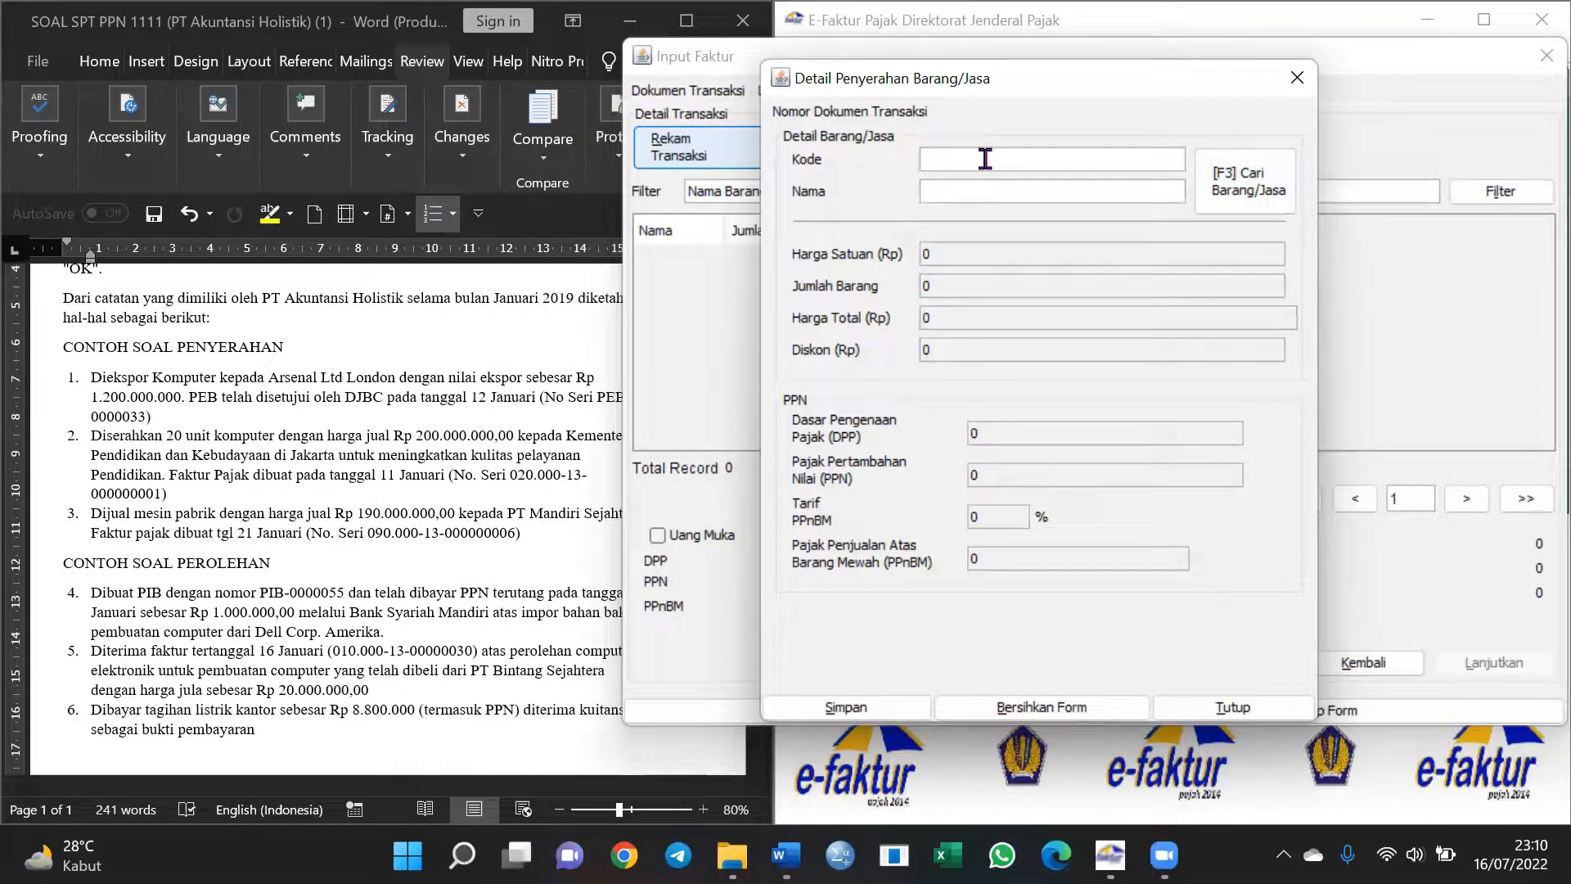
text(02)
text(Mesin Pabrik)
key(Return)
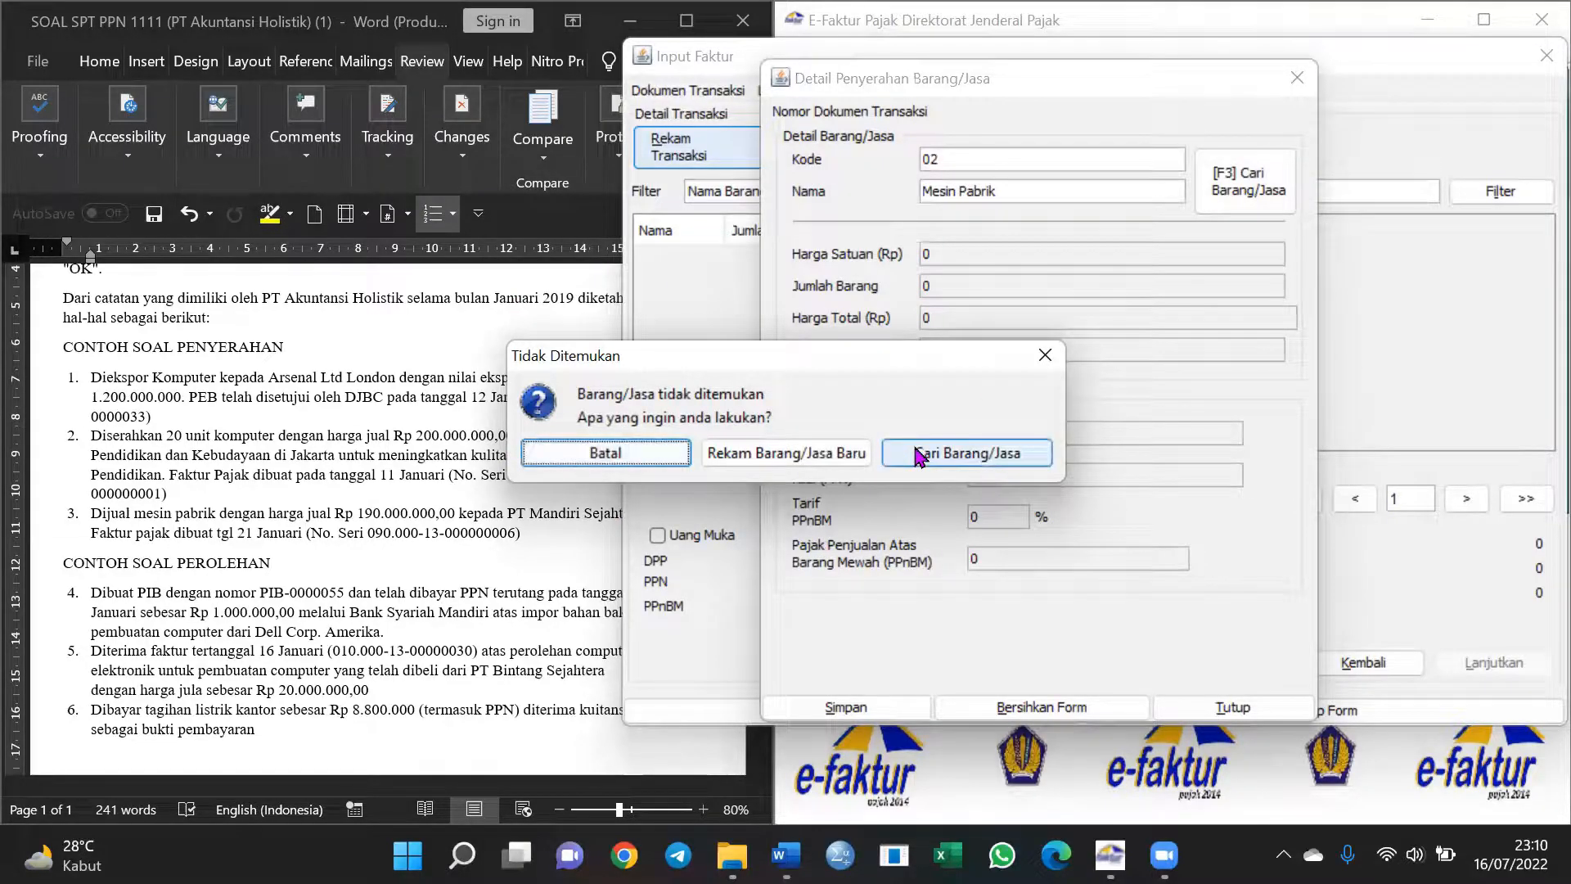
click(841, 458)
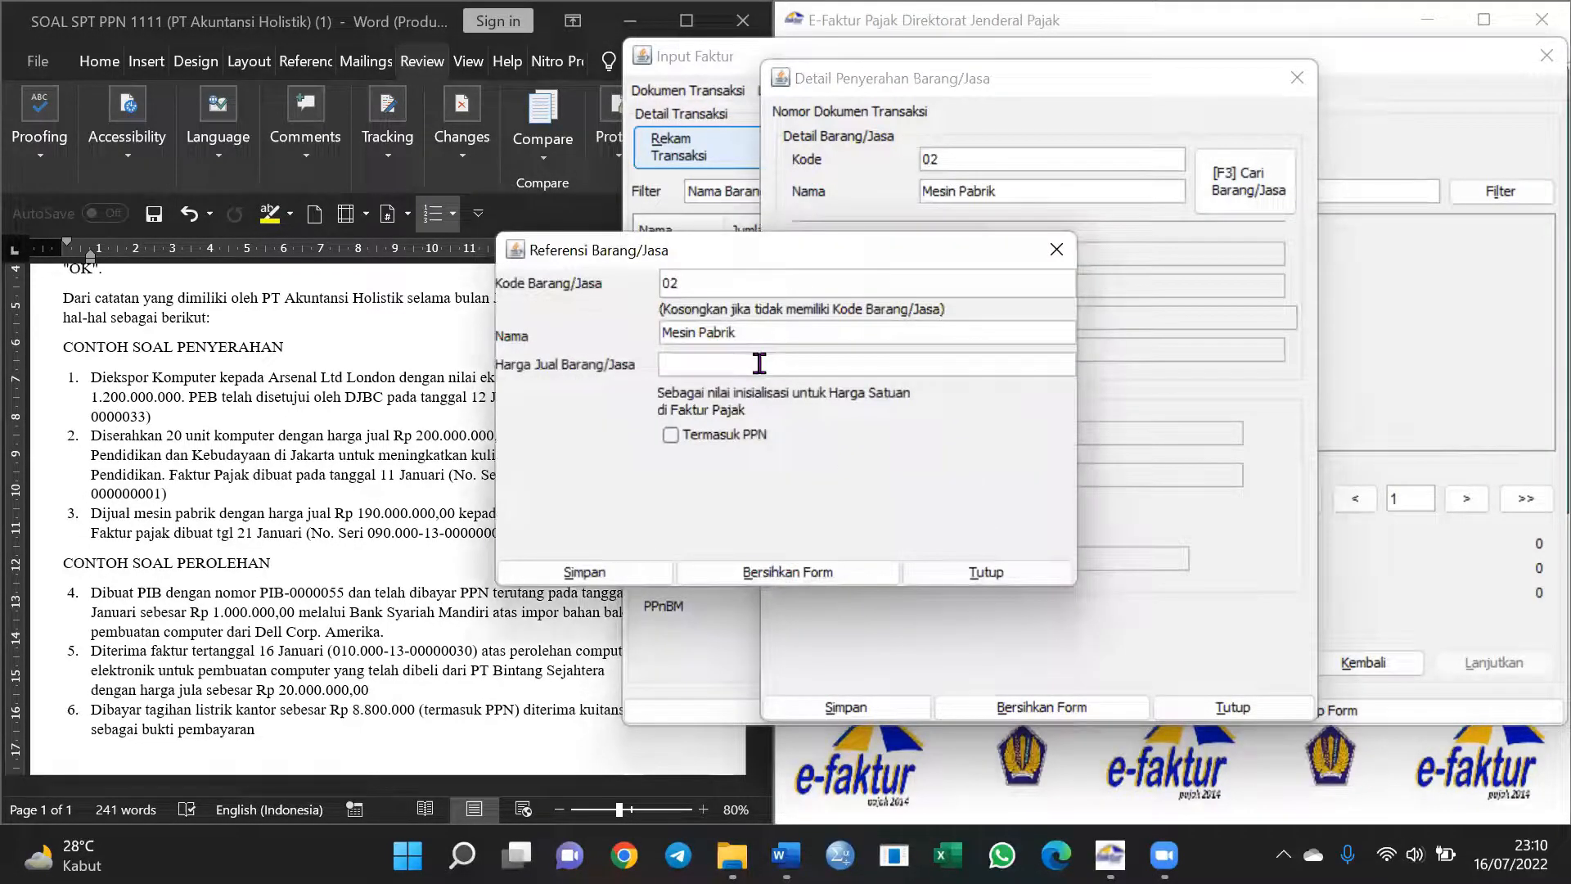
Give Mesin Pabrik a selling price of 190.000.000 and save it to the goods list
double_click(798, 280)
click(788, 365)
text(190.)
text(000.000)
key(Tab)
drag(789, 262, 1035, 236)
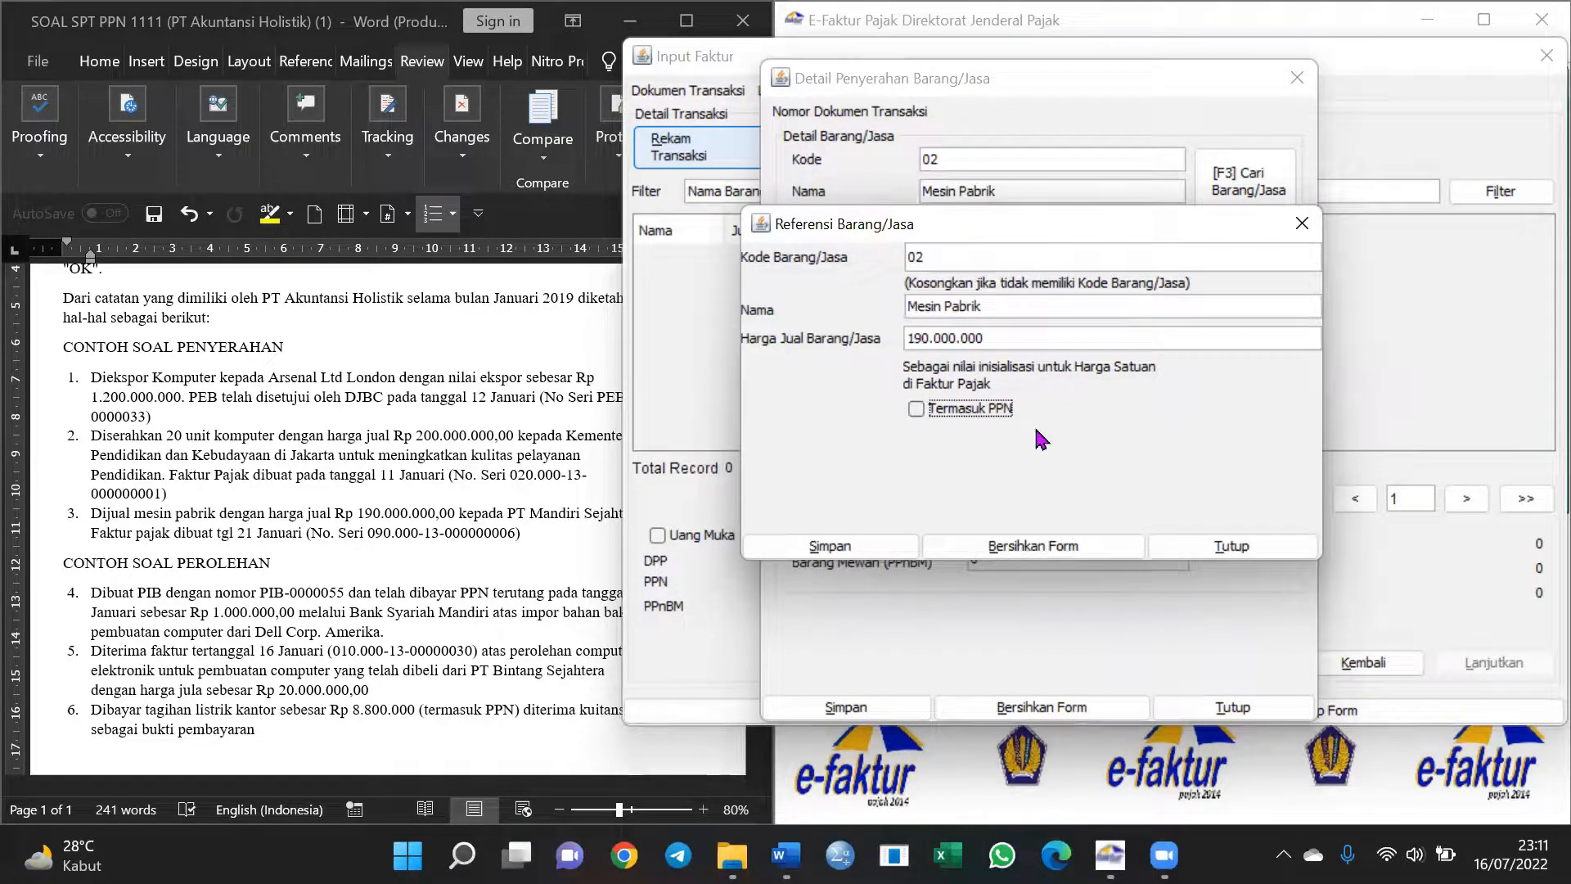
click(851, 552)
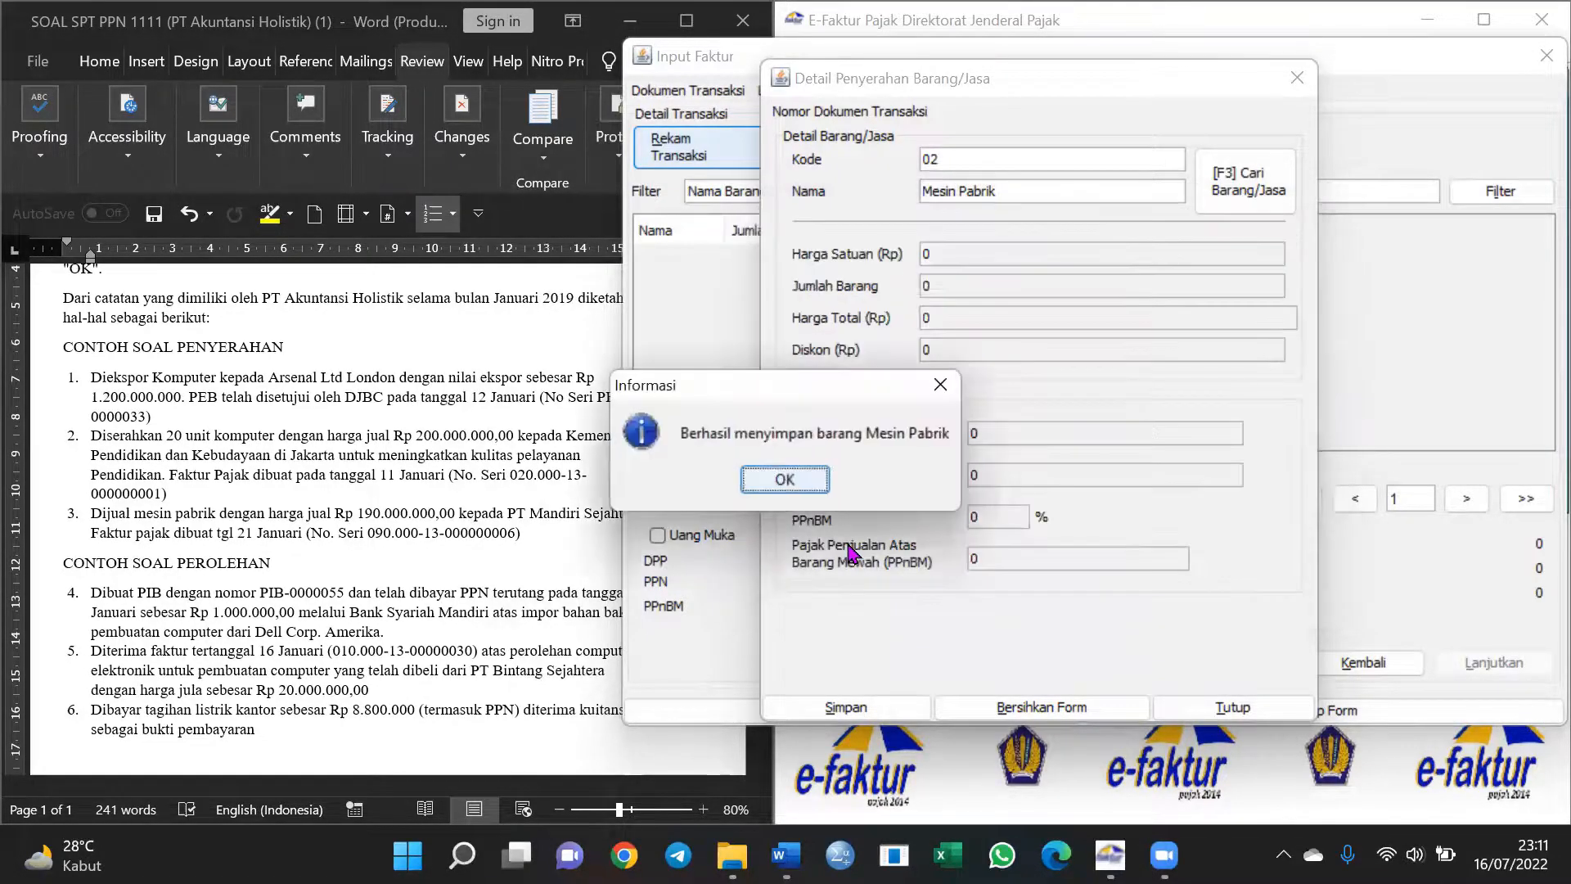
click(802, 482)
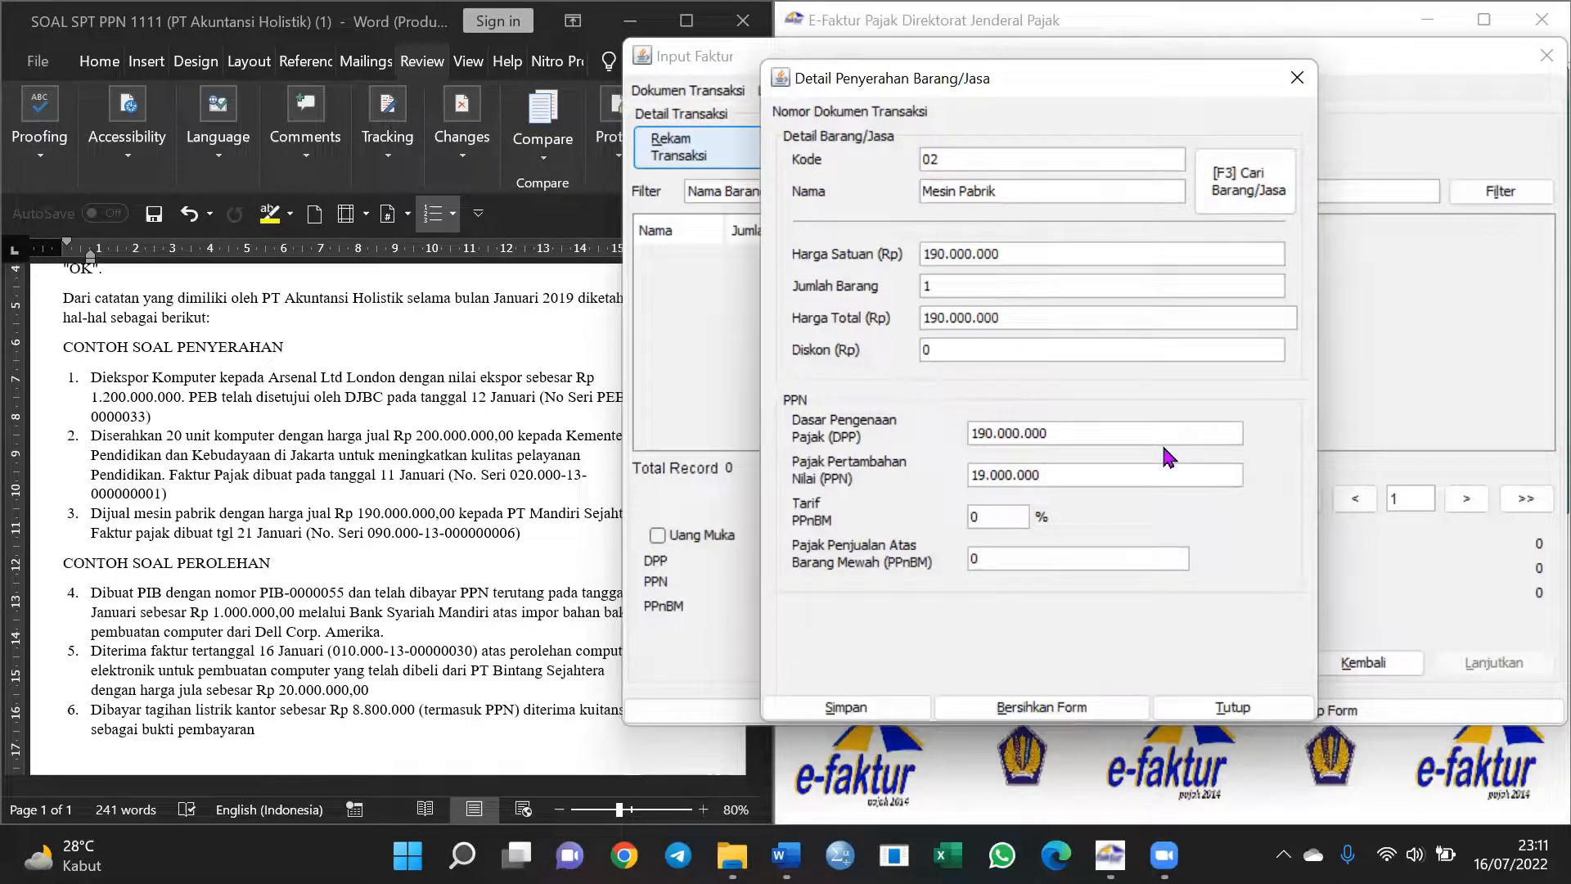
Save the Mesin Pabrik line (DPP 190.000.000, PPN 19.000.000) and then the whole invoice
click(867, 708)
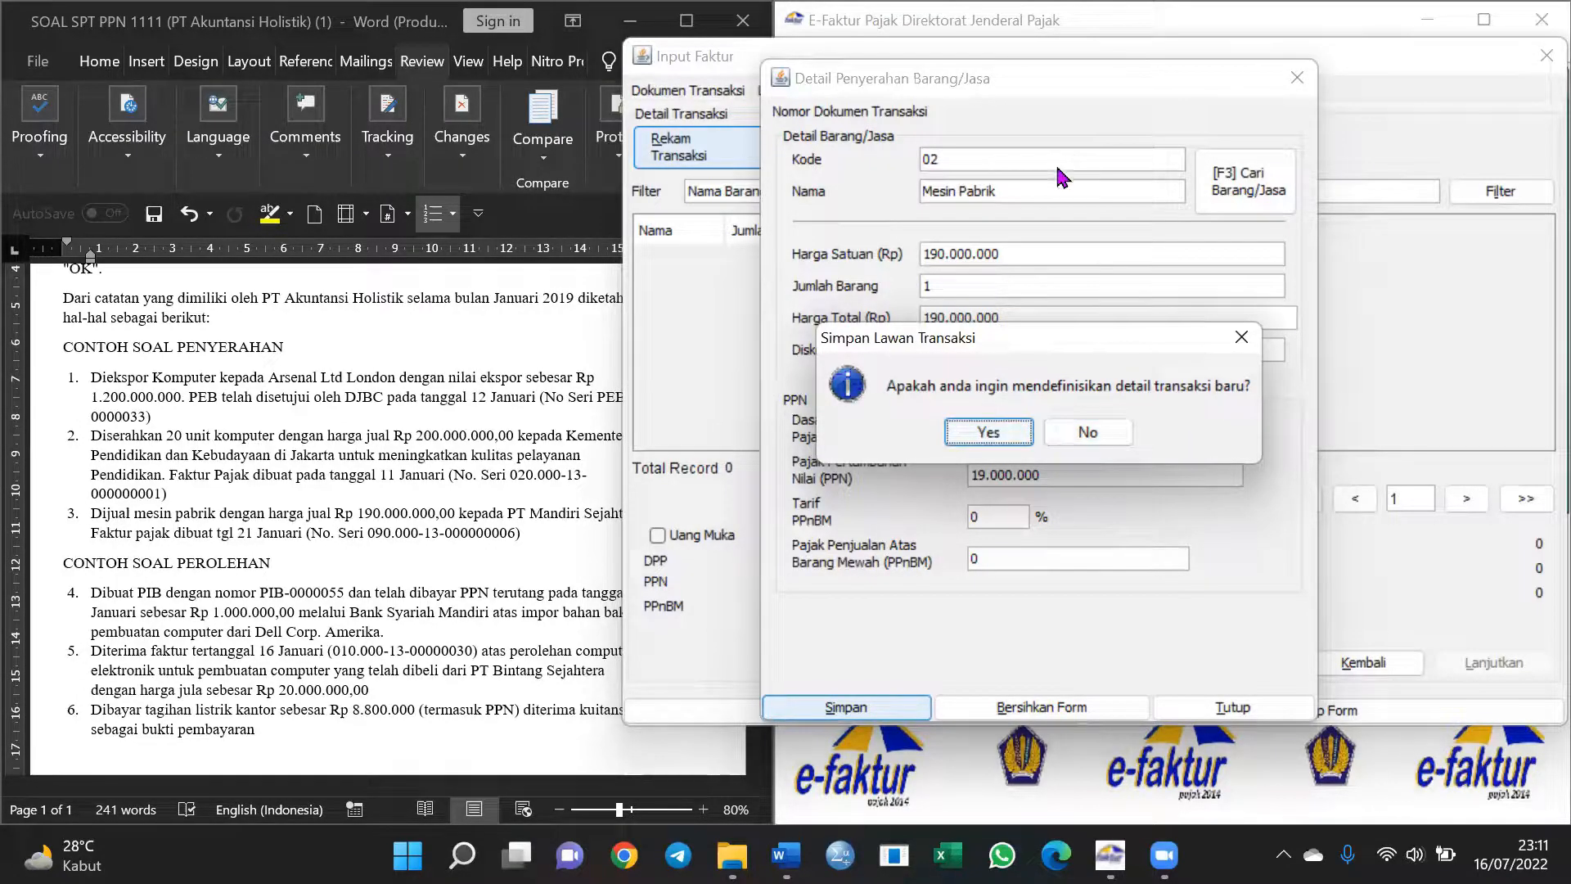
click(1090, 434)
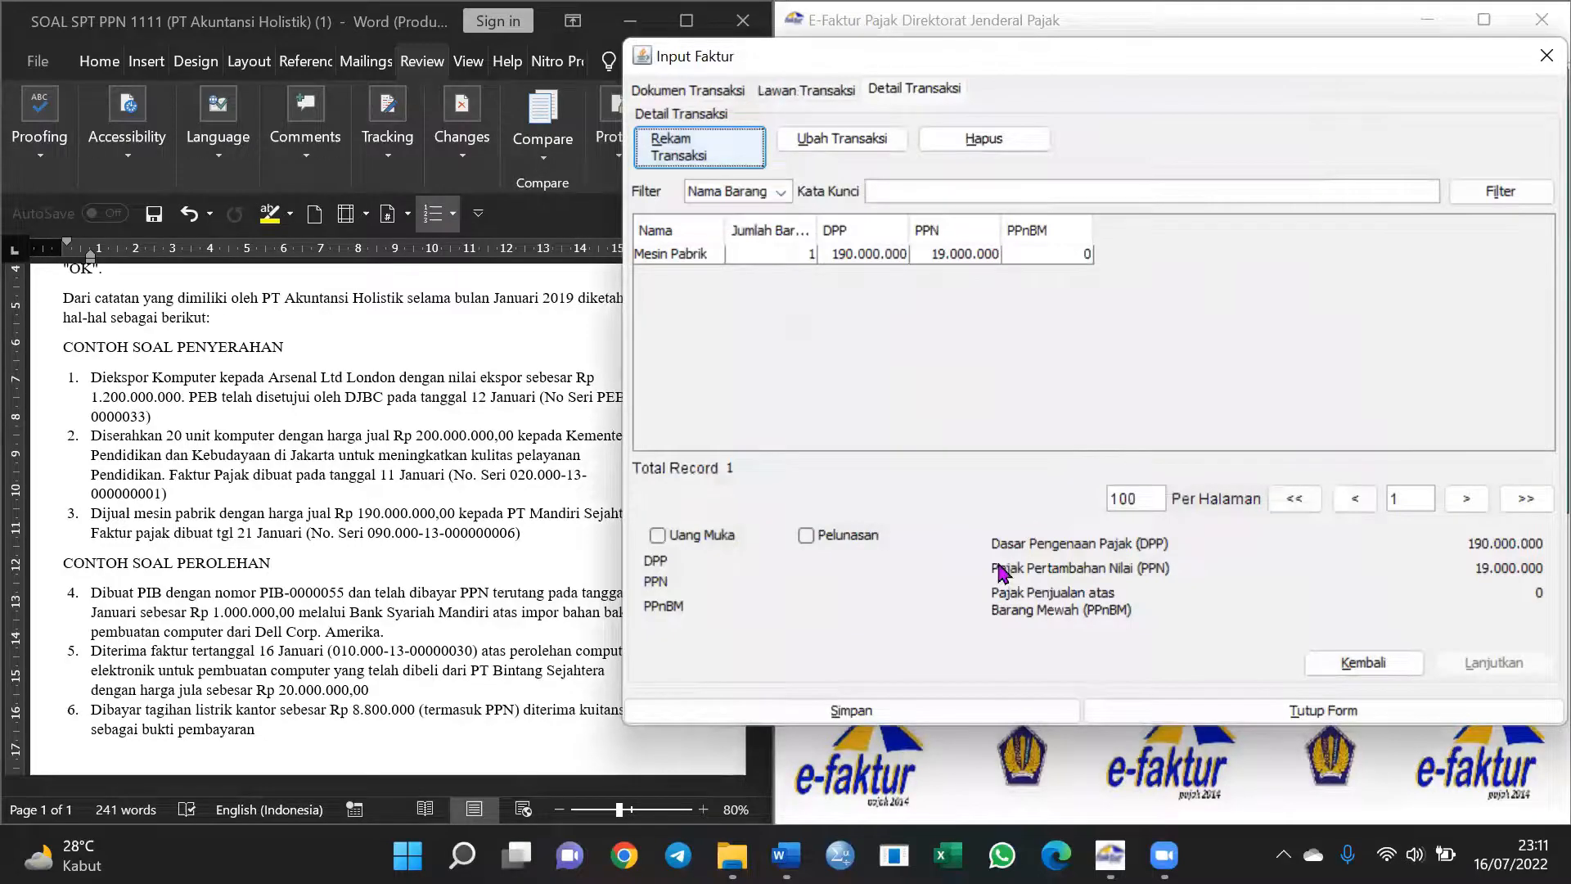
click(783, 255)
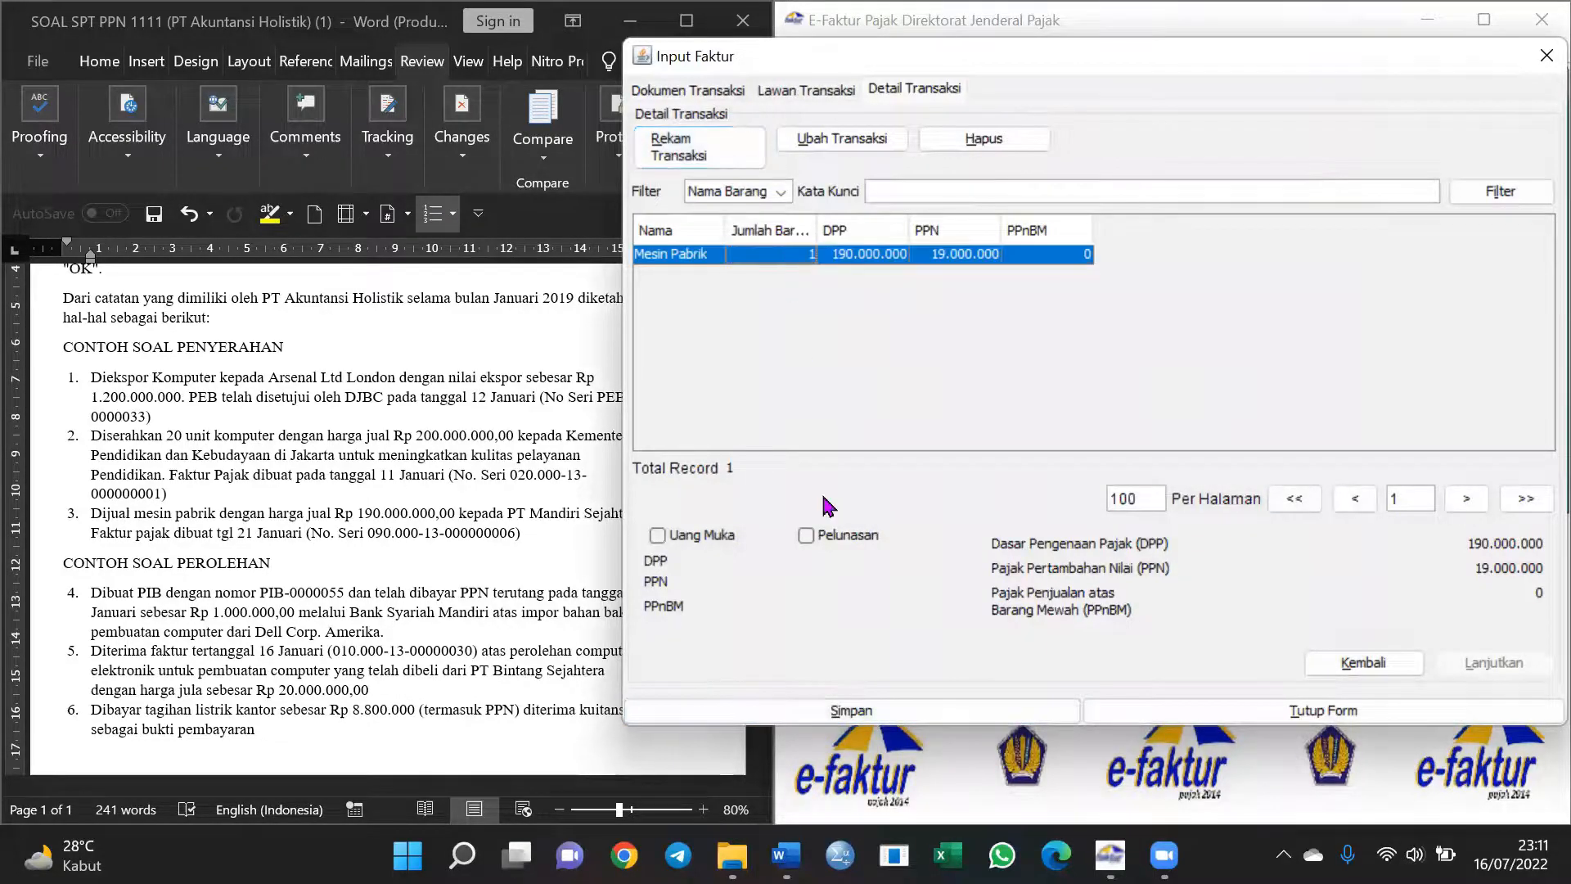
click(842, 711)
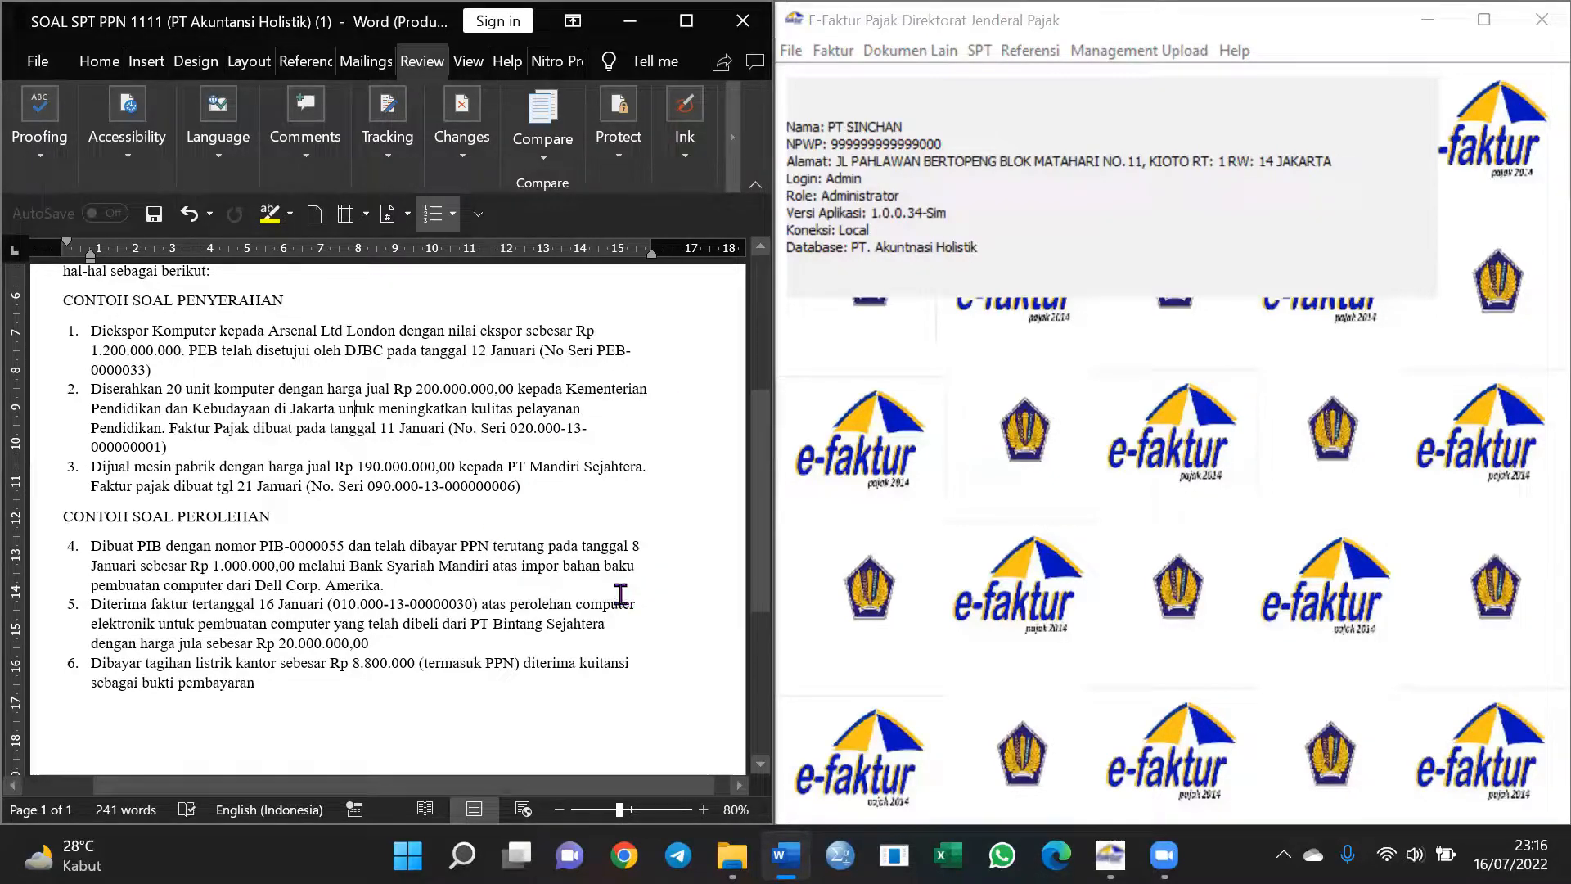
Open Dokumen Lain > Pajak Masukan to show the empty other-documents list
click(930, 52)
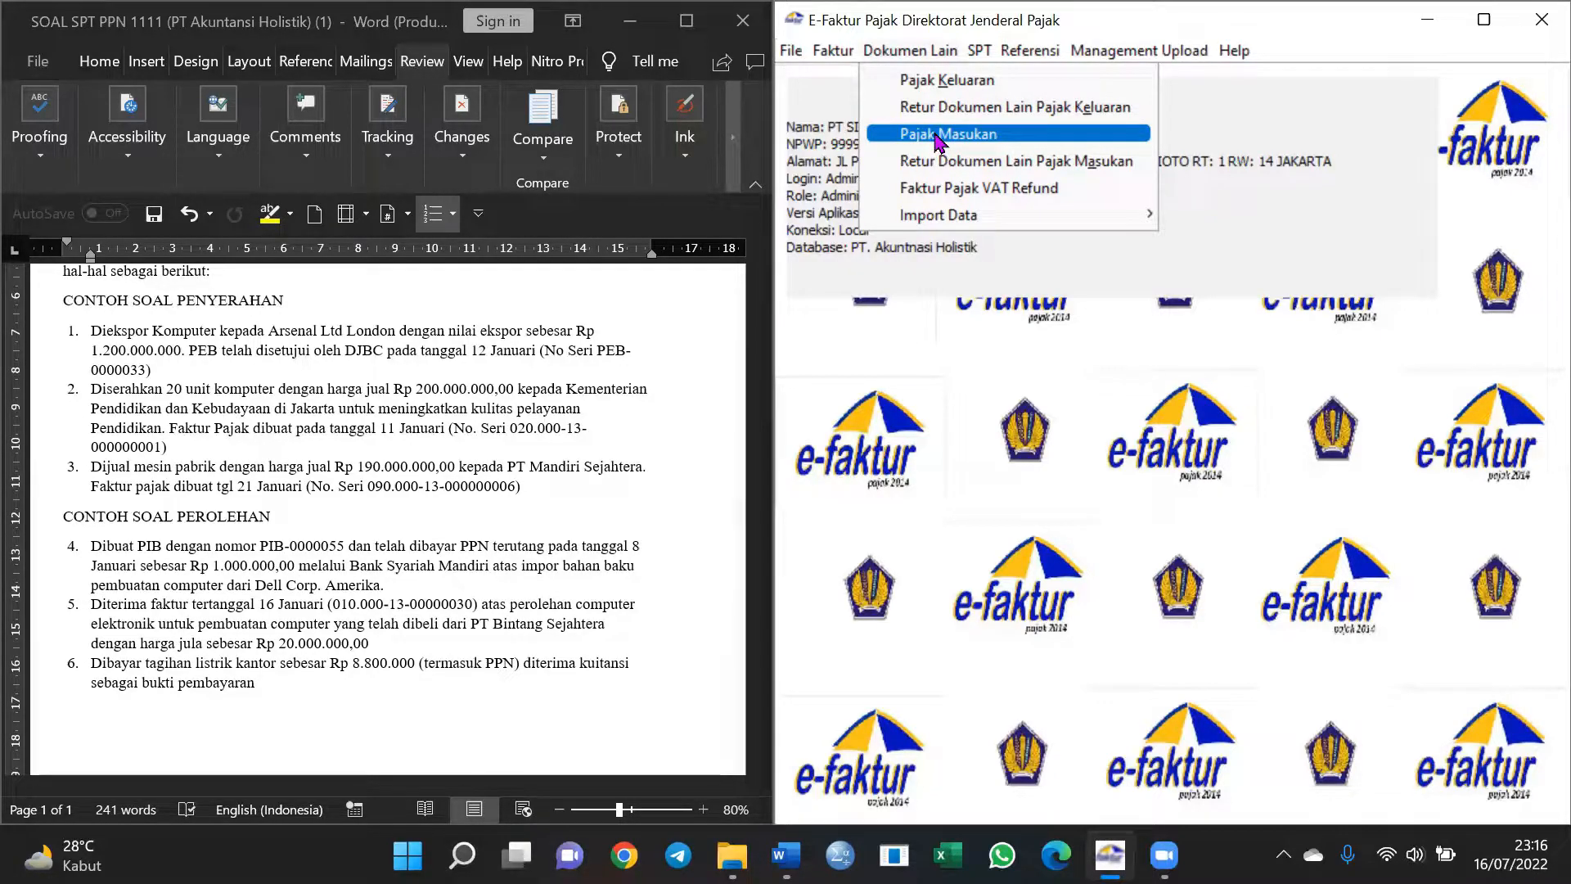
click(998, 135)
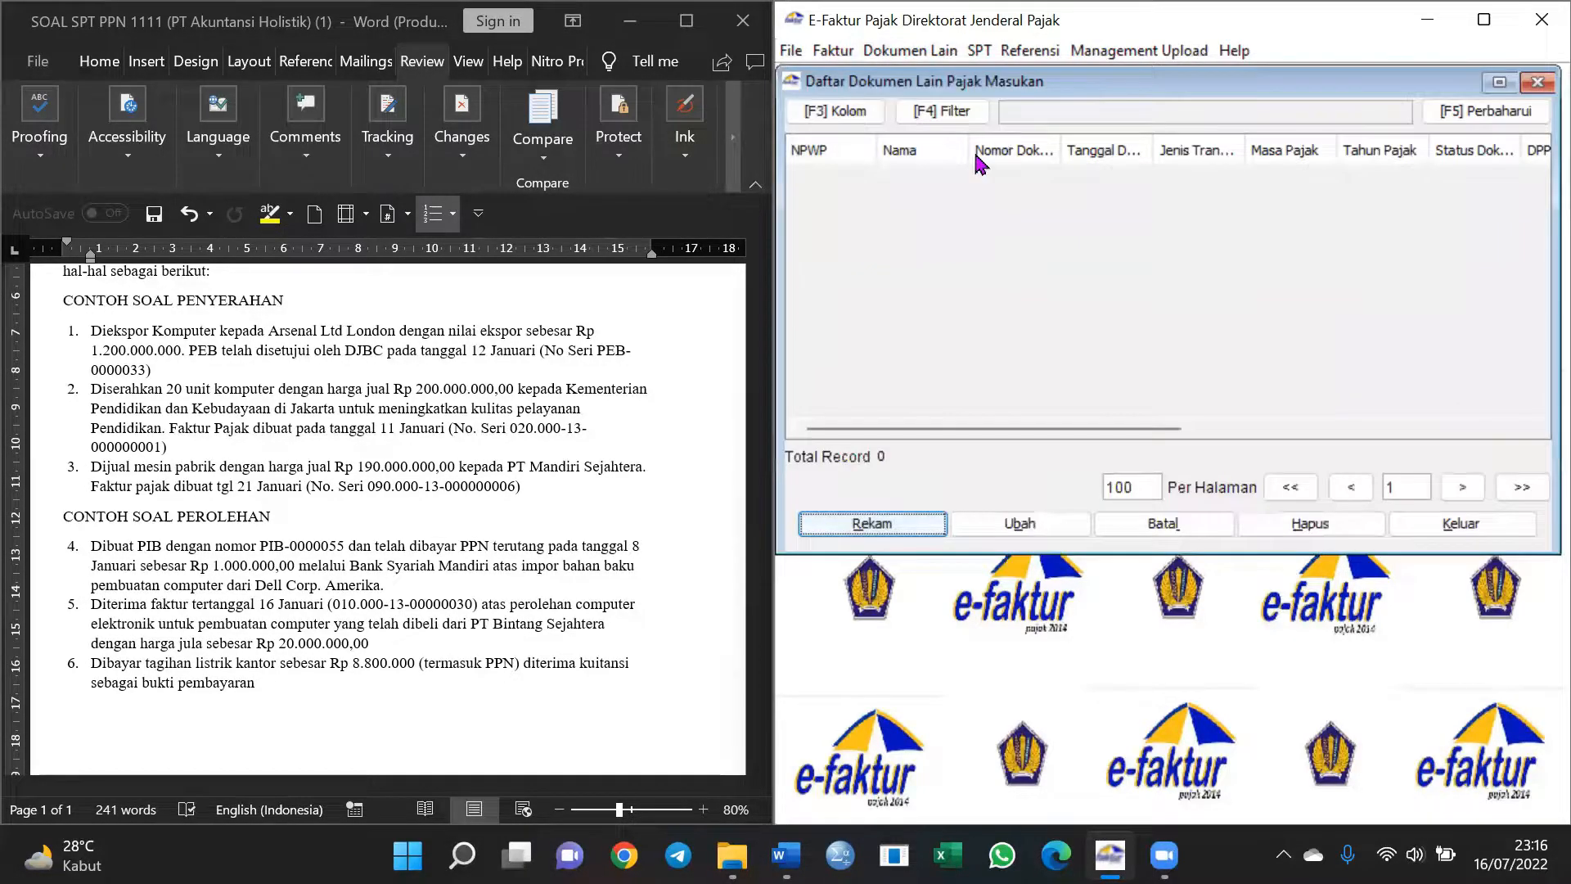
Start a new input document as a Normal Impor BKP with PIB dan SSP
click(912, 533)
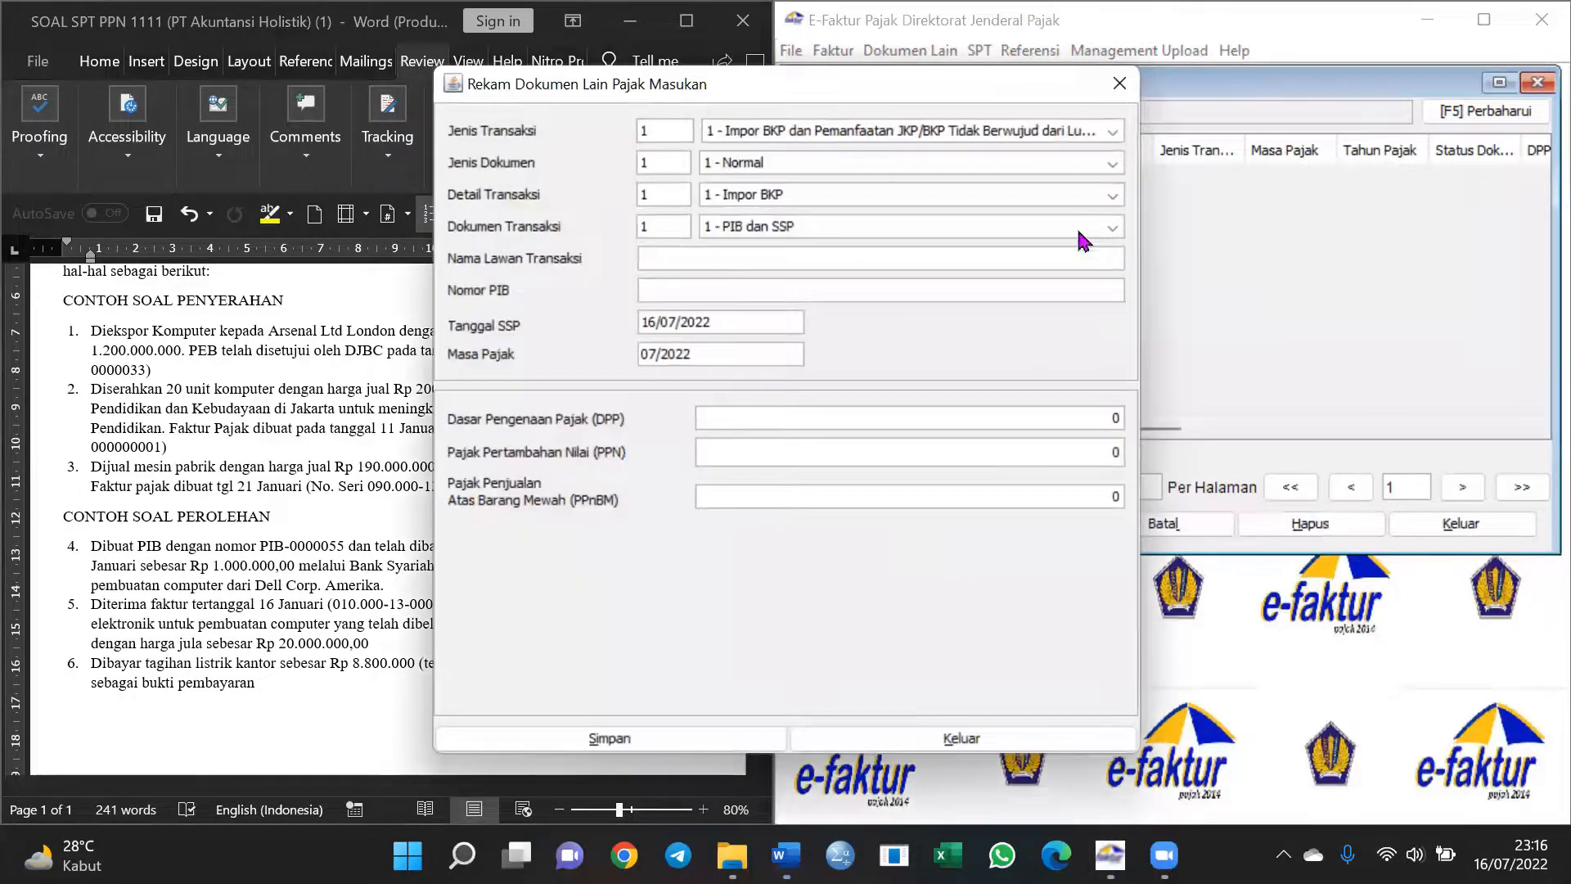
drag(1041, 84, 1204, 75)
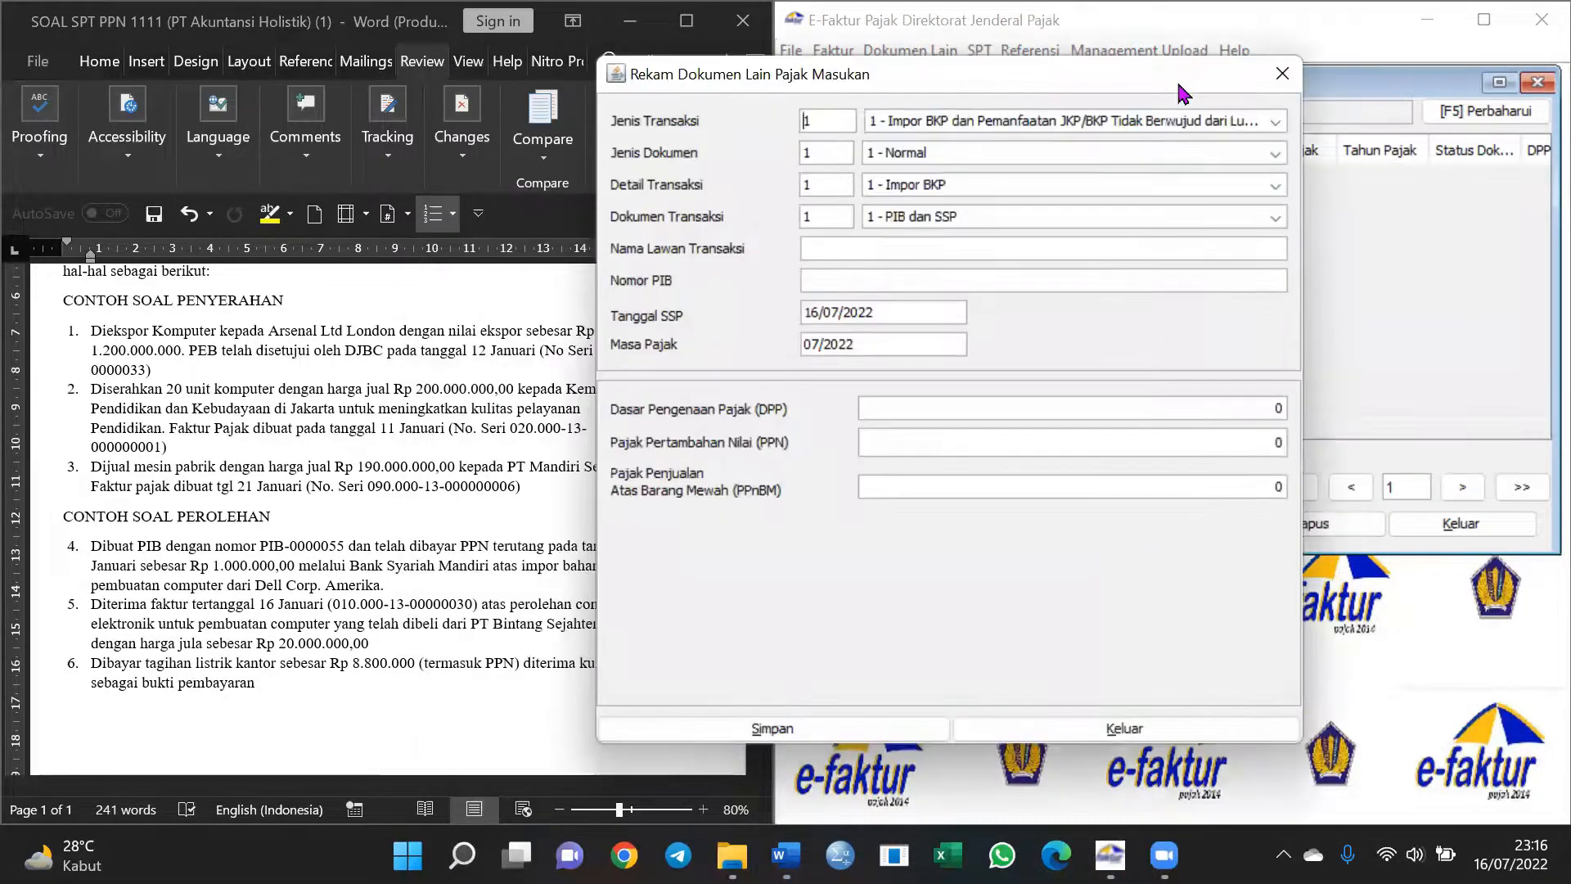
click(1141, 124)
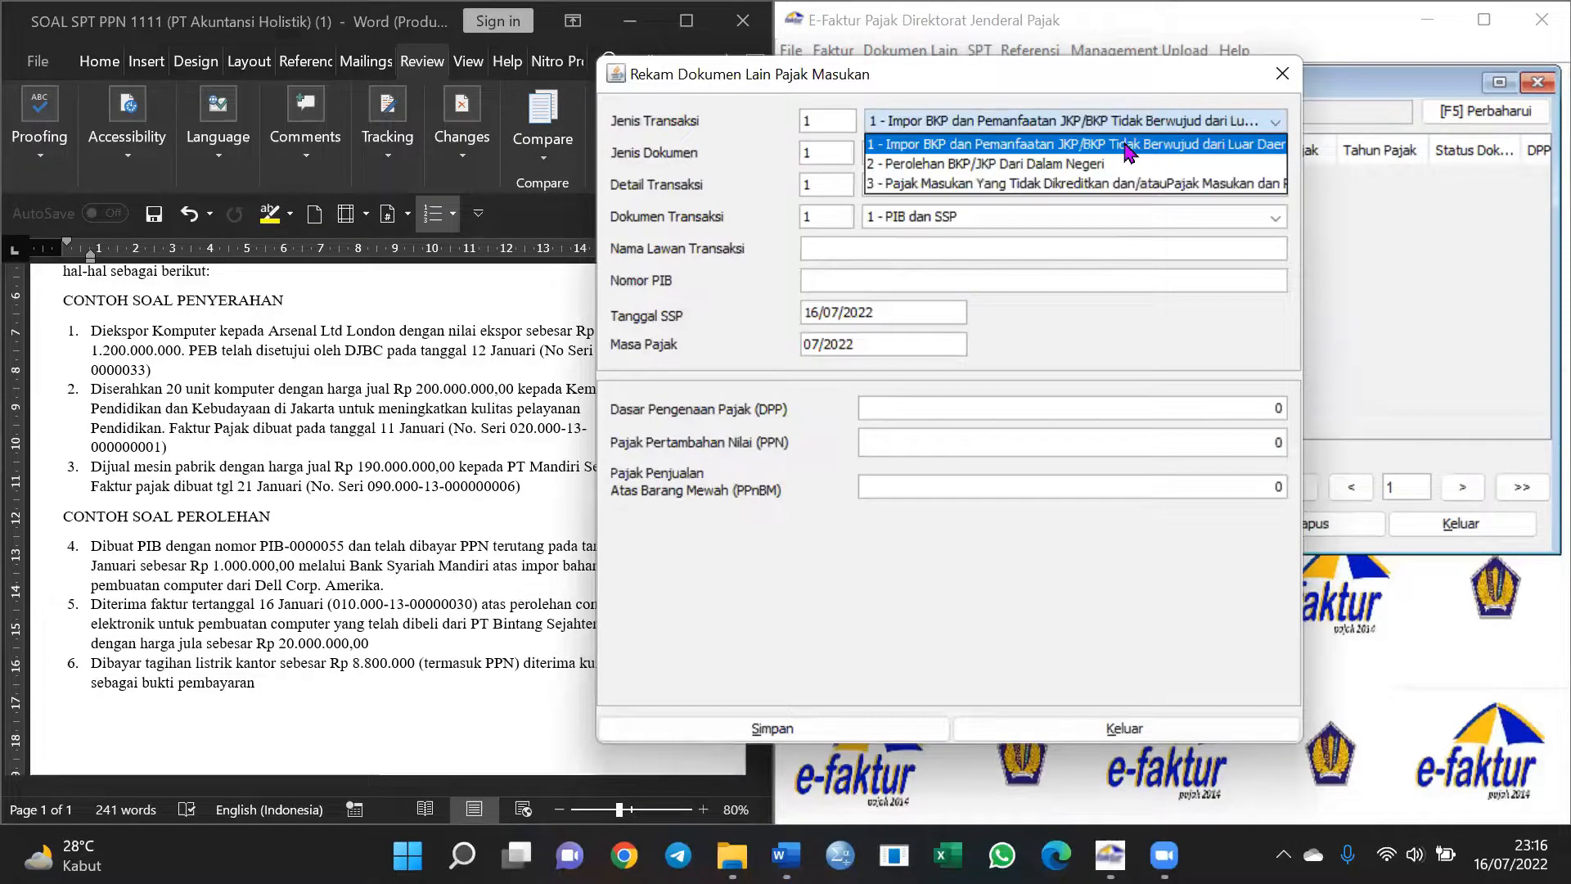
click(1127, 145)
click(1032, 154)
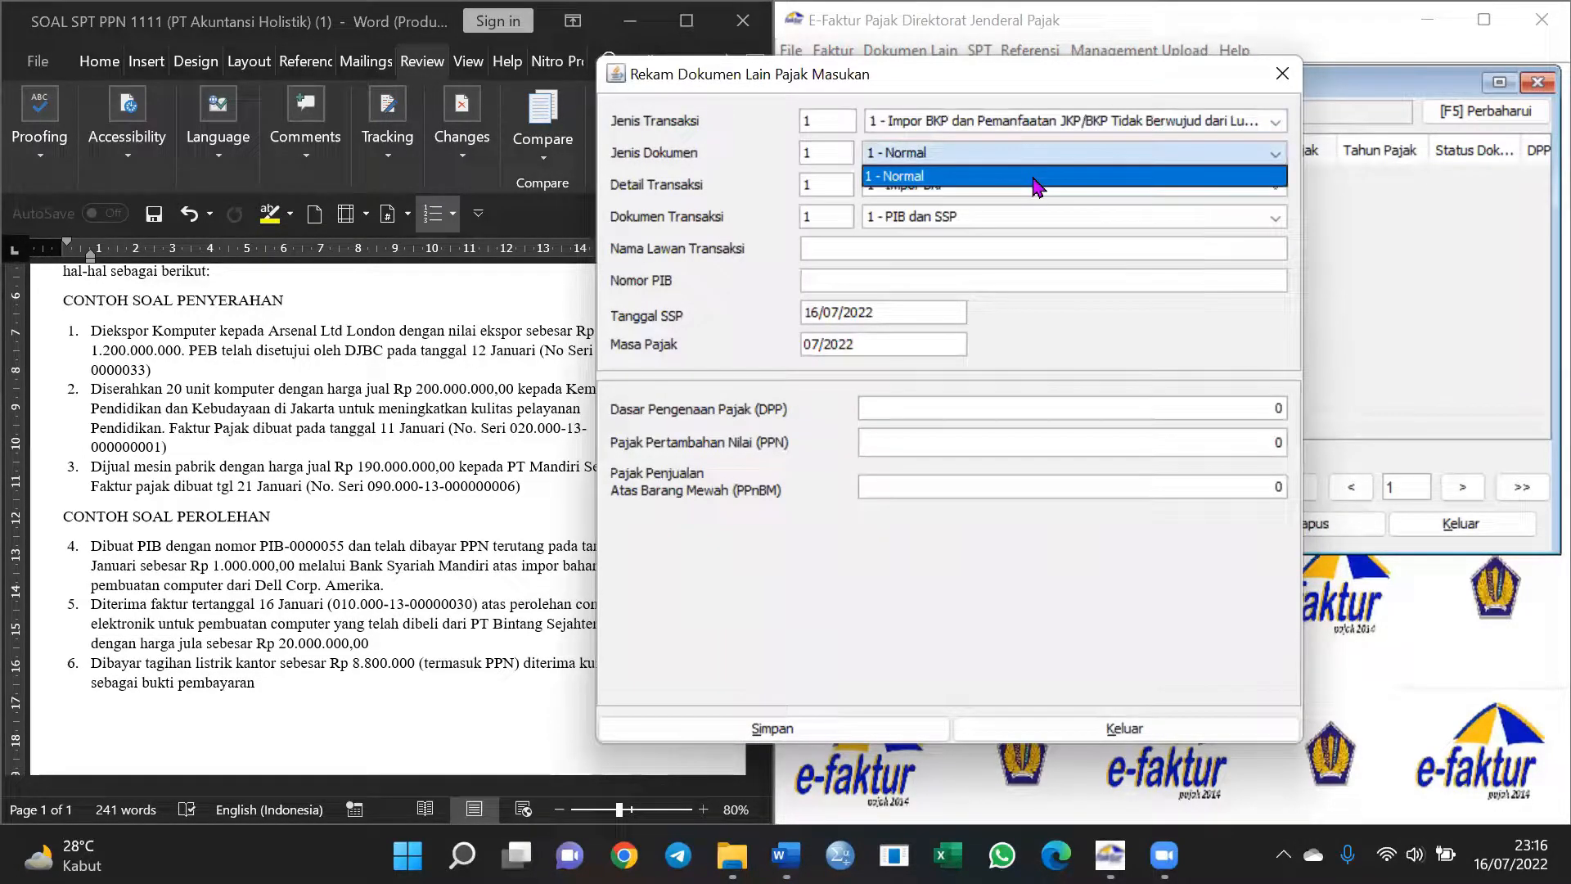
click(1031, 175)
click(1034, 186)
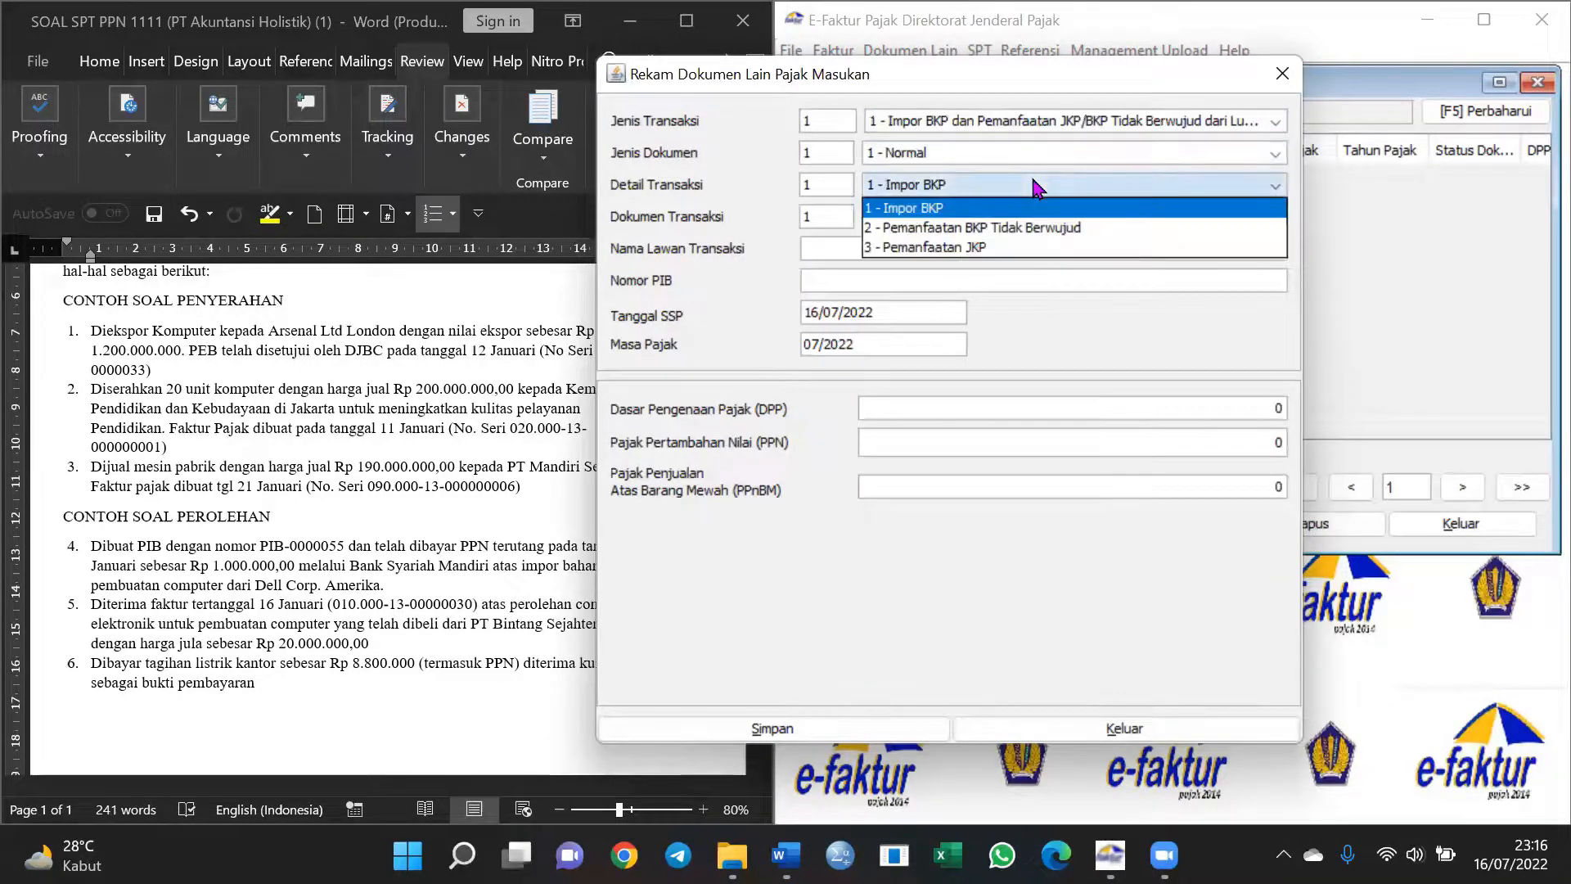
click(1015, 228)
click(1008, 186)
click(998, 201)
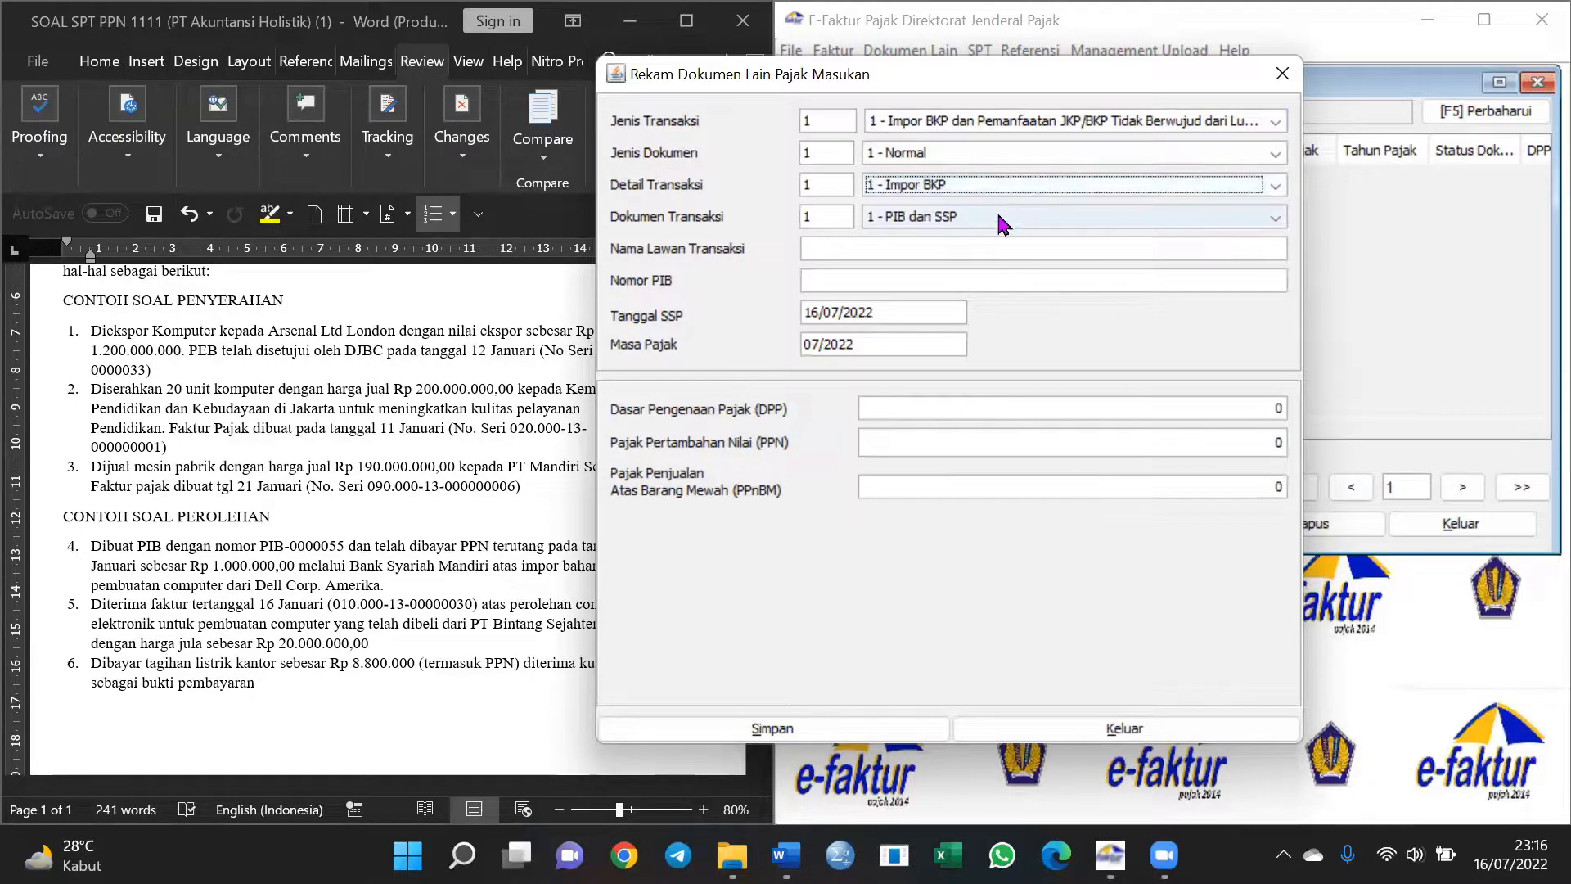
click(1002, 223)
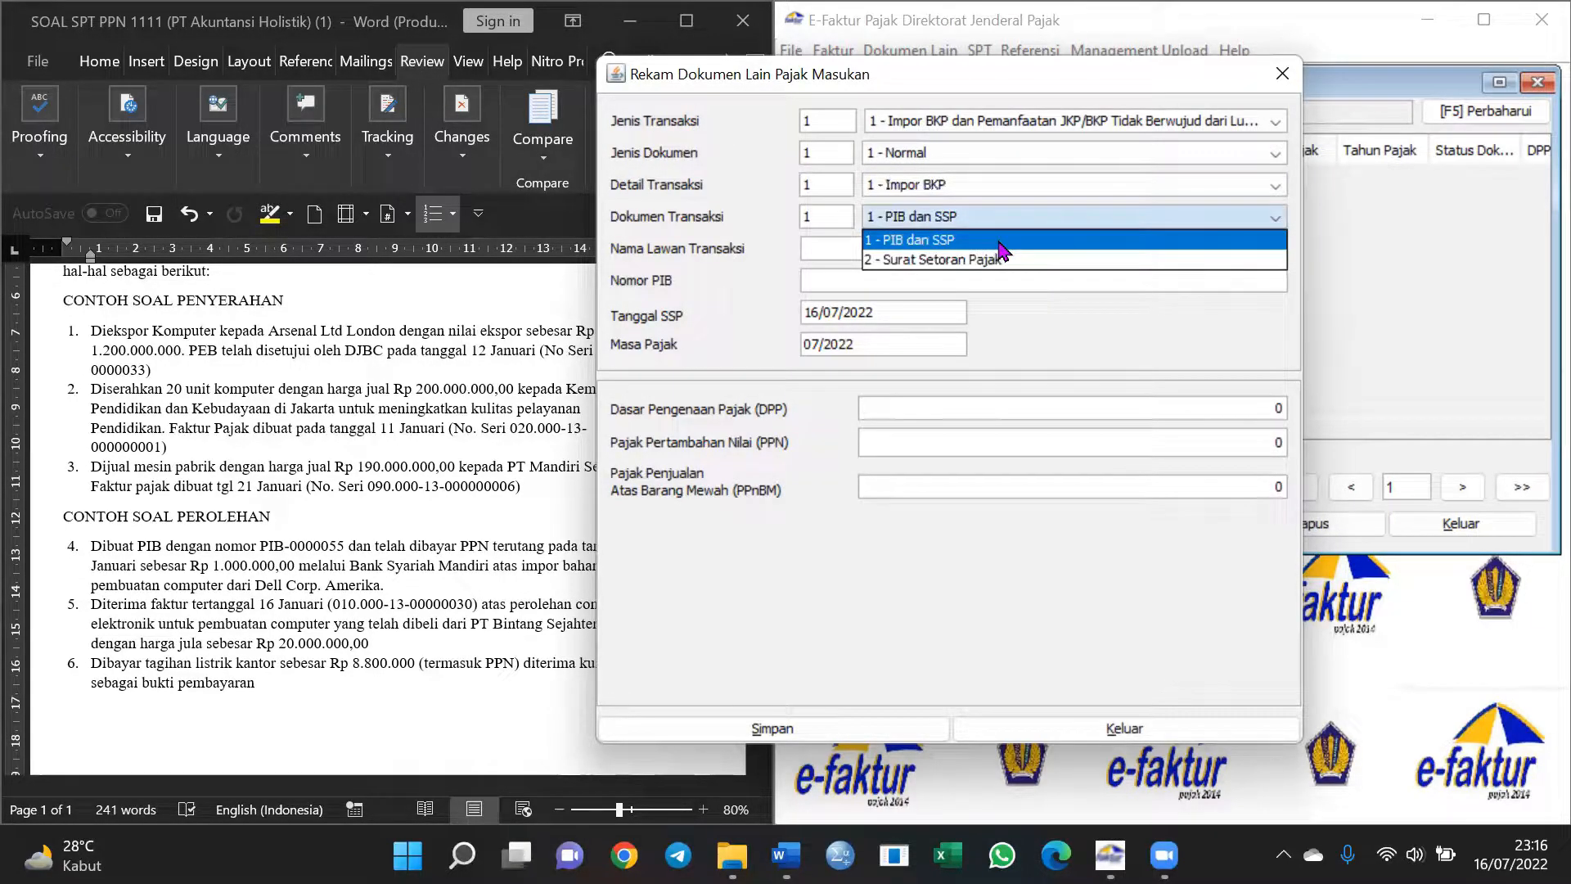
click(998, 239)
Enter counterparty Dell Corp. Amerika and PIB number 0000055
click(998, 242)
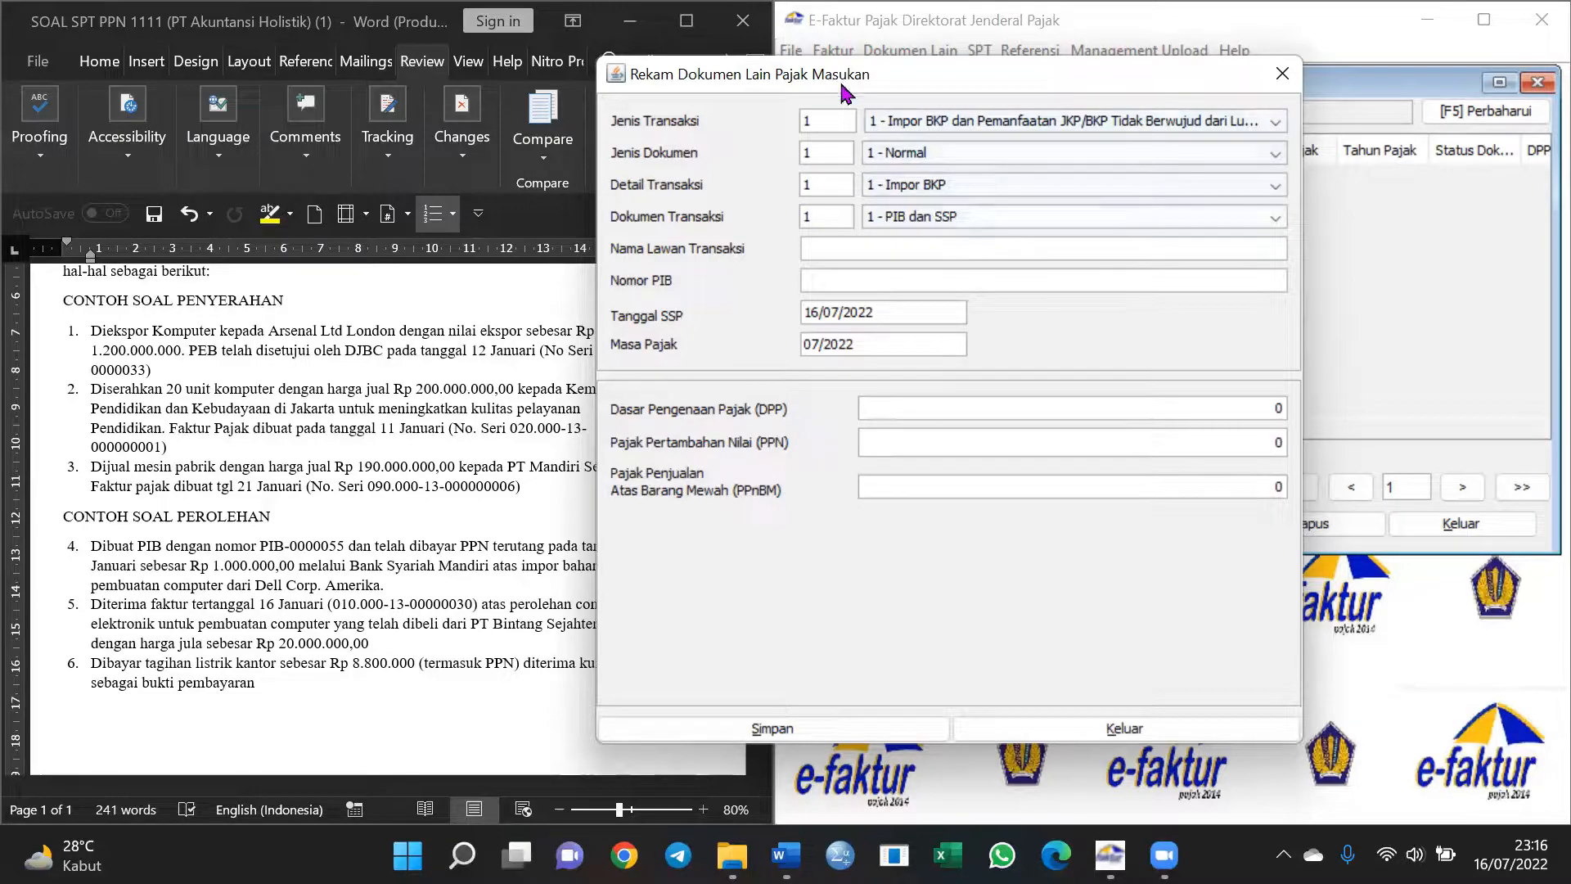
drag(841, 82, 1013, 56)
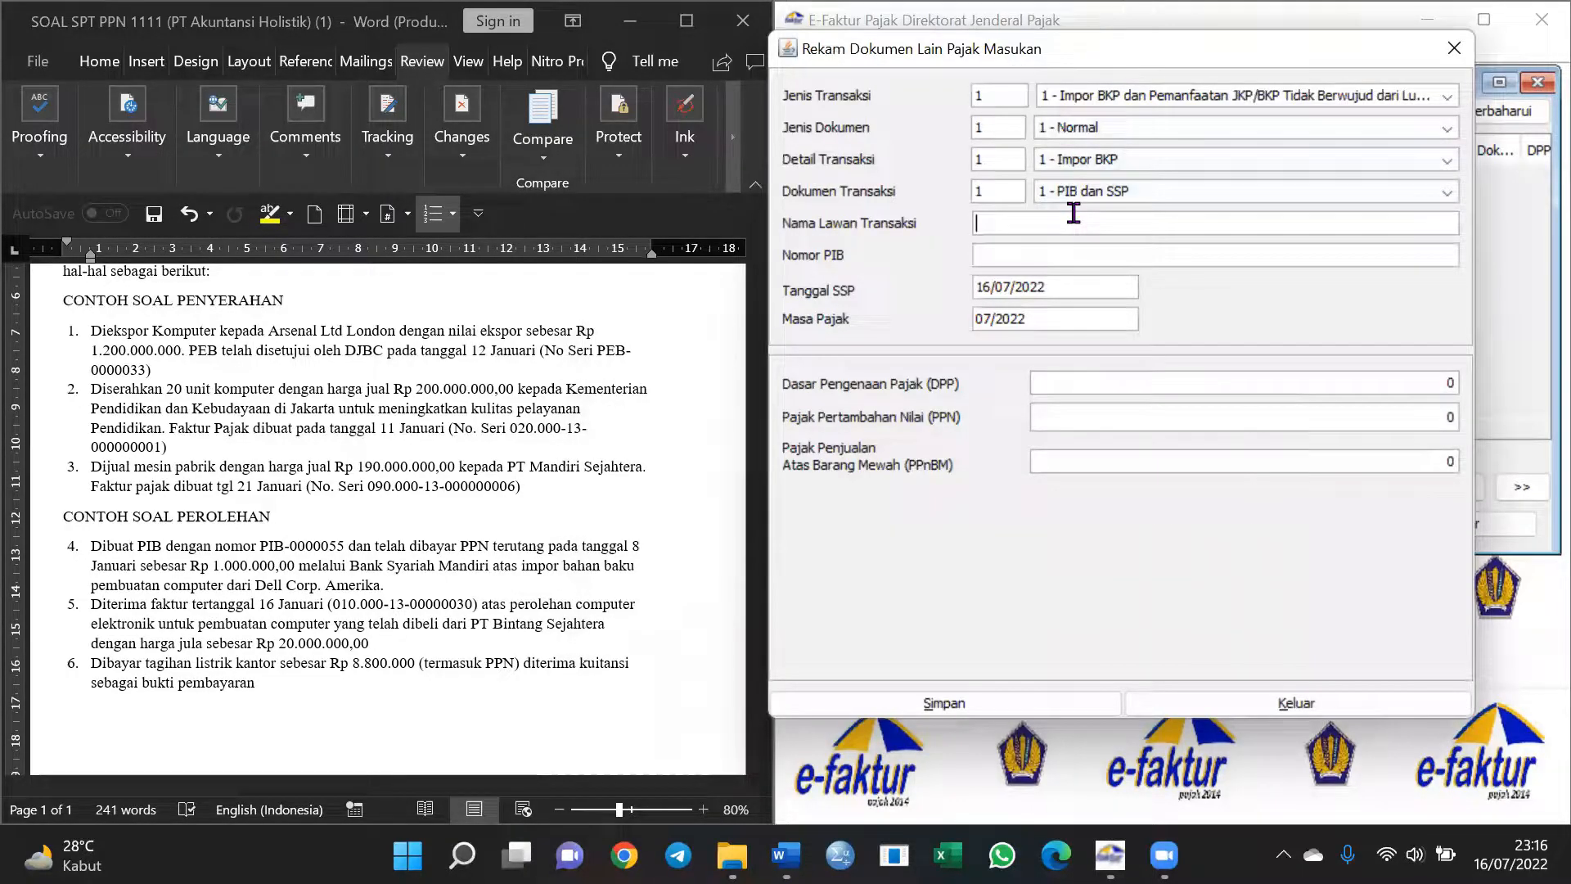
text(De)
text(ll Corp. A)
text(0000055)
key(Tab)
Change the SSP date to 08/01/2019
click(1052, 286)
triple_click(1054, 283)
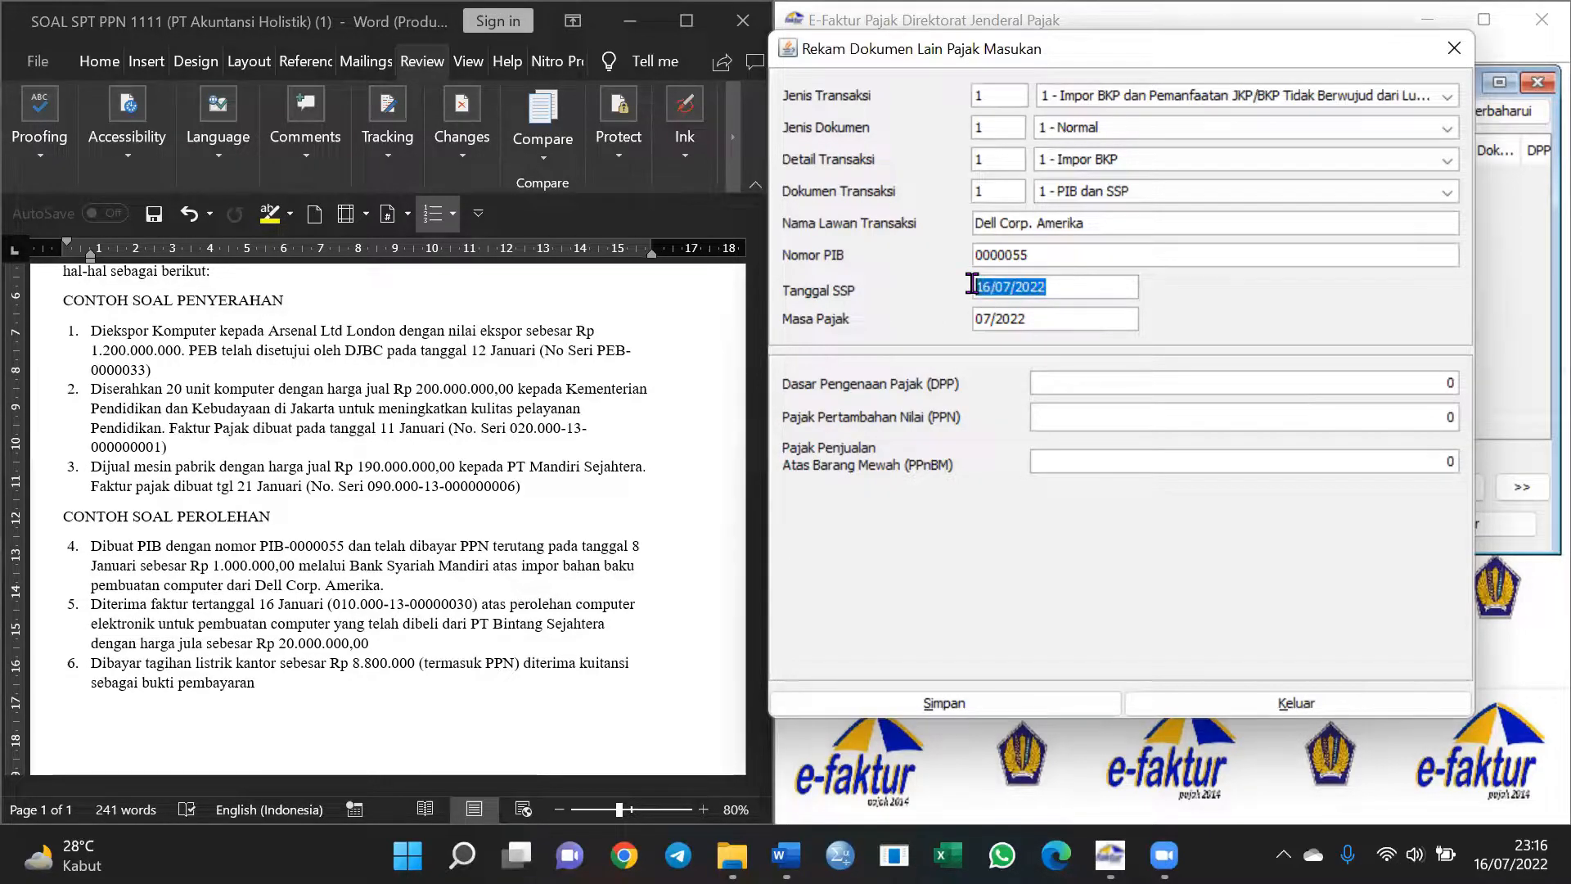
text(08/01/2019)
key(Tab)
Enter DPP 10.000.000 so PPN becomes 1.000.000, then save without starting another document
click(1134, 382)
text(10)
key(BackSpace)
text(0000000)
key(Tab)
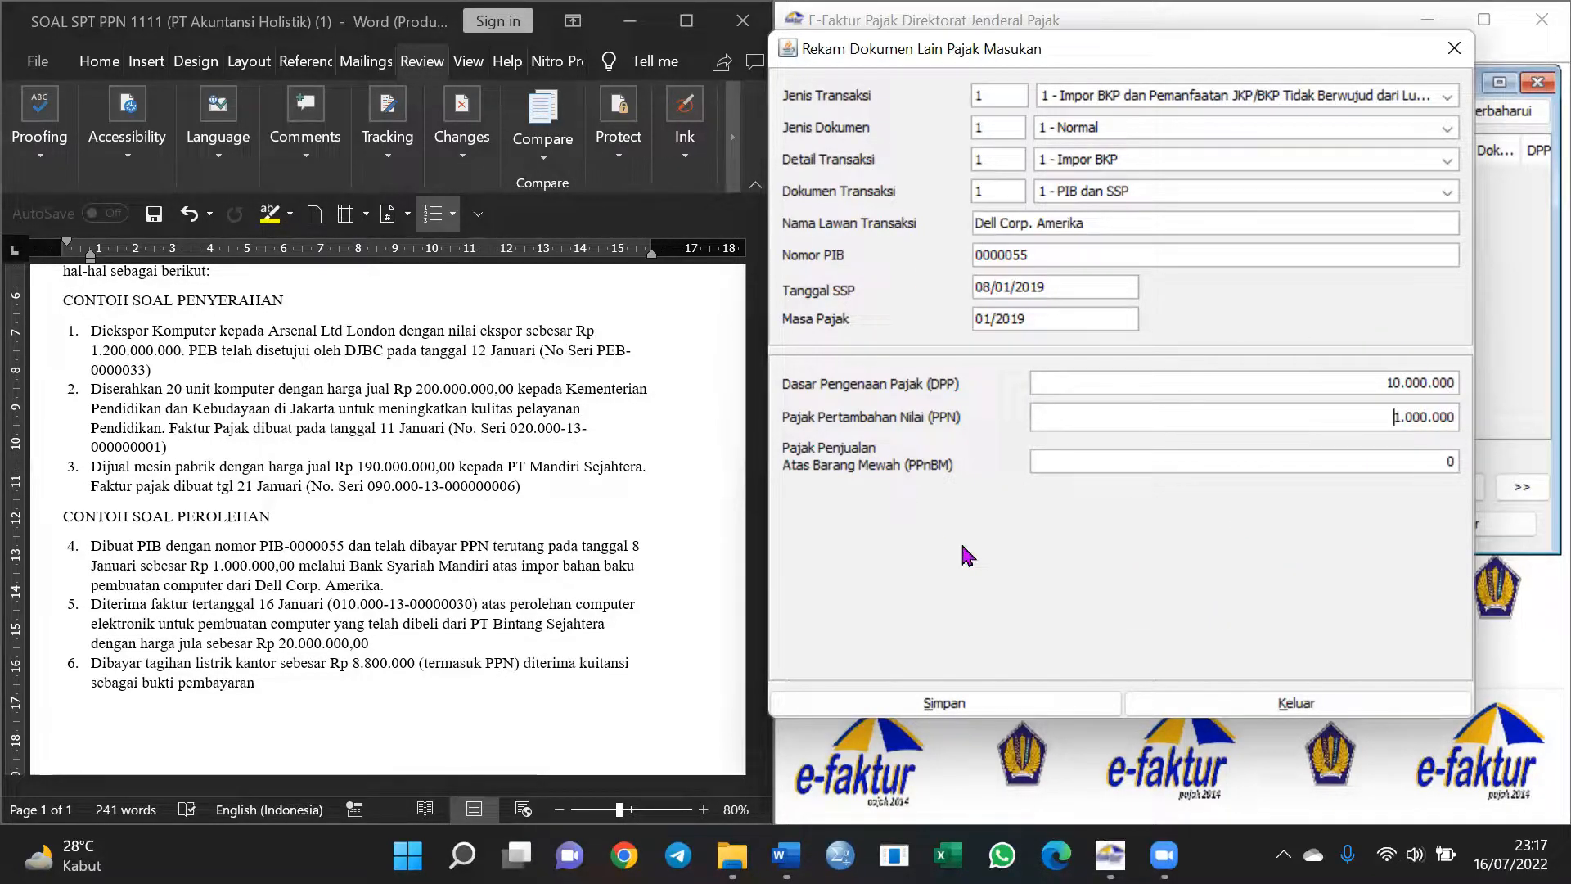
click(977, 705)
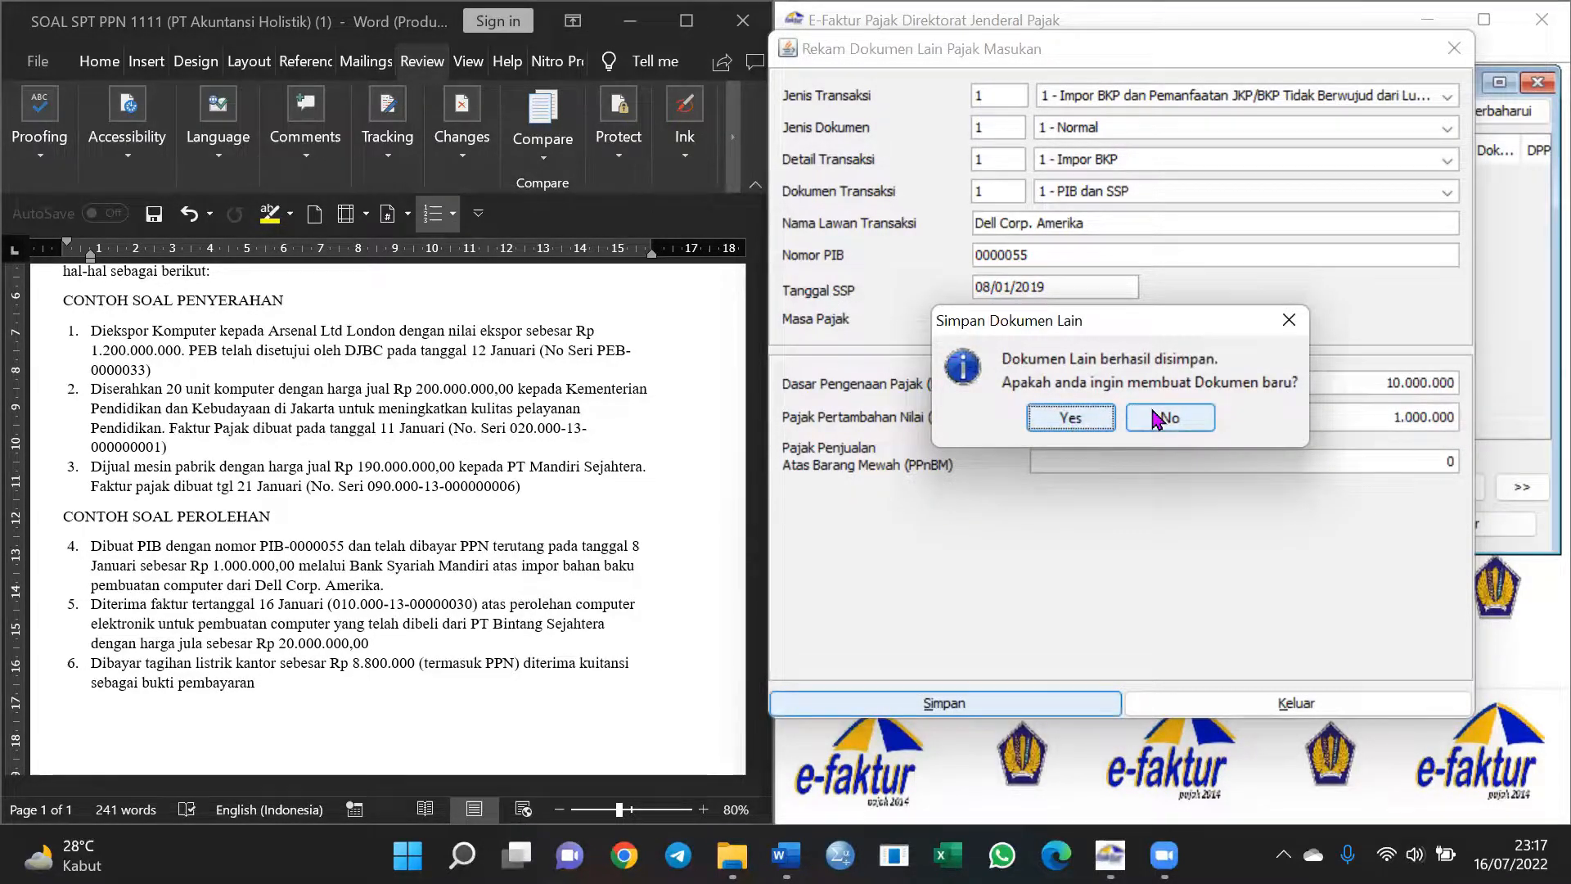
click(1203, 419)
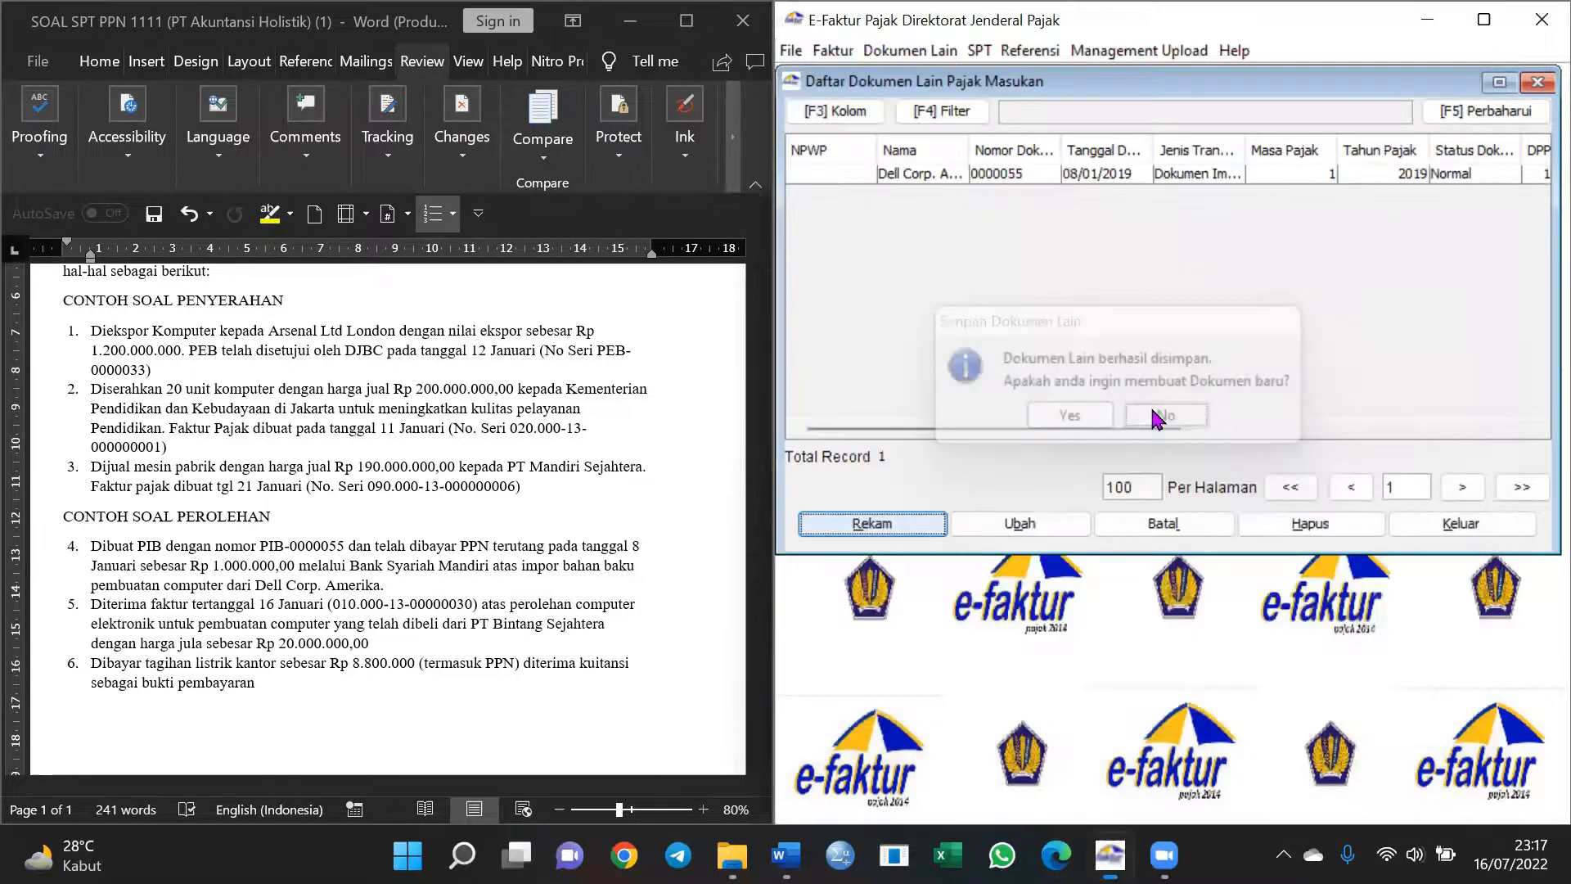
Select the saved Dell Corp. record and close the Daftar Dokumen Lain Pajak Masukan window
click(954, 175)
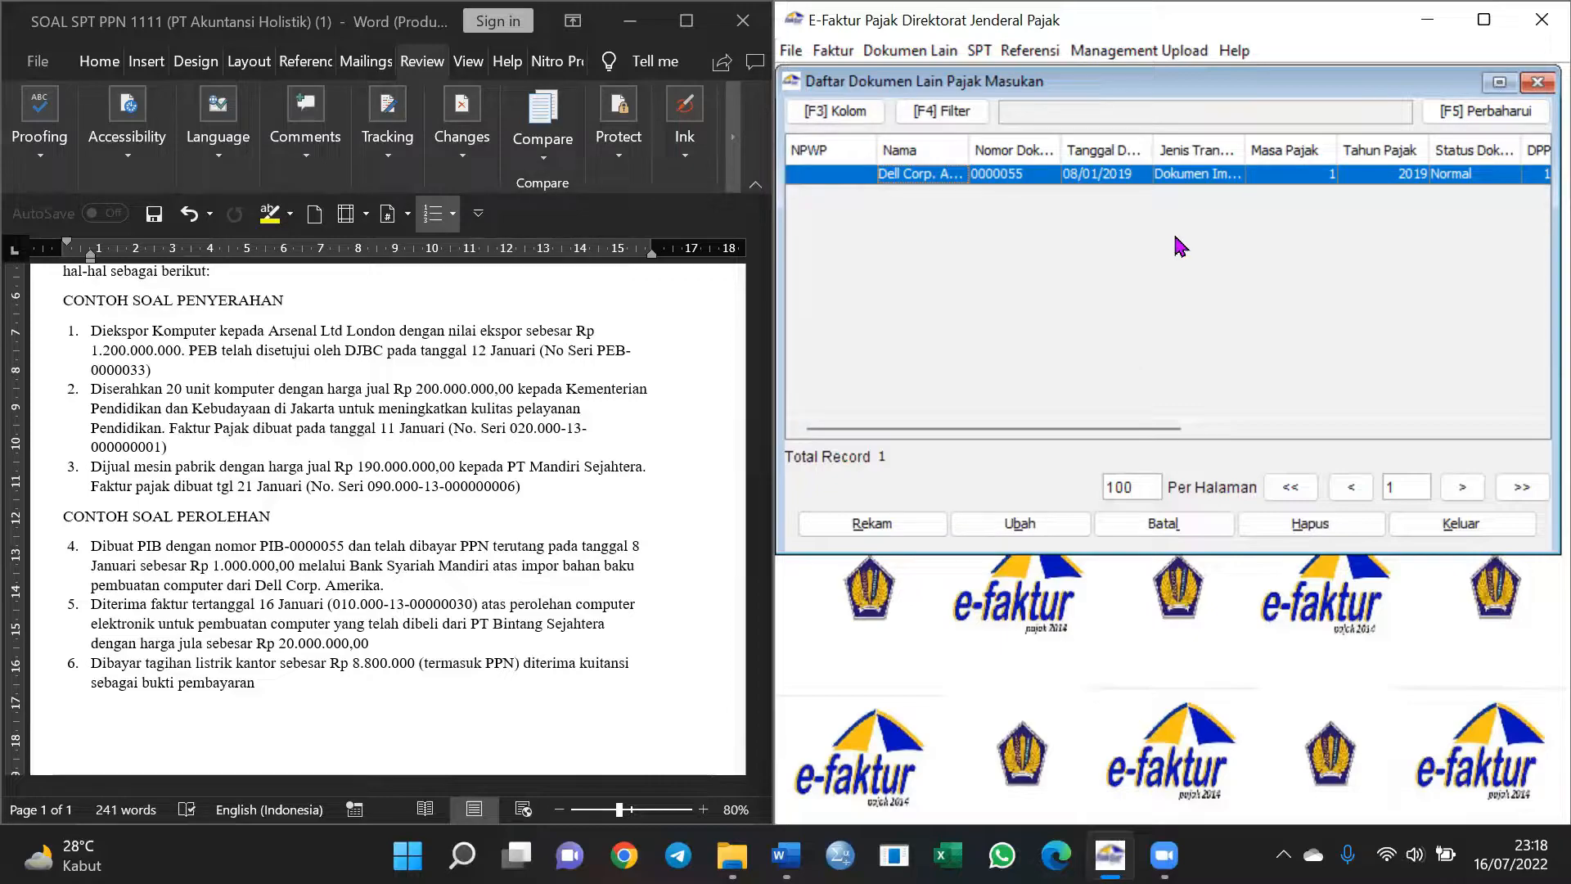
click(1536, 84)
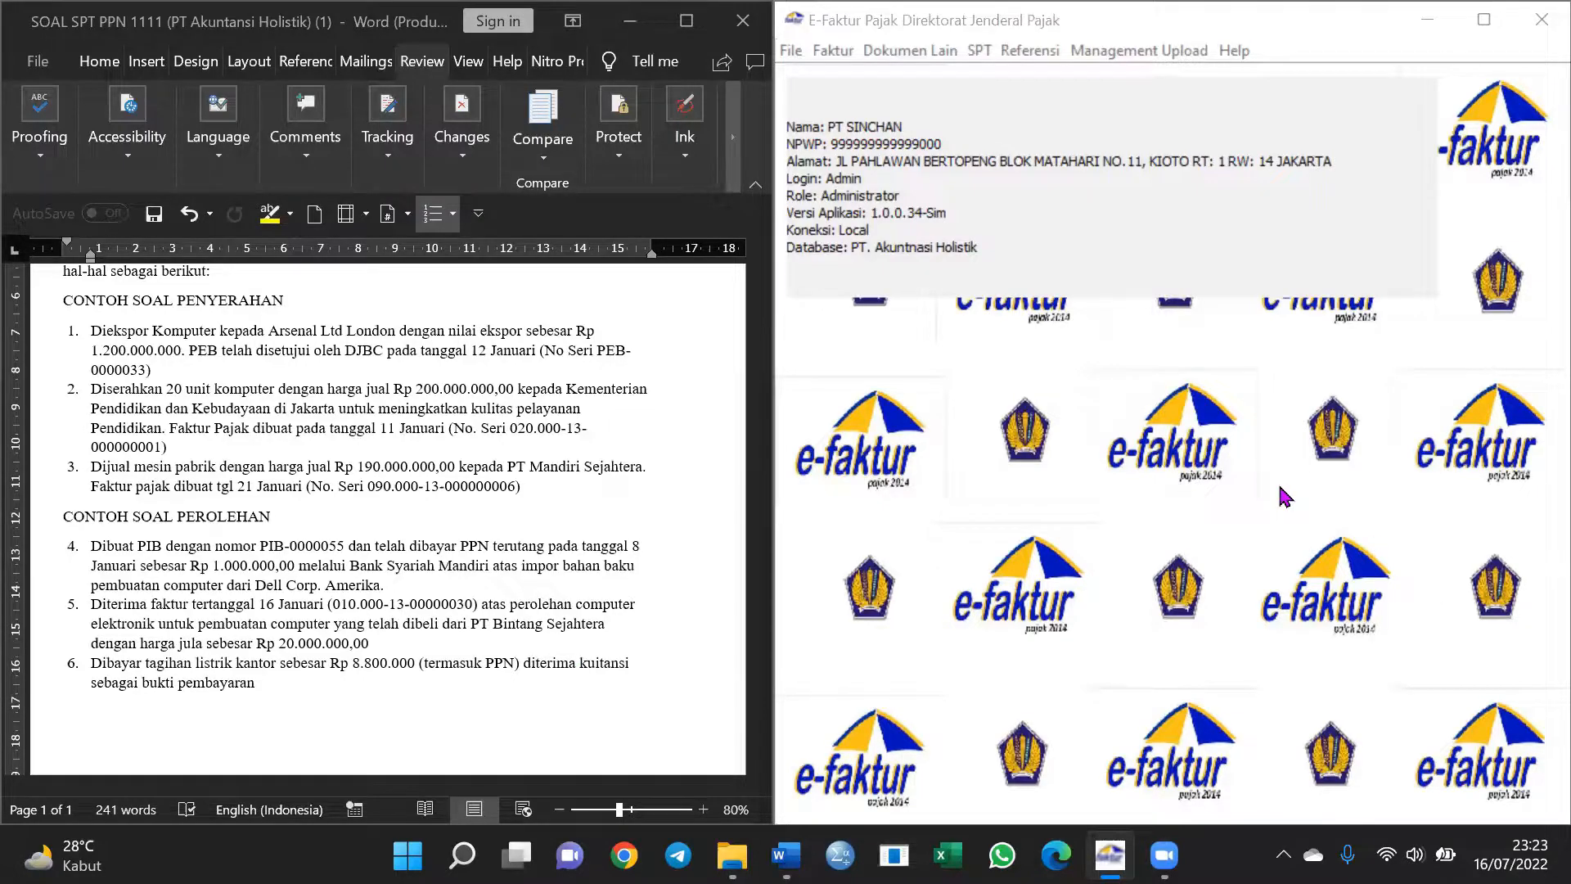
Open the Daftar Faktur Pajak Masukan list via Faktur > Pajak Masukan > Administrasi Faktur
click(832, 51)
mouse_move(851, 97)
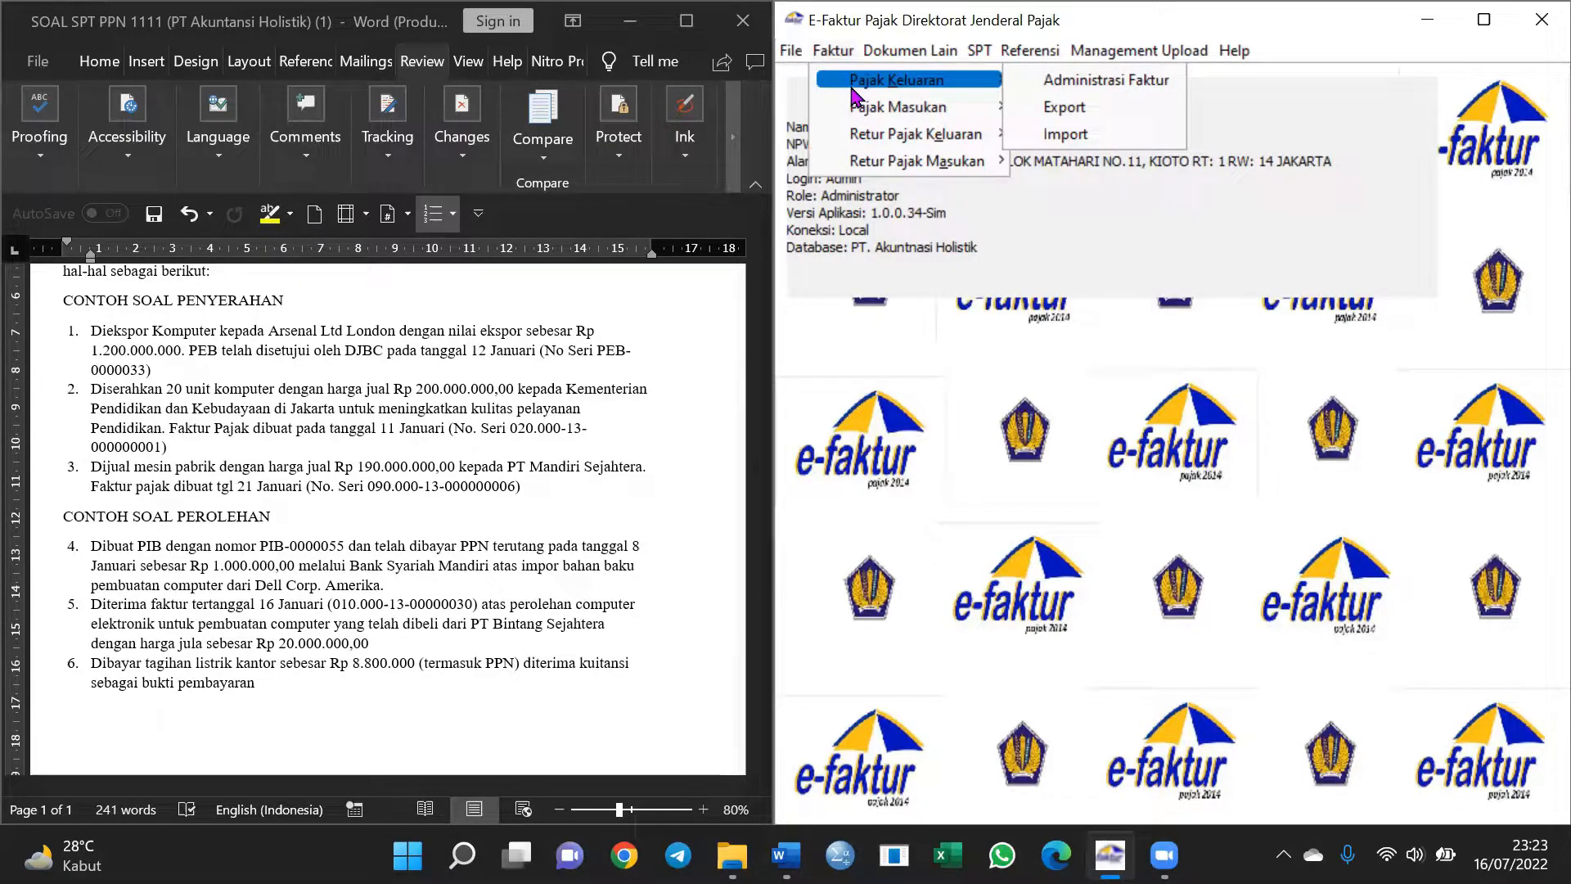
mouse_move(888, 121)
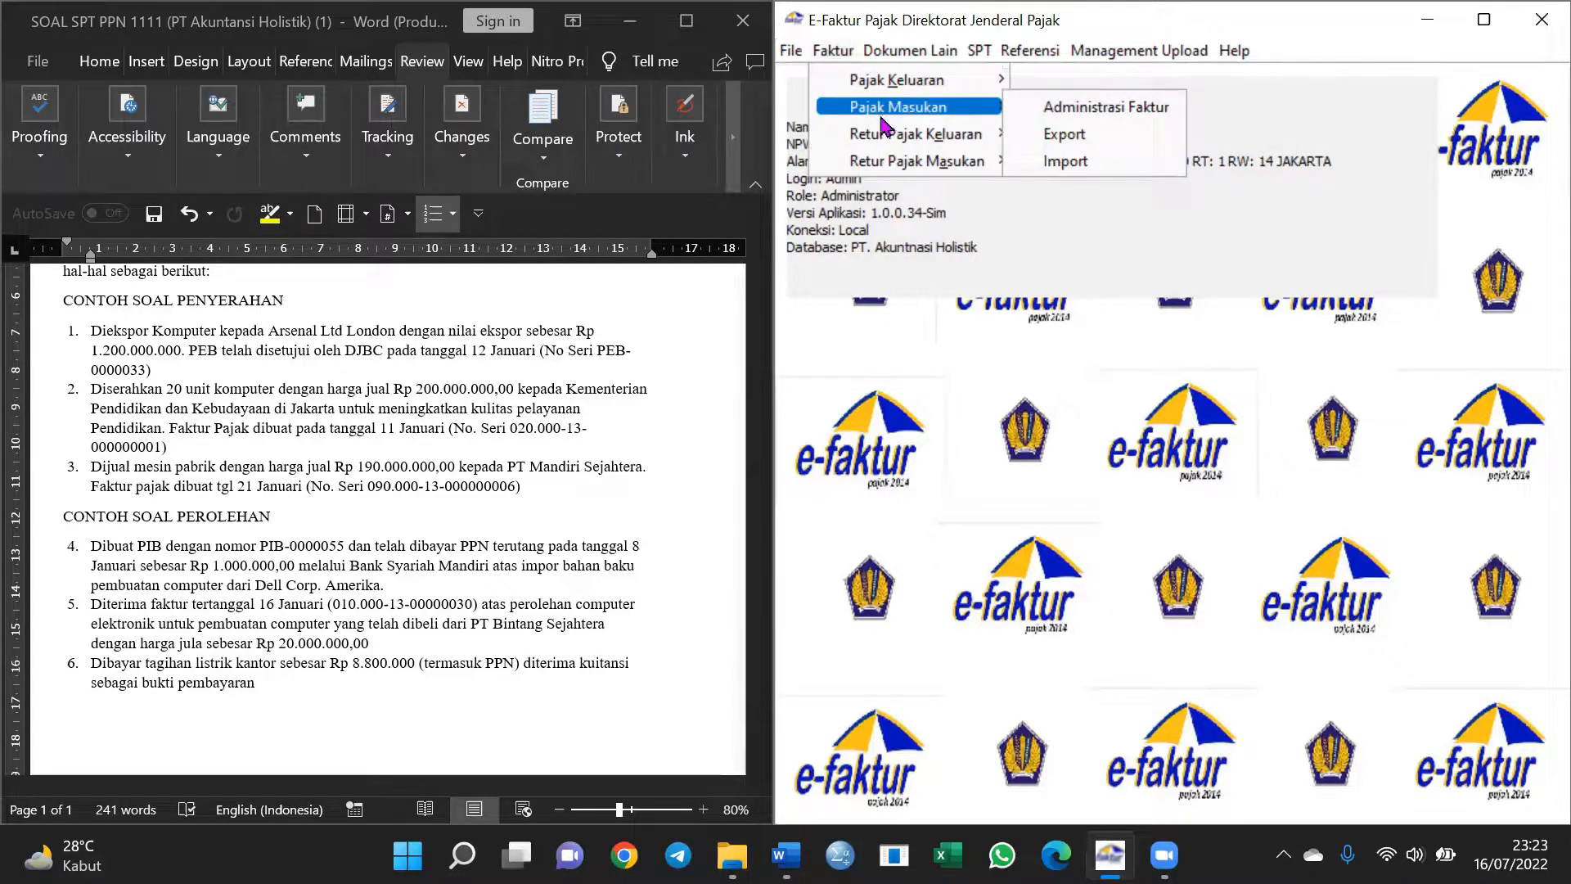
mouse_move(861, 172)
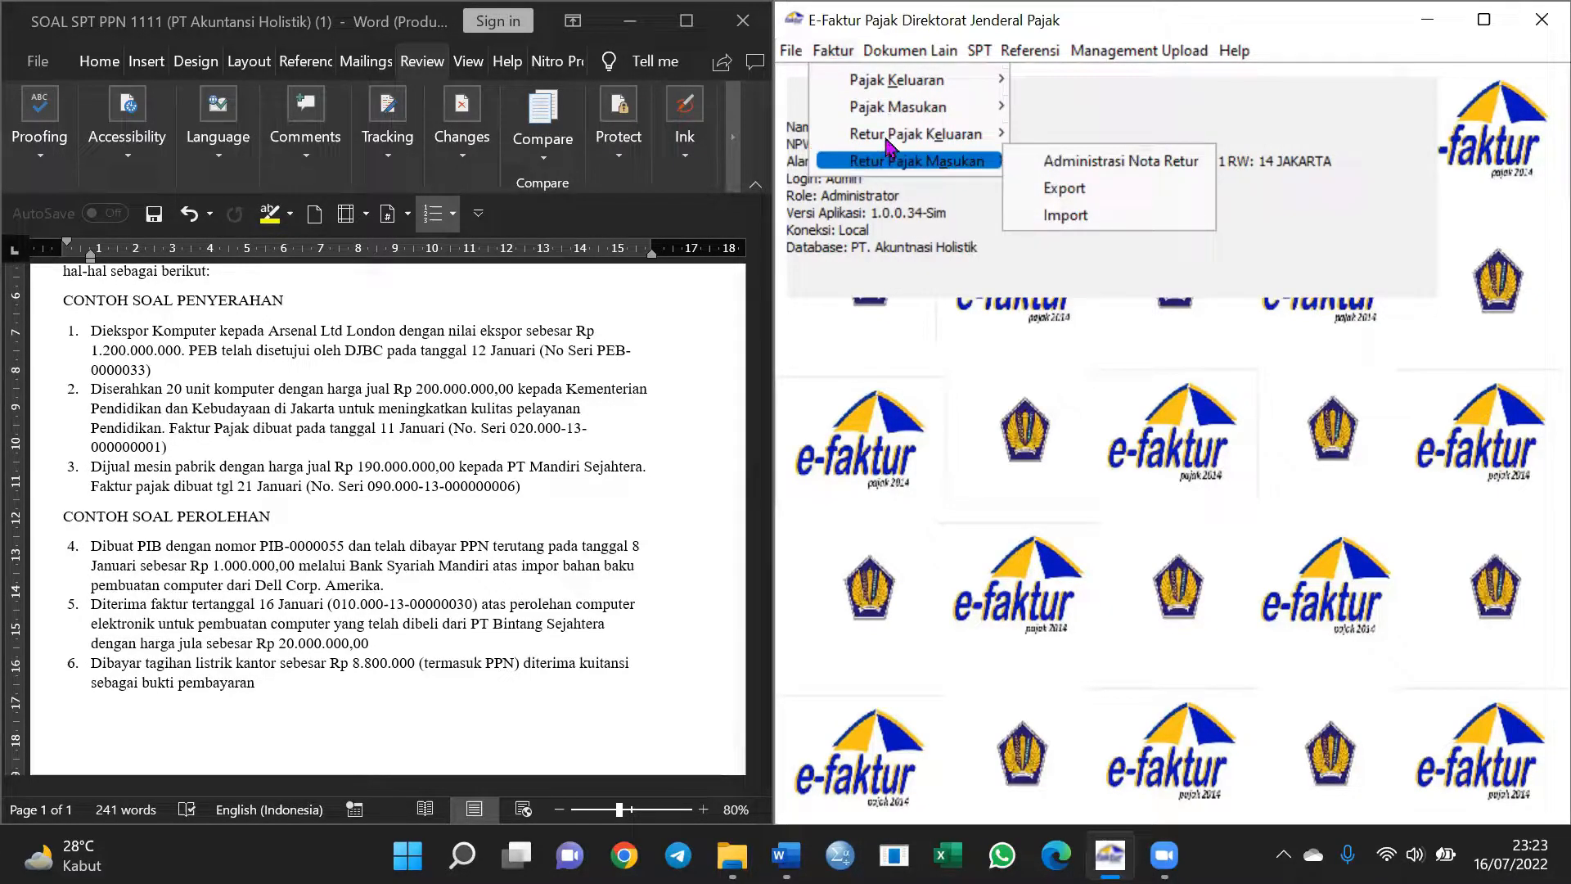
click(1055, 106)
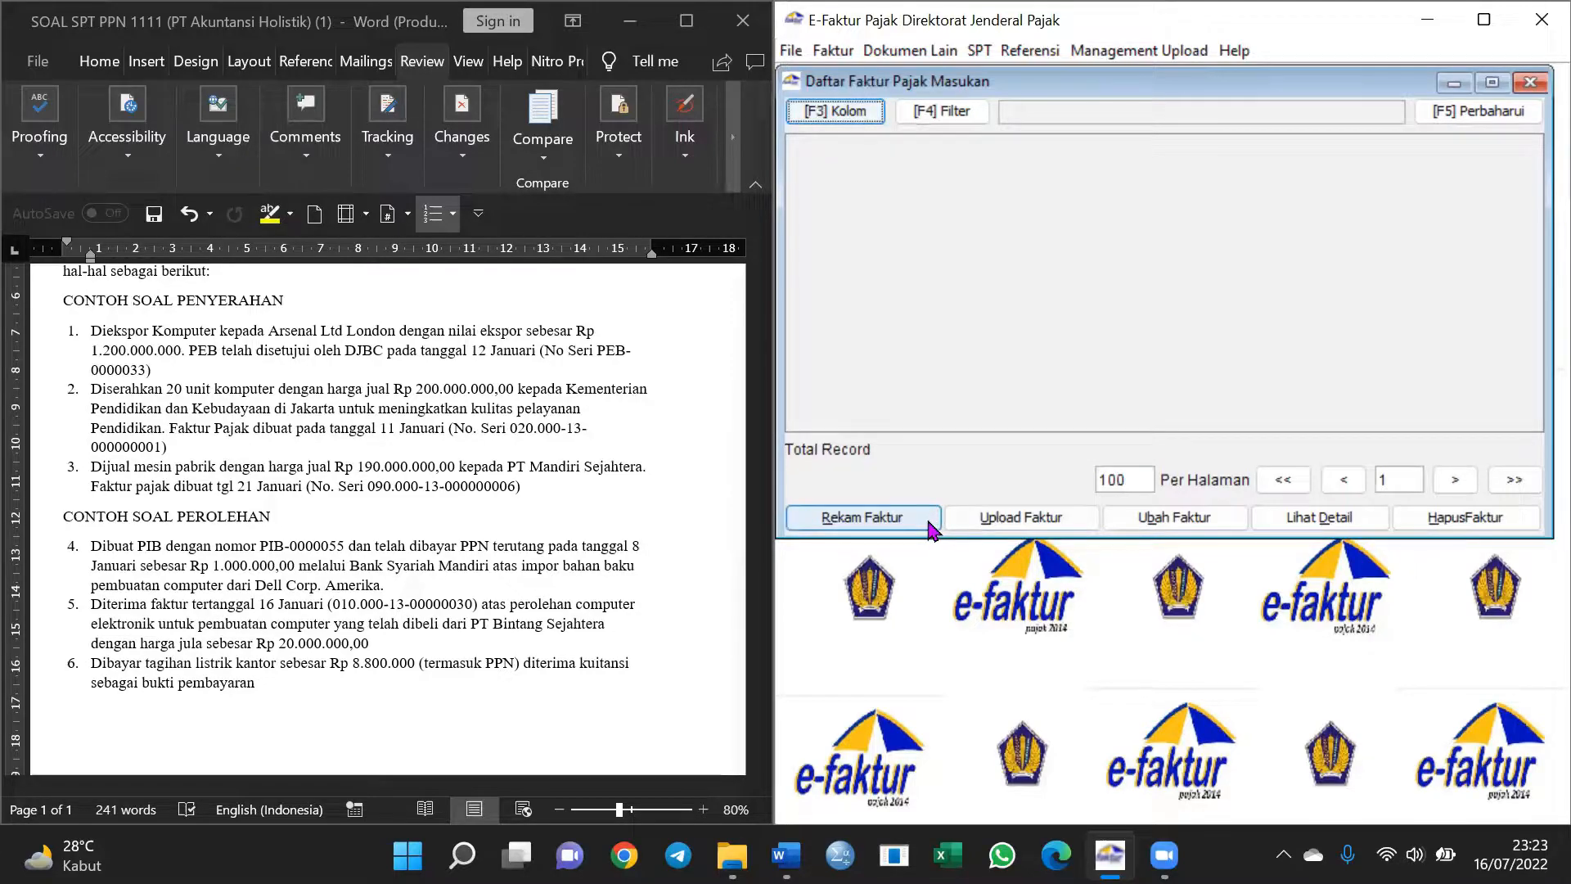
Record new input invoice 010.000-19.00001504, look up the supplier's NPWP, and choose to create a new counterparty
click(898, 524)
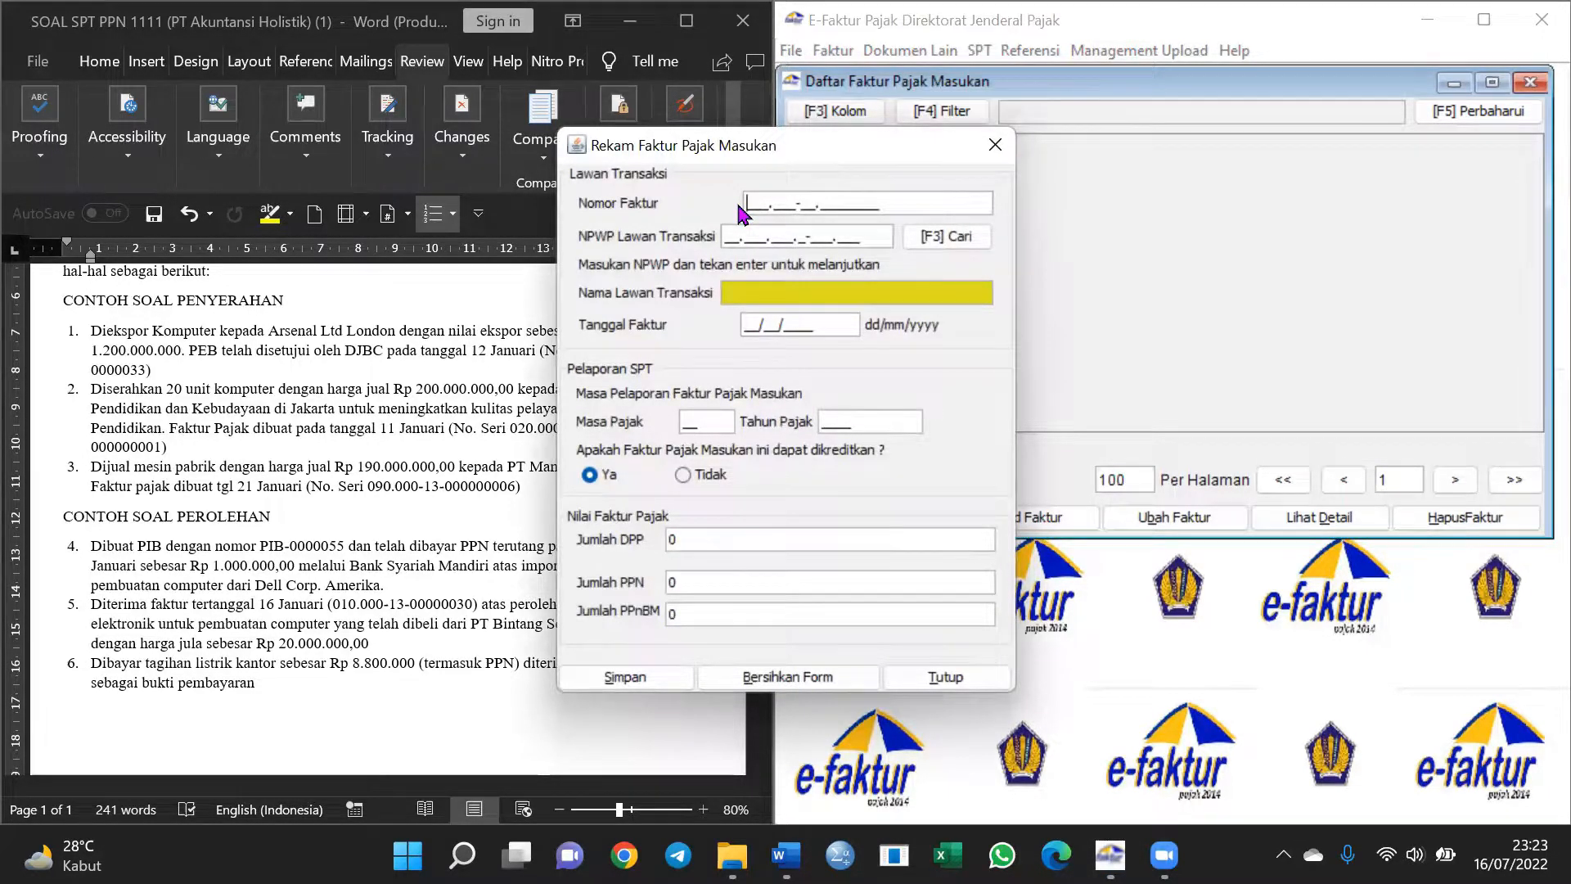
click(759, 203)
text(010.000-19.00001504)
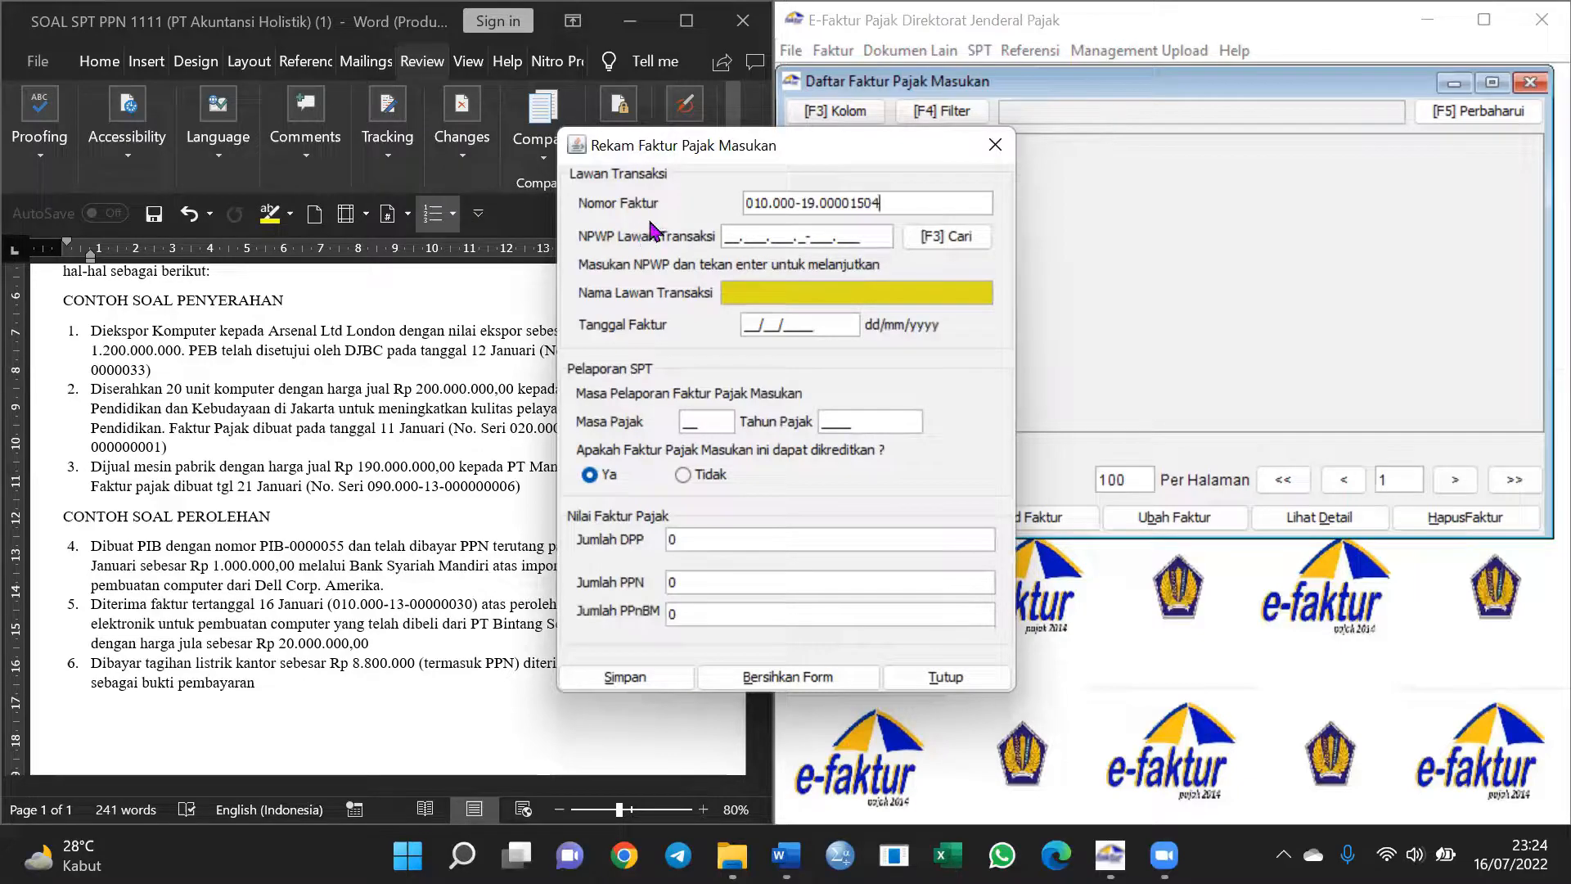
click(729, 236)
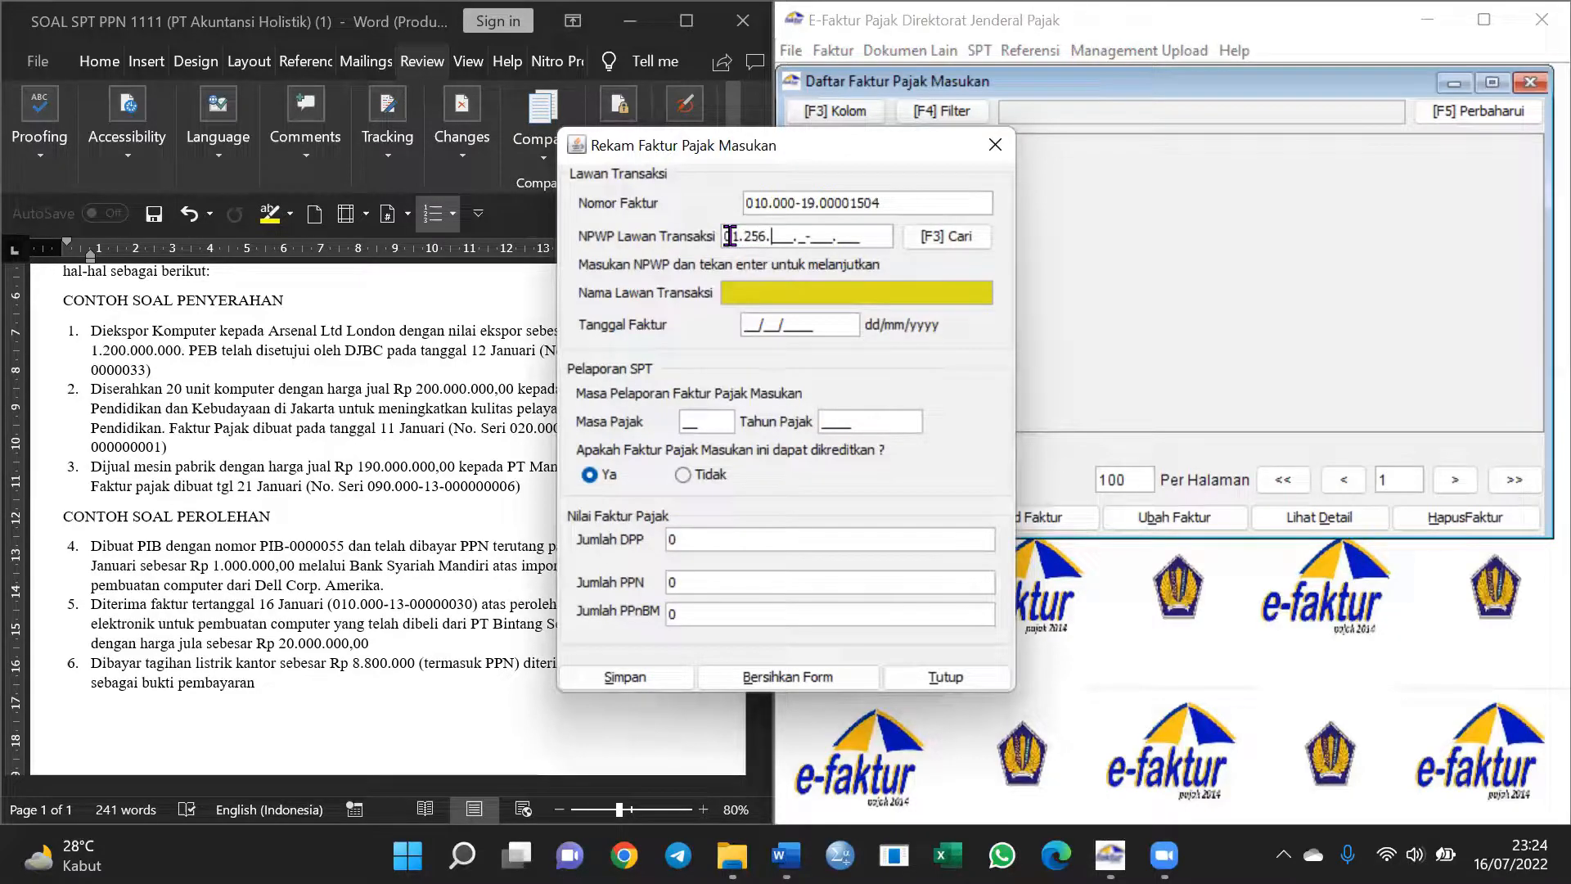
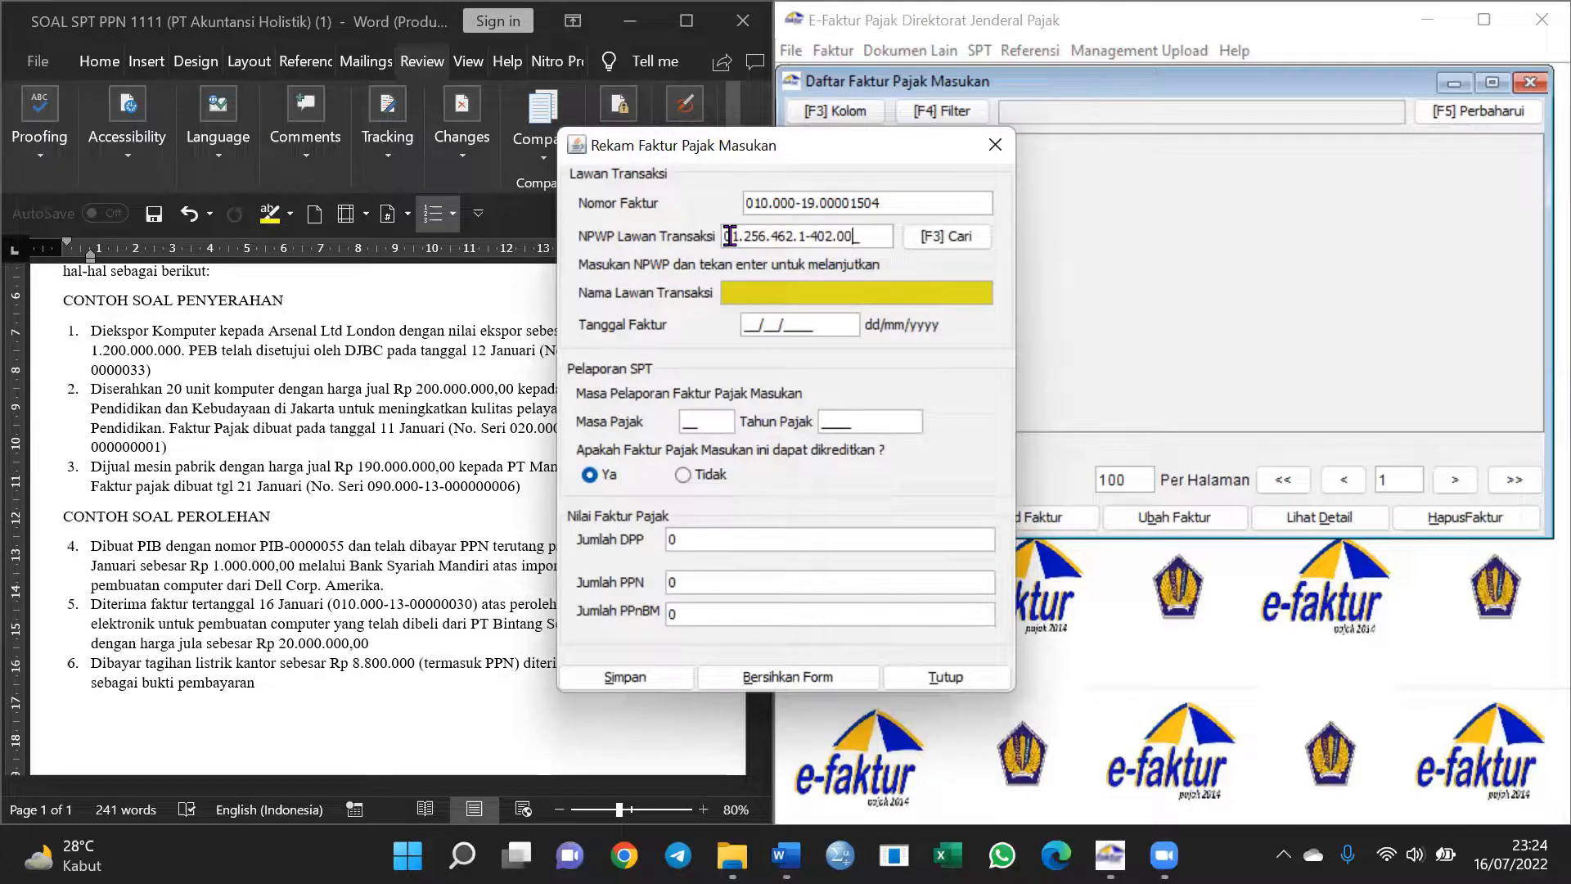
key(Return)
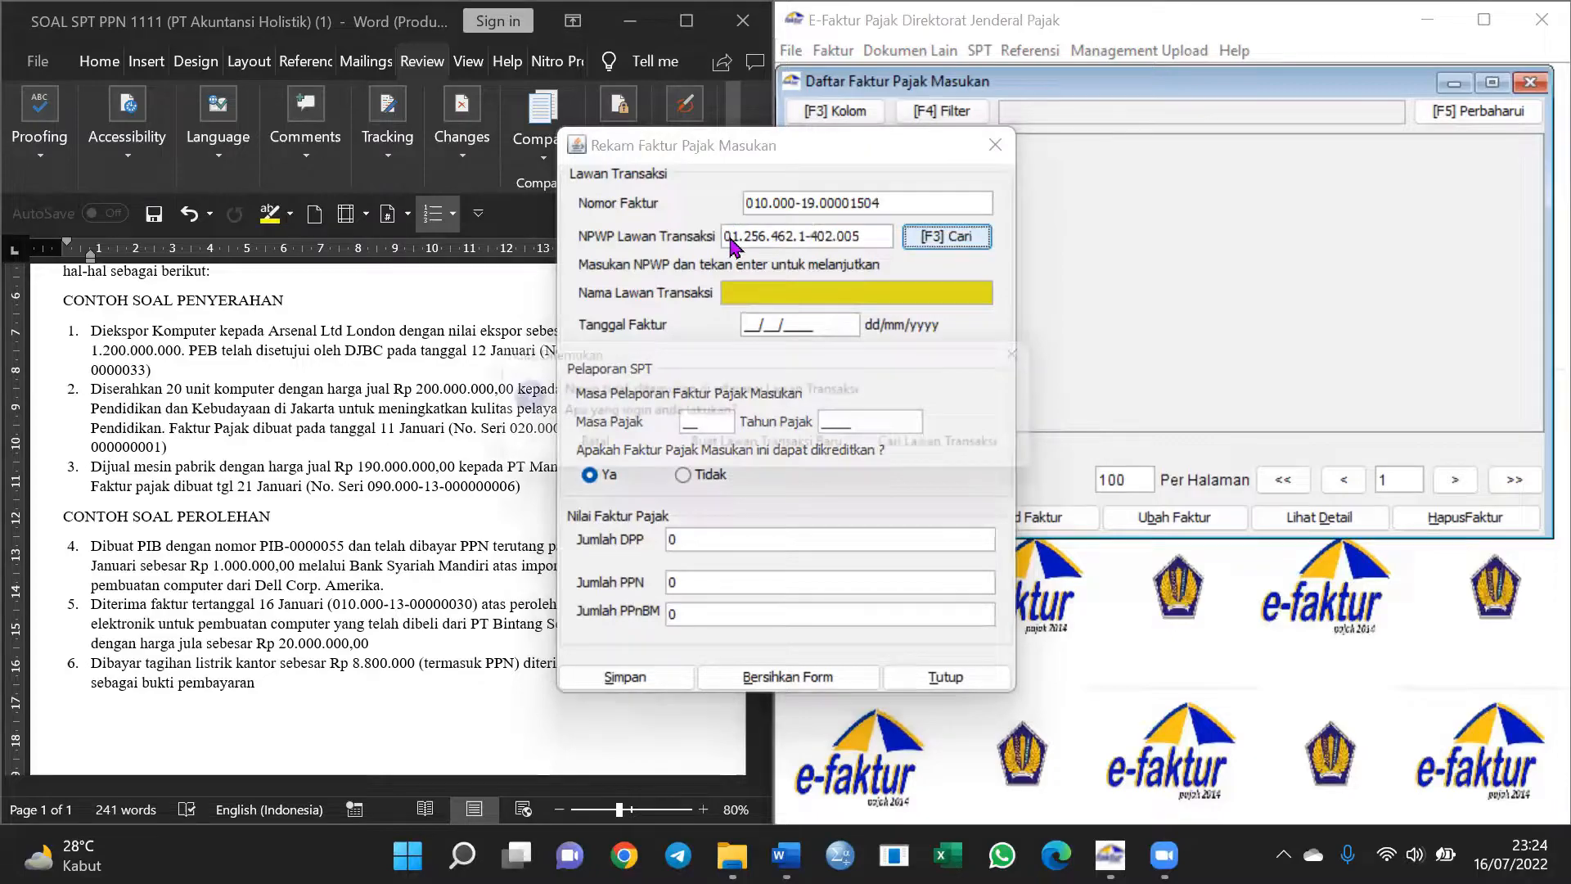
click(822, 449)
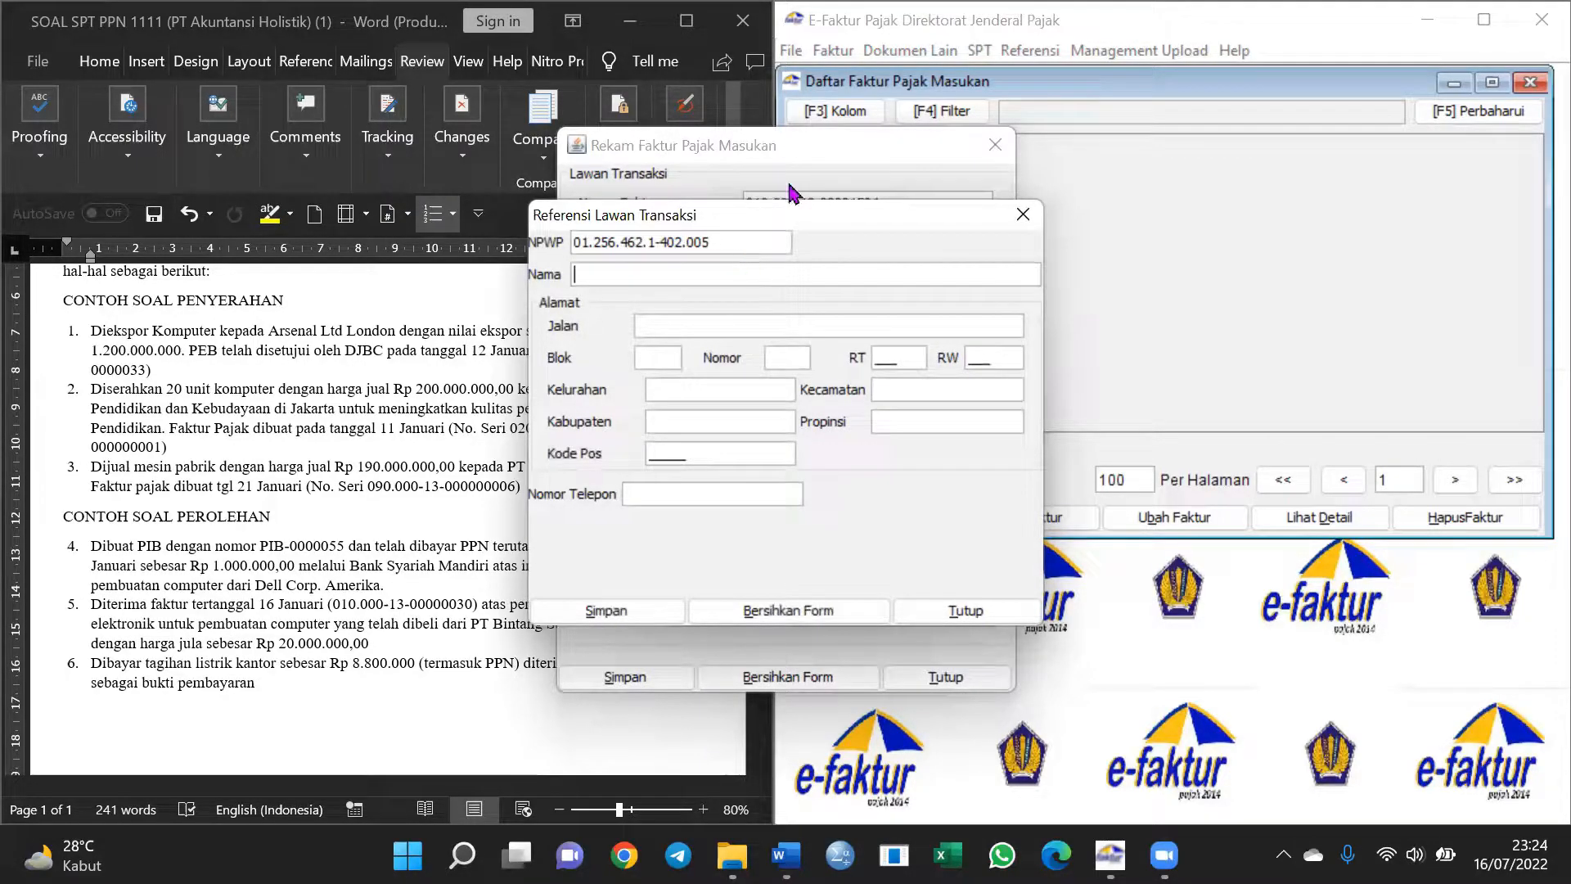
Name the counterparty 'PT Bintang Sejahtrera' with '-' for street, block and house number
drag(802, 219, 1027, 297)
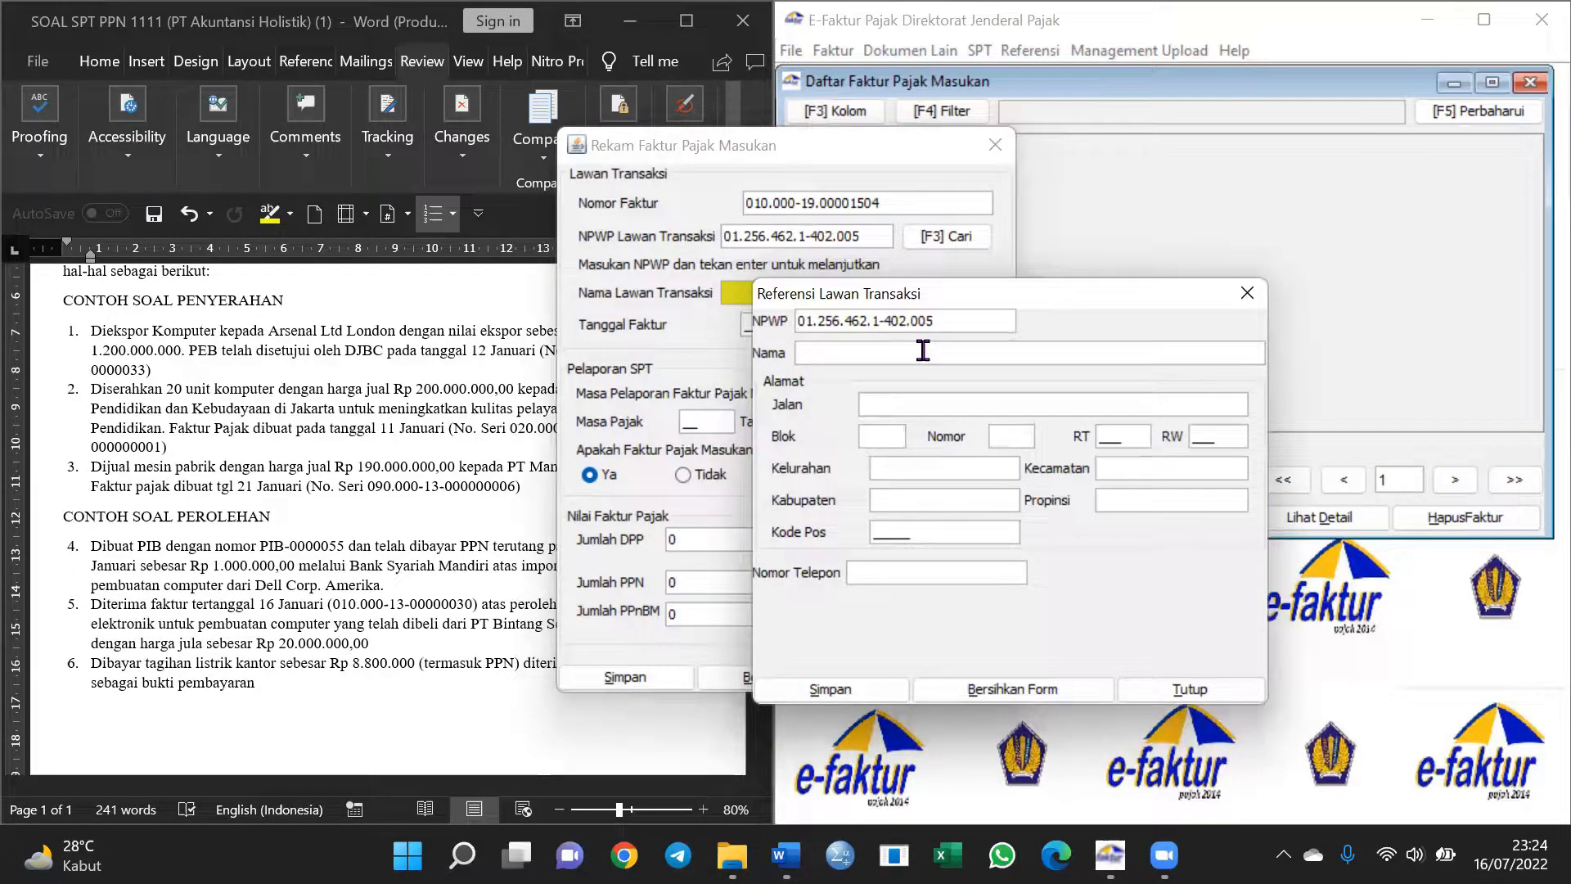
text(PT Bintang Seja)
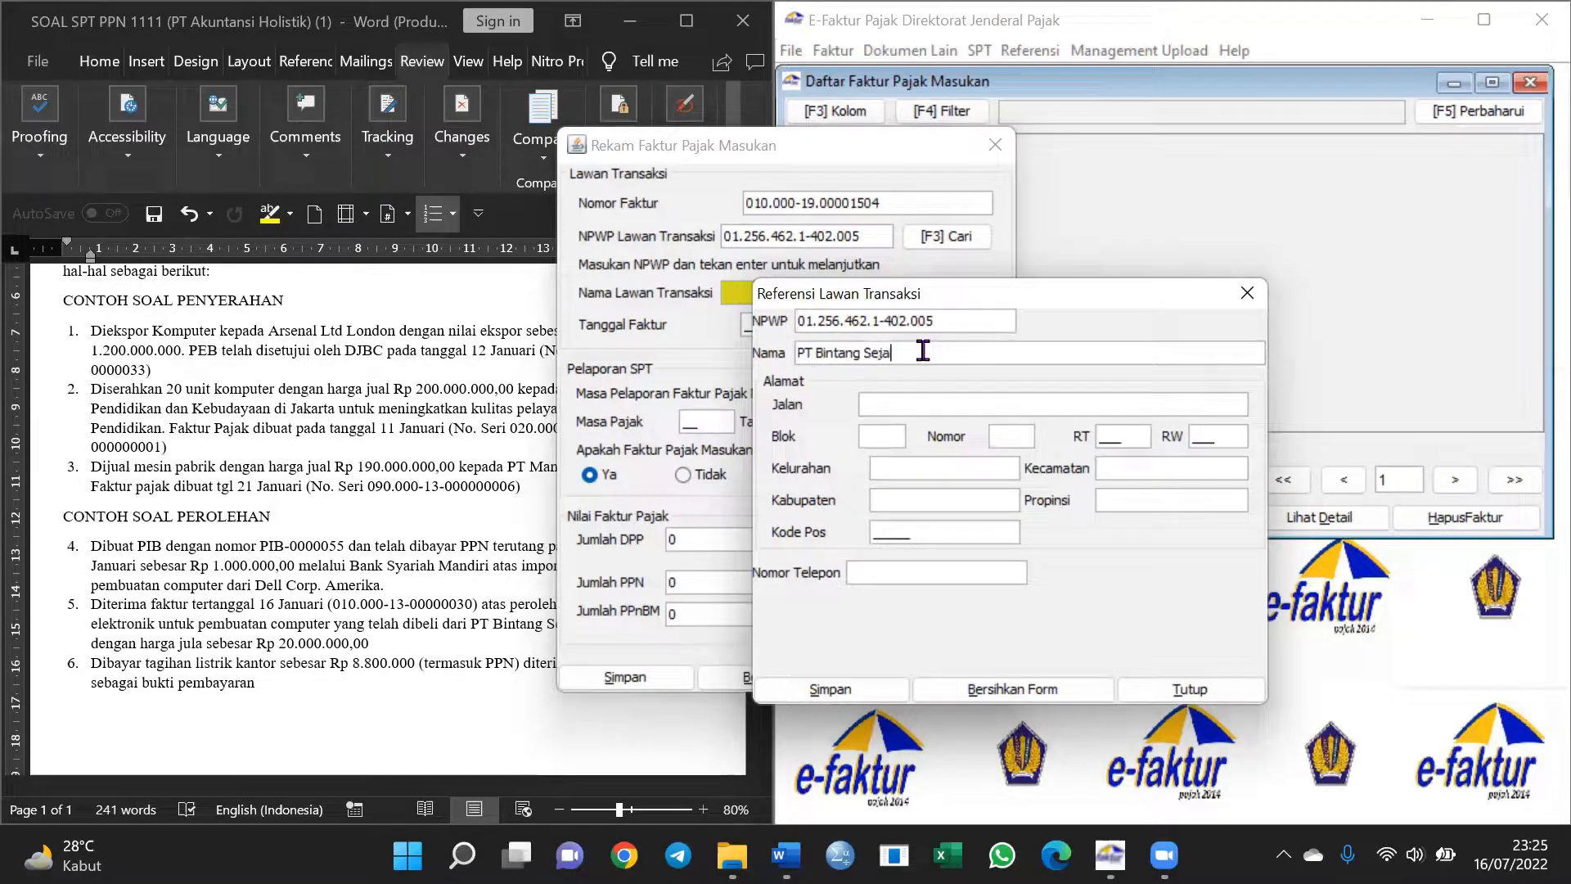
text(htrera)
click(930, 409)
text(-)
click(882, 439)
text(-)
click(1020, 437)
text(-)
Set RT 064 and RW 002, with '-' for Kelurahan and Kabupaten, and fill Kecamatan/Propinsi
click(1114, 427)
text(06)
text(4)
click(1239, 436)
text(002)
click(961, 465)
text(-)
click(946, 500)
text(--)
click(1129, 499)
text(-)
Enter the counterparty's postal code/phone number and save the new counterparty
click(896, 527)
text(86214)
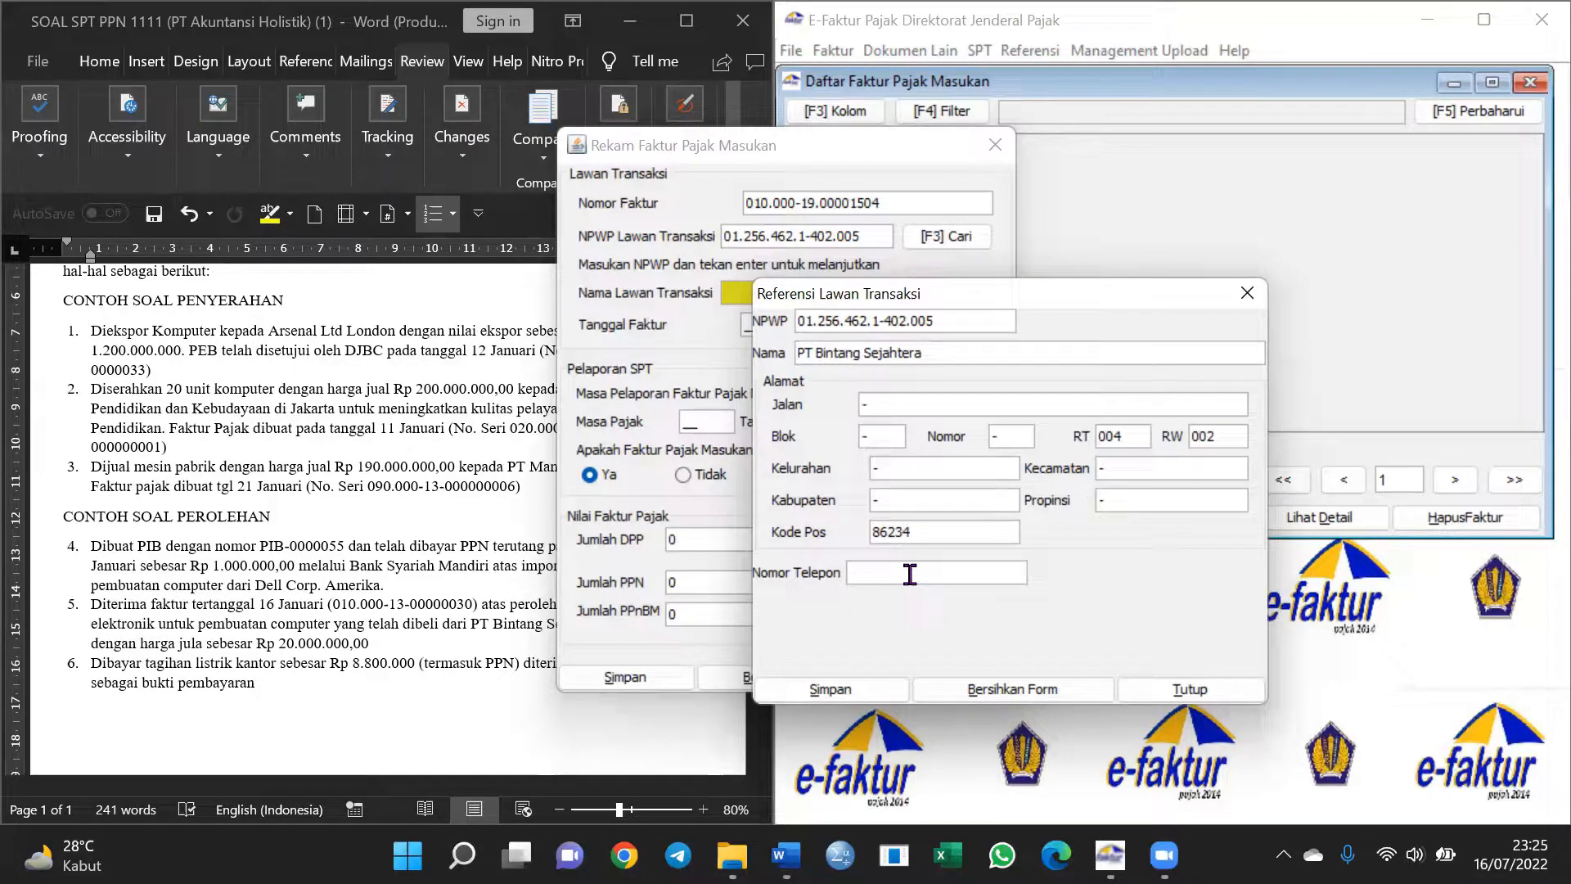
text(02134566)
click(878, 696)
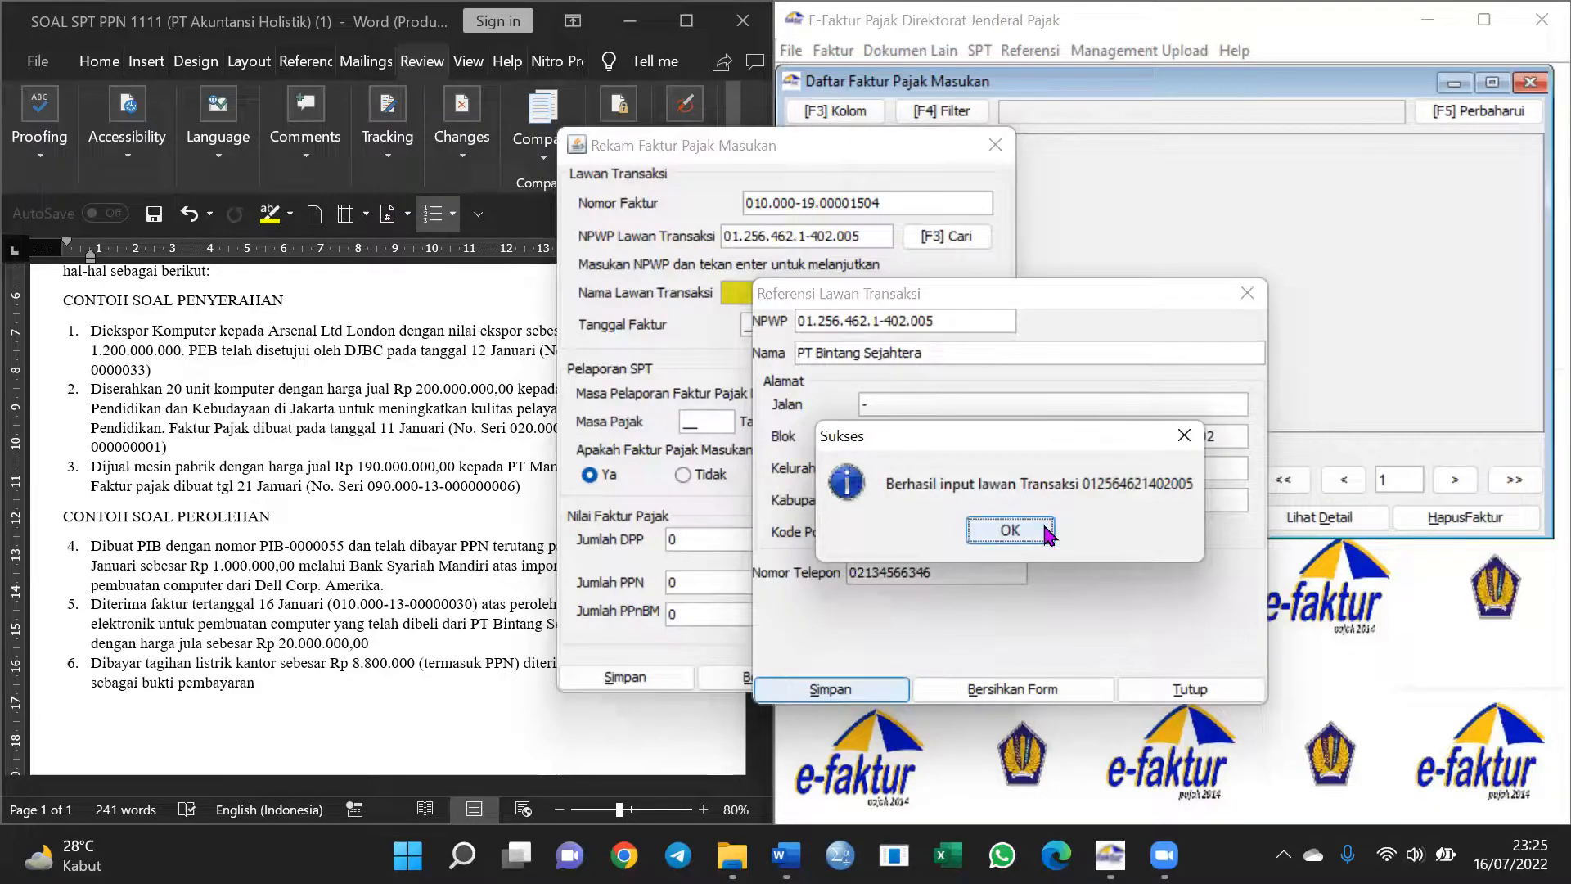
click(1019, 532)
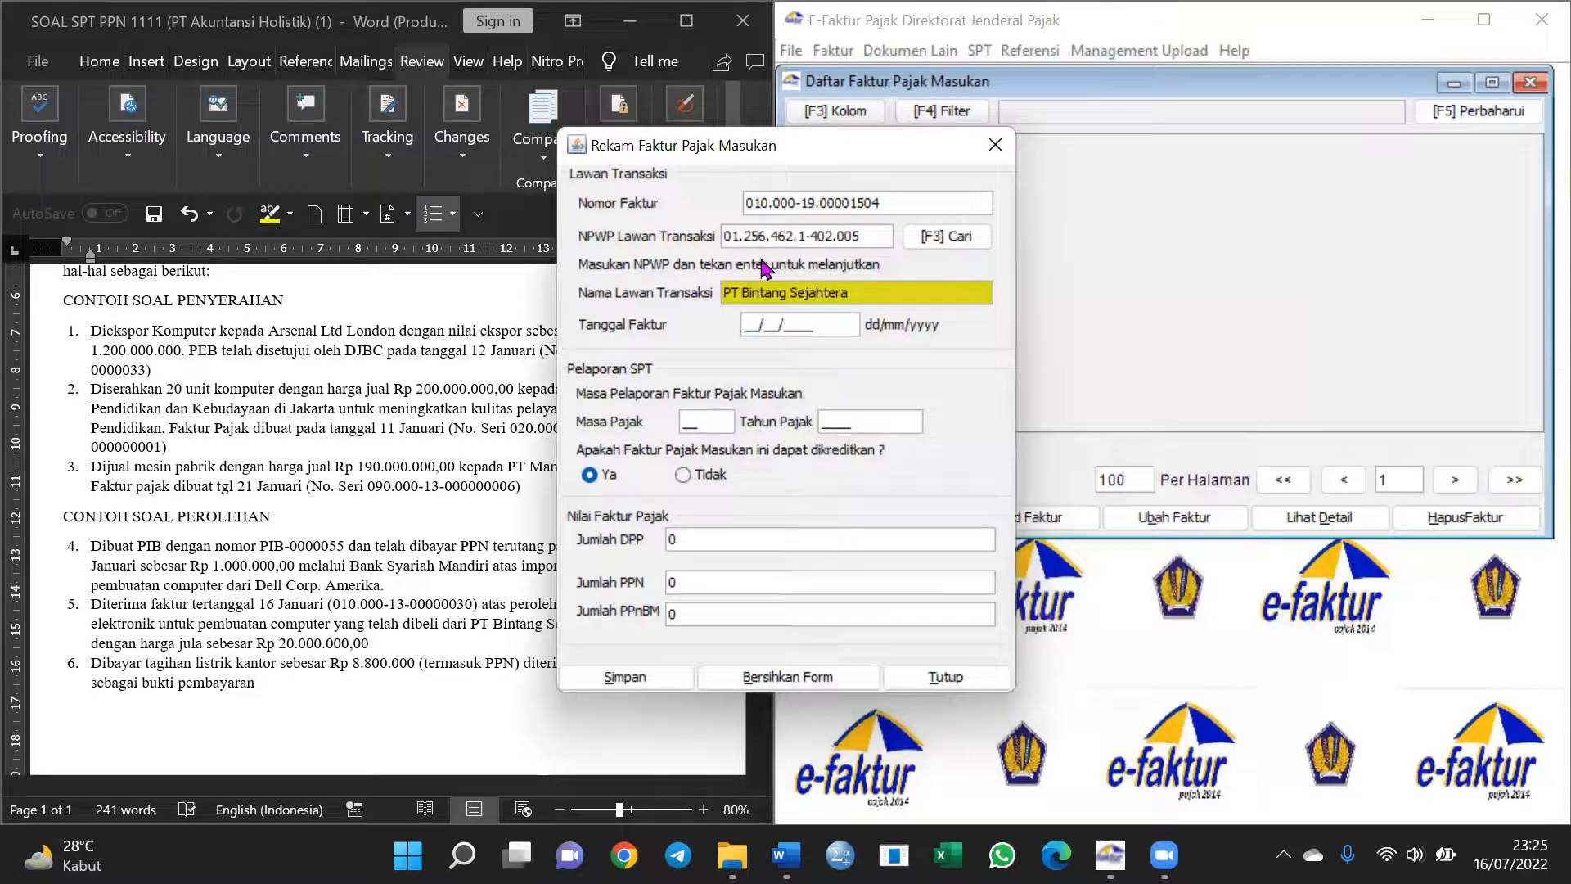
Set invoice date 16/01/2019 and period 01/2019, keeping the invoice creditable (Ya)
drag(787, 152, 1058, 156)
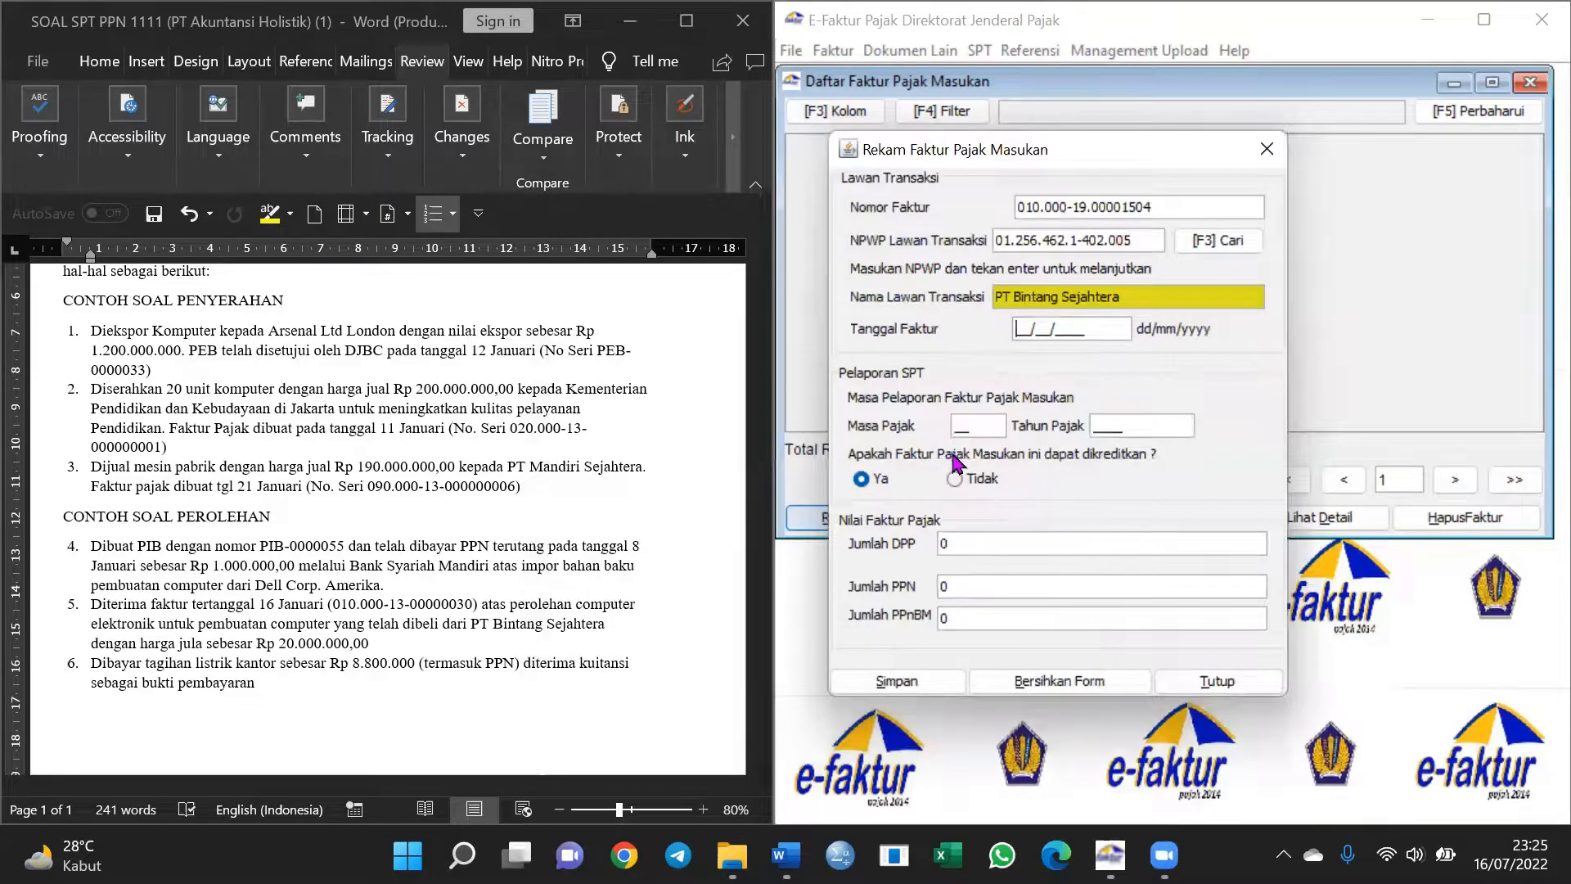
click(1027, 327)
text(16/01/2019)
click(985, 421)
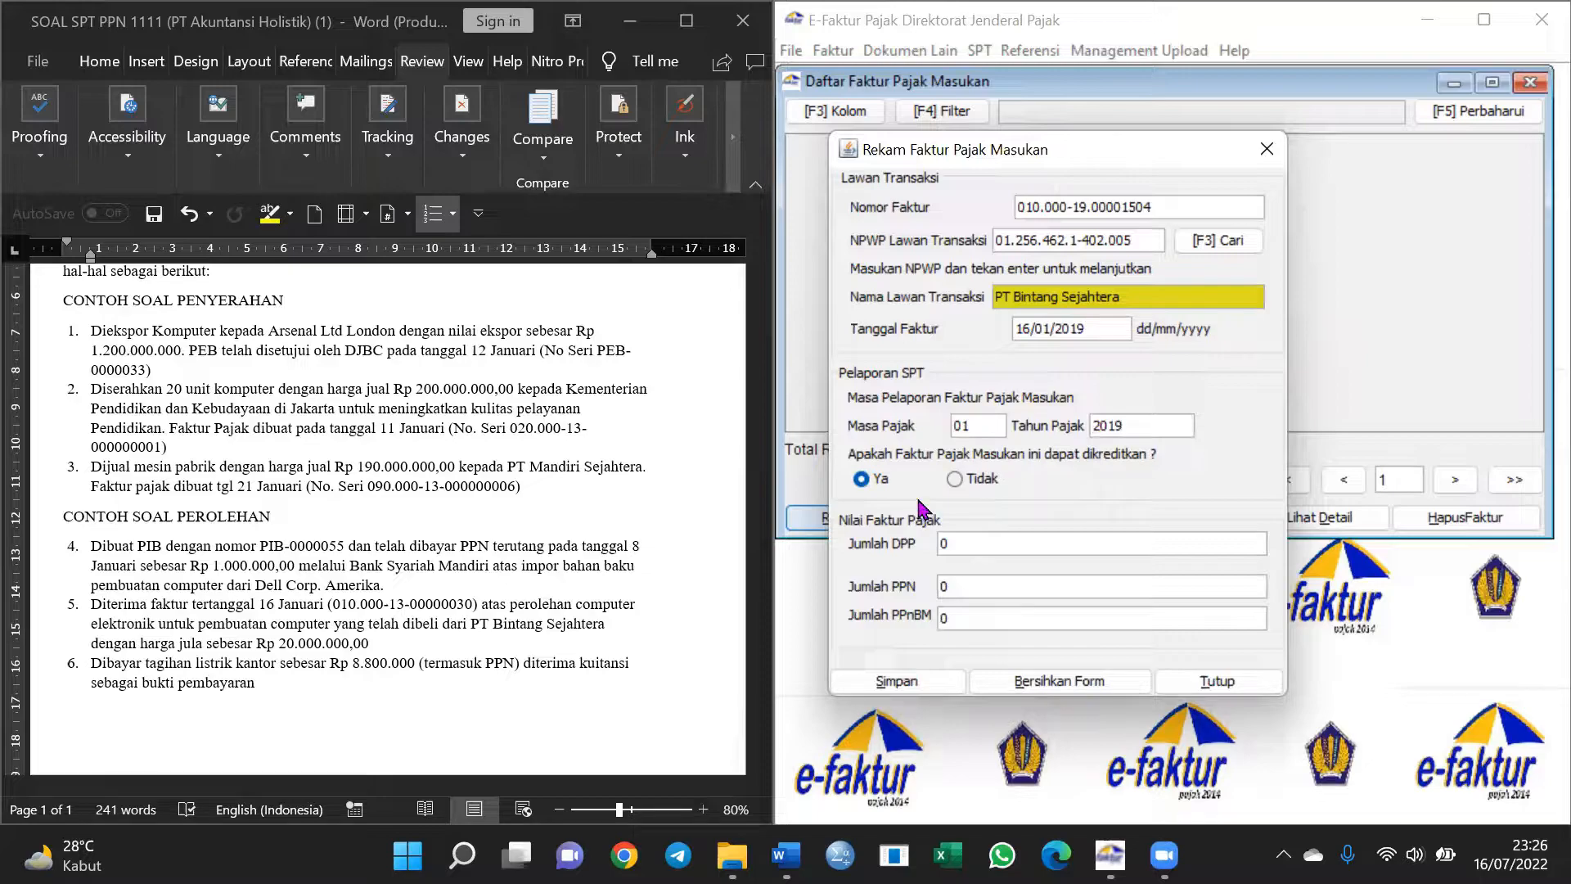
click(863, 481)
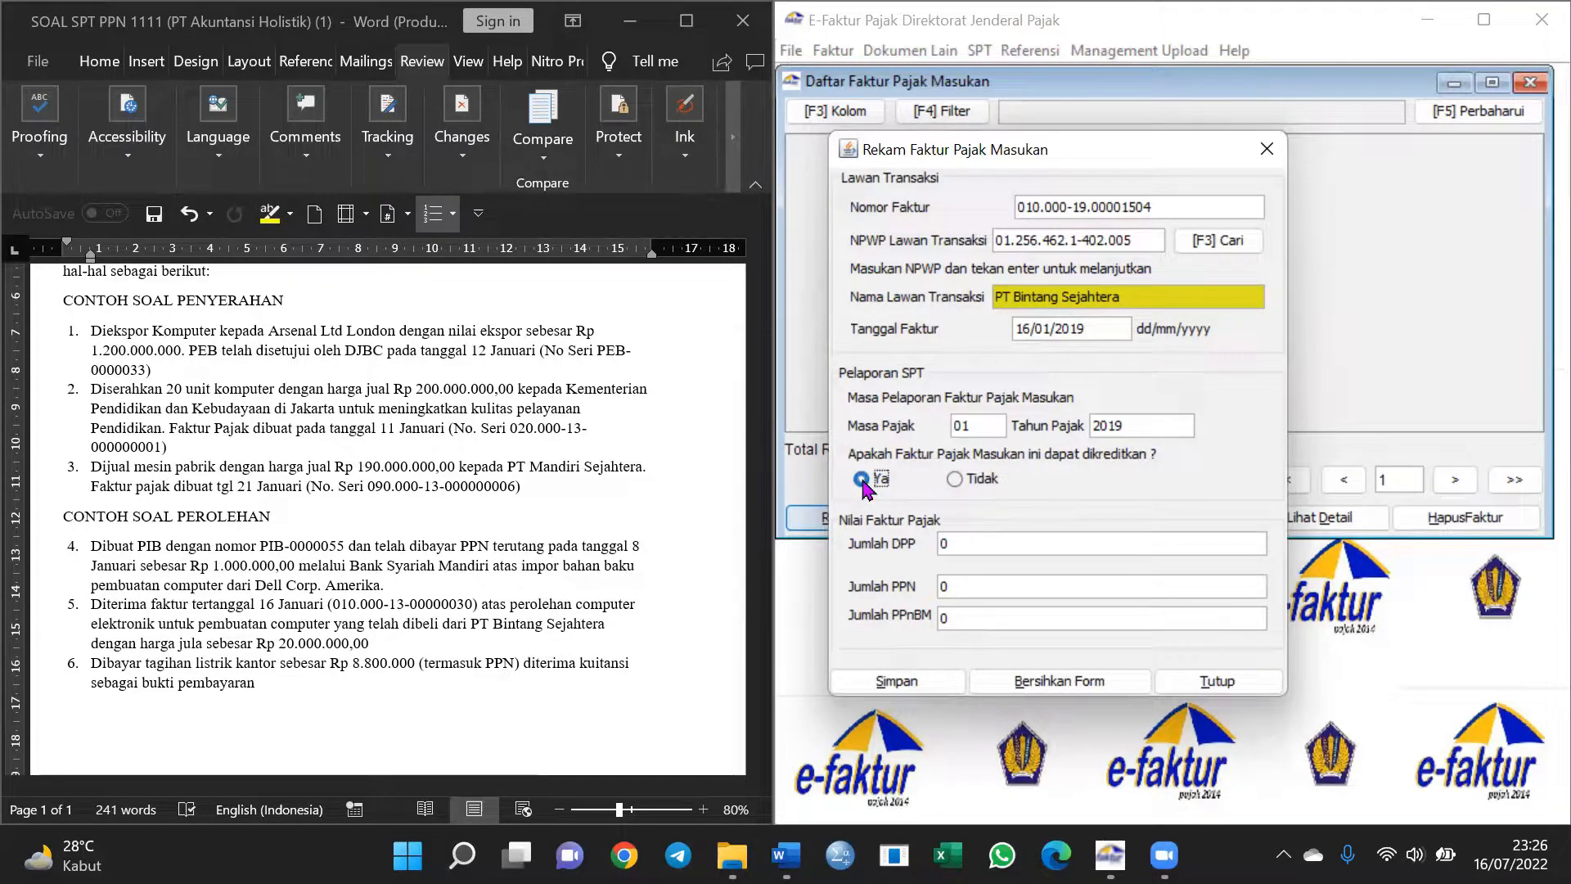
Enter DPP 20.000.000 so PPN 2.000.000 is calculated, then save the invoice
click(976, 546)
text(20.)
text(00)
text(0.000)
click(999, 589)
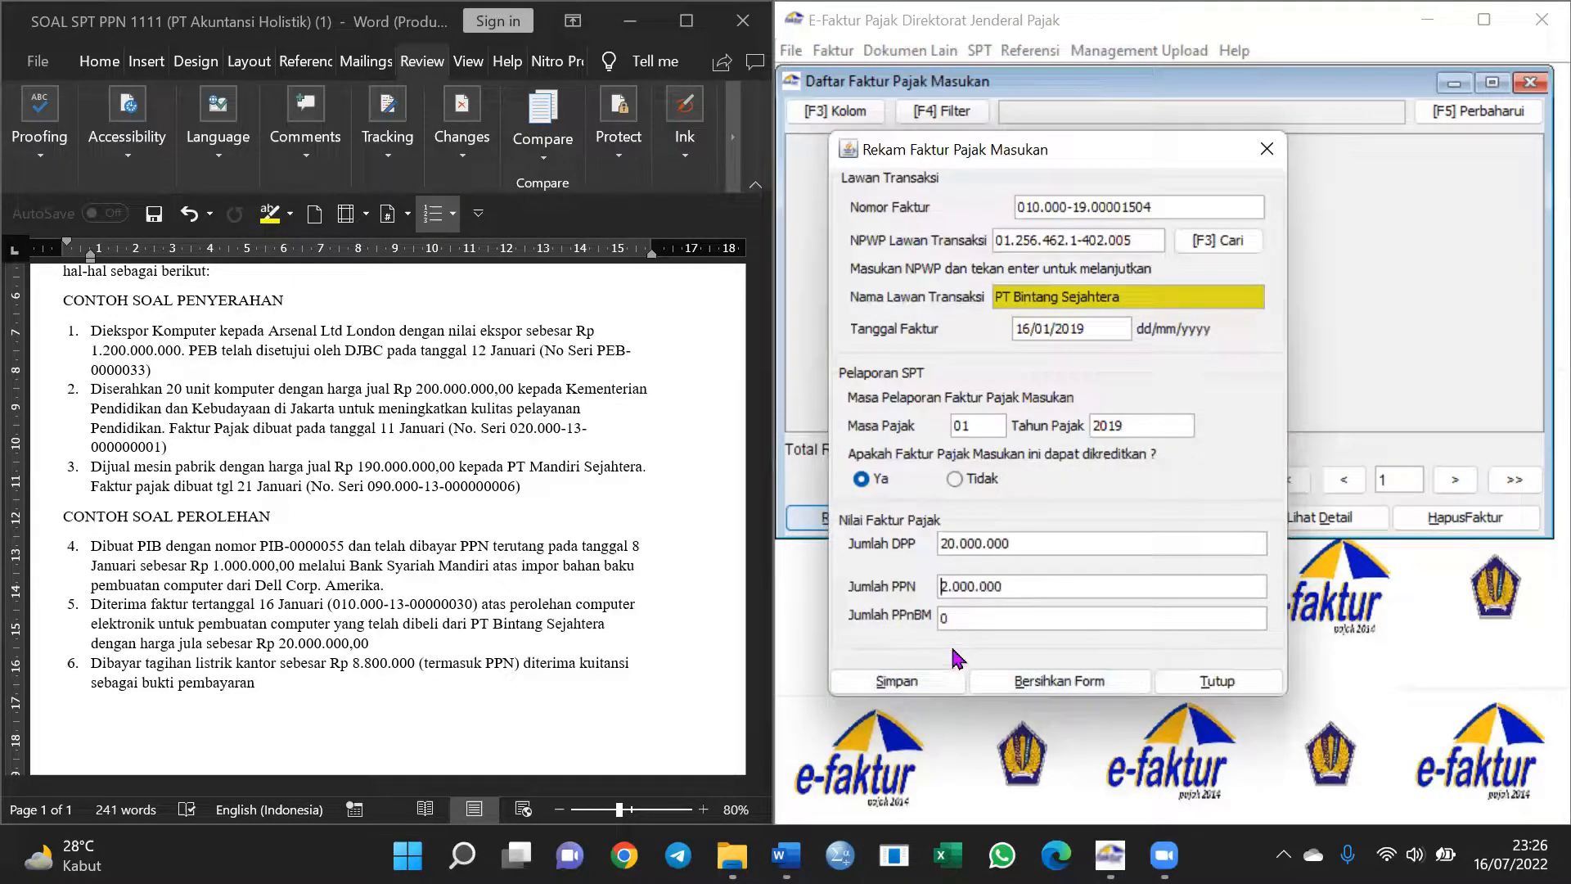
click(912, 689)
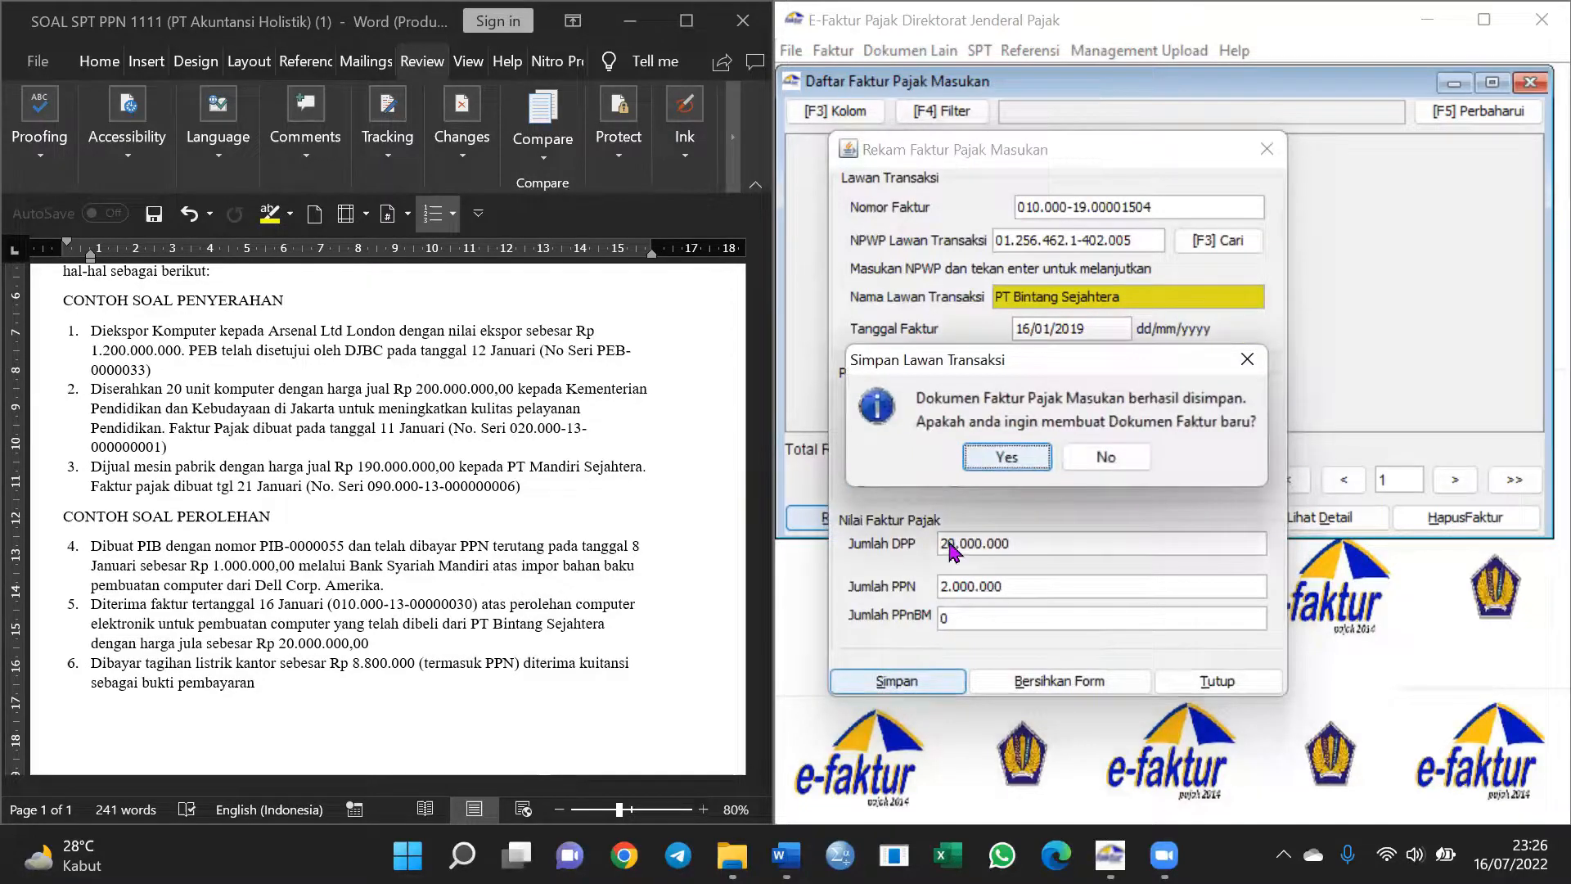
click(1008, 458)
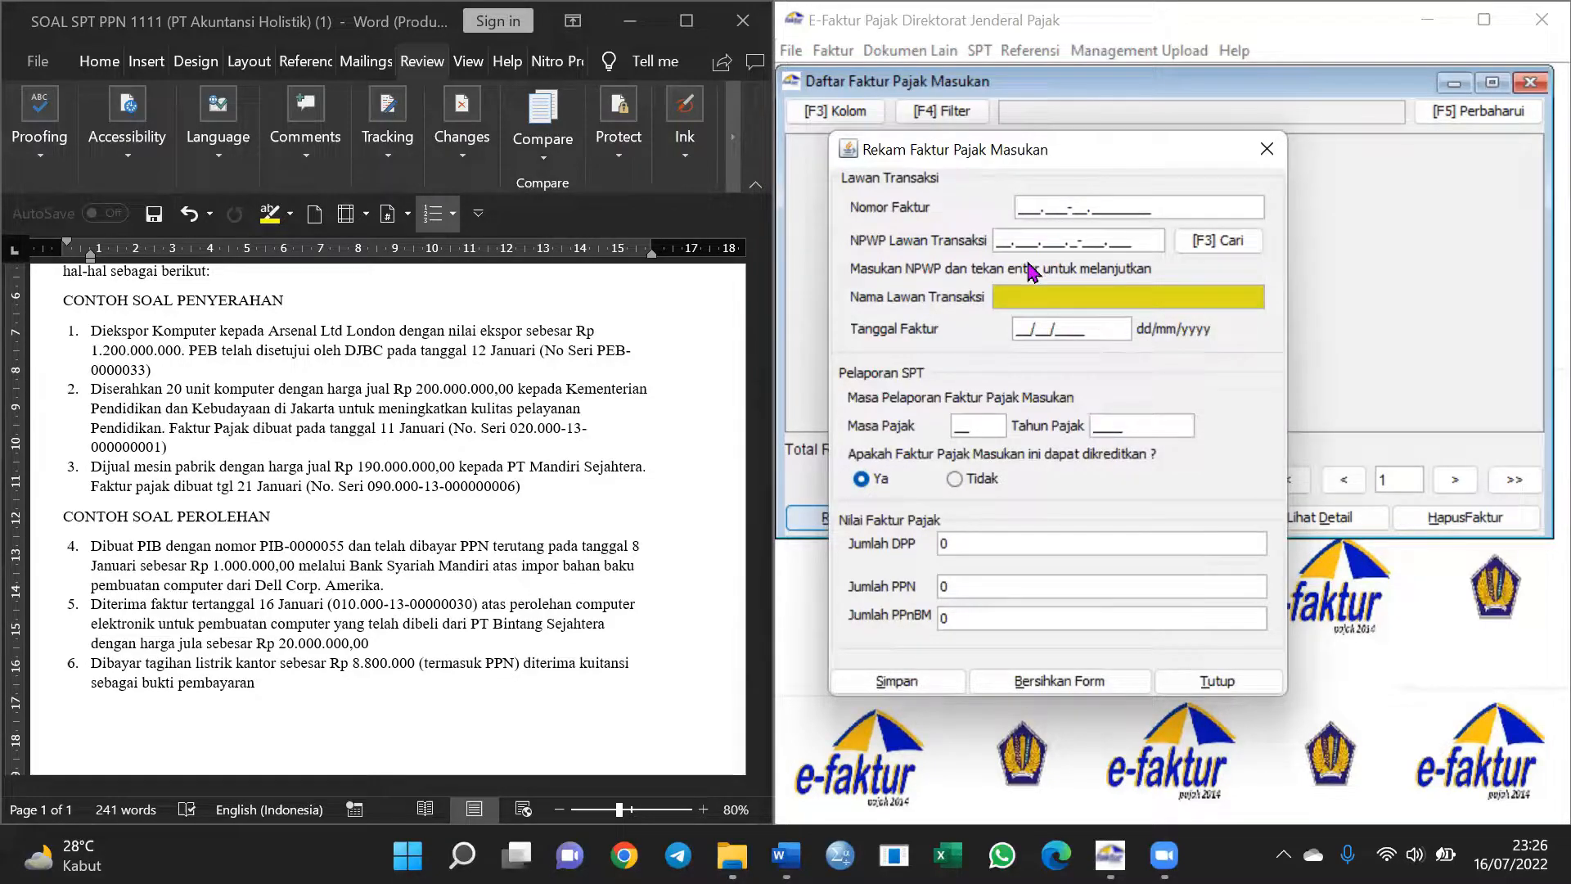
Enter invoice number 010.000-19.00001502 and the supplier's NPWP, then start registering it as a new counterparty
text(010.000-19.0000150)
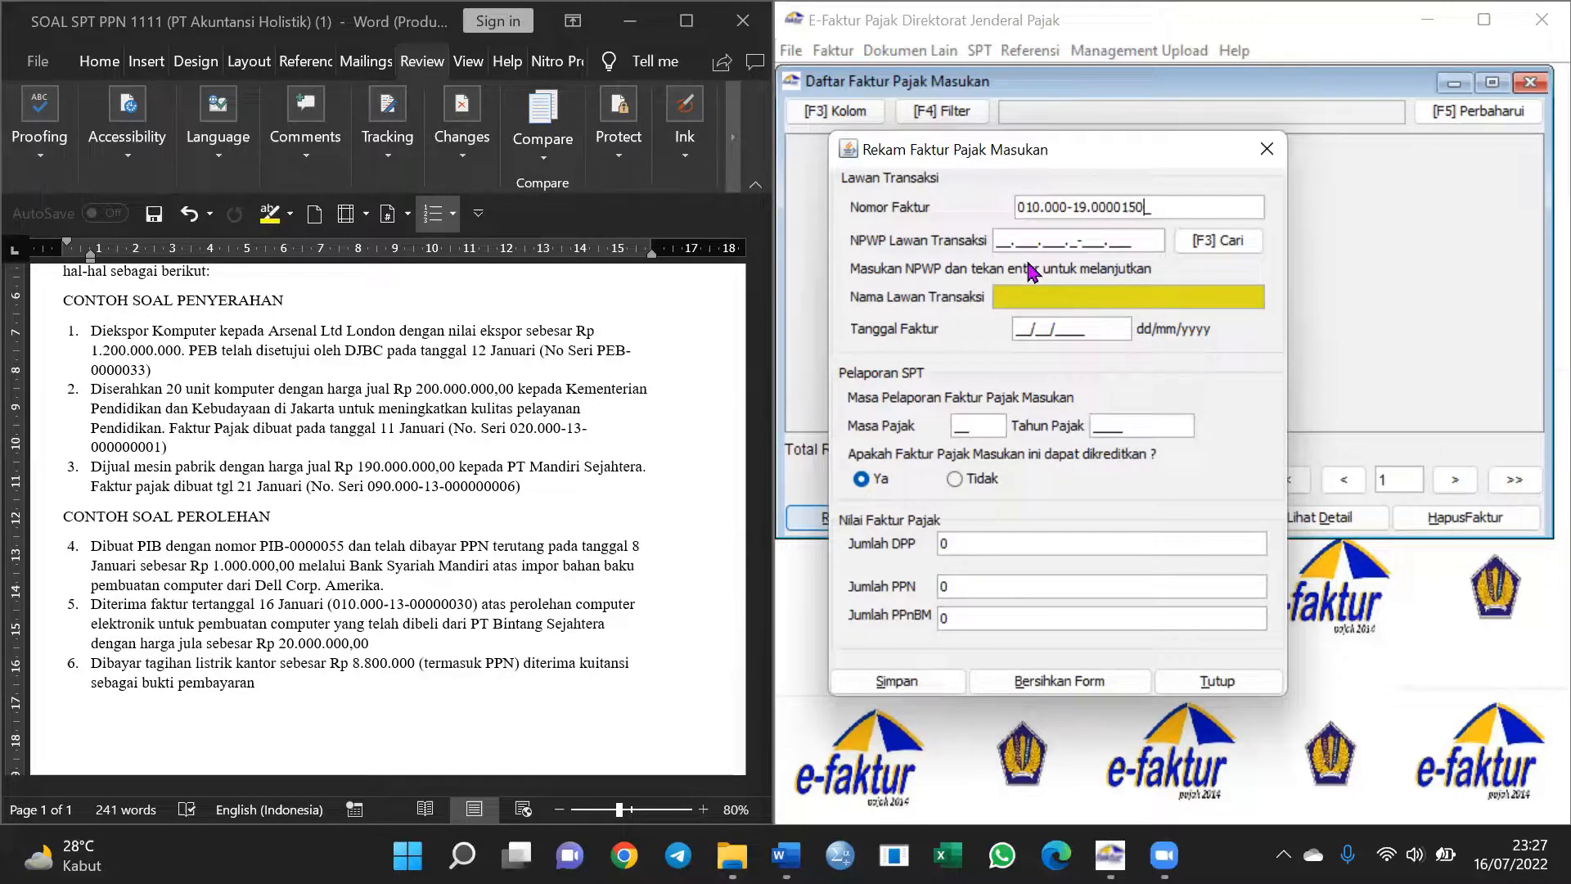
text(2)
click(1011, 239)
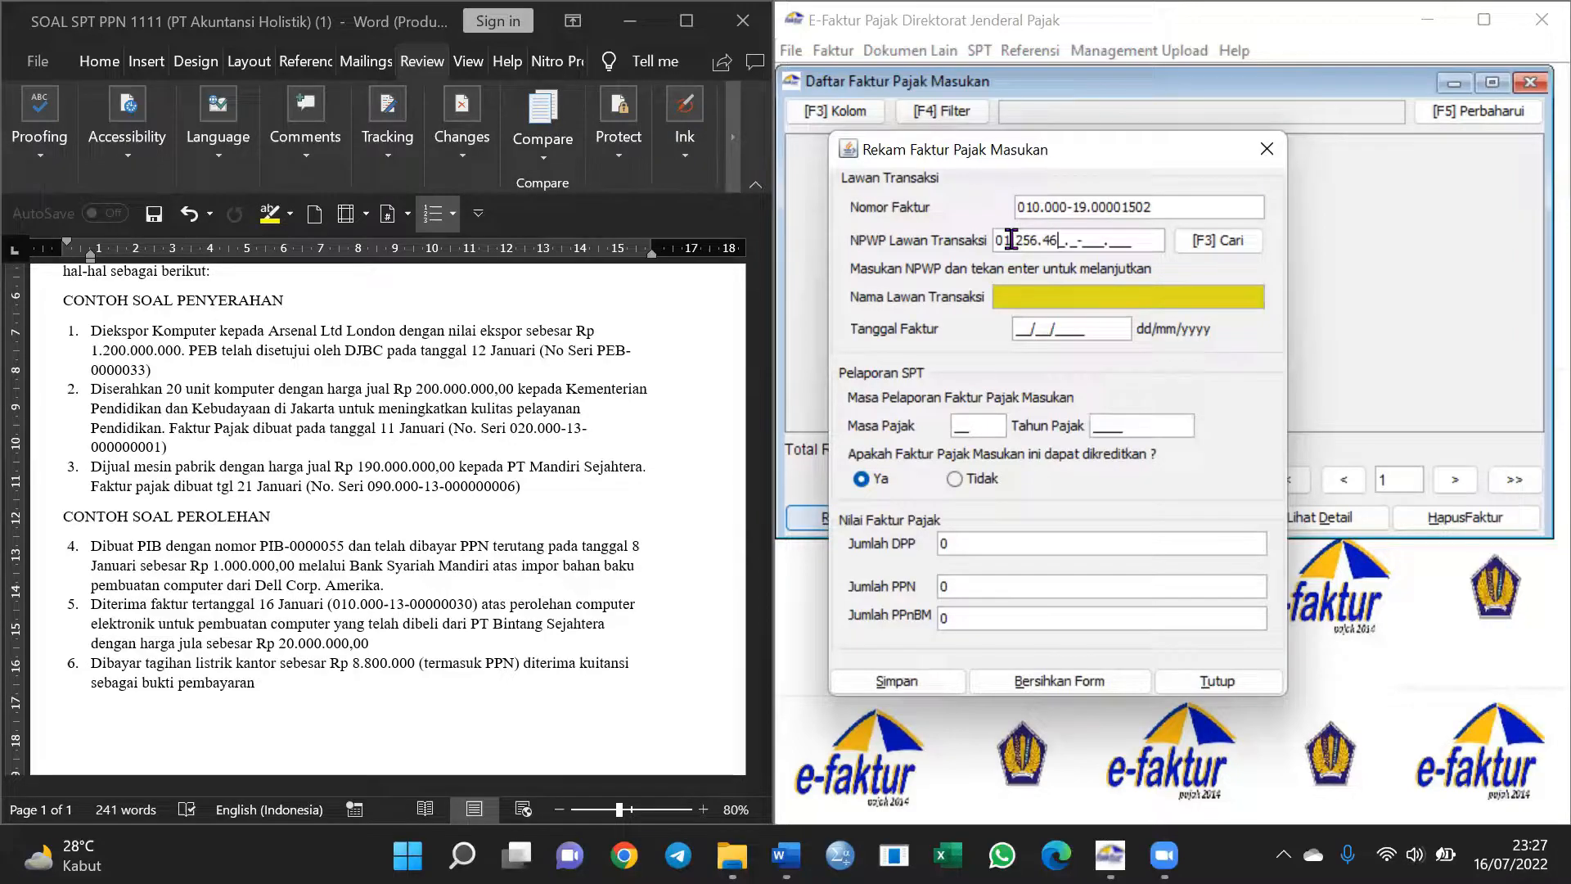
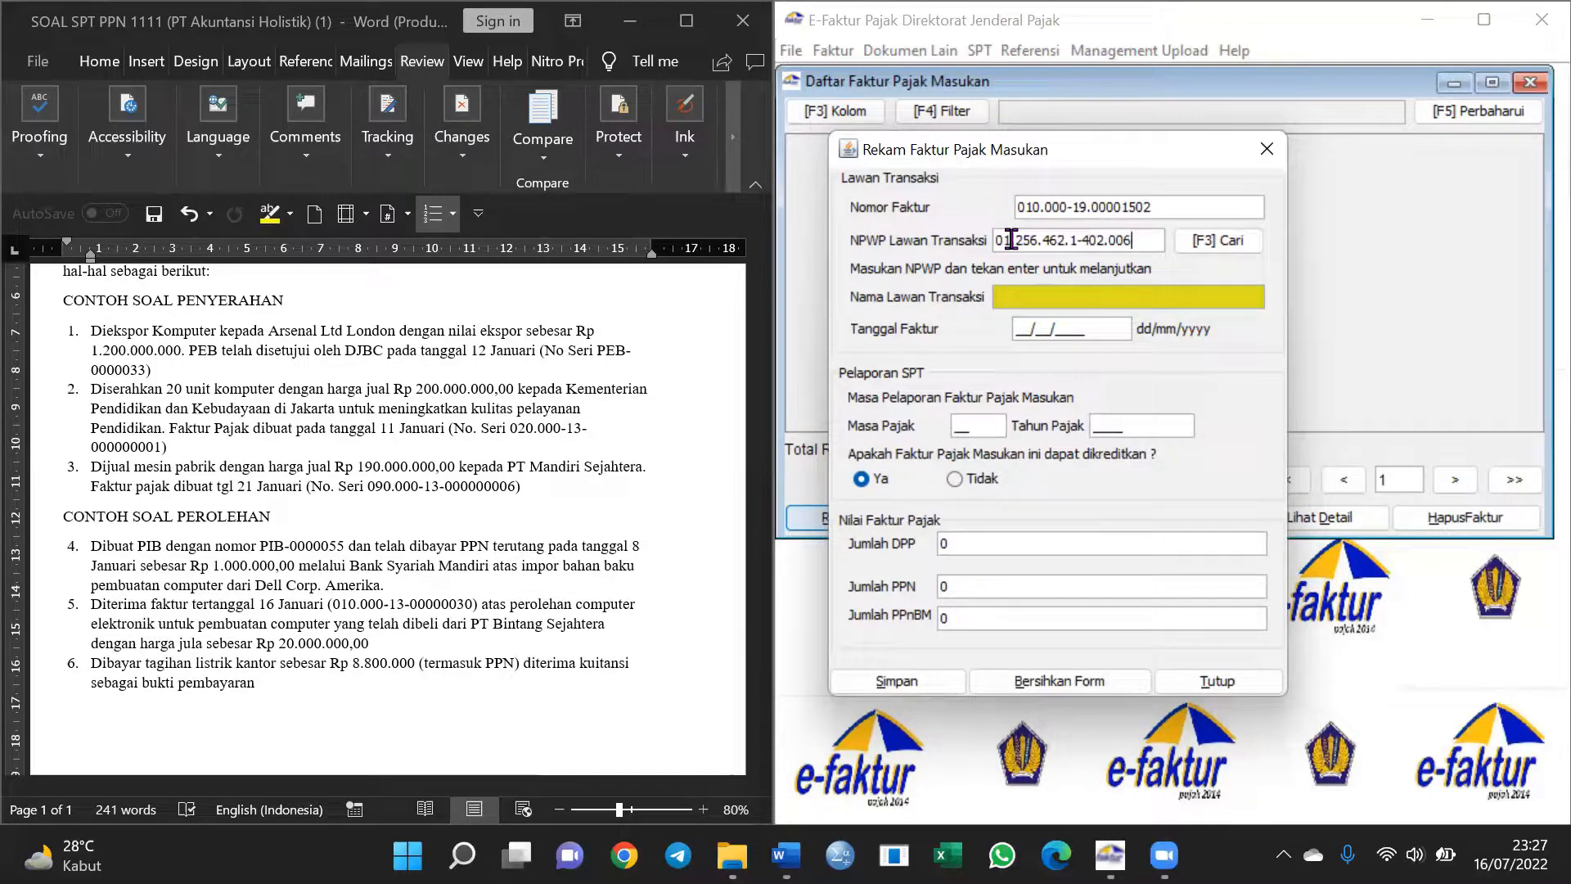
key(Return)
click(705, 453)
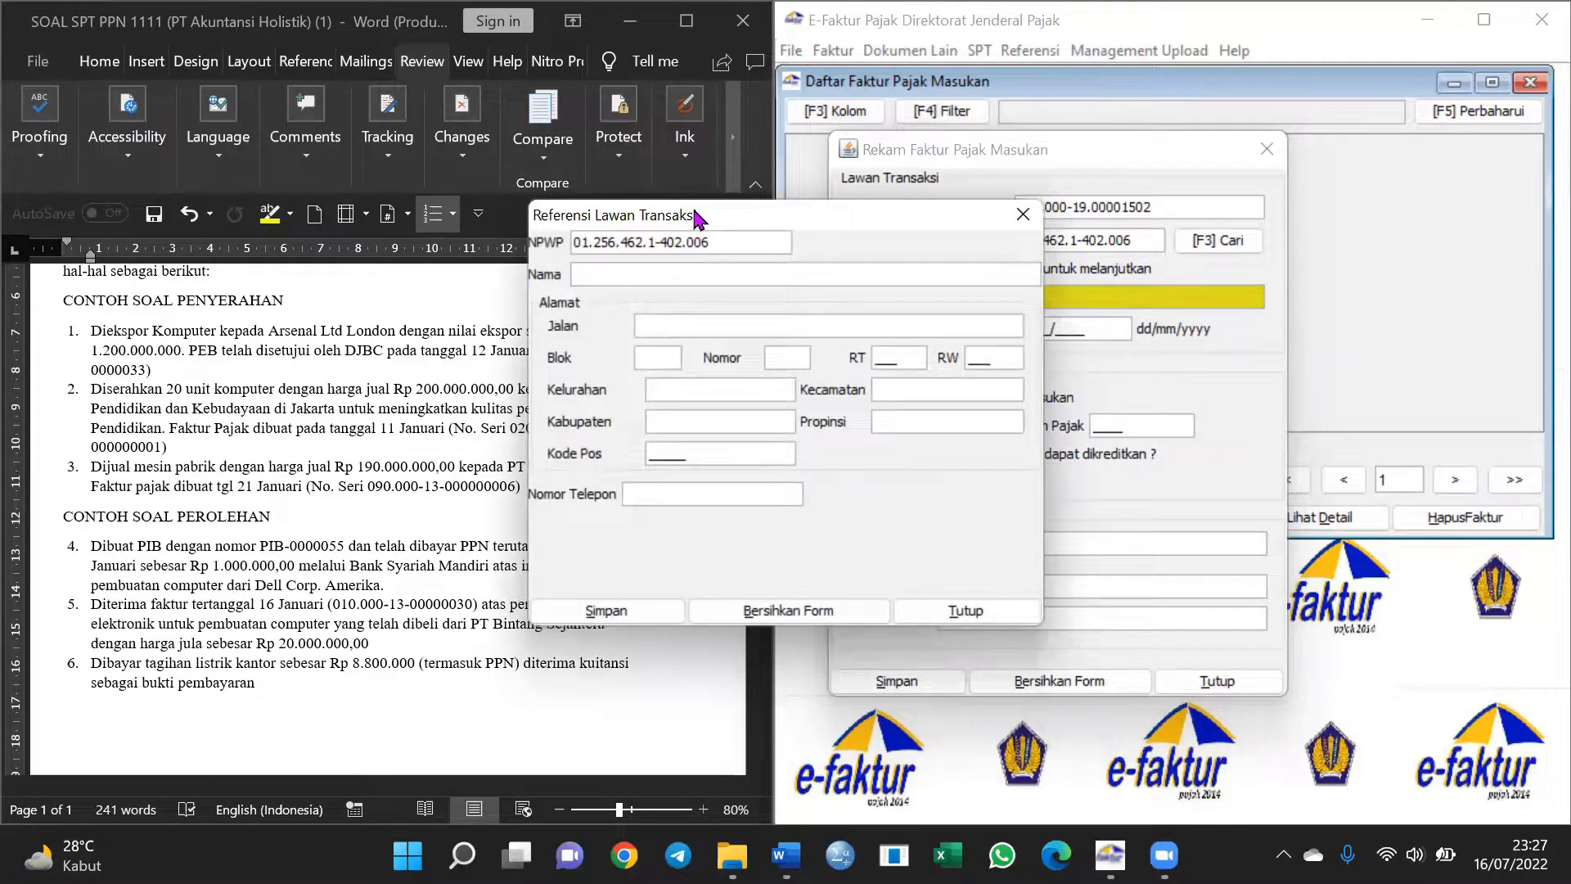
Name the new counterparty PT PLN and fill its address fields, RT/RW and postal code
drag(697, 218, 989, 275)
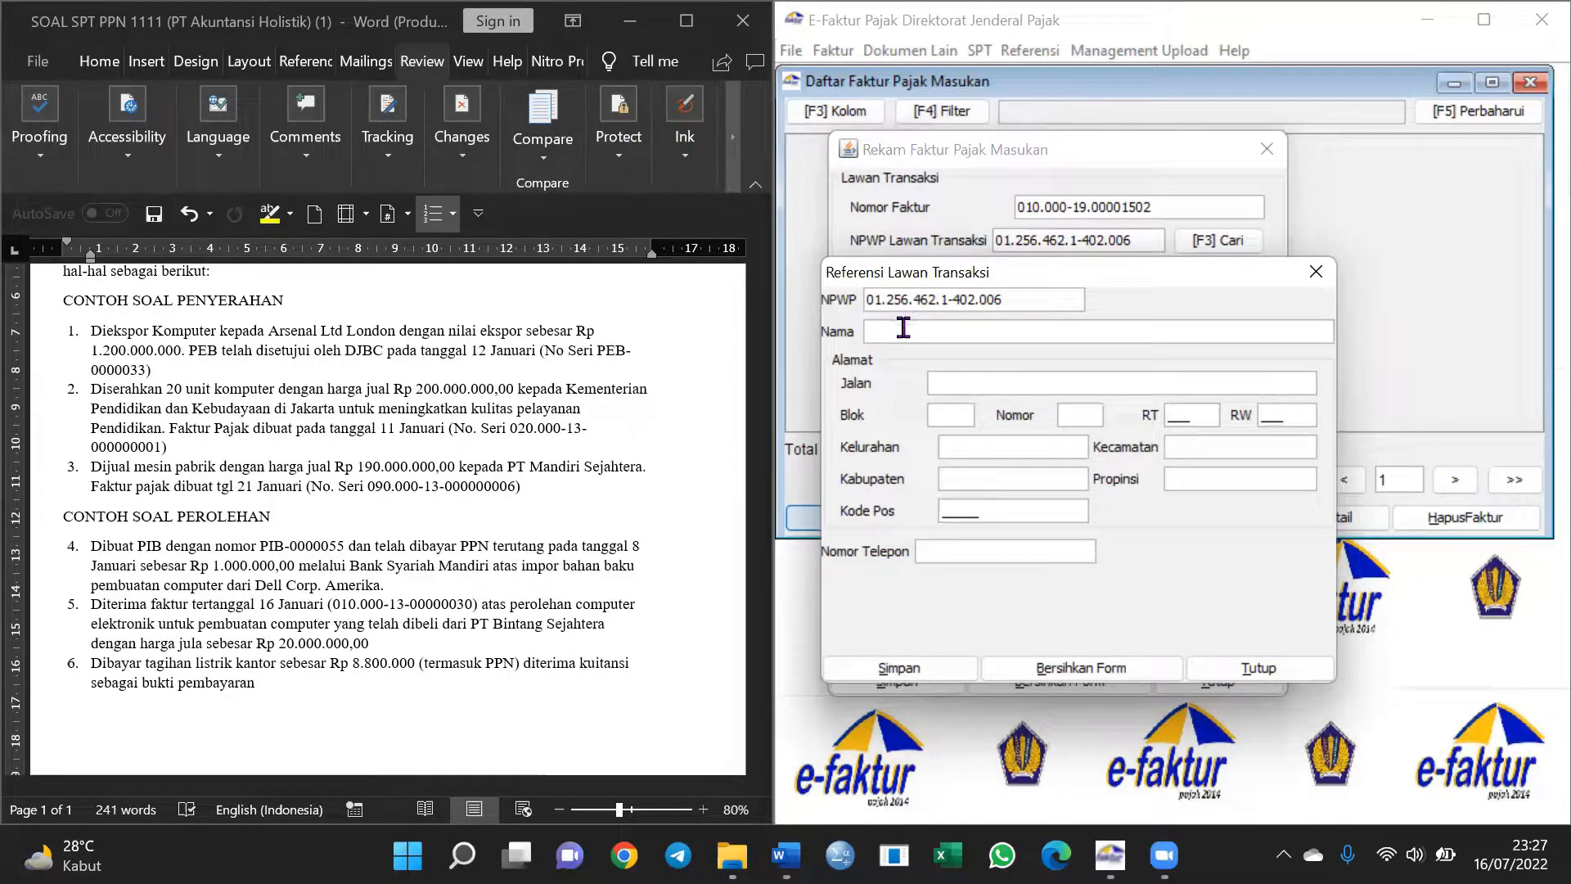
text(PLN)
click(957, 374)
text(-)
click(939, 415)
text(-)
click(1067, 415)
text(-)
click(1194, 422)
text(001)
click(1306, 419)
text(003)
click(1015, 452)
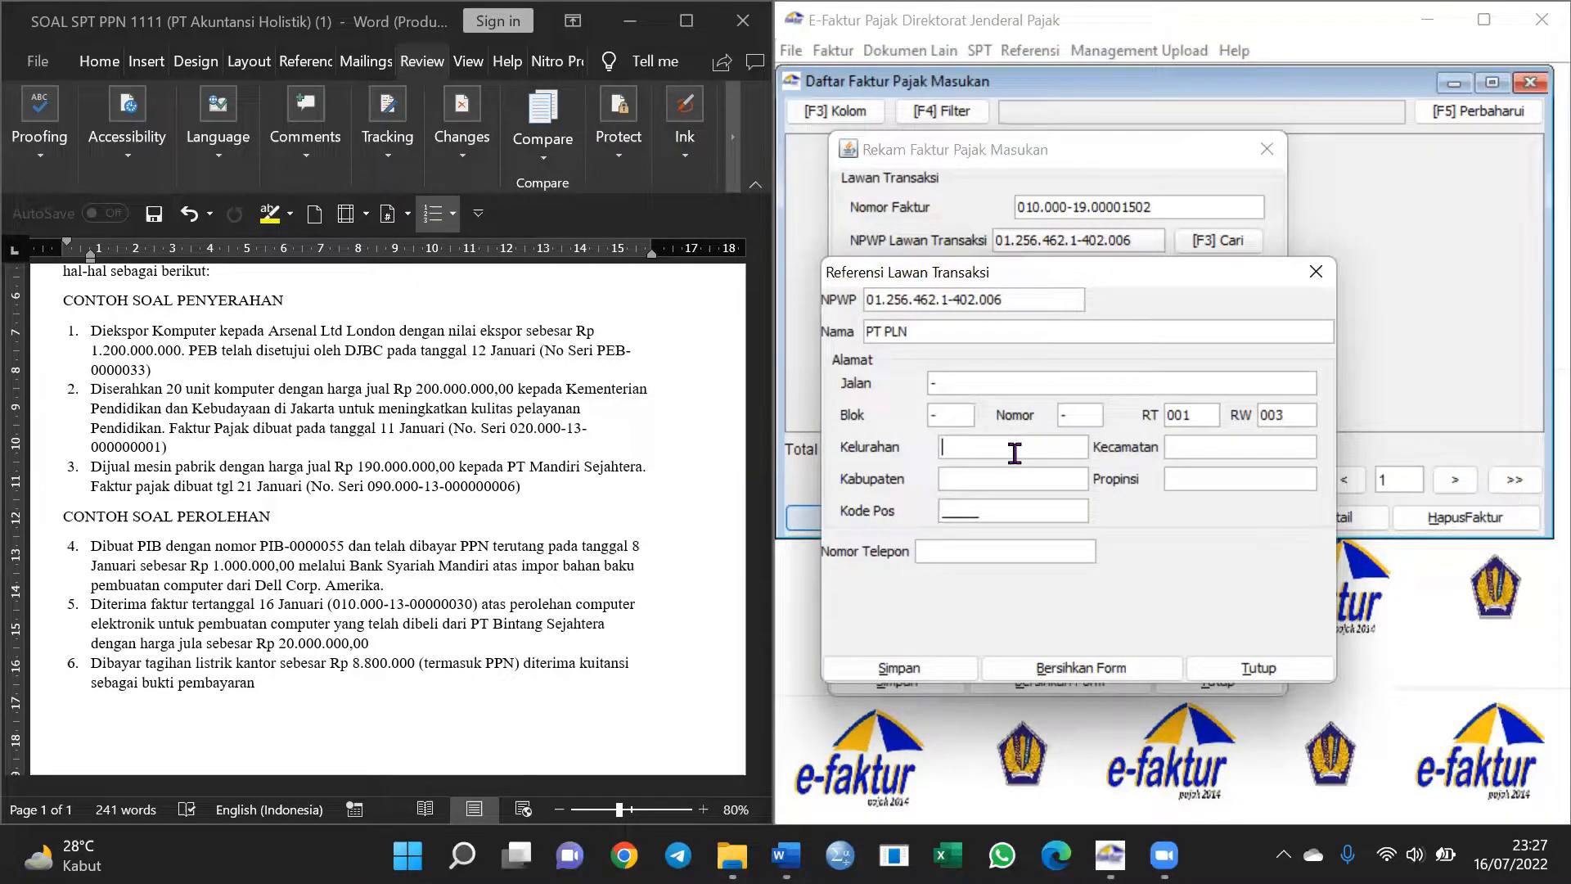
click(994, 486)
text(-)
click(1270, 455)
text(-)
click(1224, 488)
text(-)
text(85234)
Enter the counterparty's phone number and save PT PLN as a new counterparty
click(941, 552)
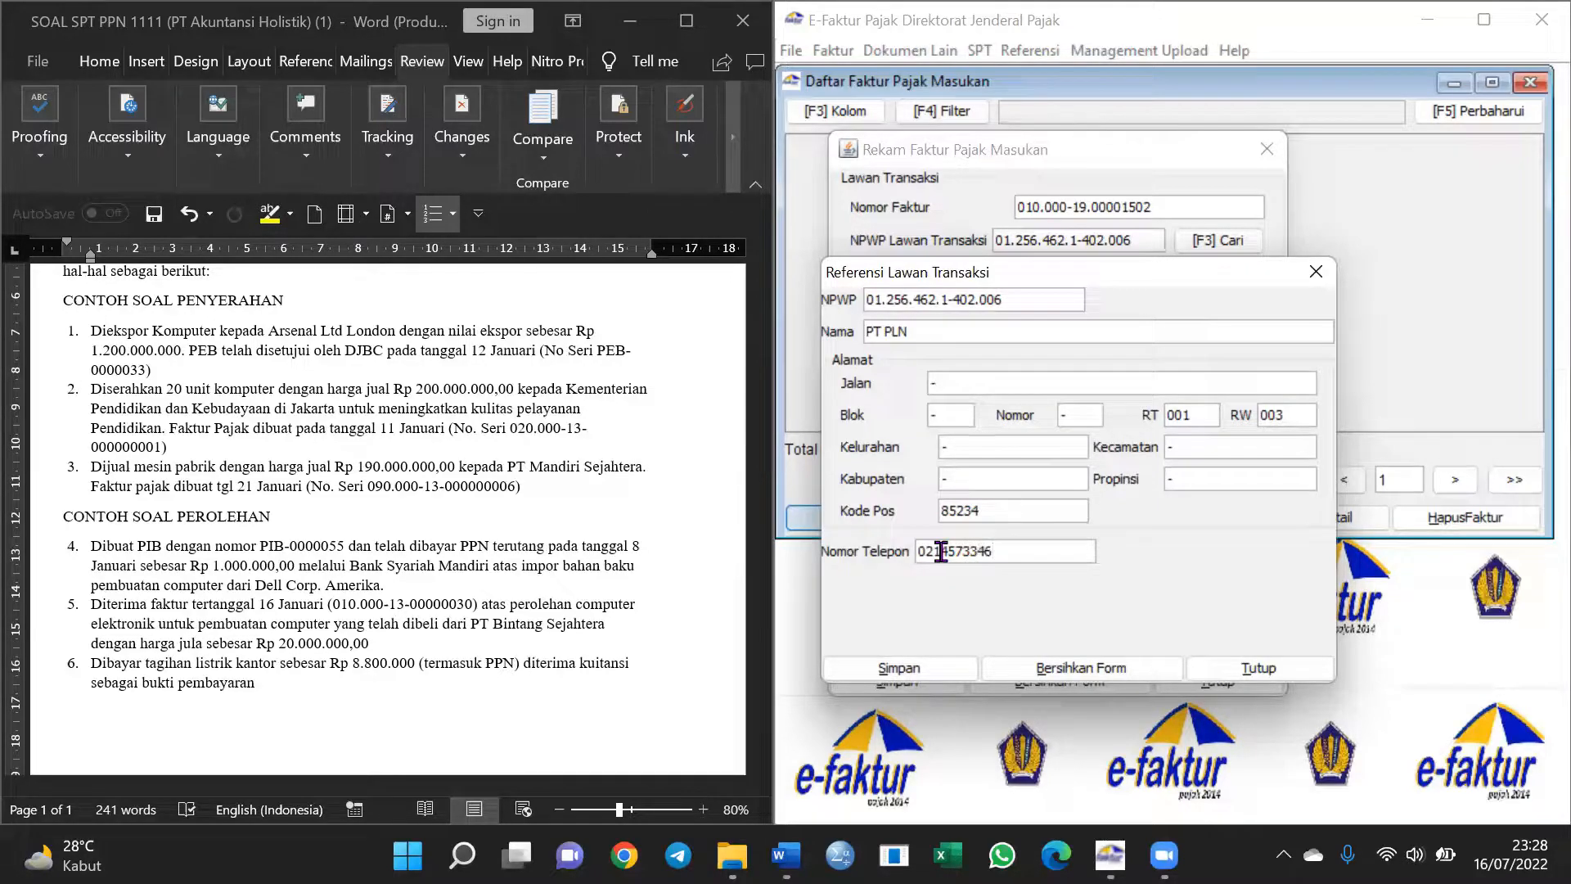
click(909, 669)
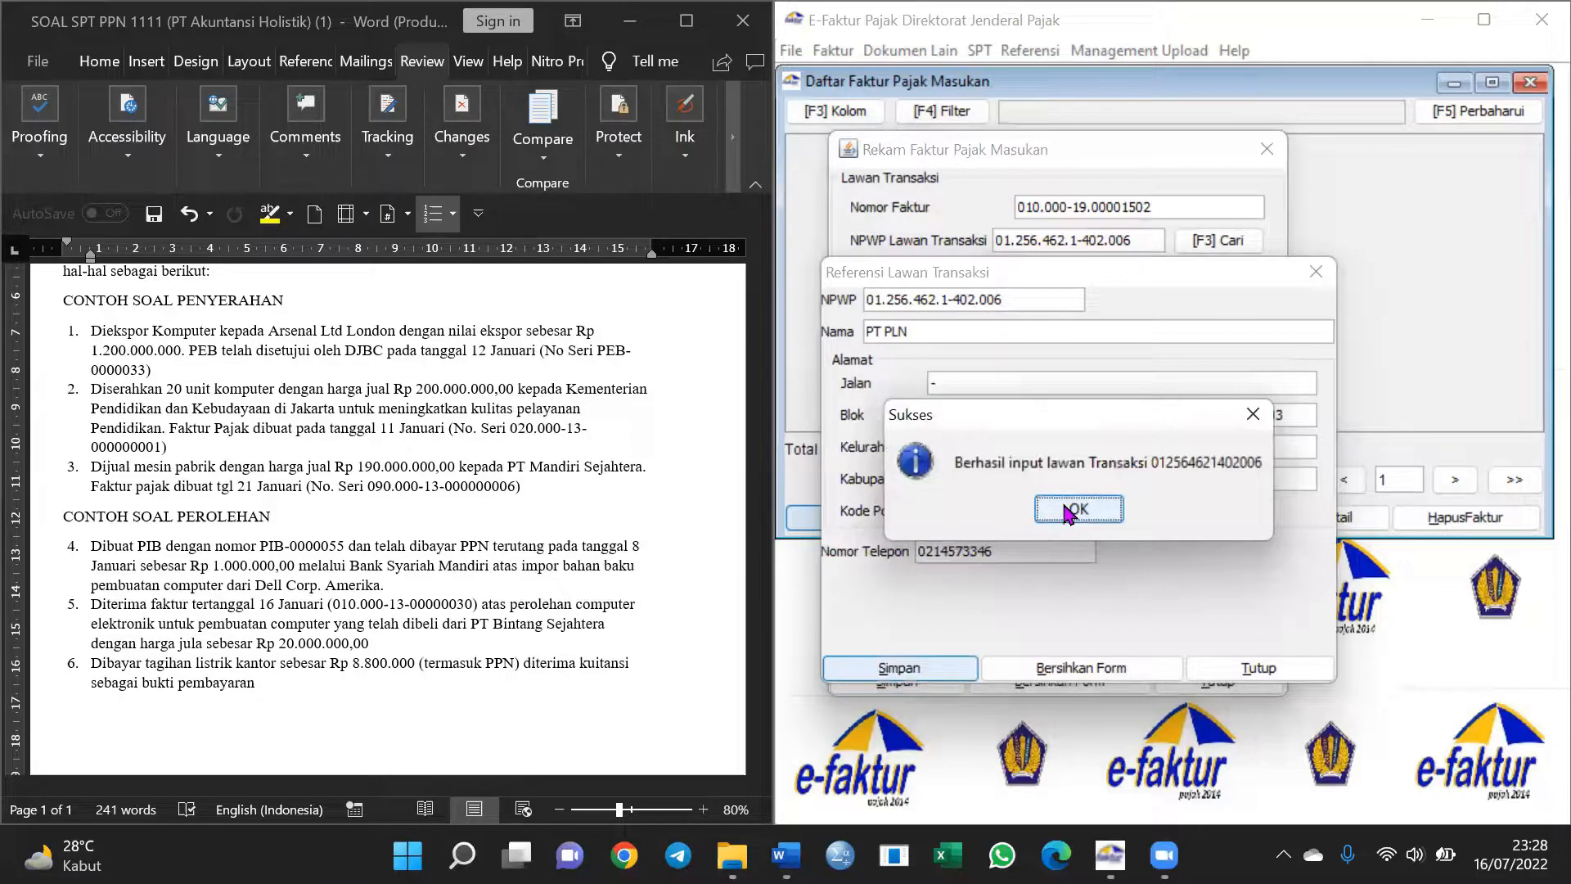
click(1076, 509)
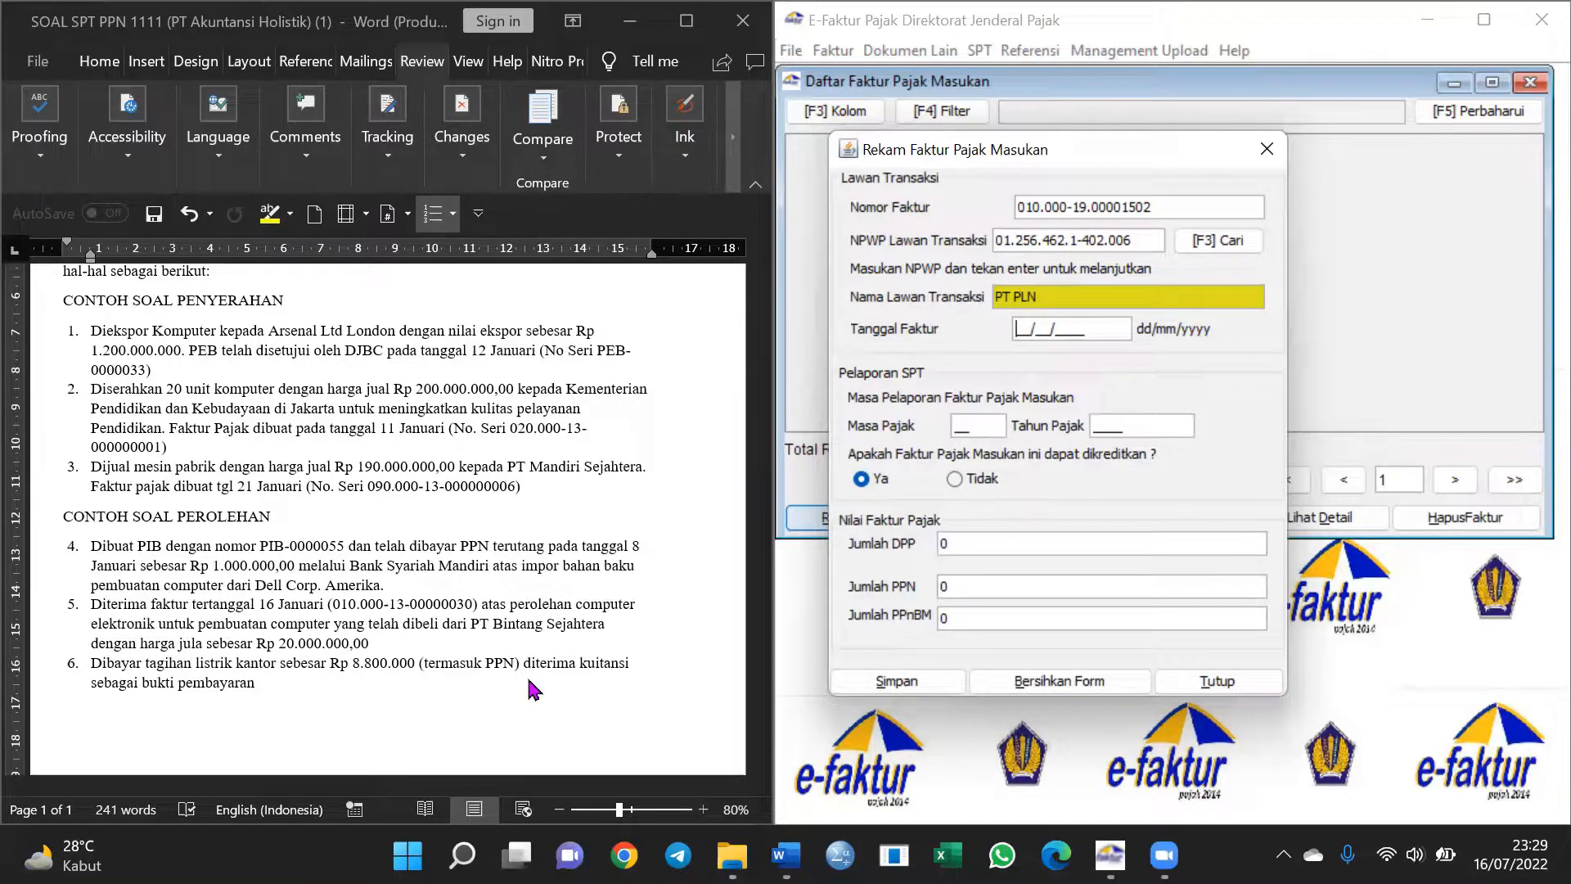
Set the invoice date to 02/01/2019 so the tax period fills in
click(1023, 330)
text(0)
text(02)
text(1/)
text(2019)
click(988, 420)
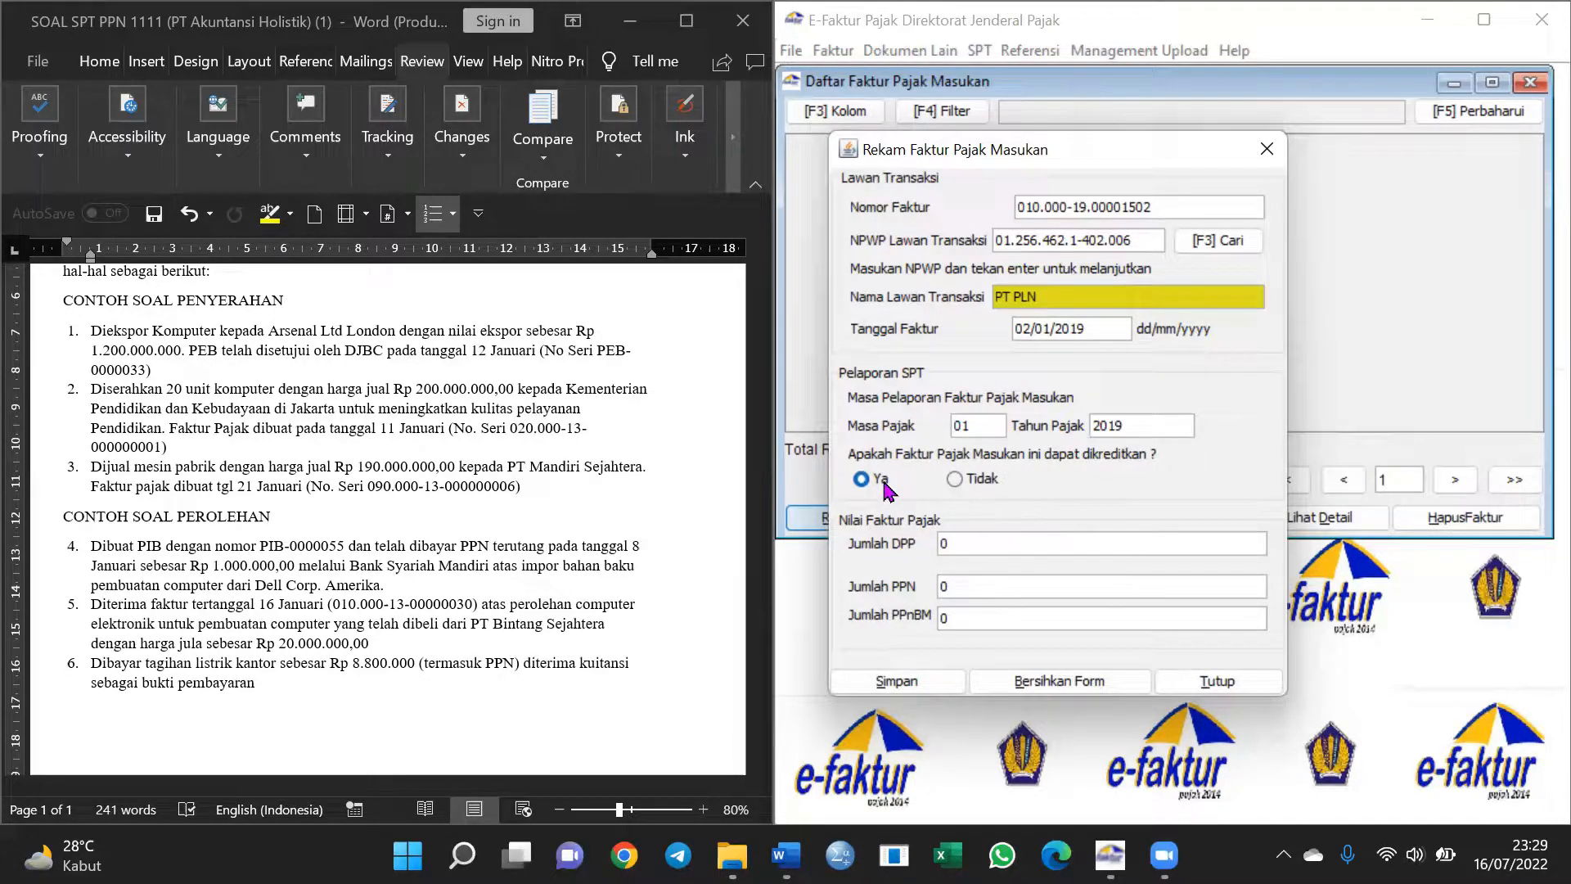
Enter DPP 8.000.000 so PPN 800.000 is calculated, then save without starting another invoice
click(962, 541)
text(800.000)
click(970, 590)
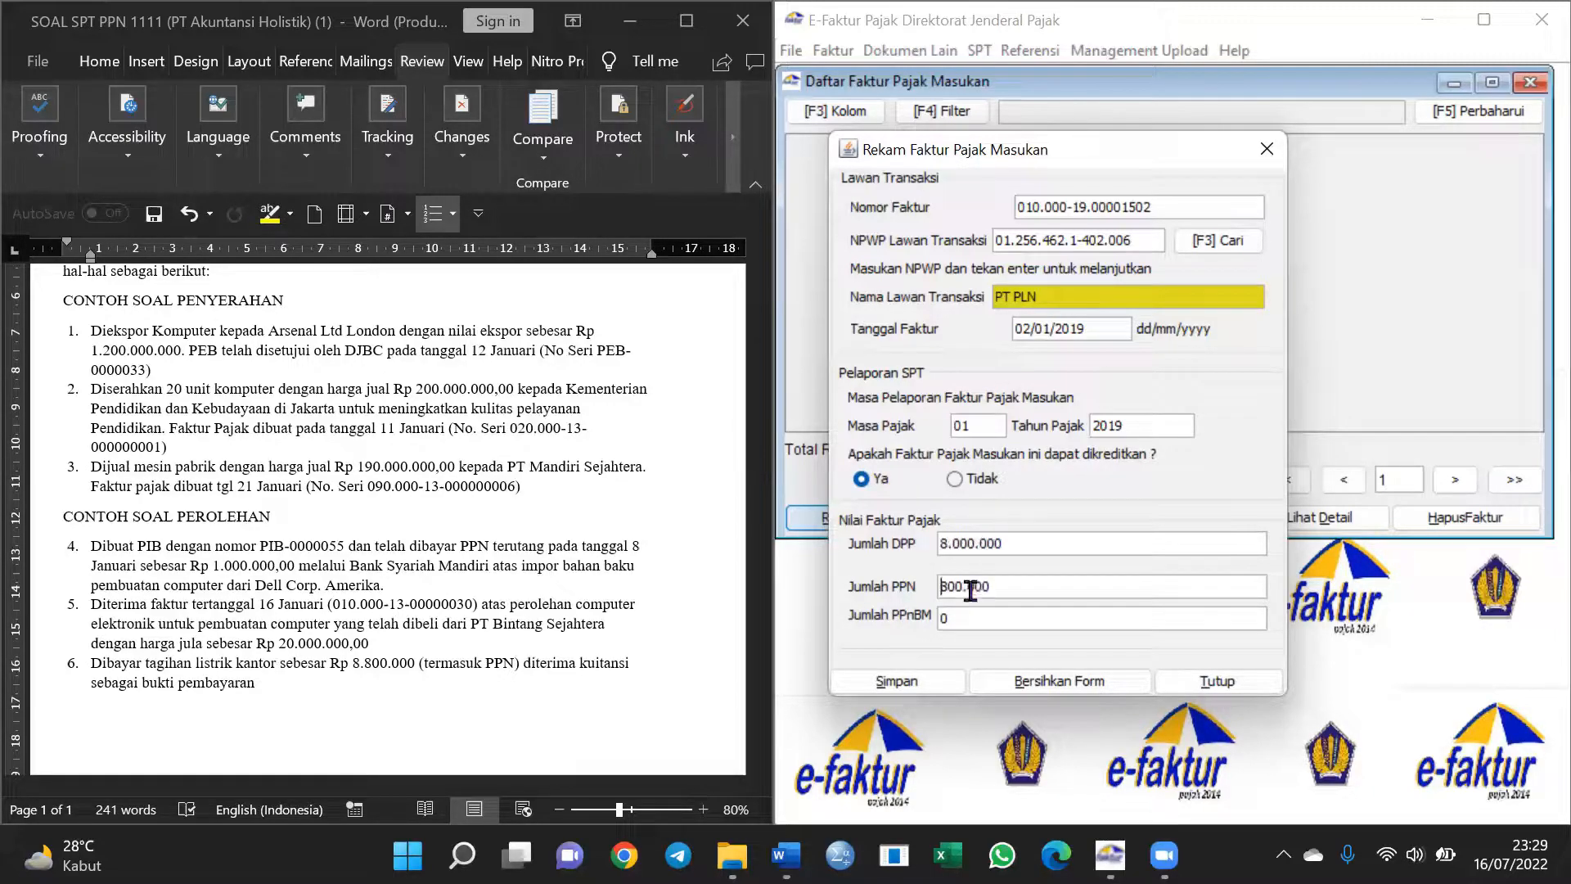
click(945, 686)
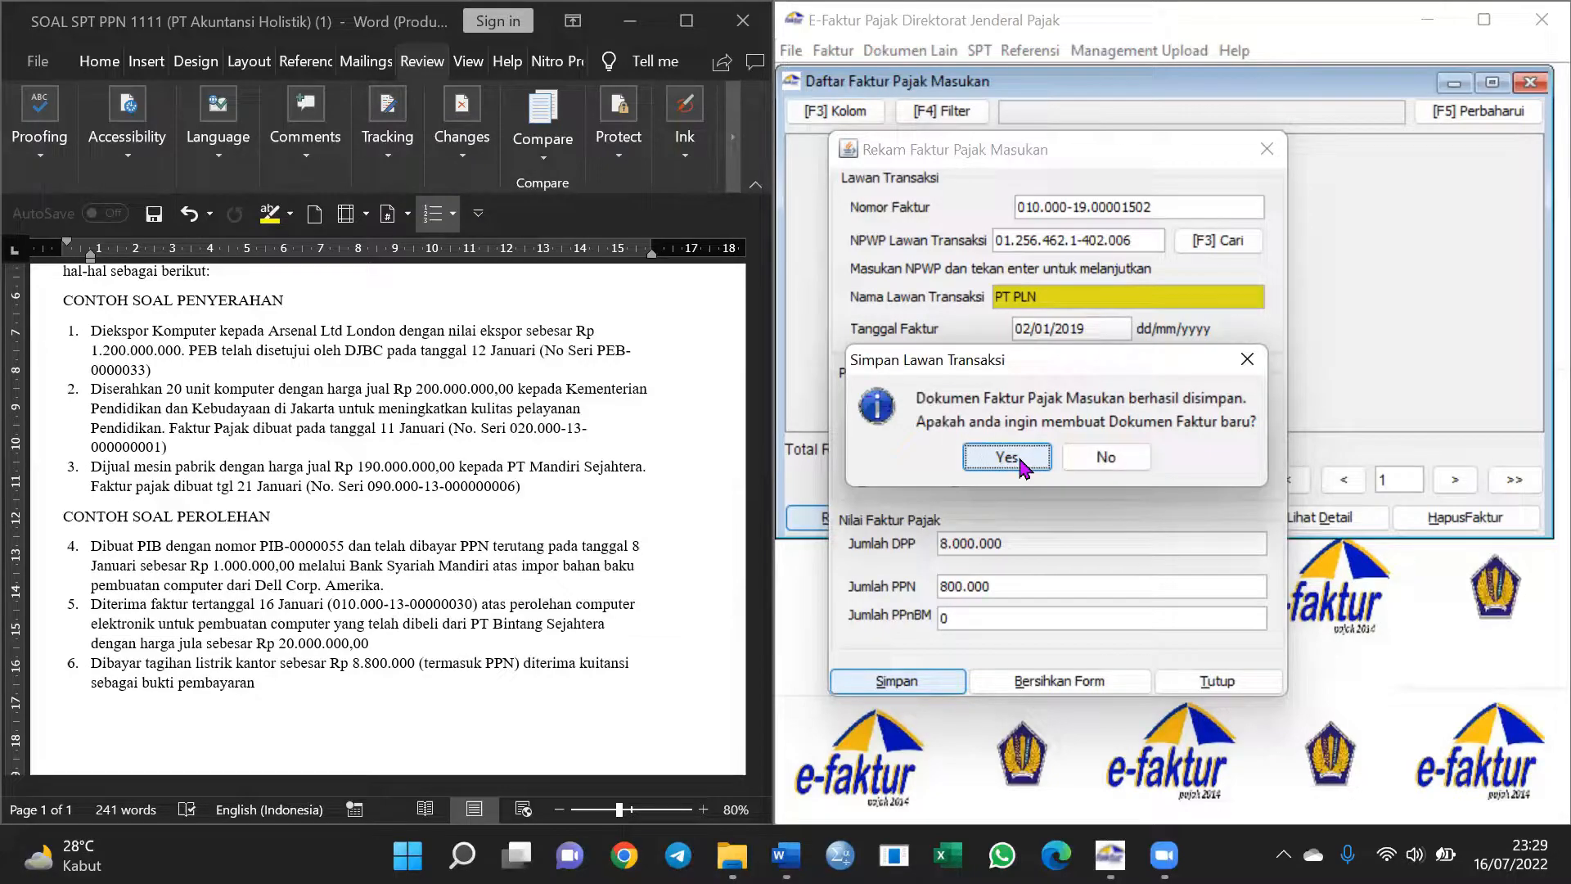
click(1116, 459)
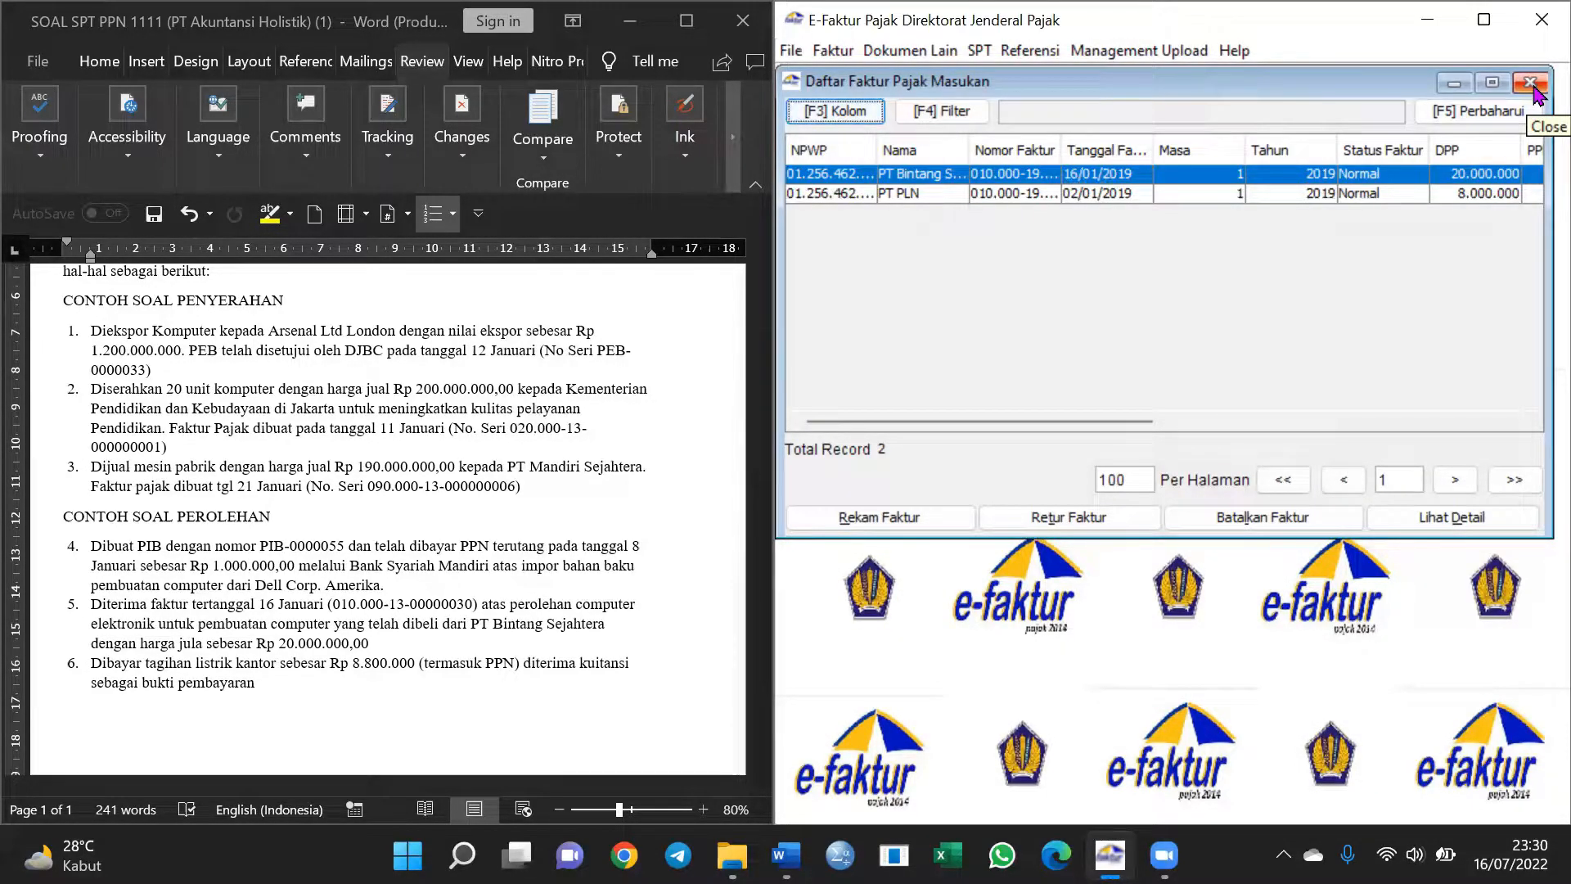
Open Faktur > Pajak Masukan > Administrasi Faktur listing both January 2019 input invoices, selecting the first
click(1386, 759)
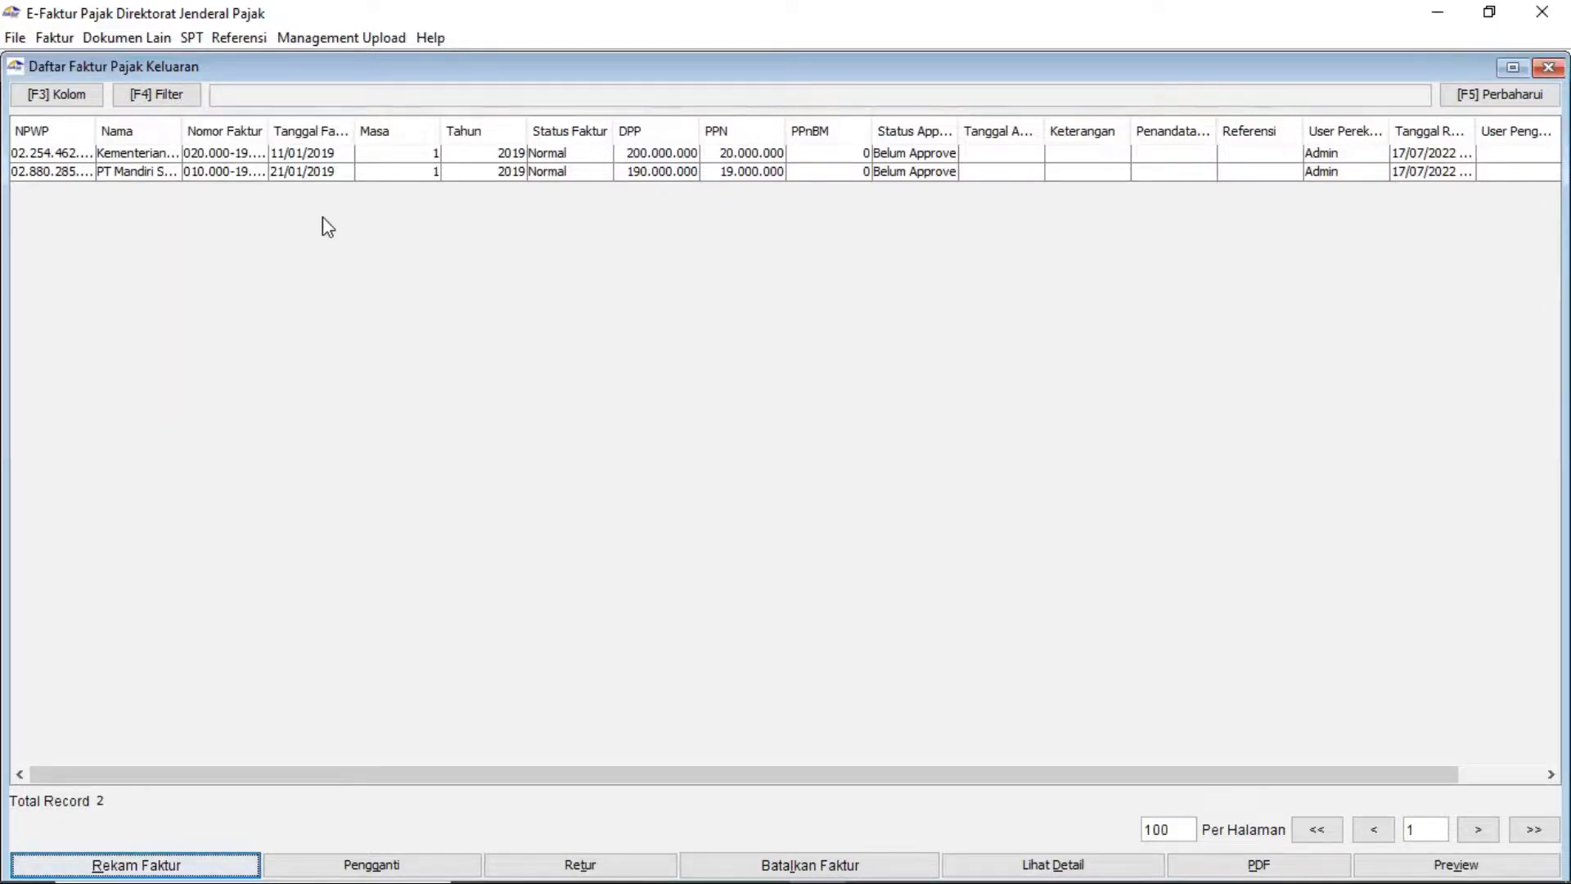
click(66, 37)
mouse_move(98, 38)
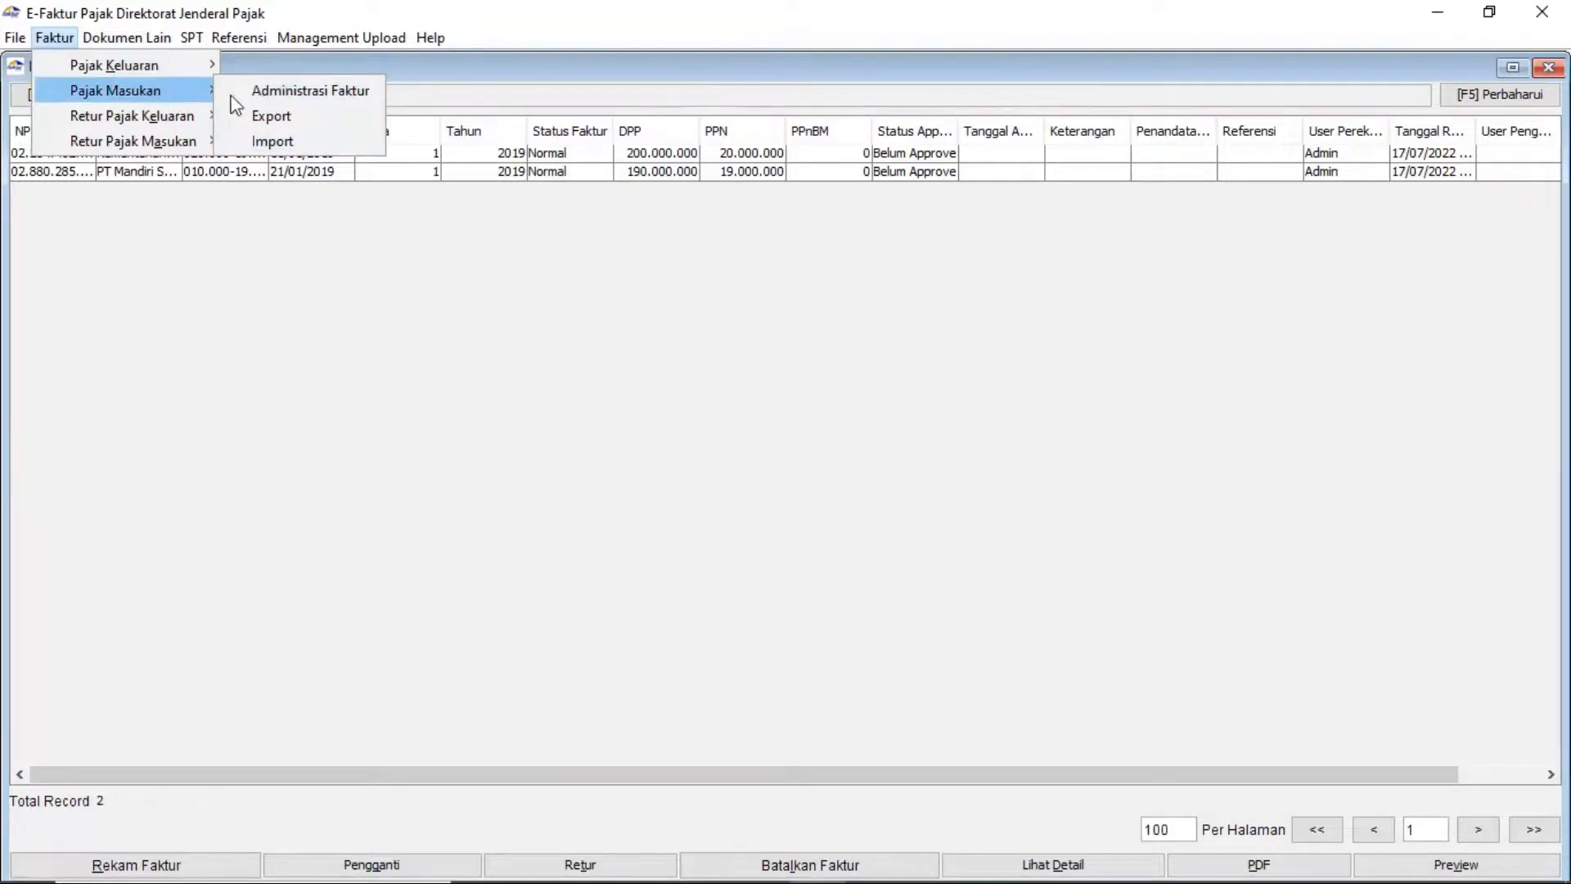
click(257, 91)
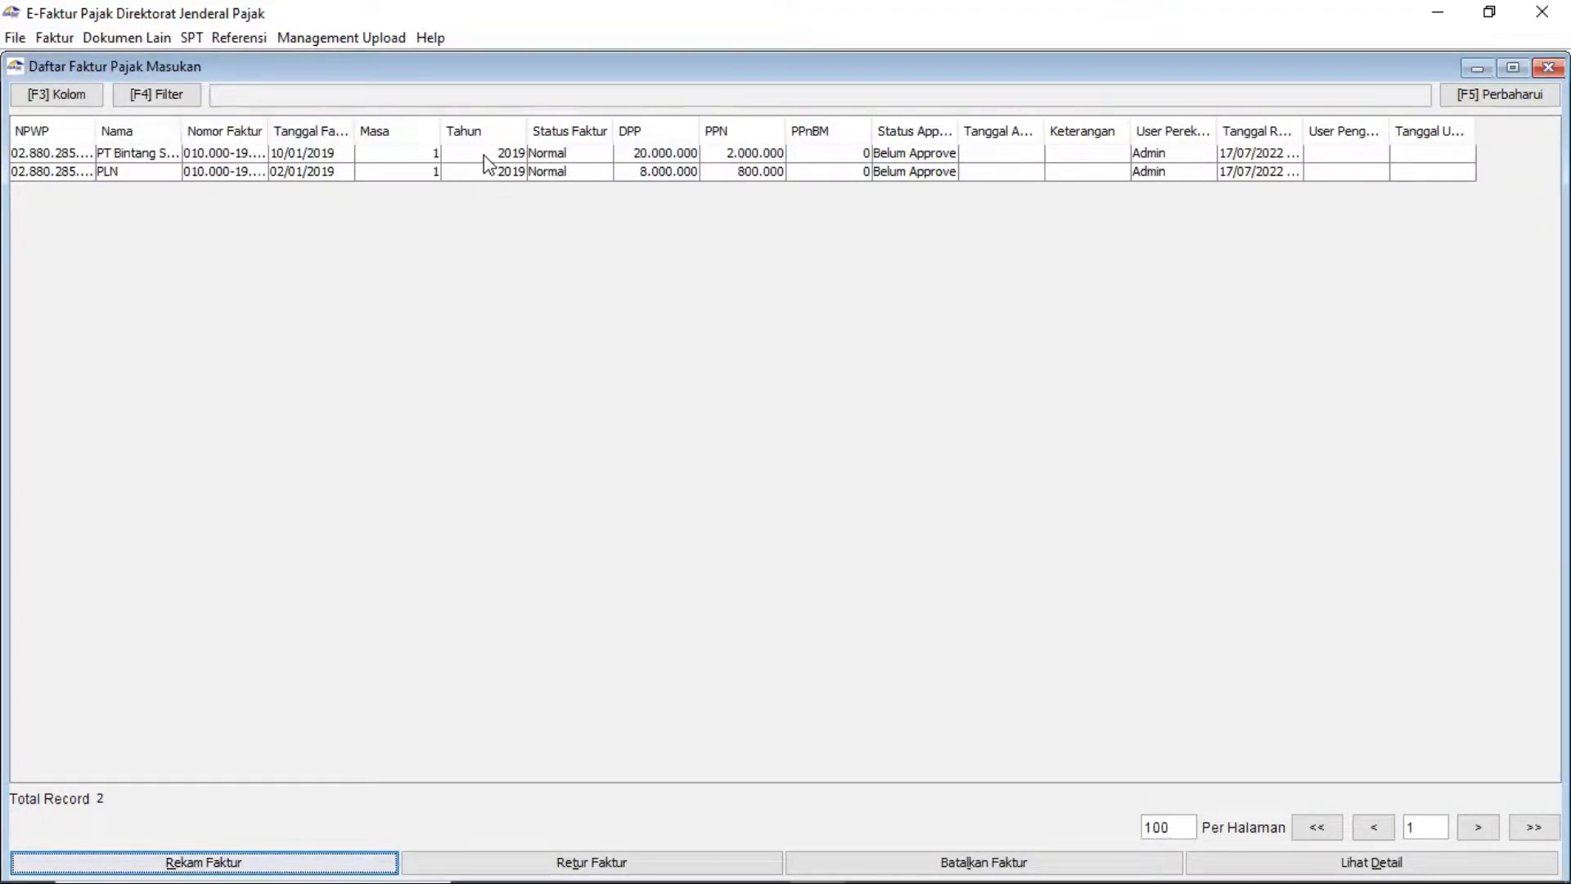
click(51, 39)
mouse_move(136, 106)
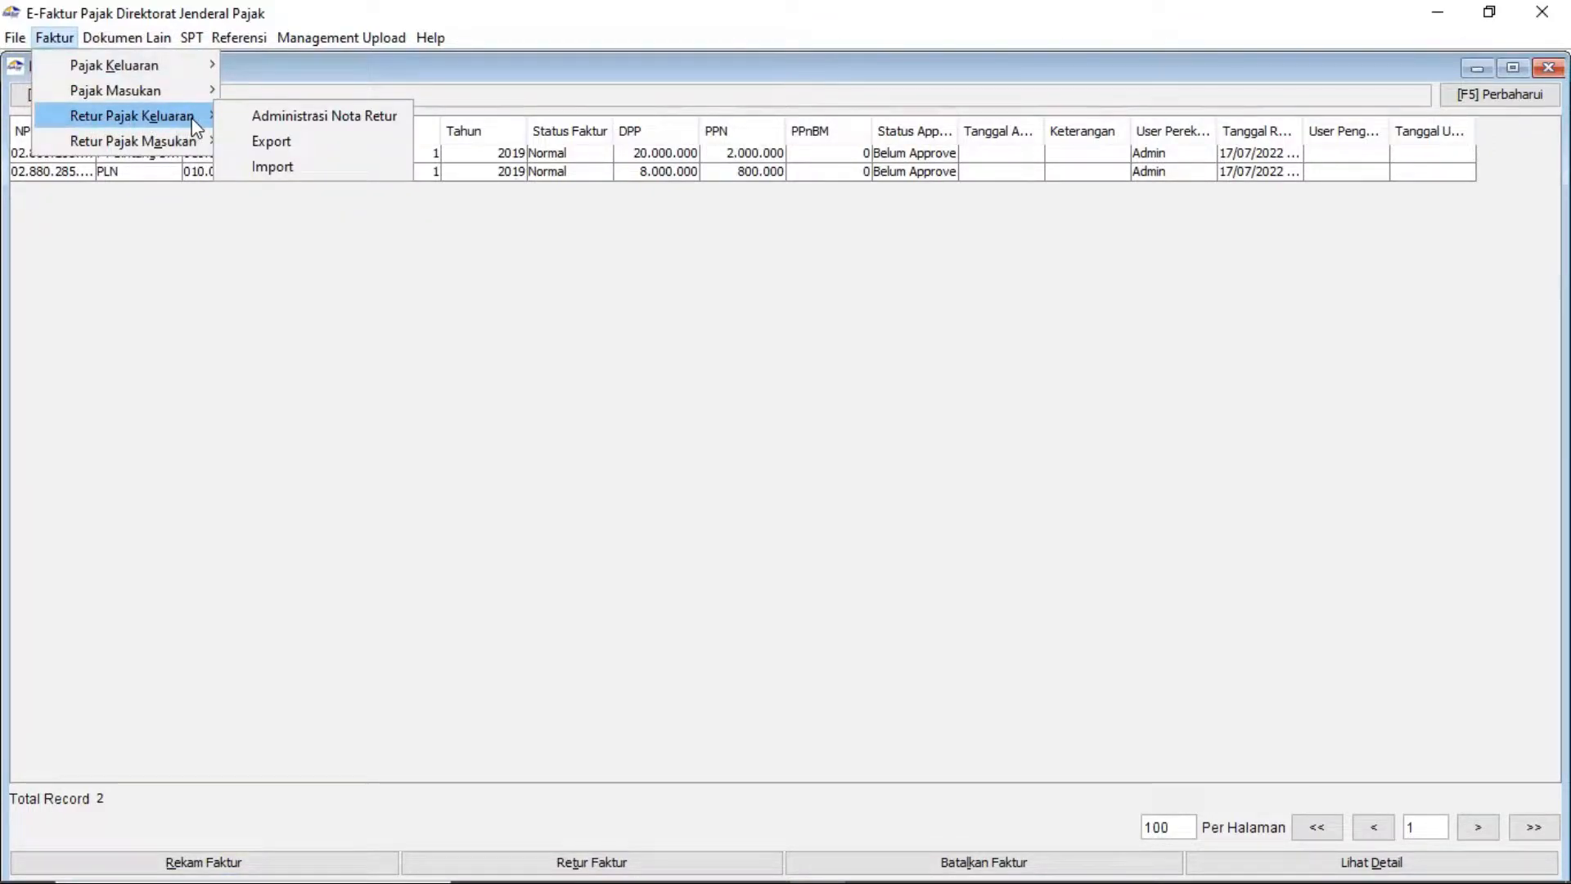
click(120, 37)
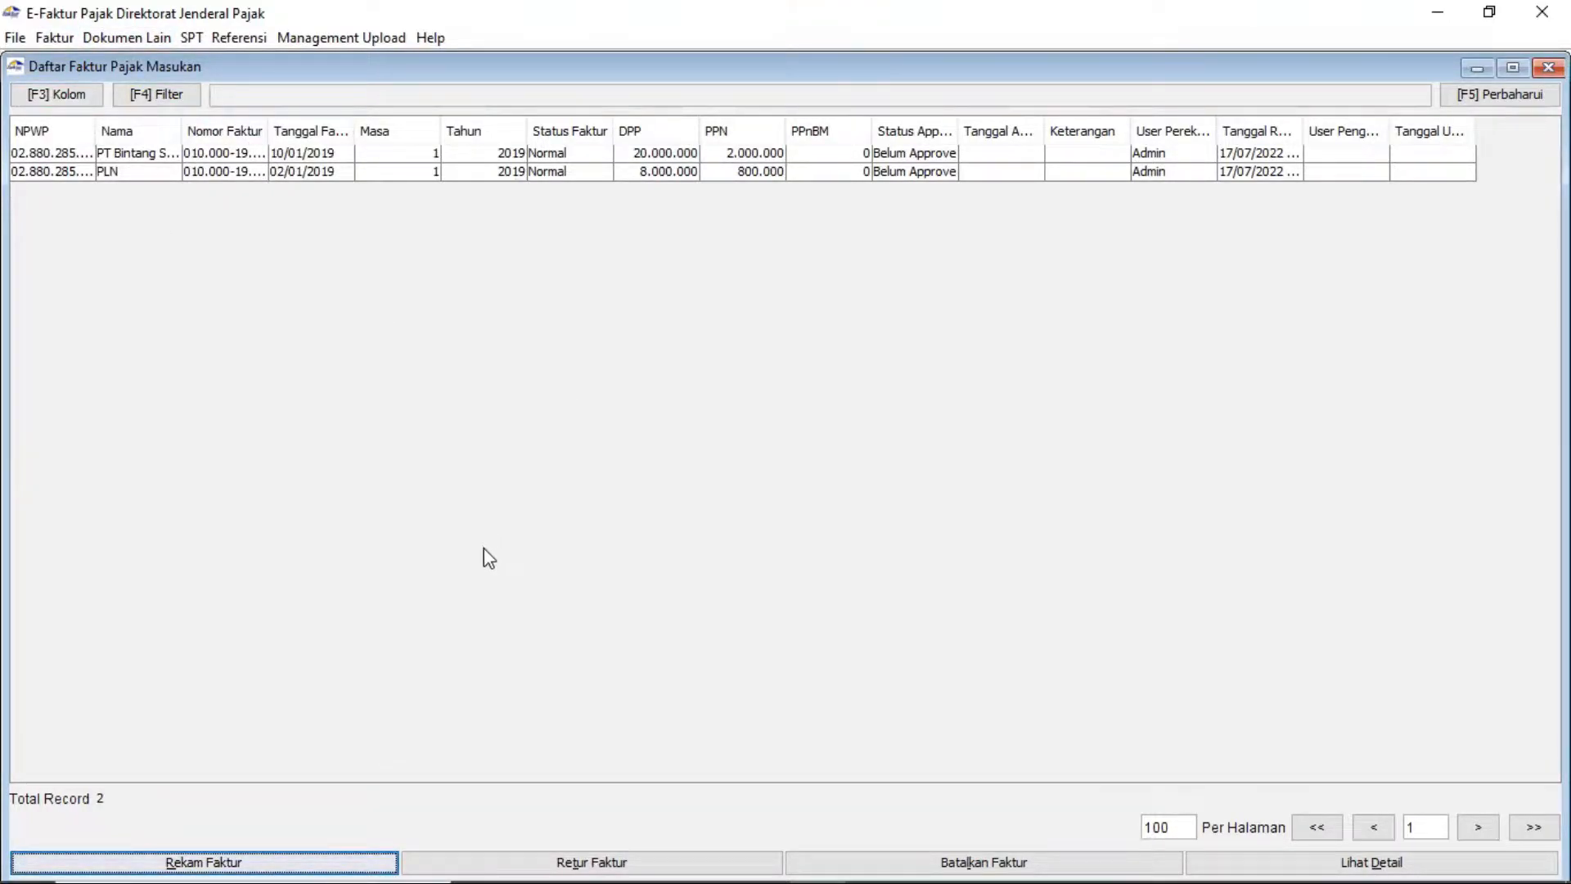
click(347, 155)
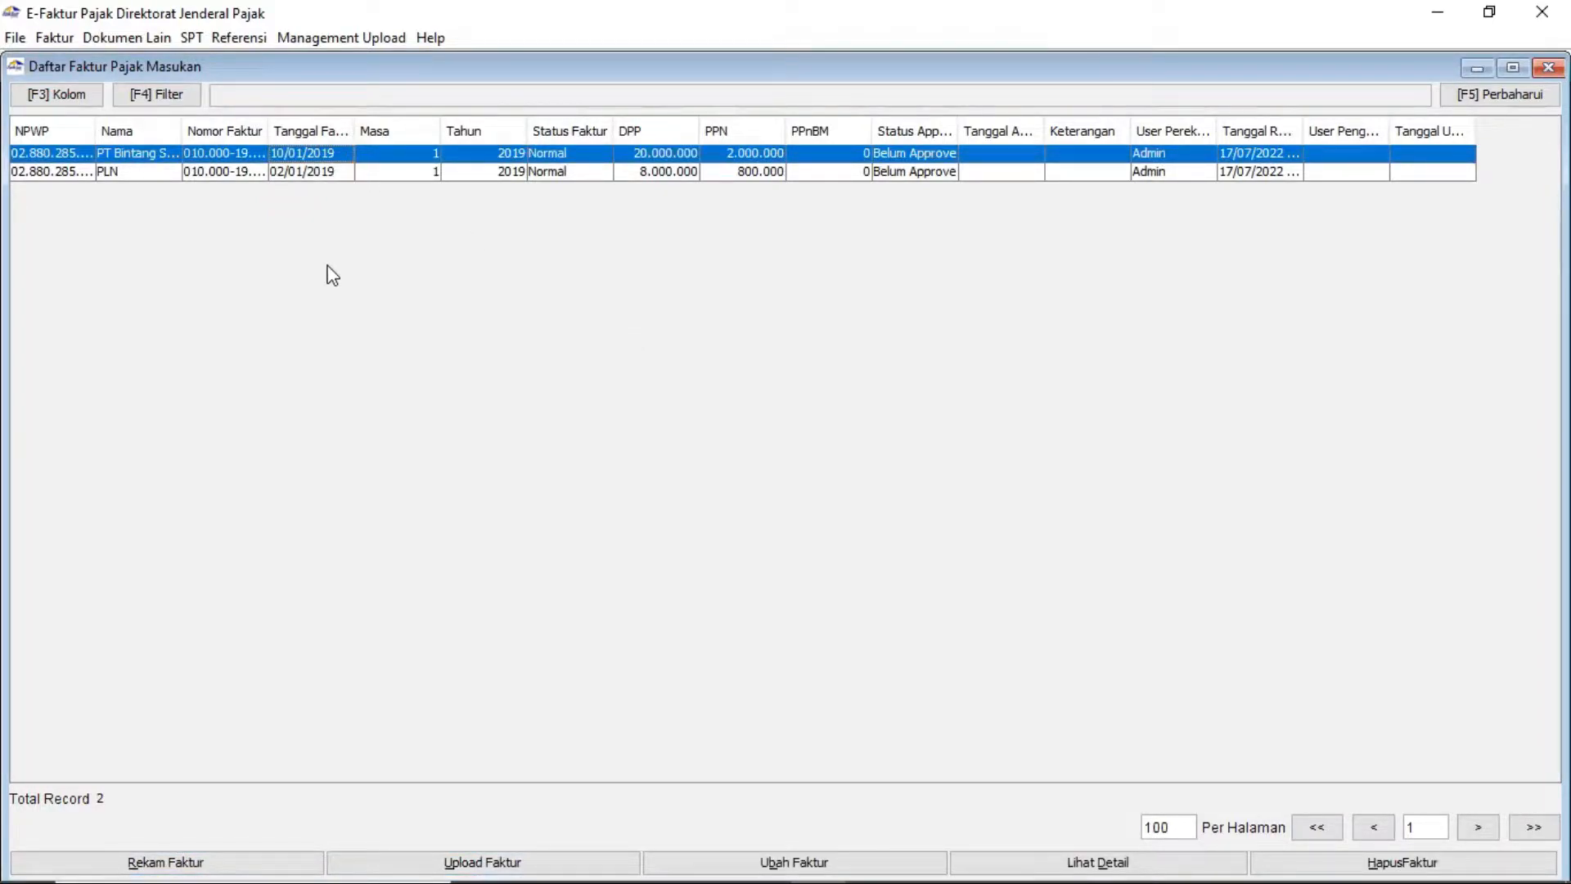
Select both input invoices and queue them for upload, then close the list
key(shift+Down)
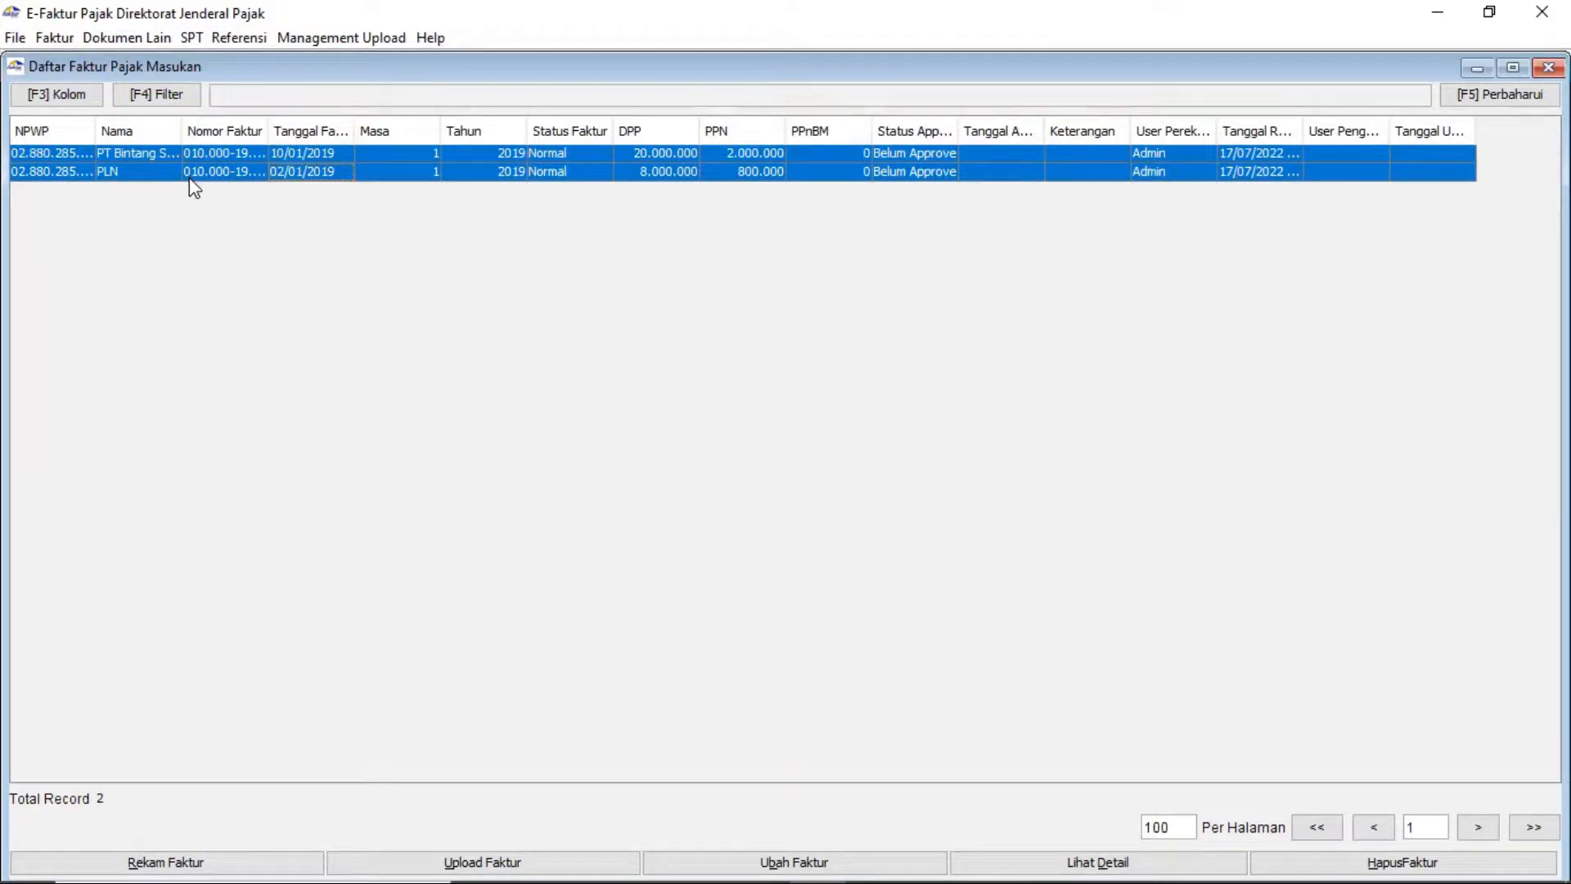
click(420, 854)
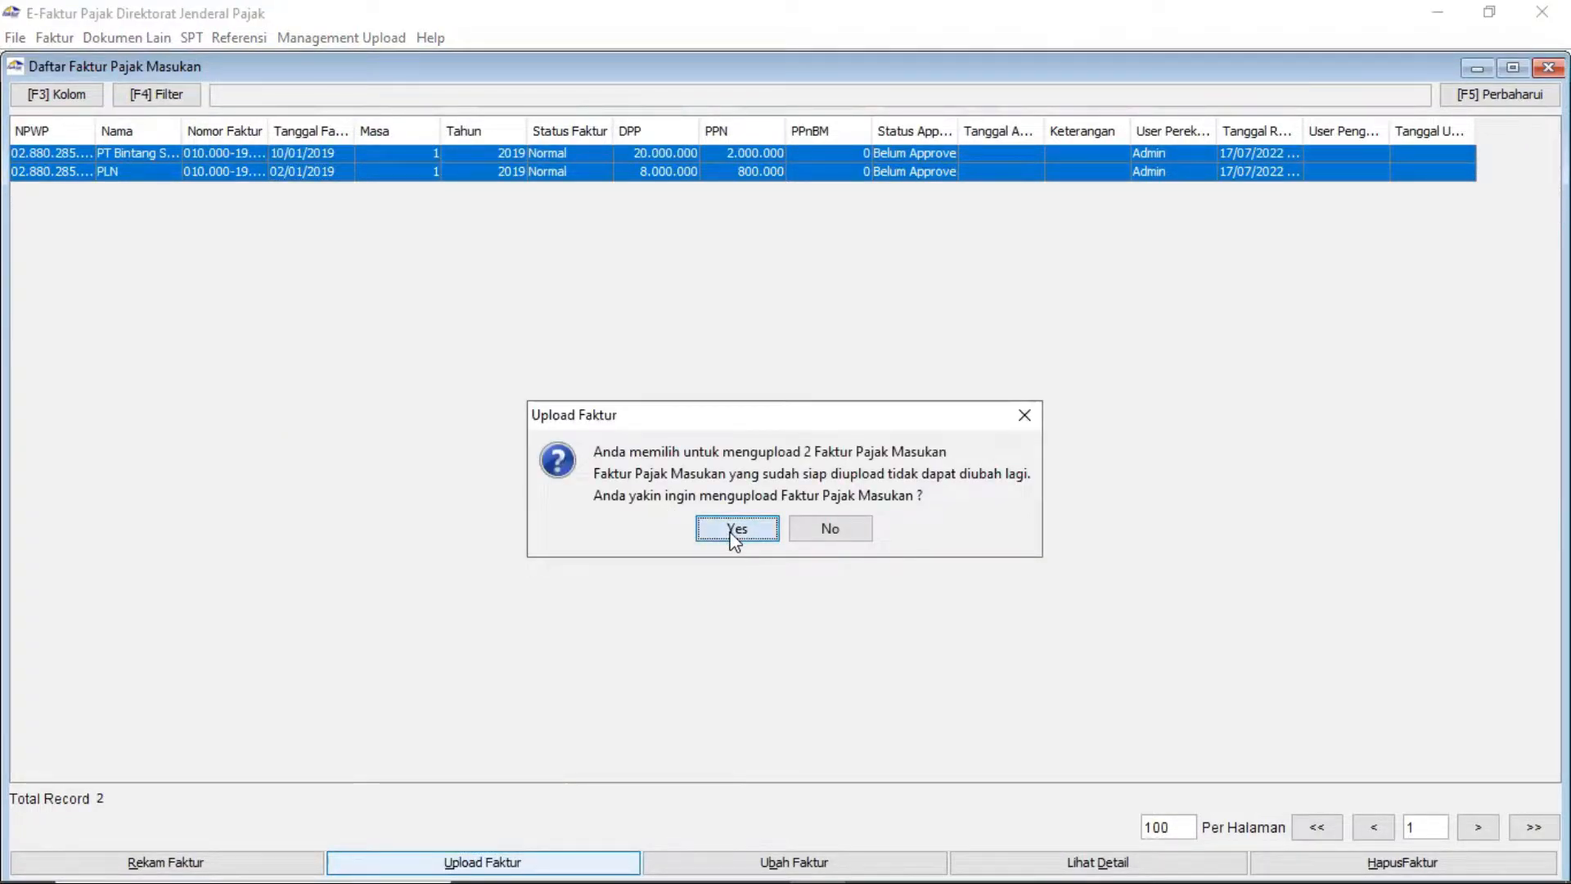
click(734, 538)
click(781, 518)
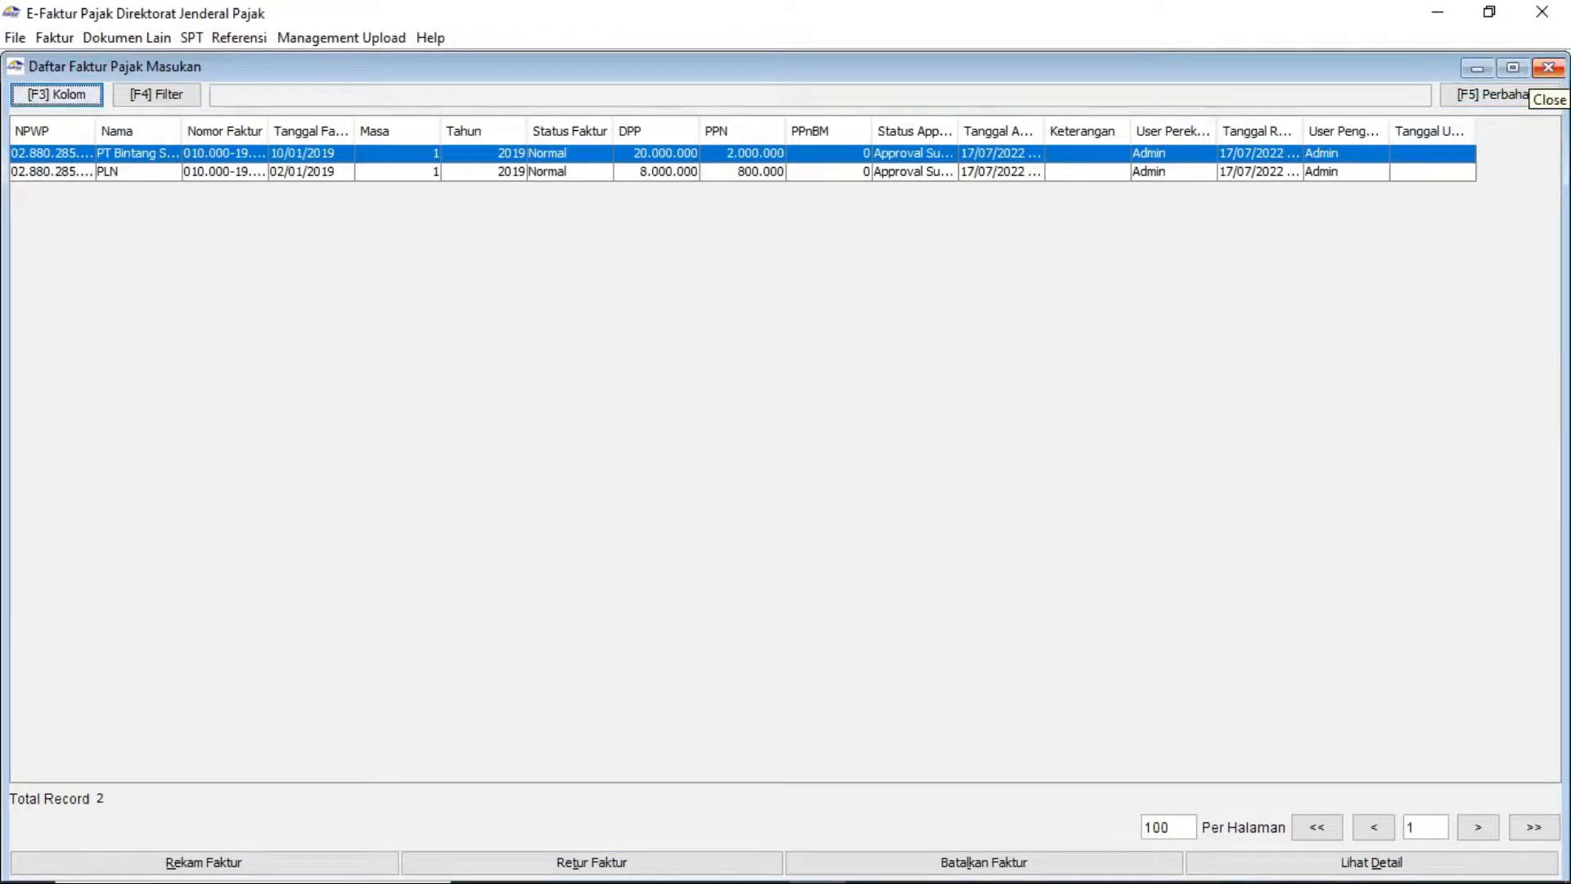
click(1547, 67)
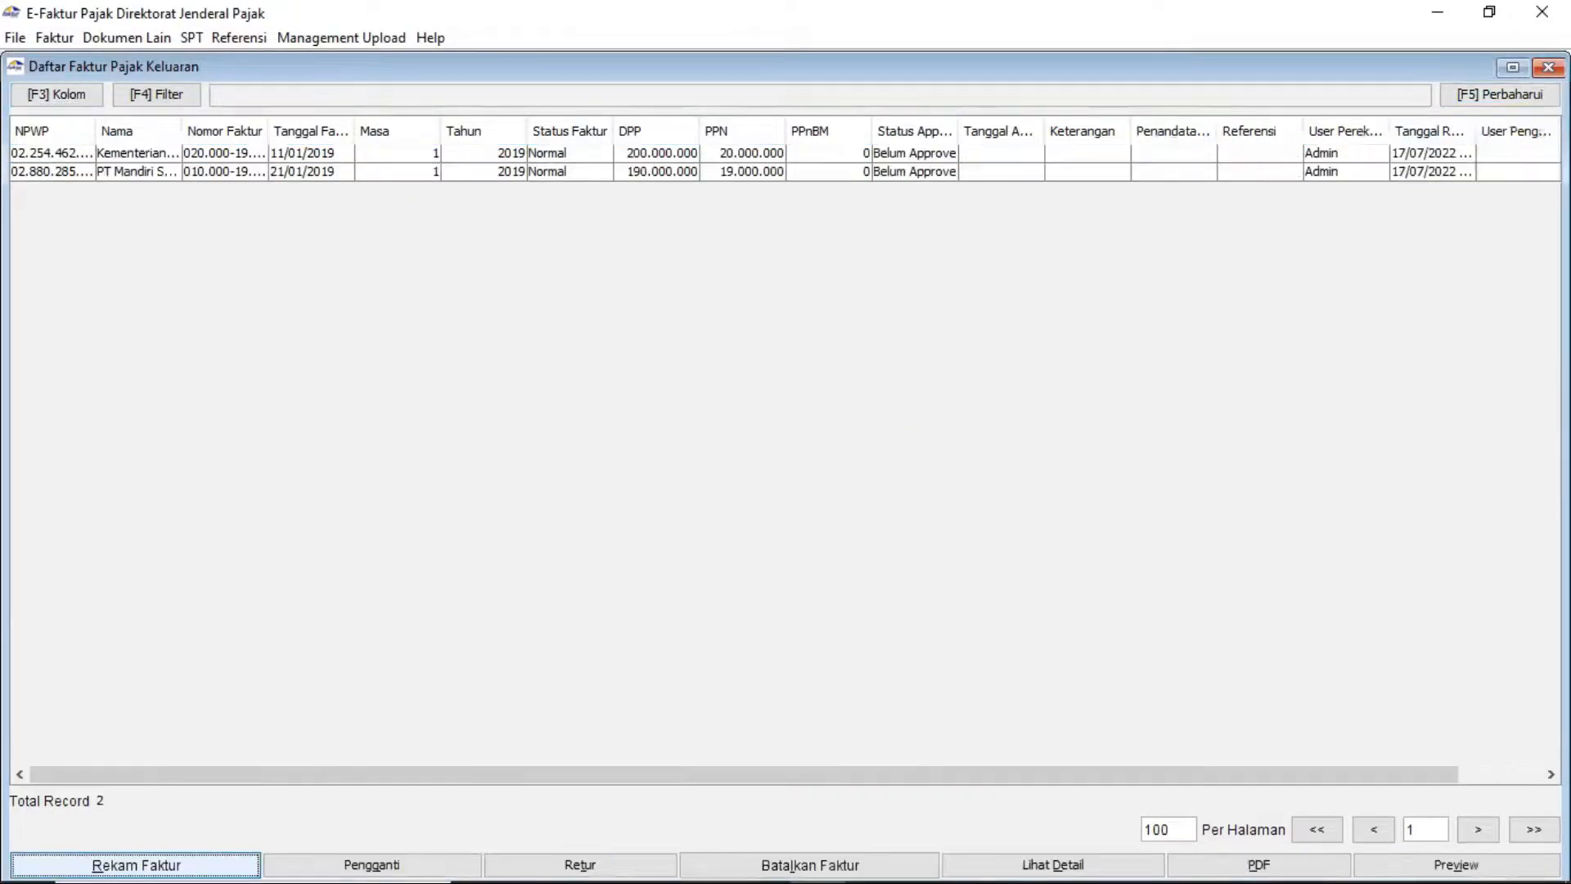
Select both output tax invoices and queue them ready for the Uploader
click(135, 158)
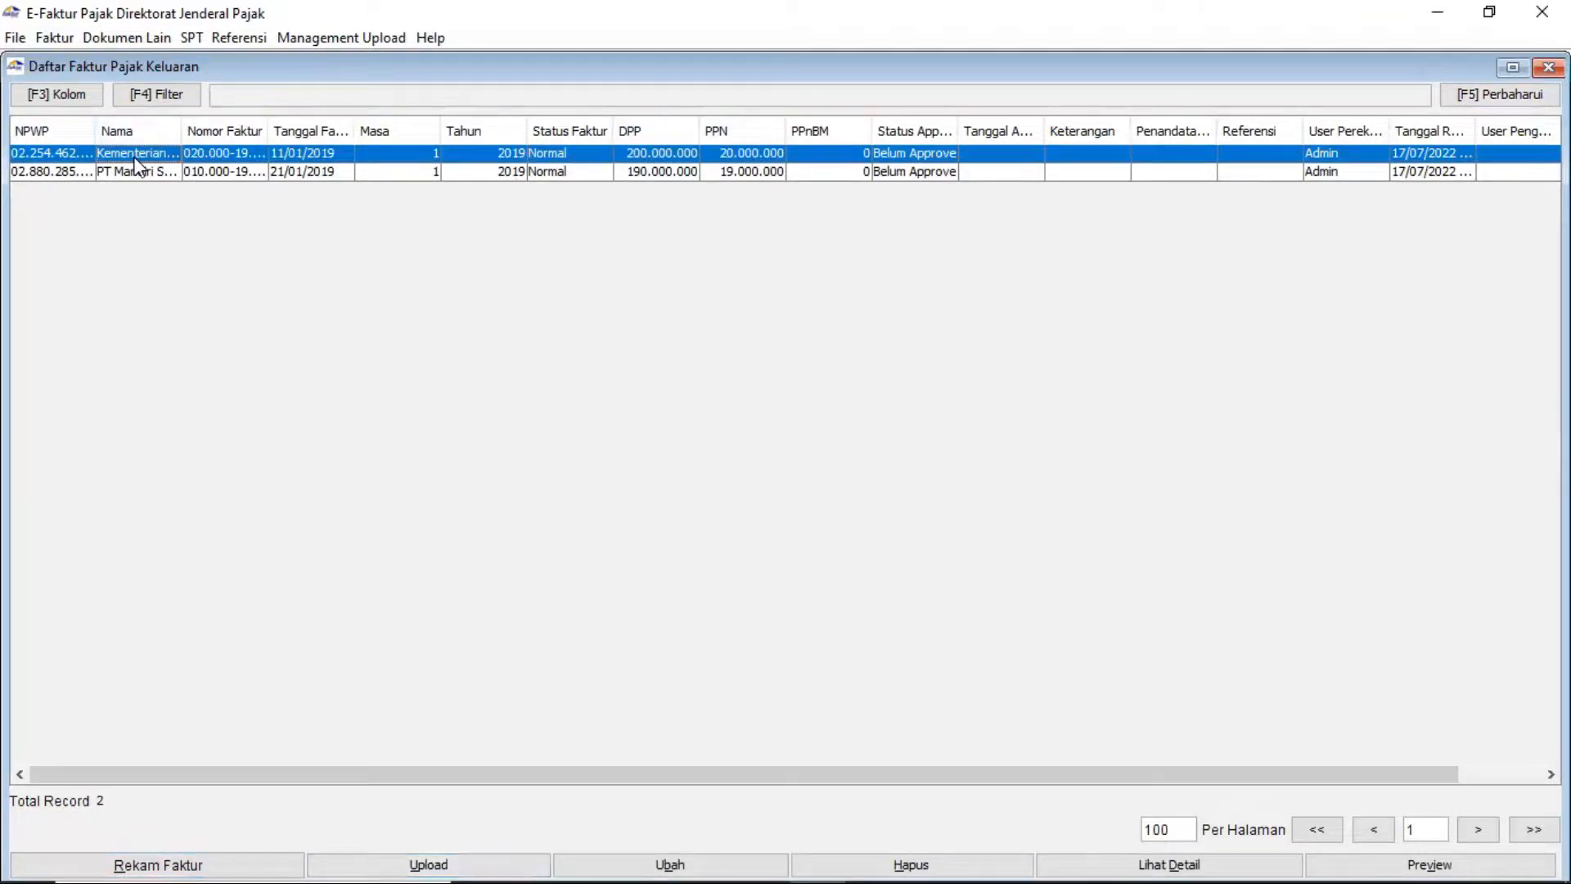
key(ctrl+a)
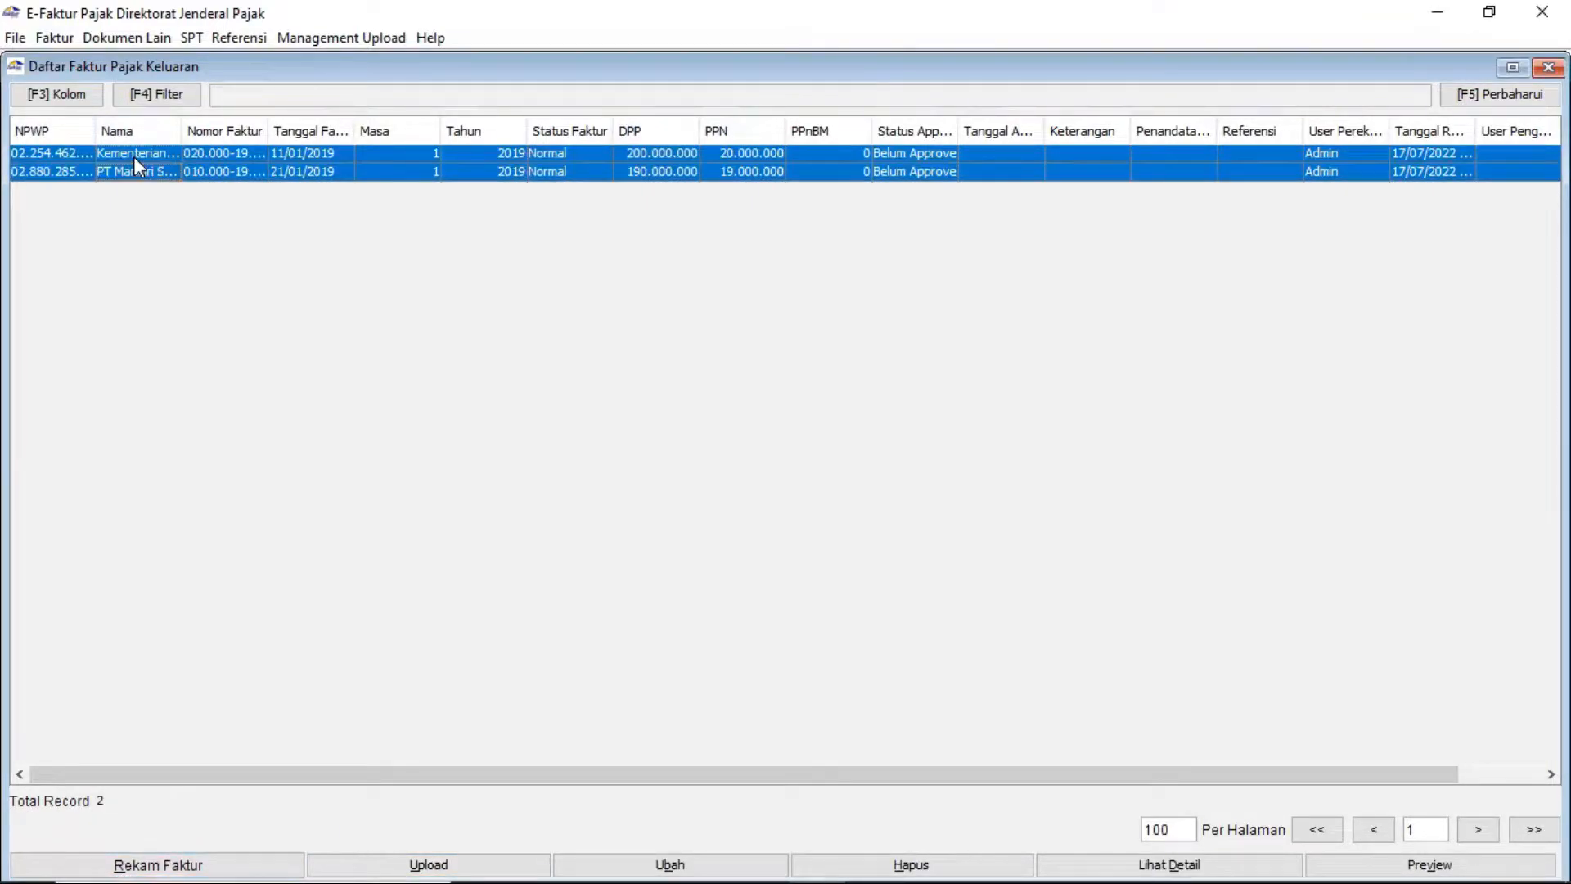
click(363, 856)
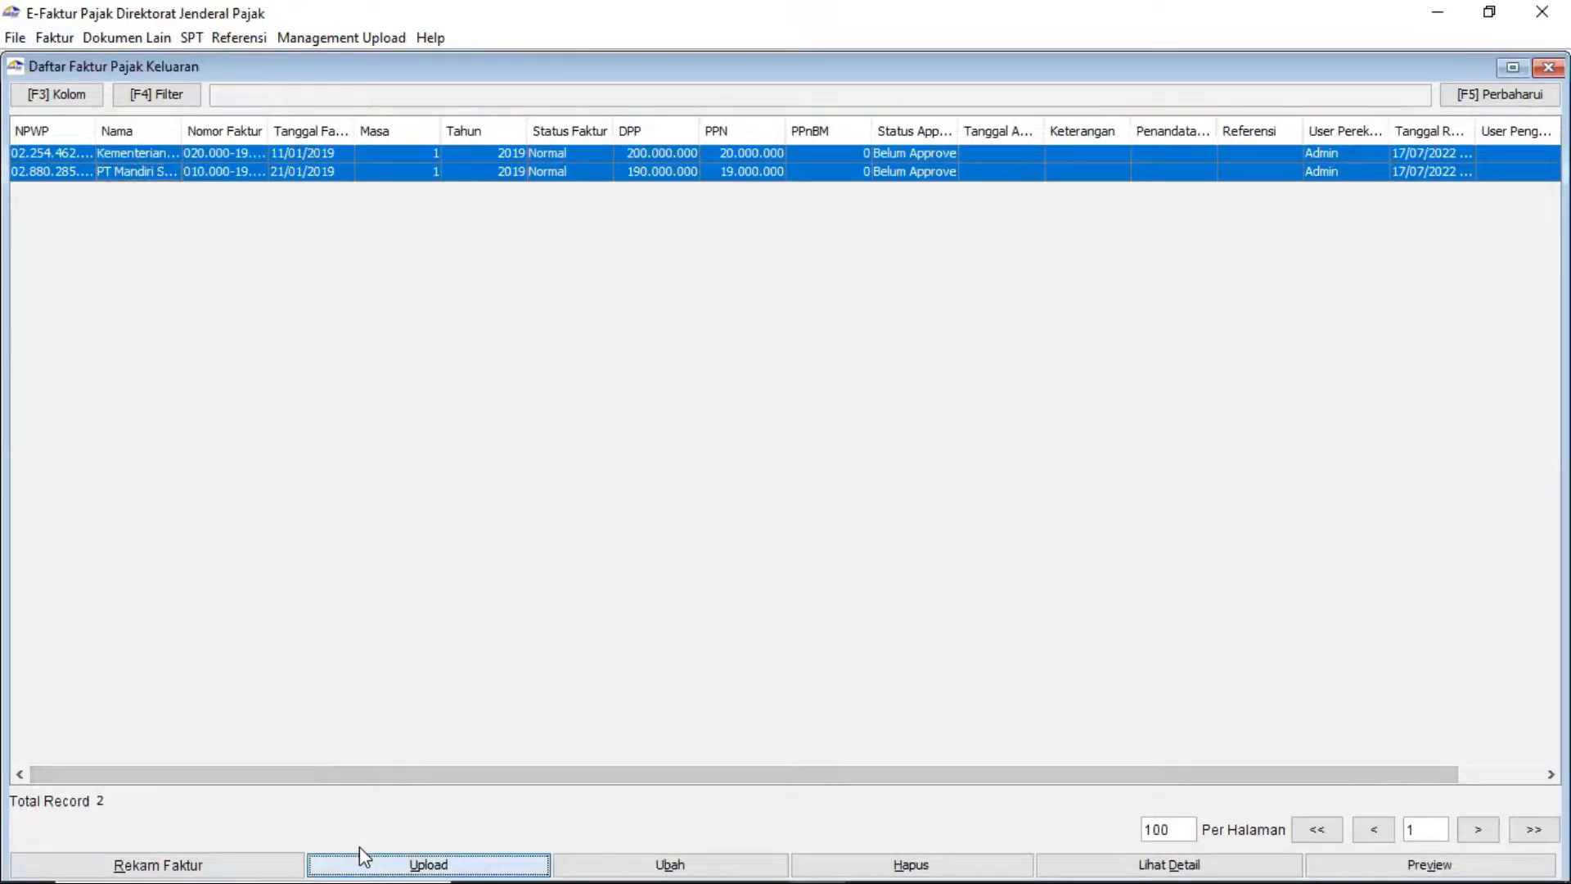
click(740, 530)
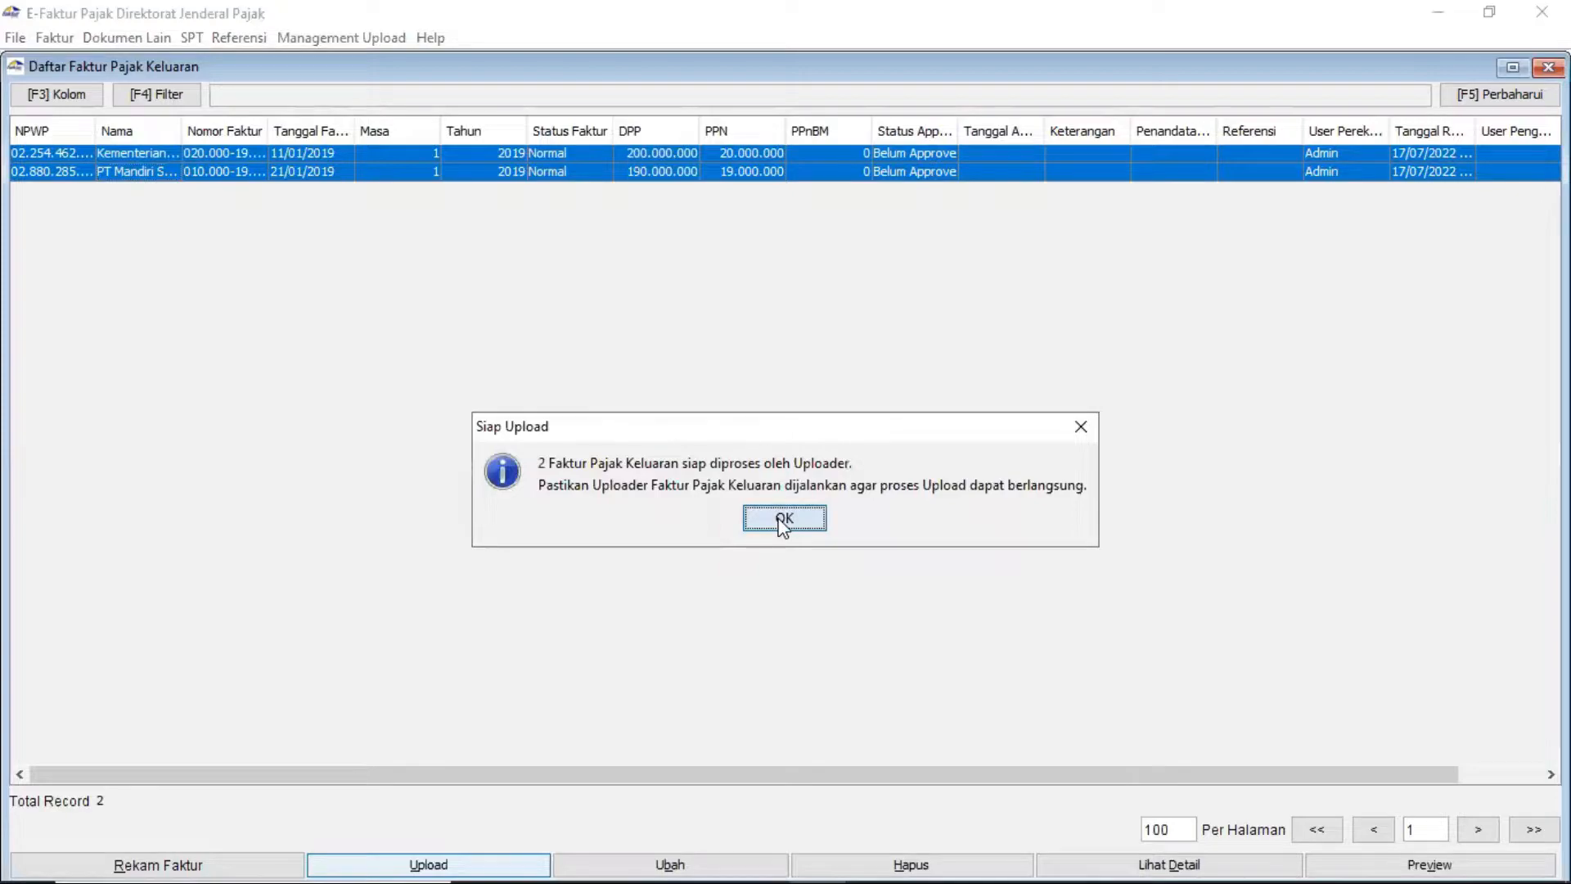
click(783, 520)
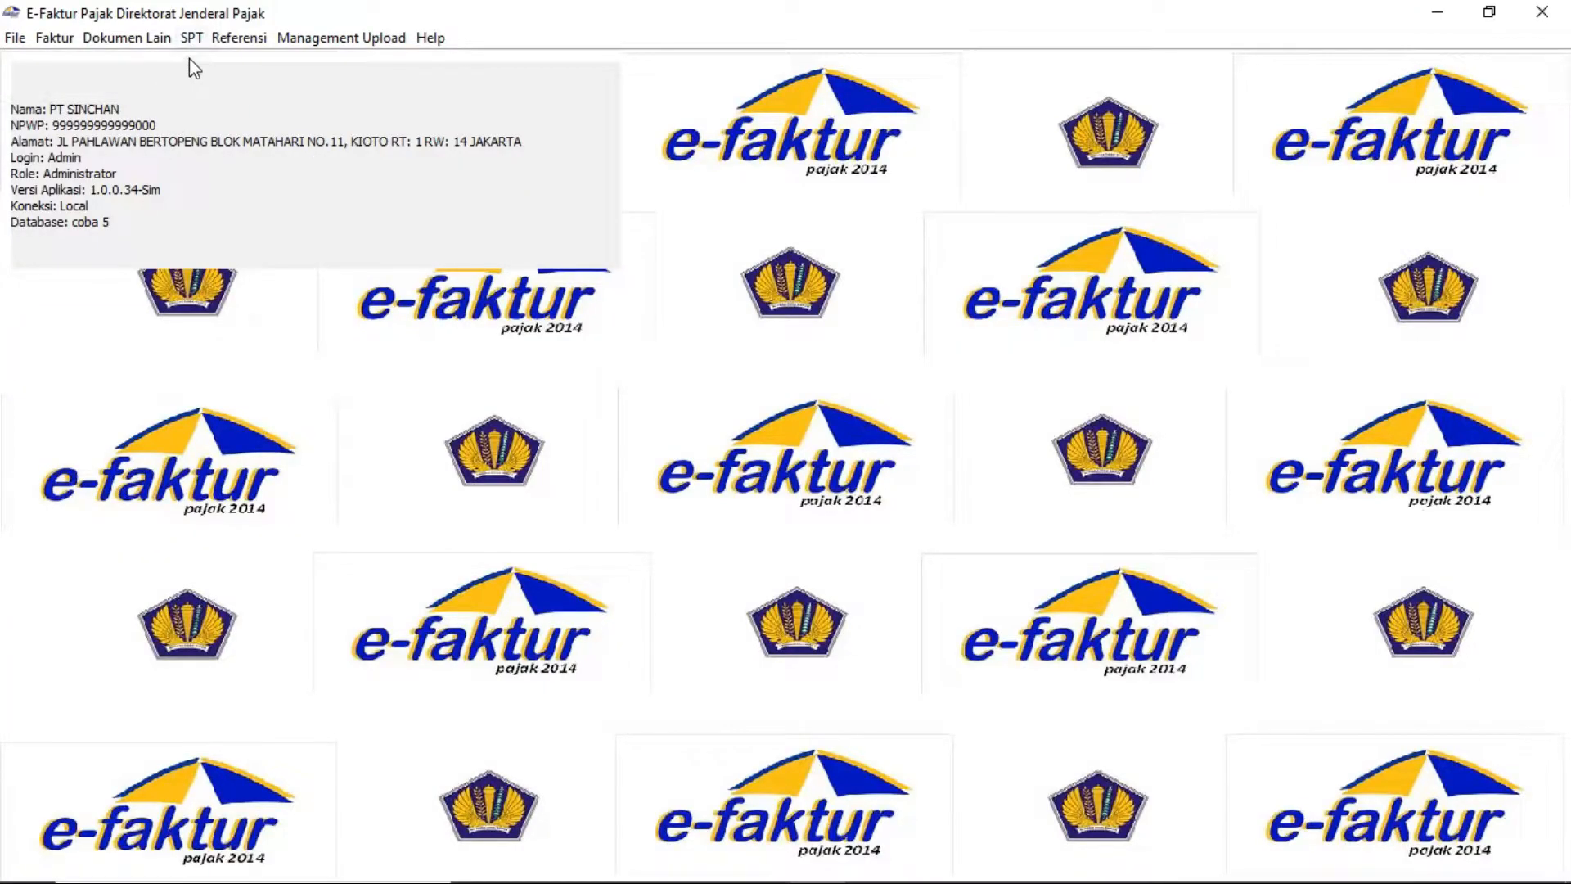
Open SPT posting for period 01–01 of 2019 and confirm 3 PK and 3 PM documents
click(195, 44)
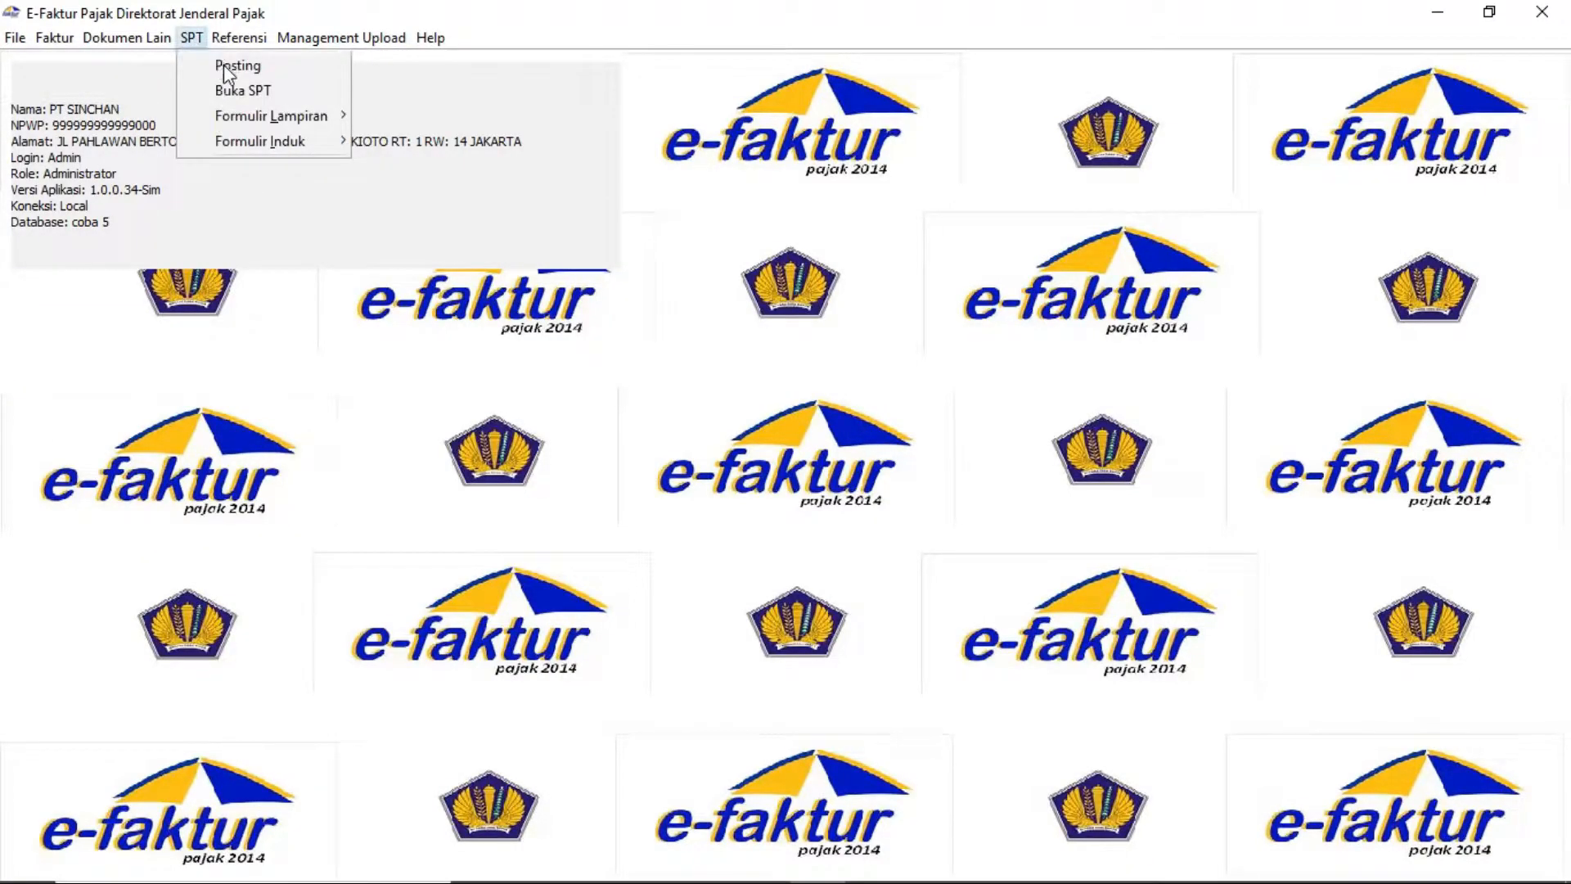
click(223, 66)
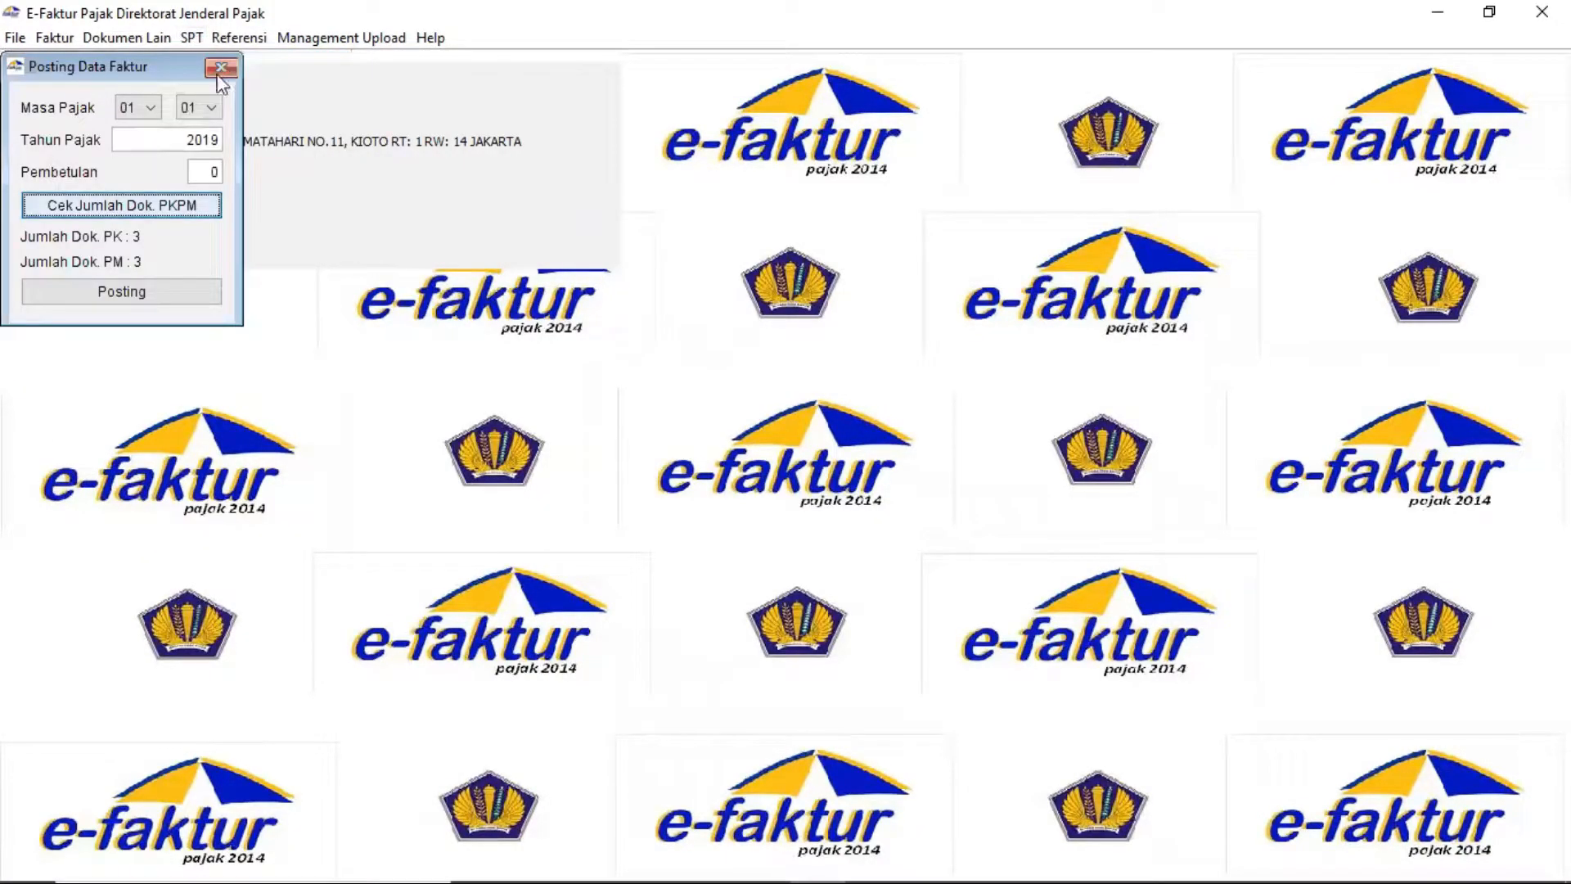
click(152, 108)
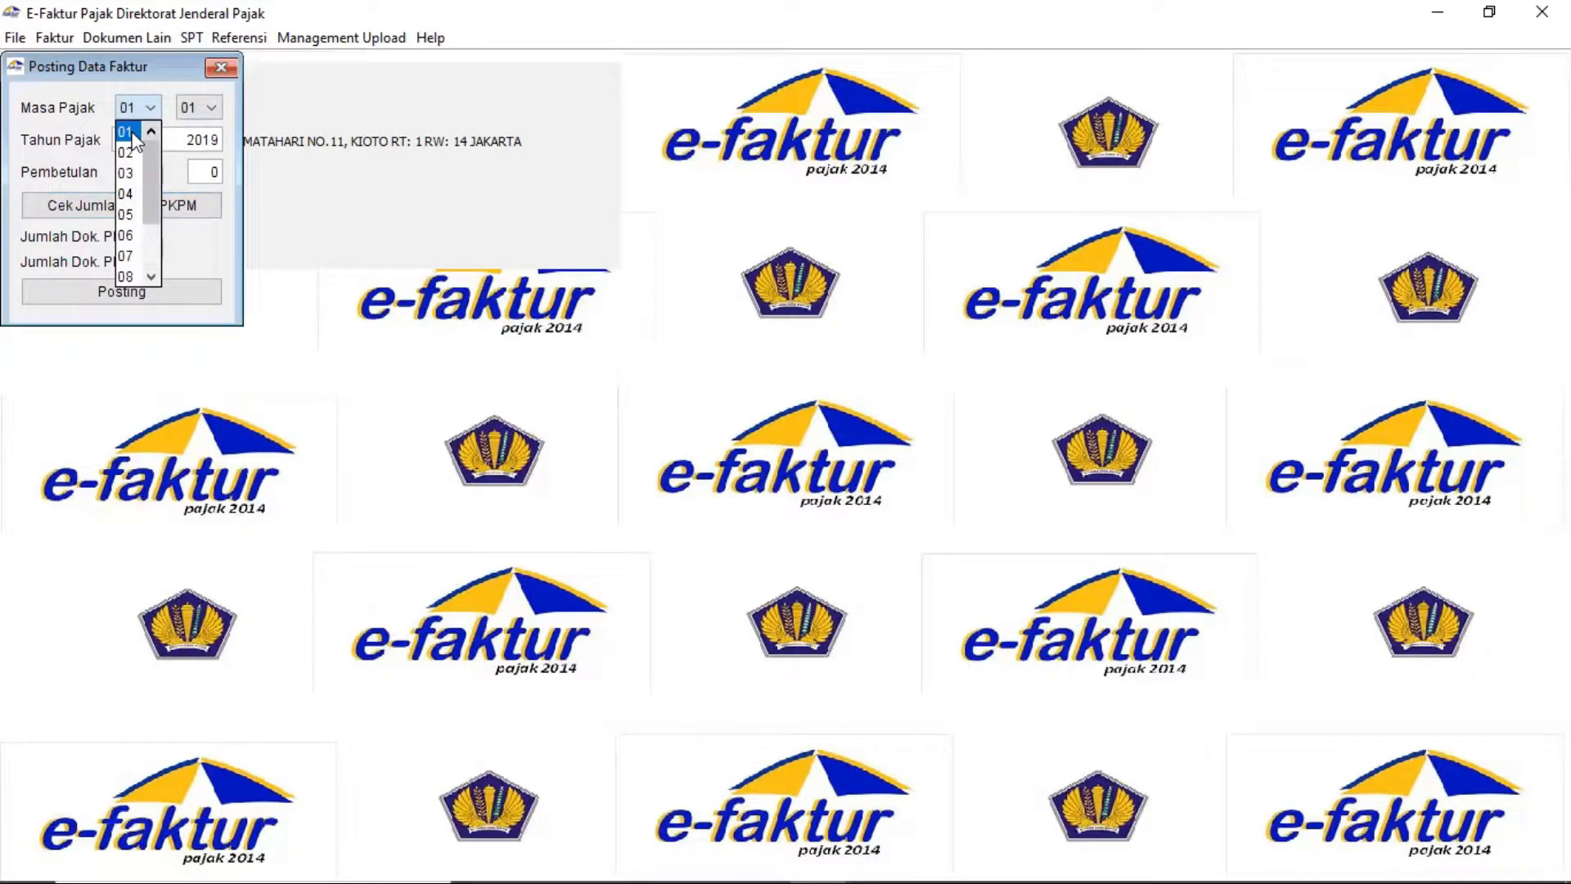
click(200, 143)
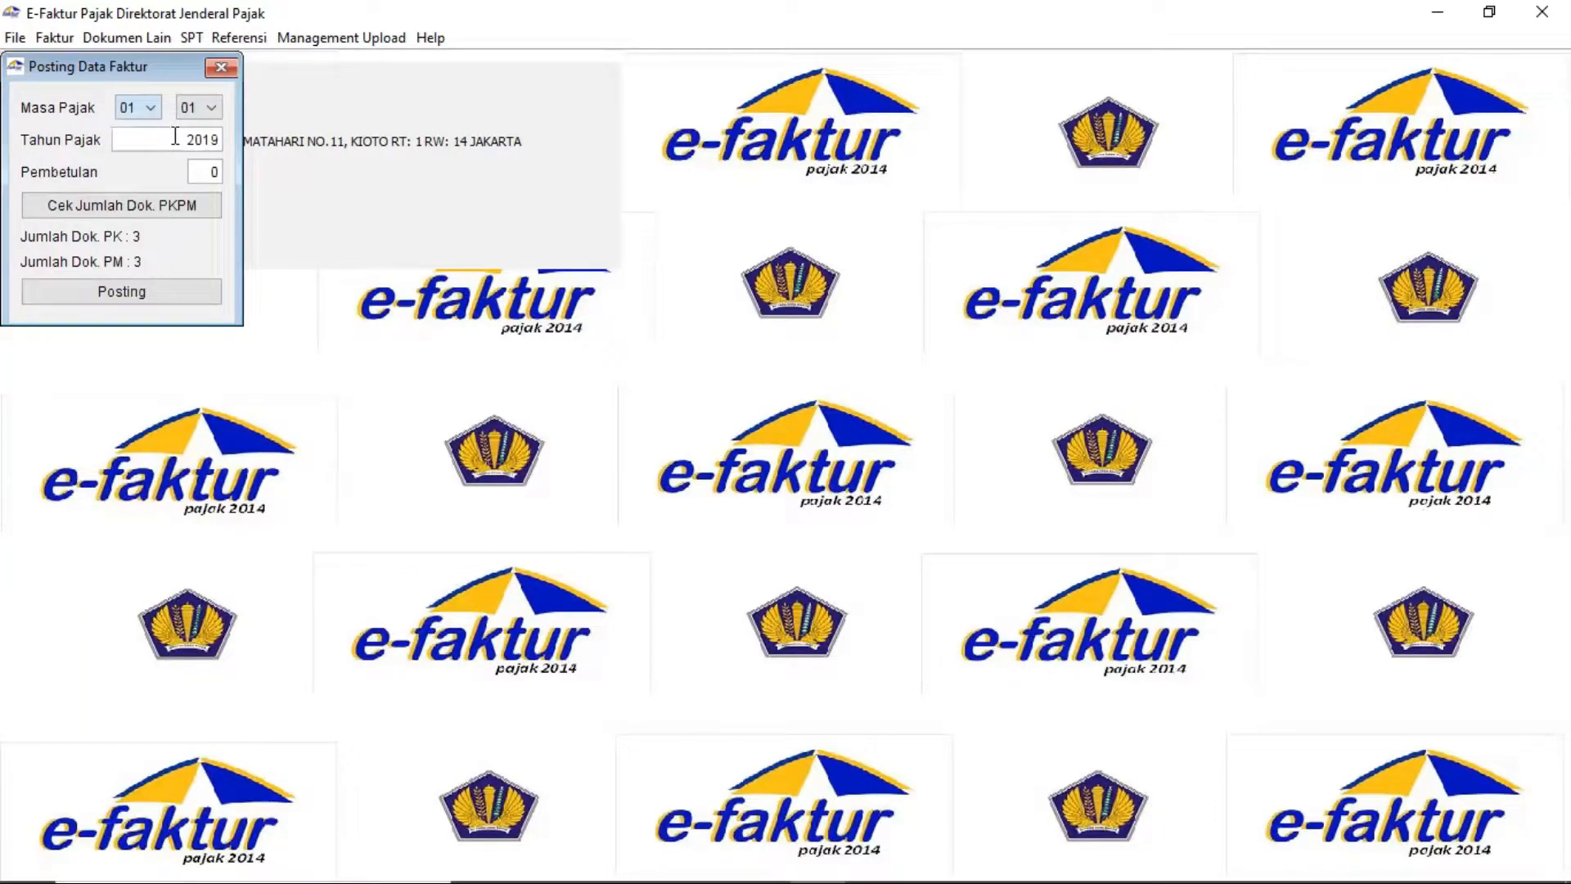
click(183, 205)
click(183, 204)
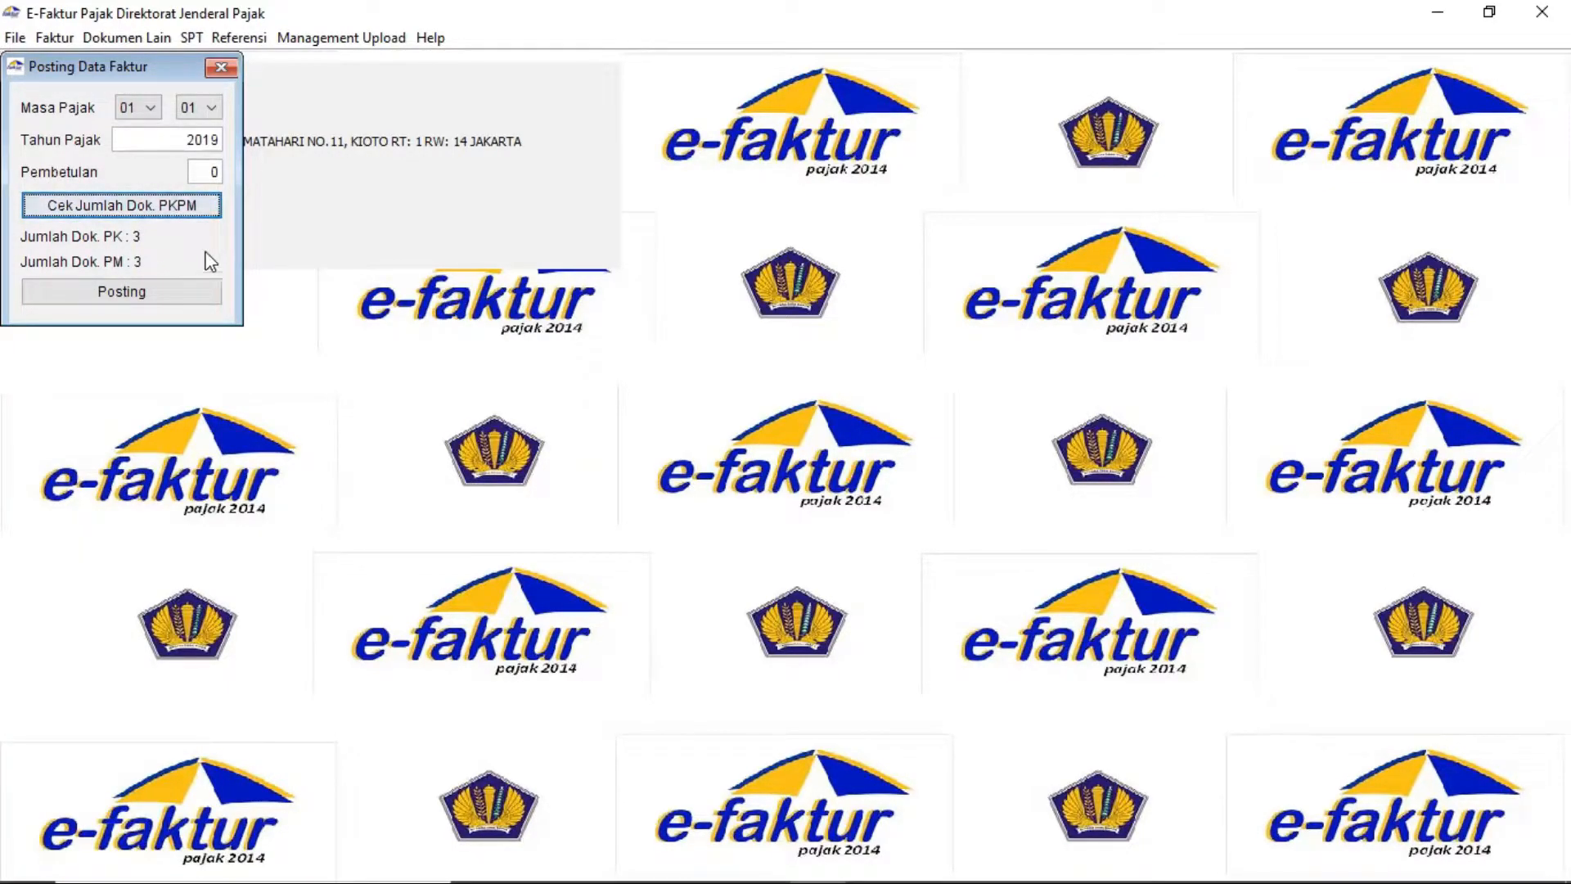
Post the January 2019 invoices into SPT data and close the posting window
click(199, 297)
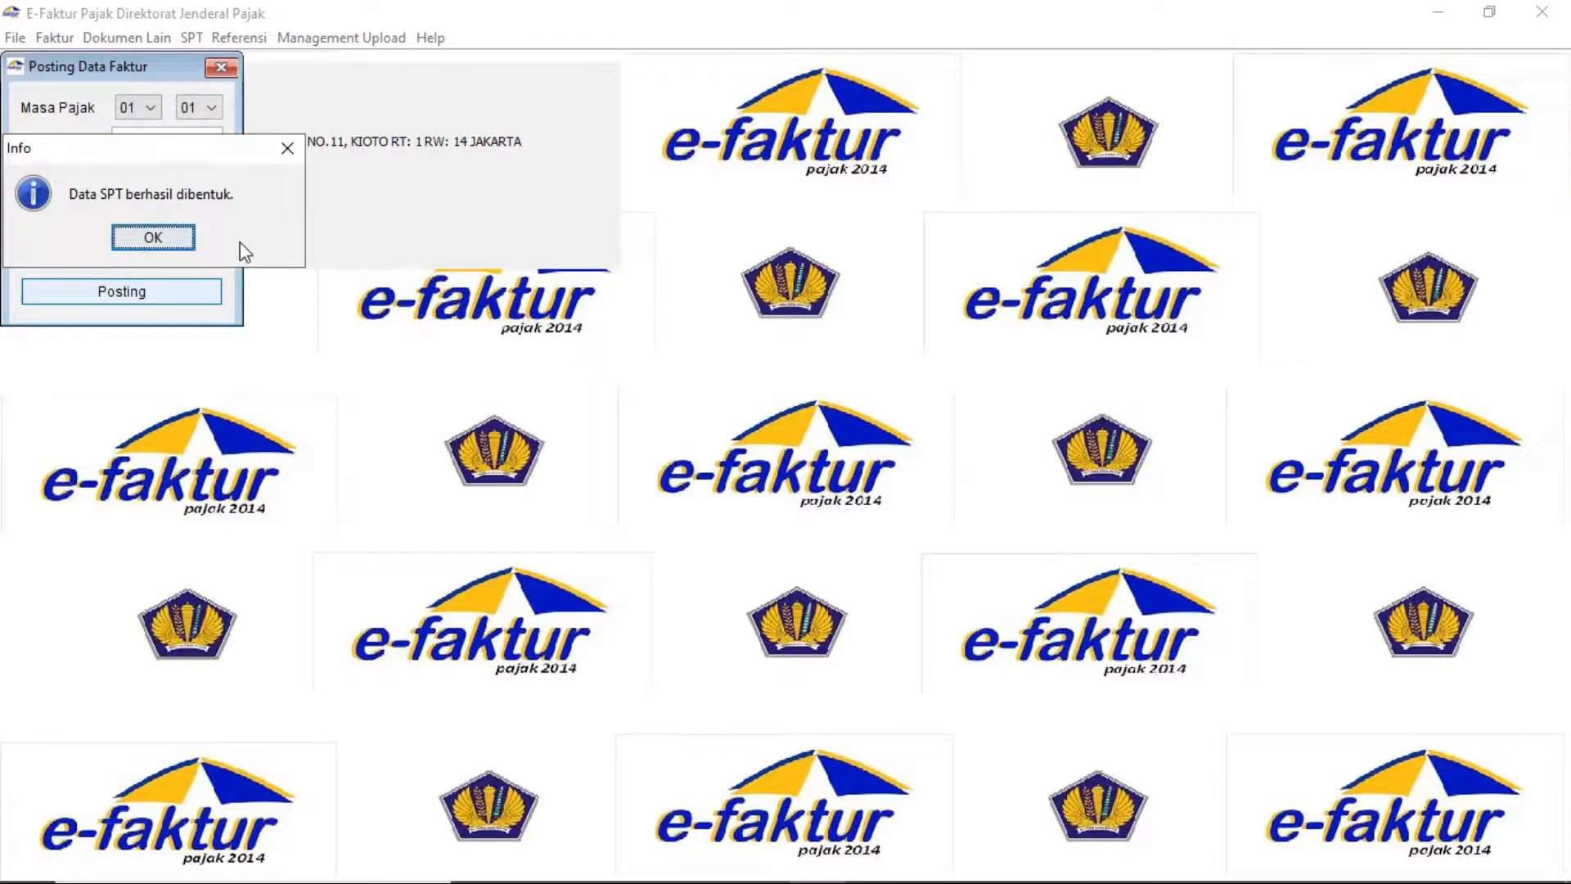
click(164, 239)
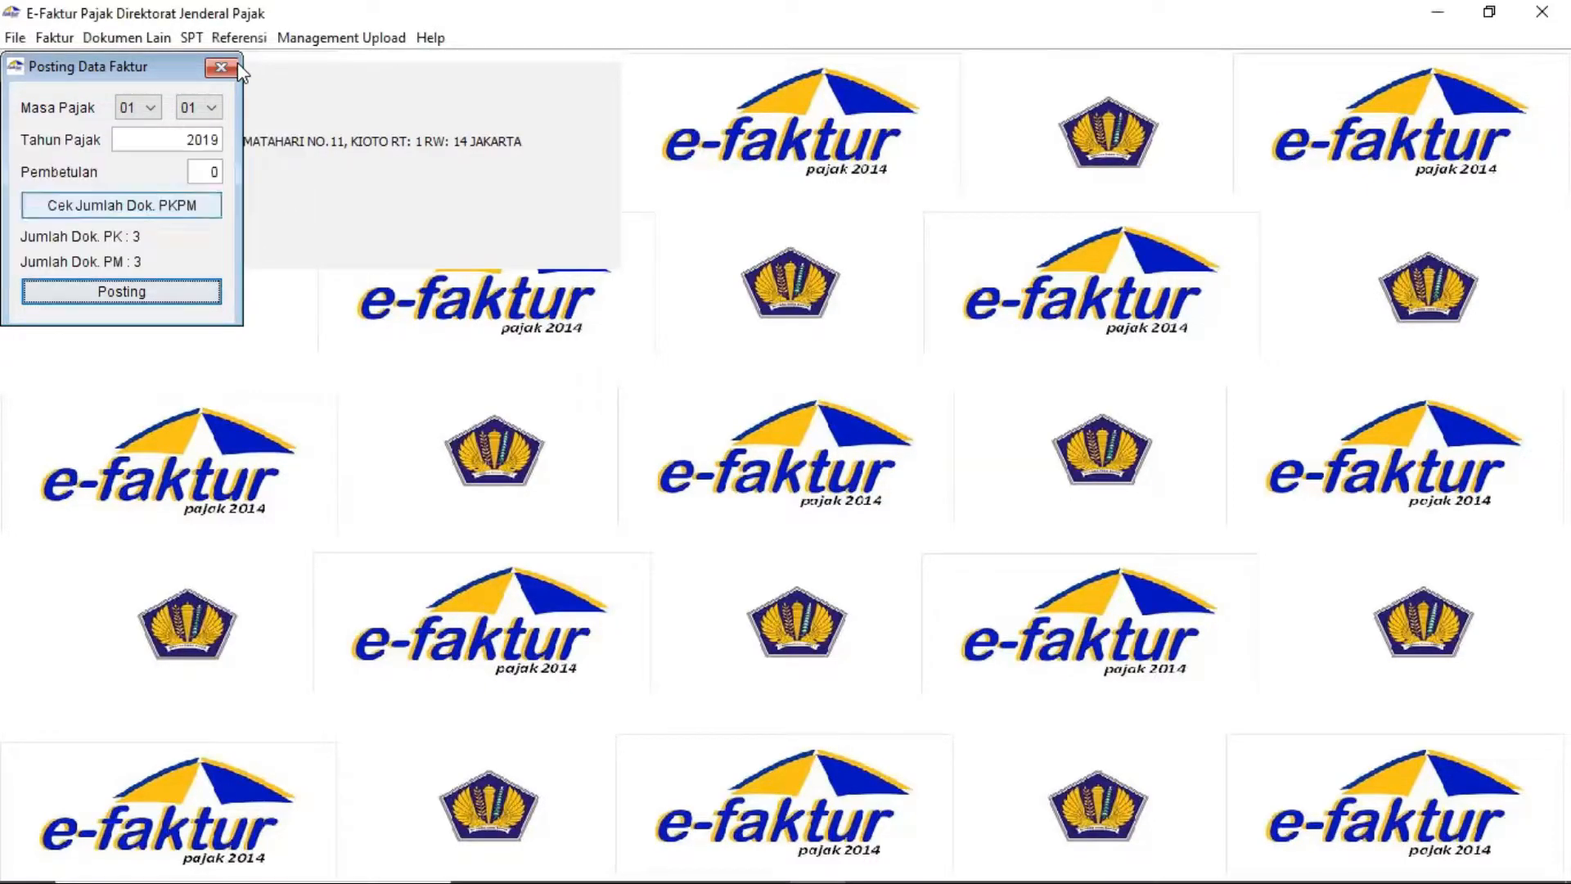
click(221, 68)
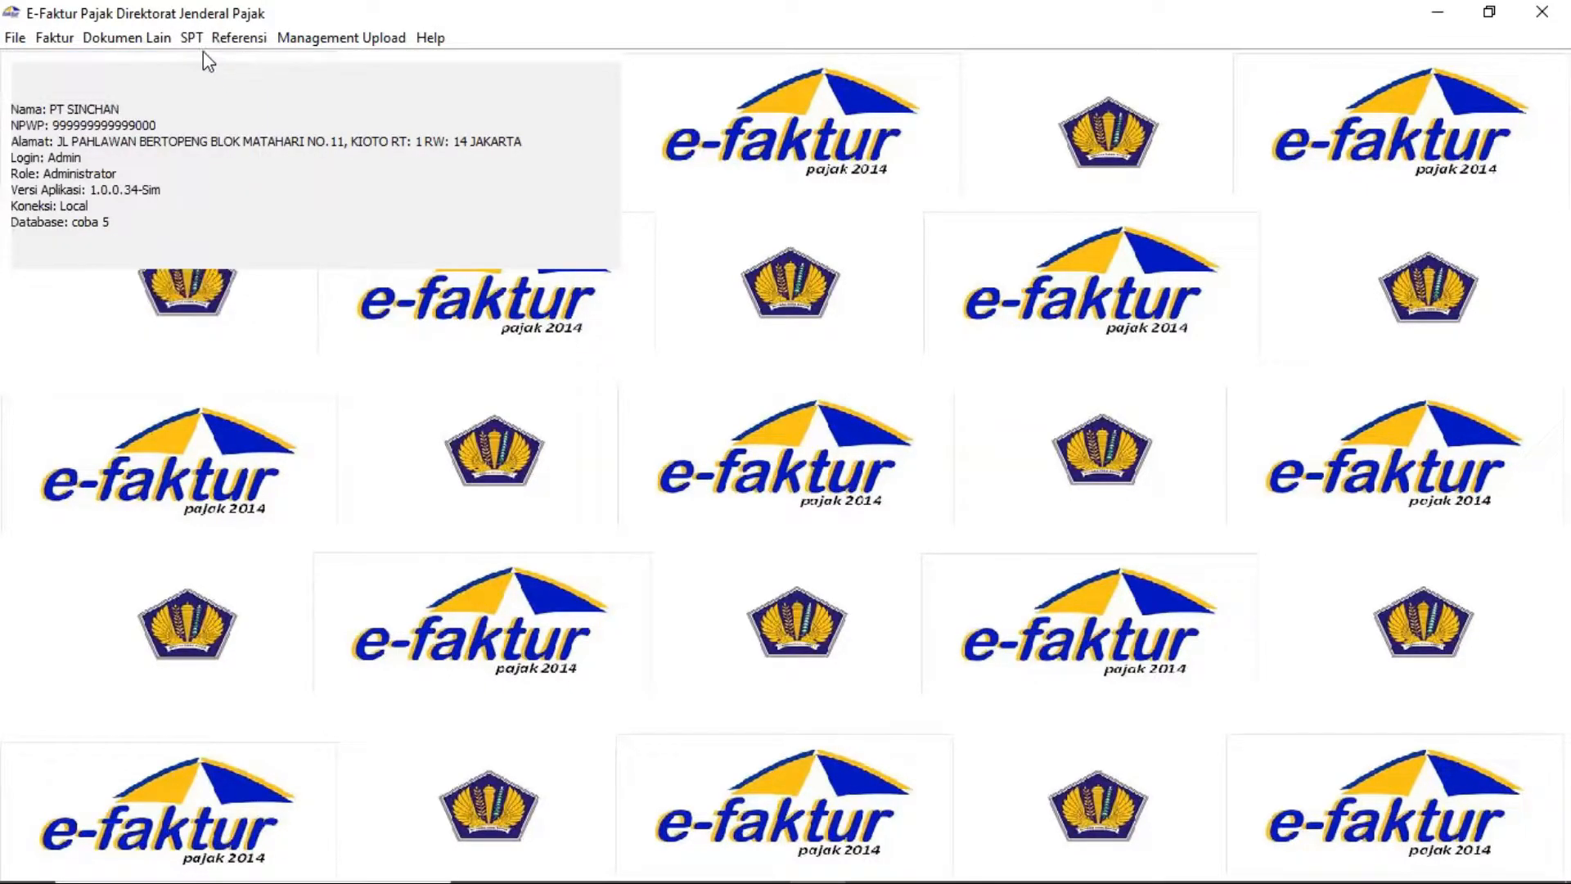
Refresh the SPT list and open the 2019 period 1-1 return (correction 0) for editing
click(193, 39)
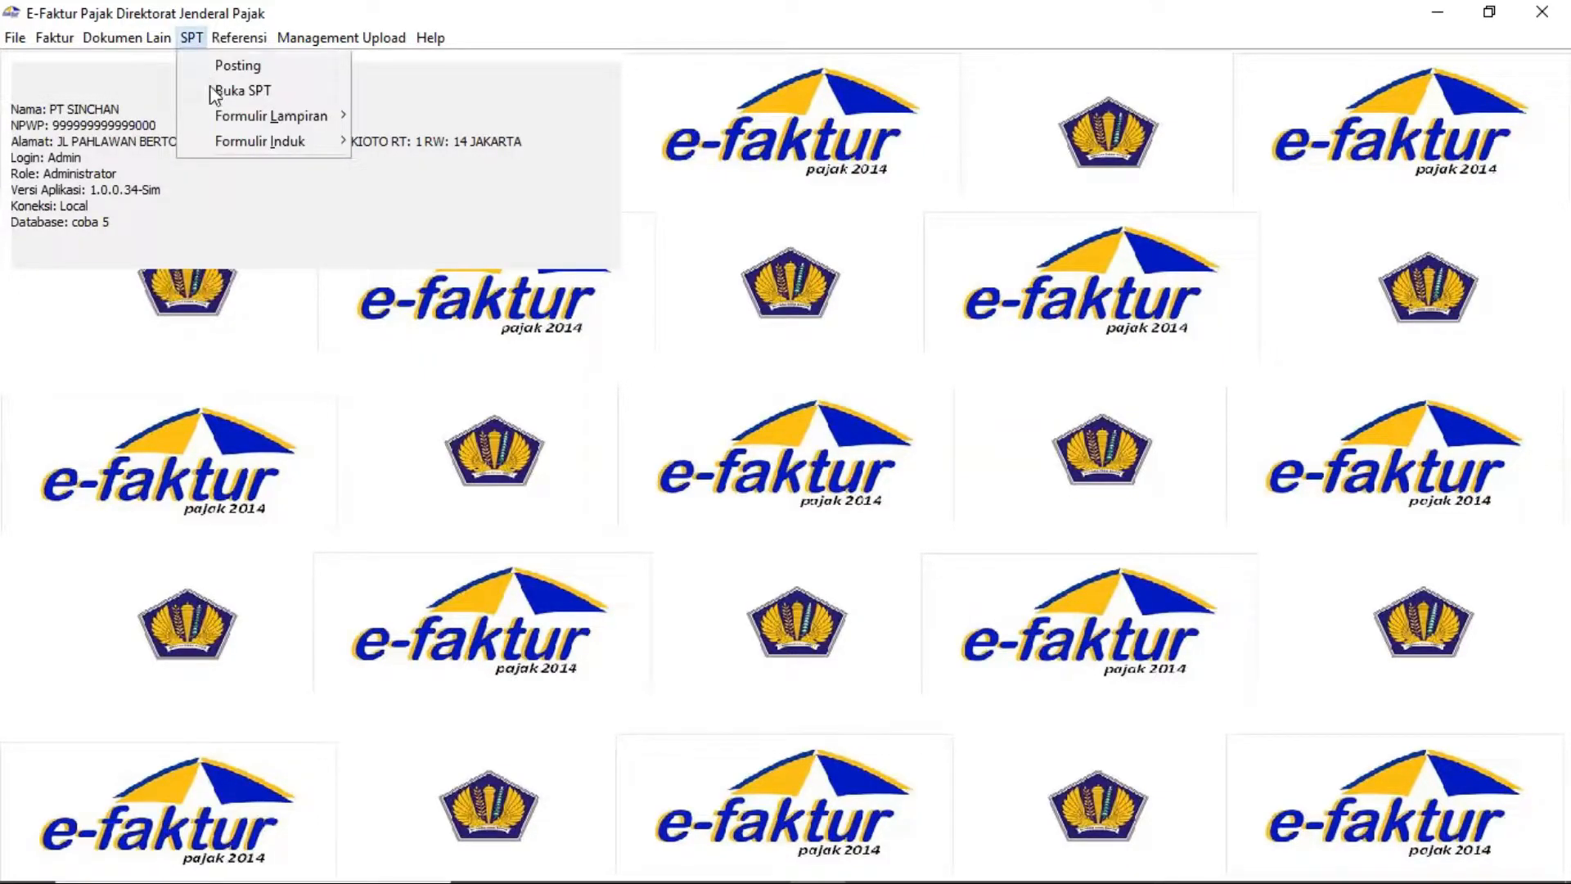
click(211, 93)
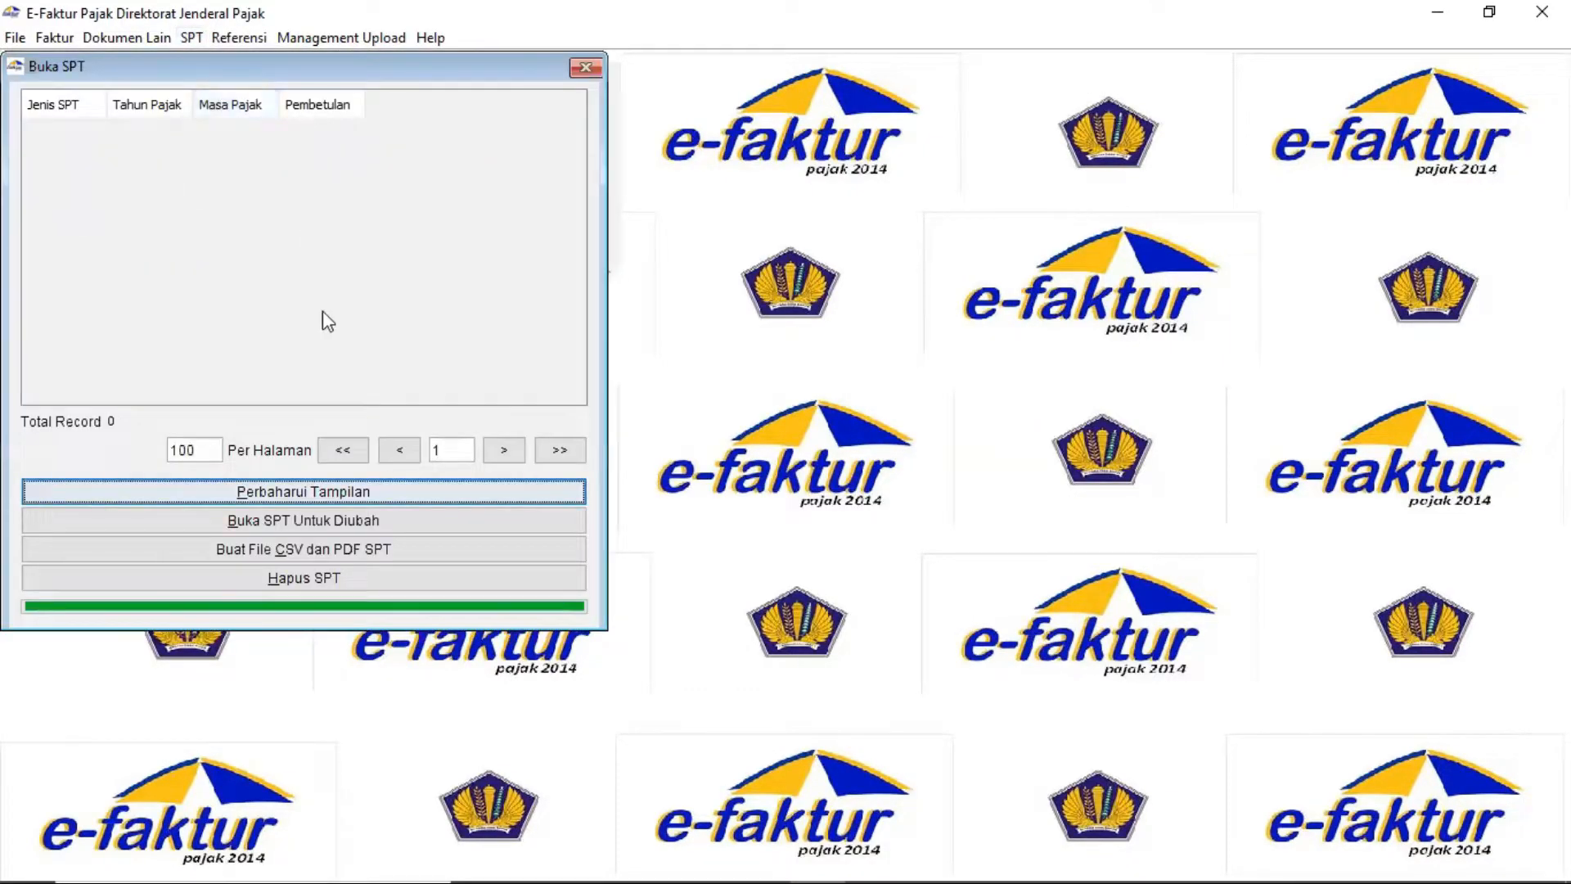
click(308, 490)
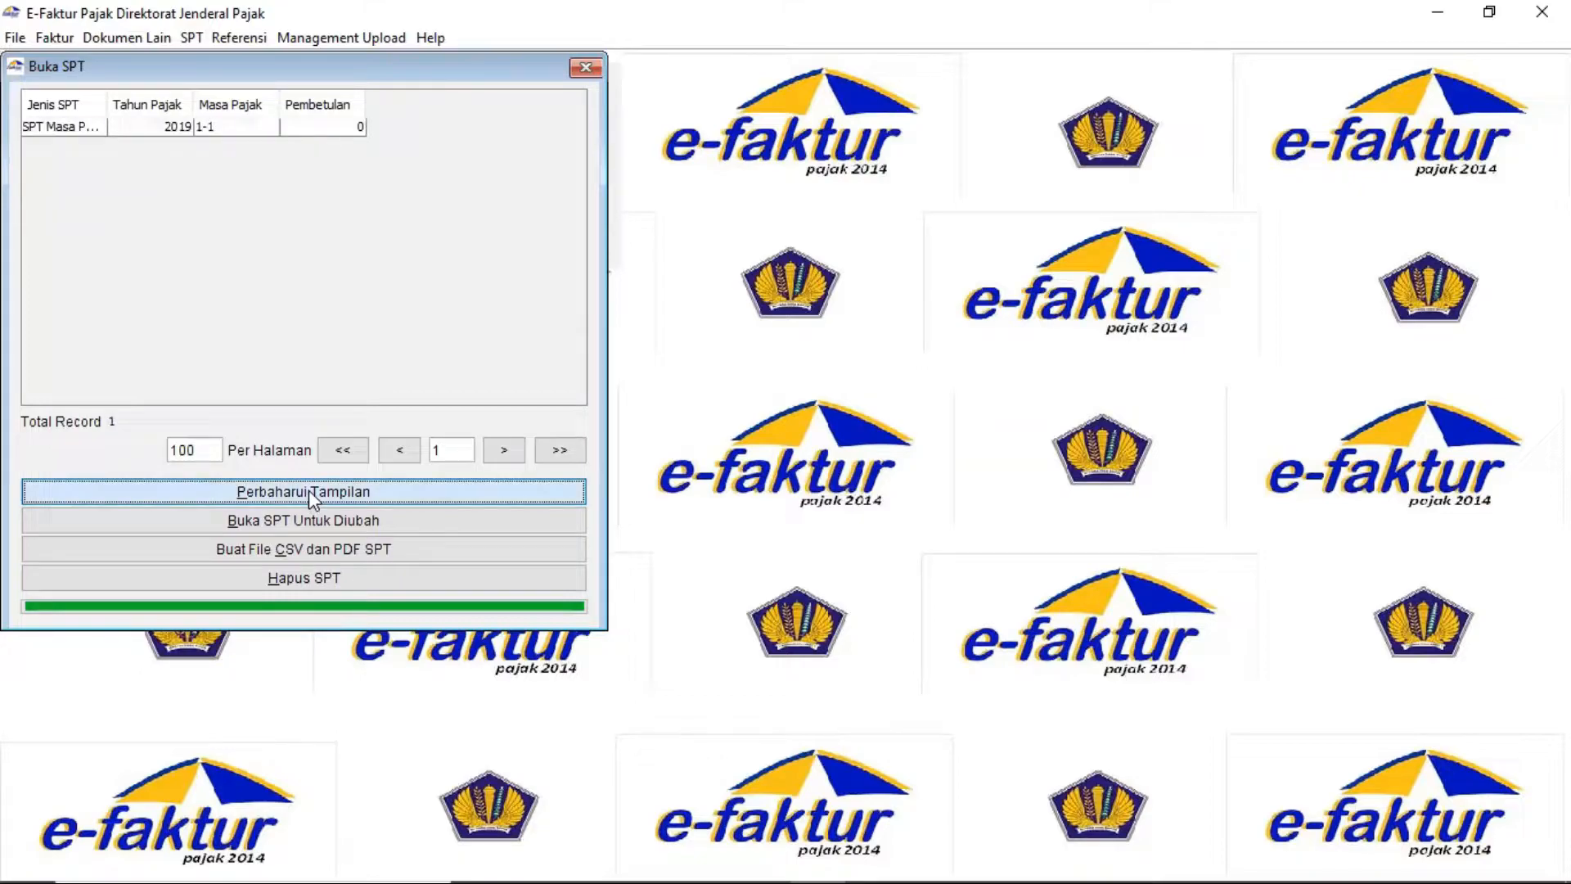
click(162, 131)
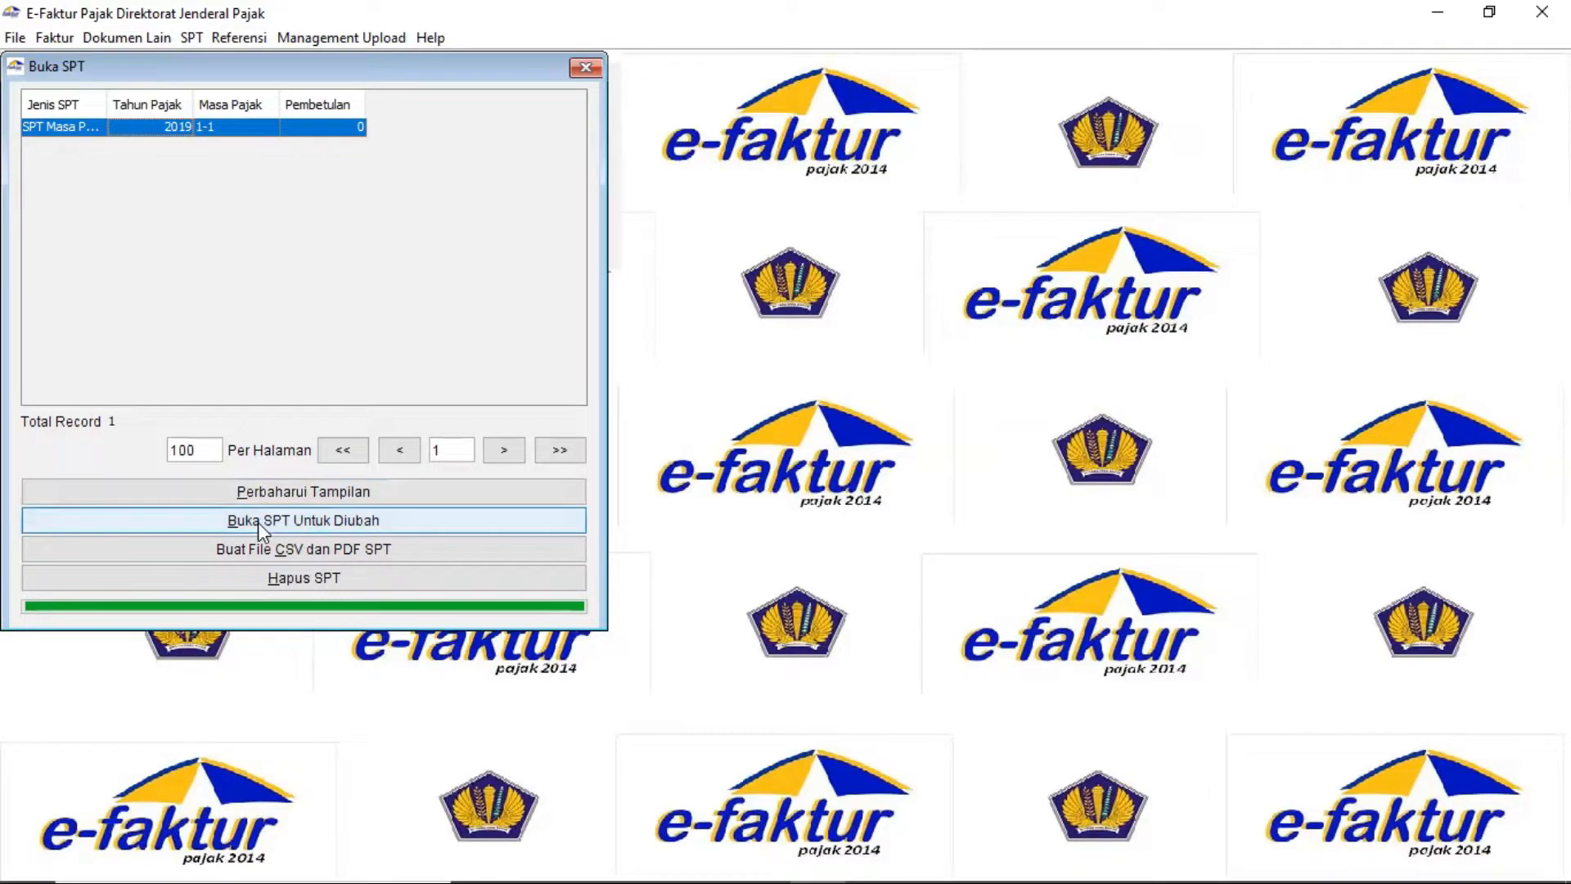
click(307, 519)
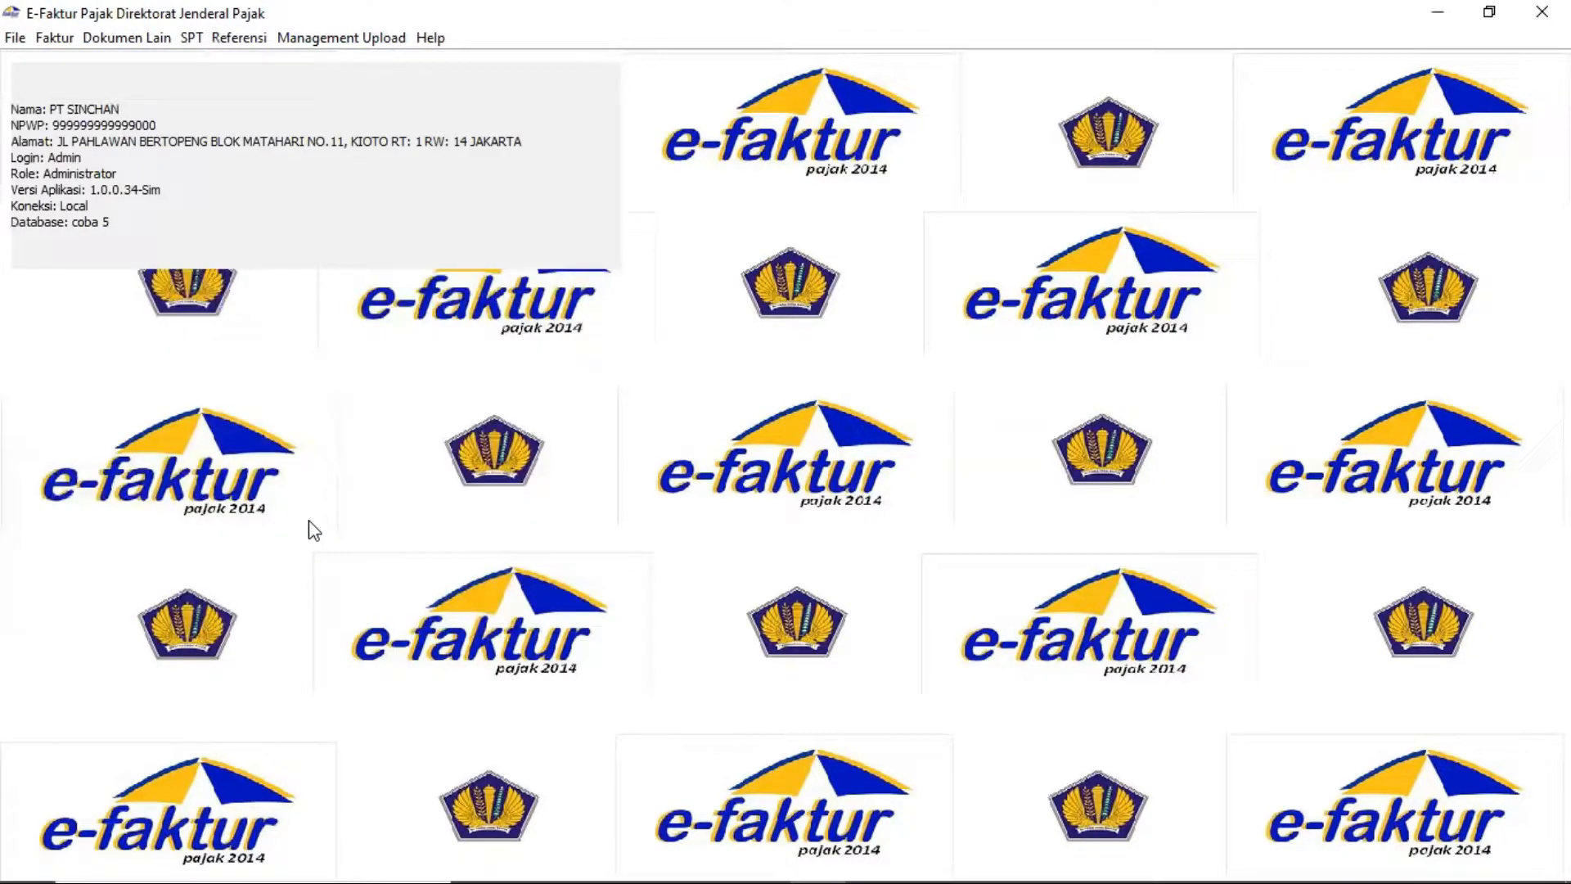
click(193, 39)
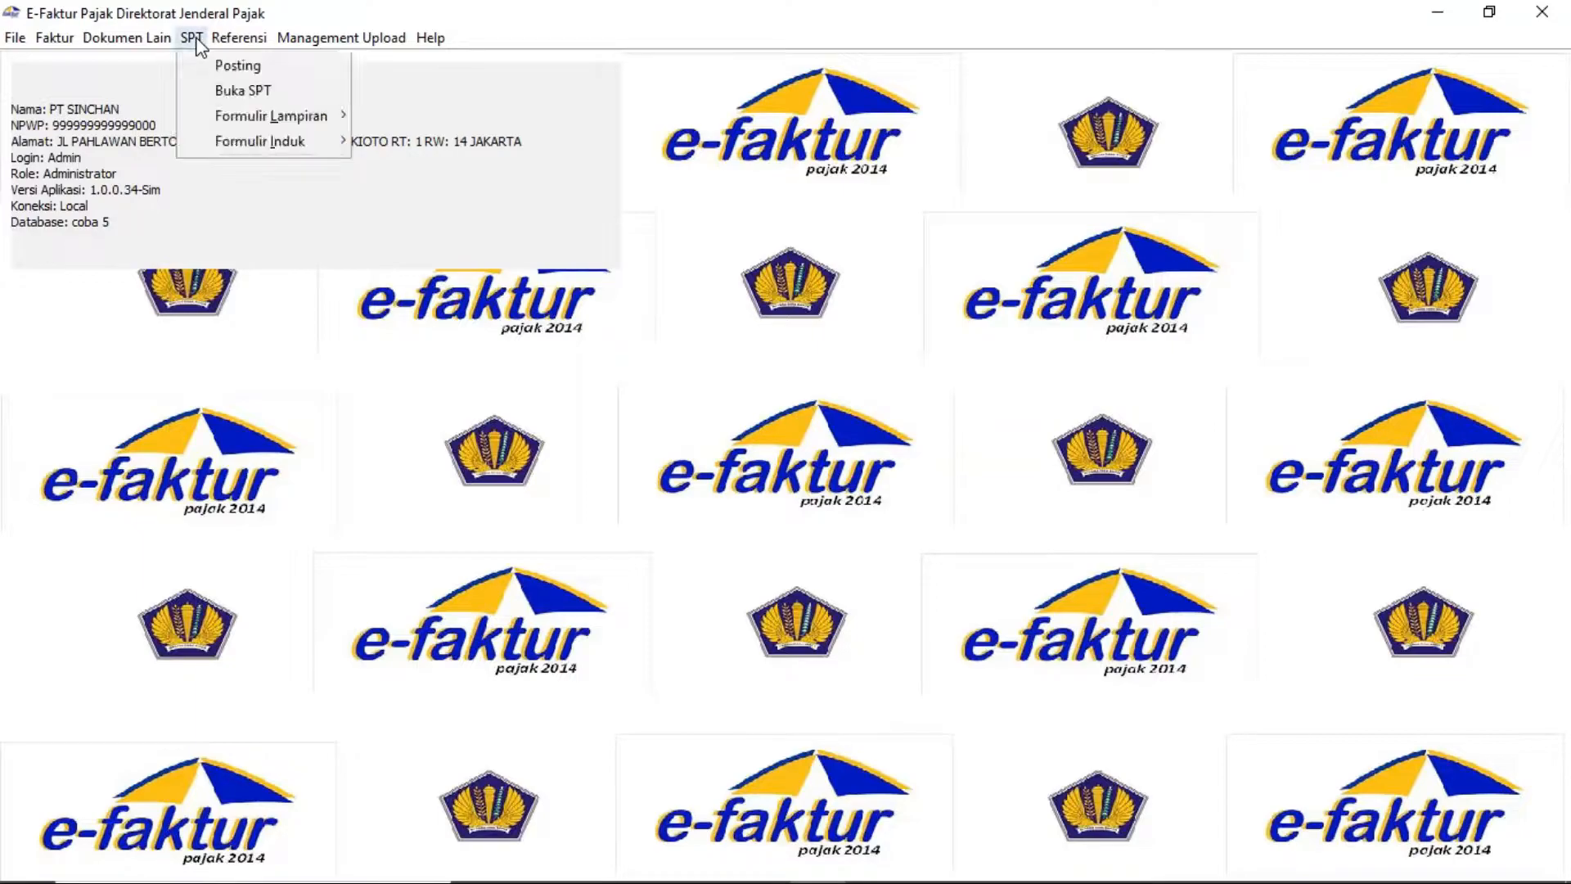
Check sections II and III of Form 1111 AB (3.800.000 creditable input tax), then save and close it
mouse_move(247, 118)
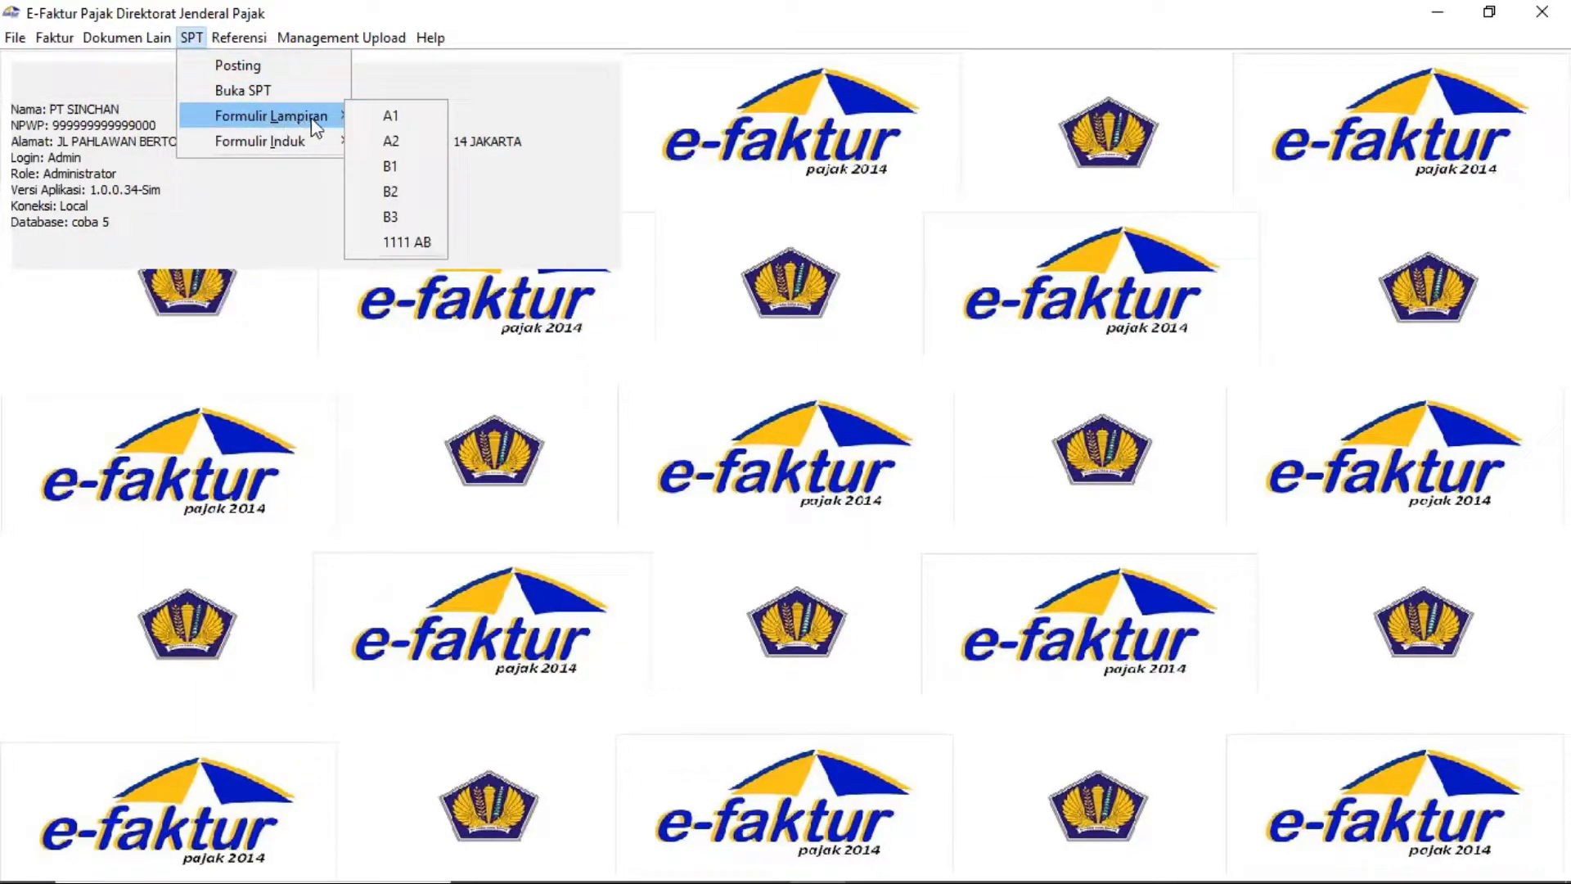
click(397, 244)
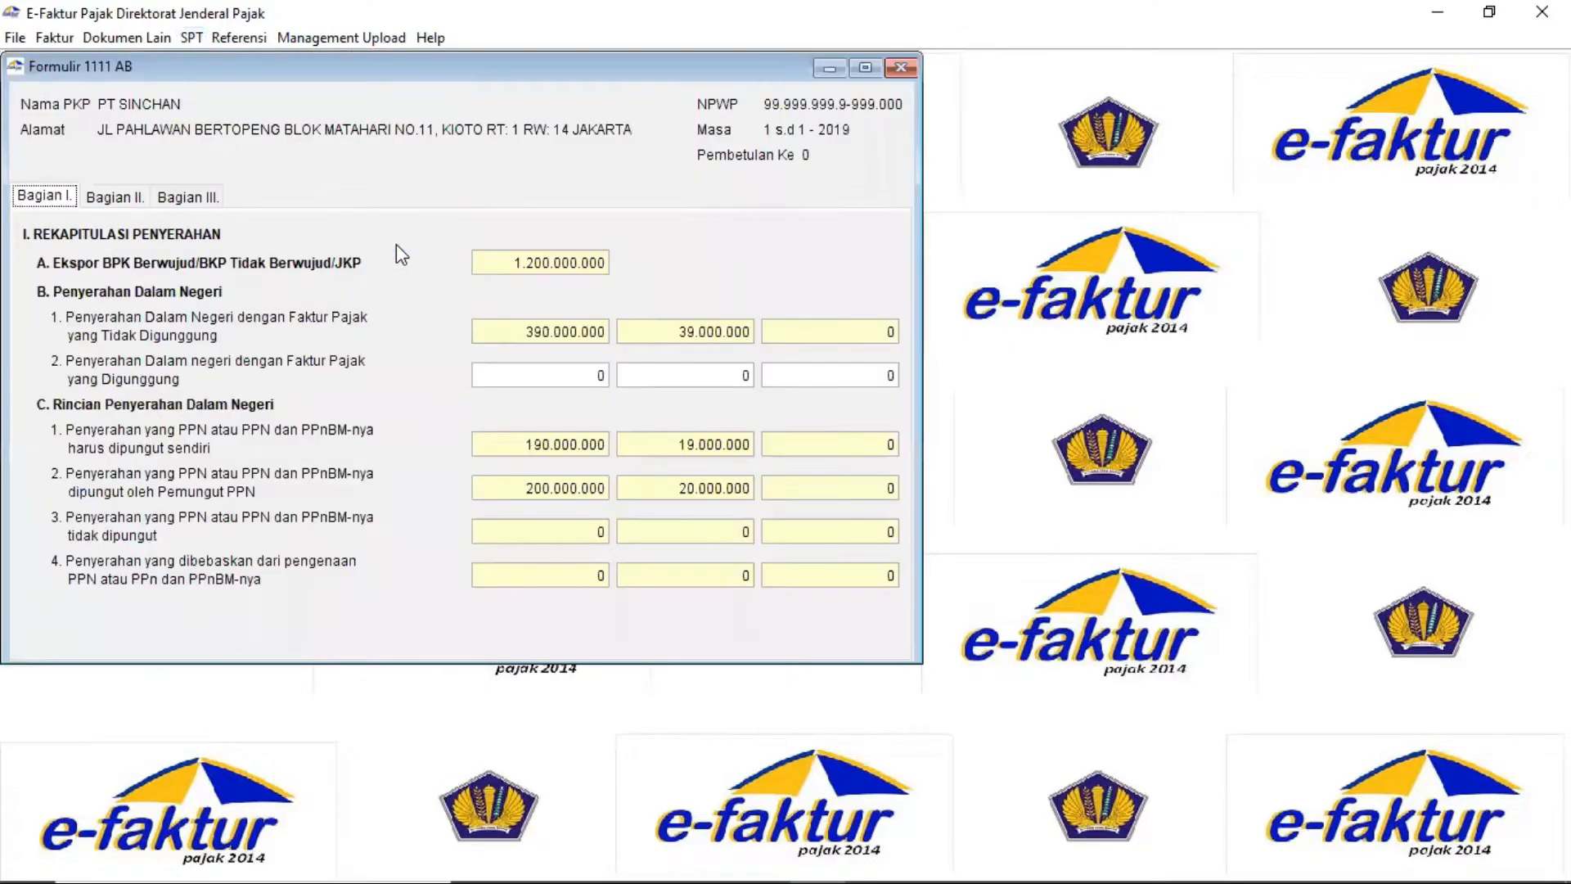
click(121, 202)
click(173, 200)
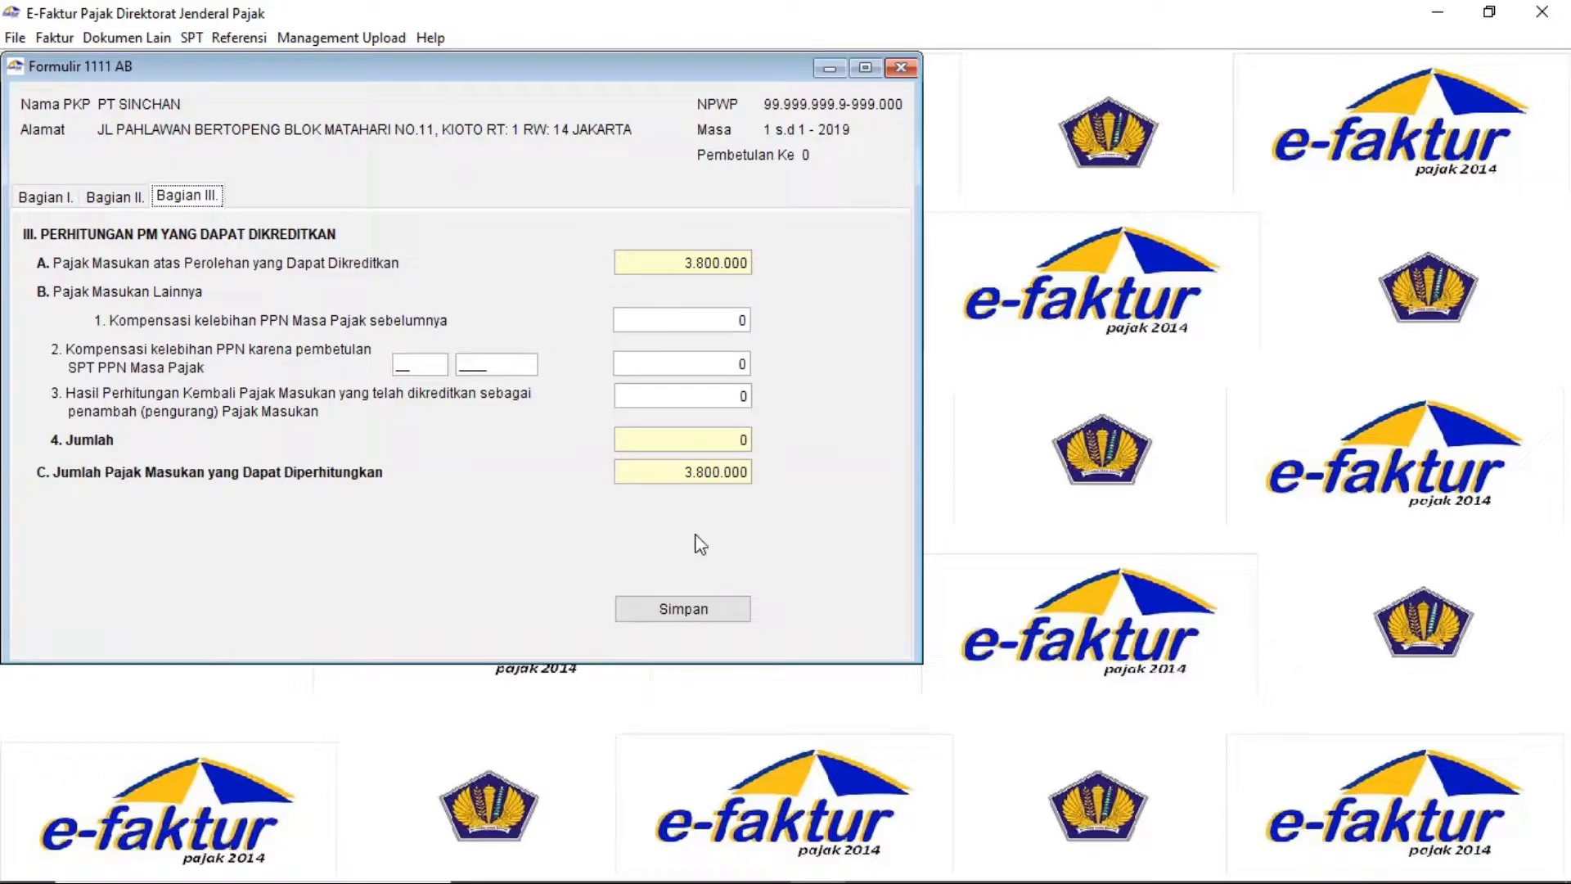
click(684, 615)
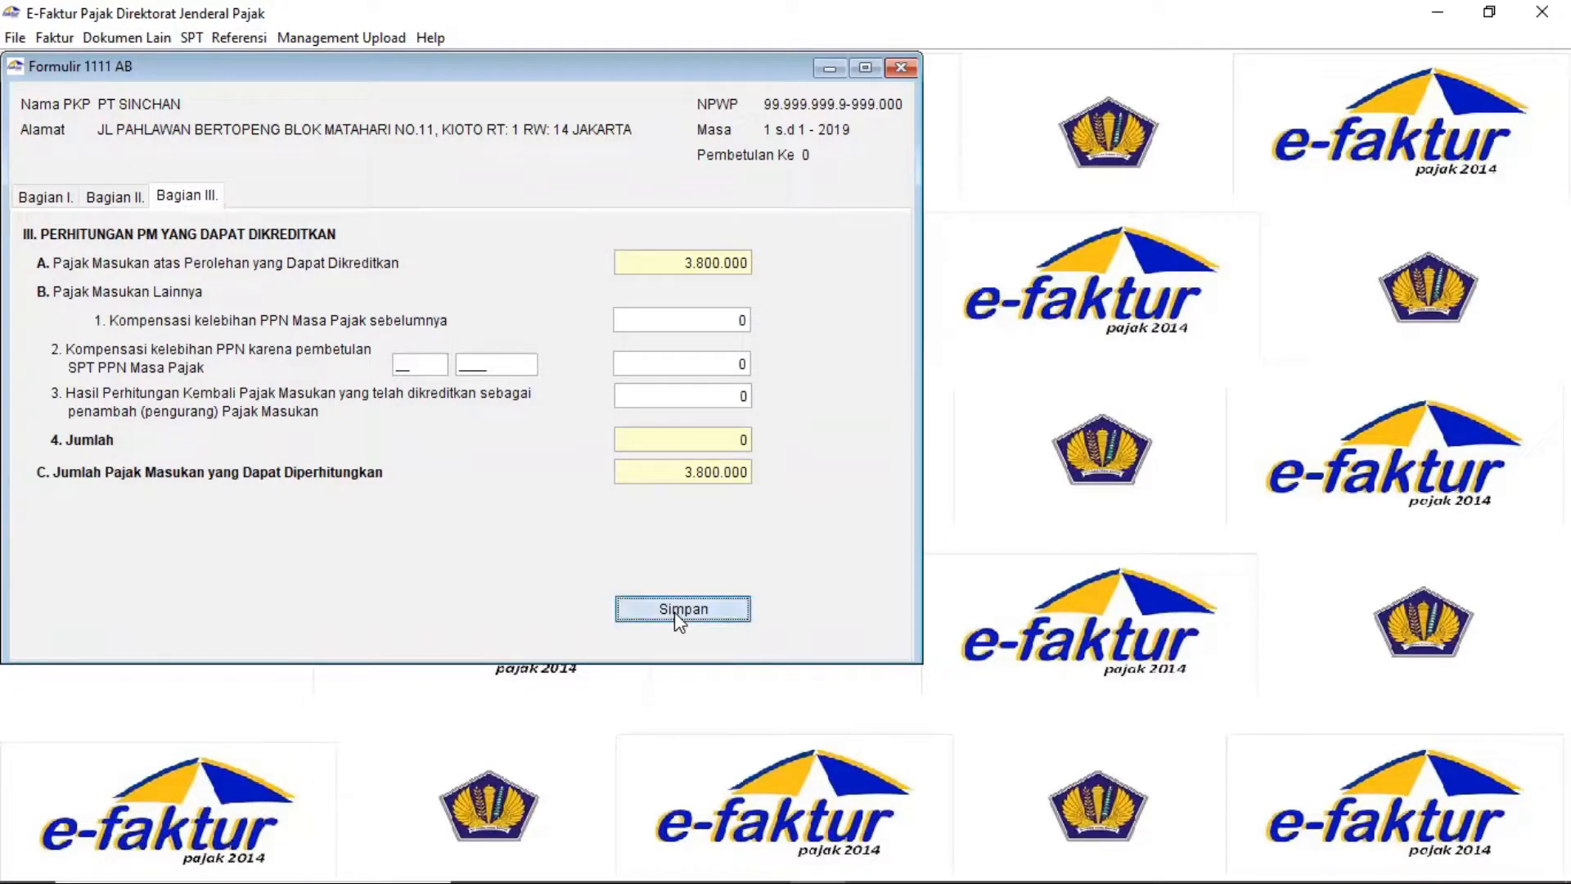
click(433, 394)
click(899, 67)
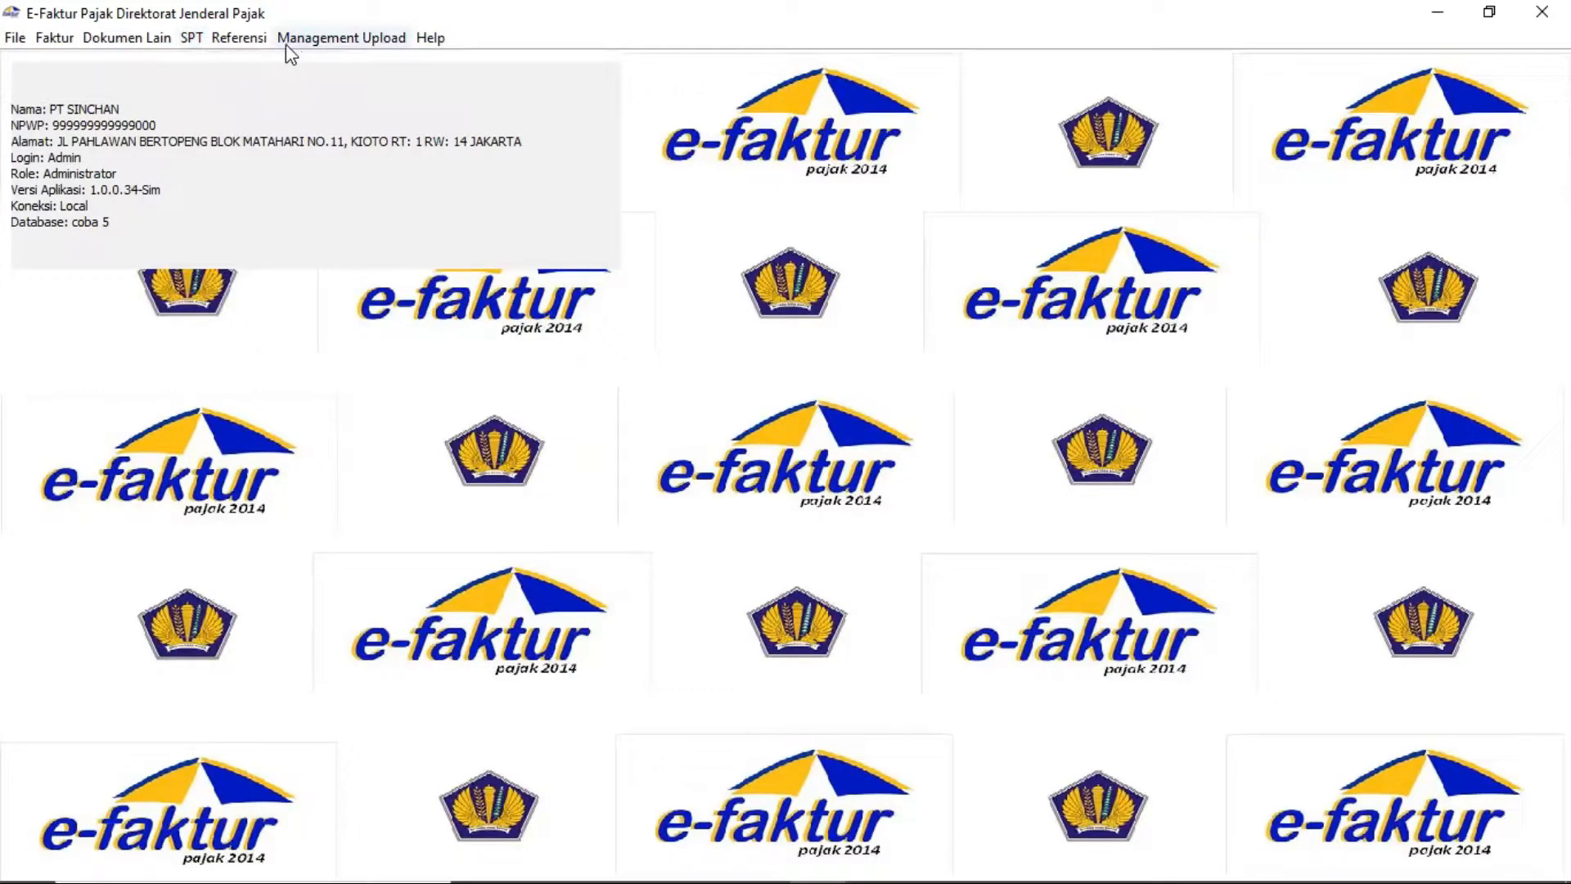
click(191, 38)
mouse_move(253, 146)
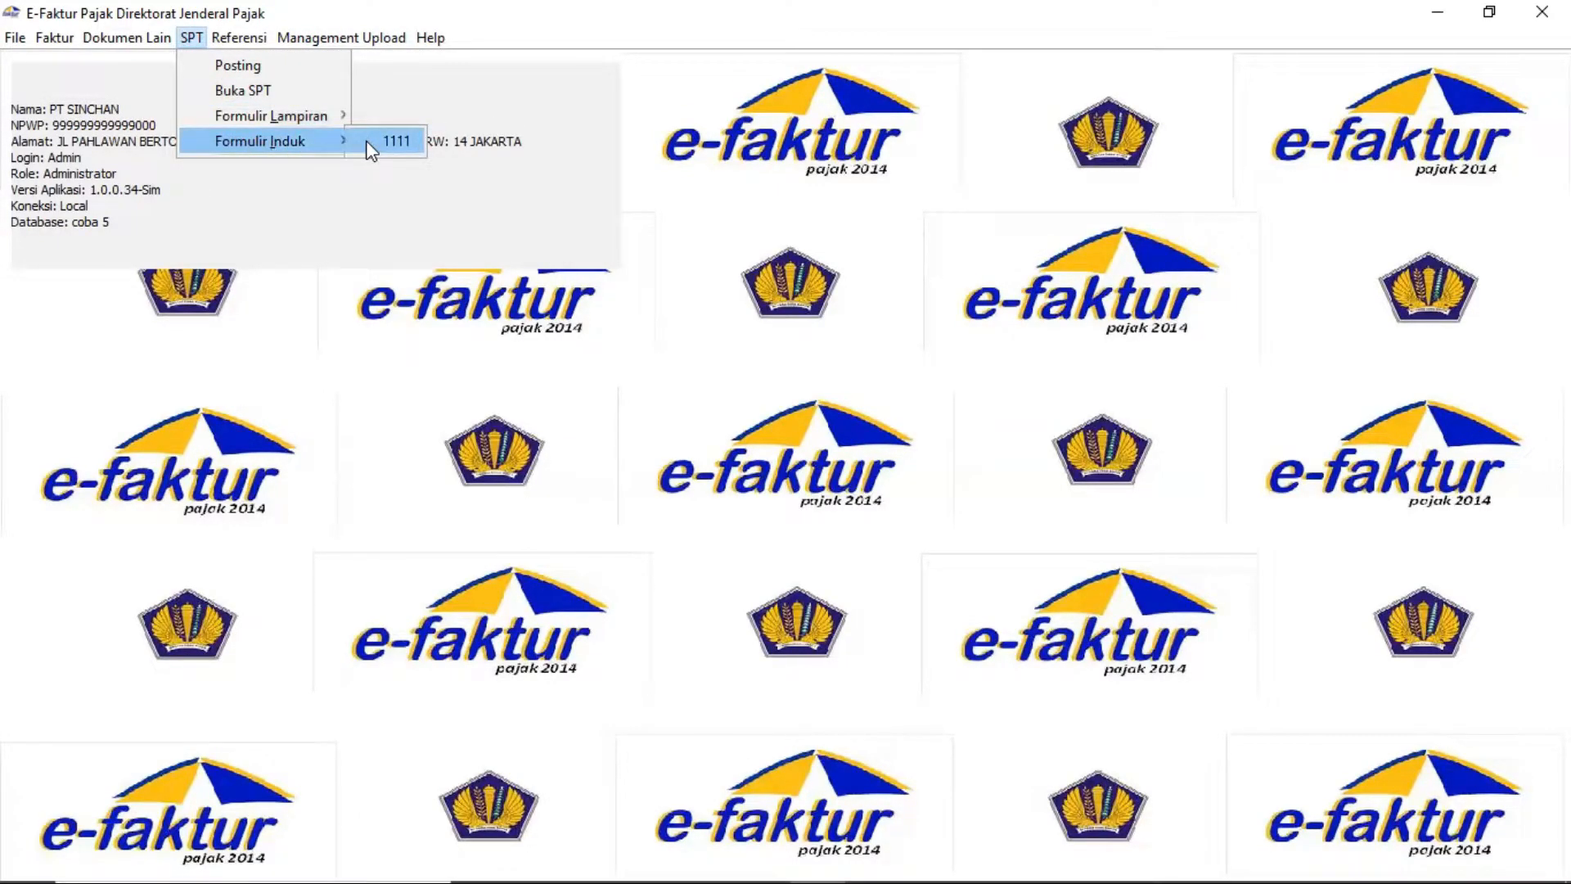
Open the main Form 1111 and step through sections II, II.H and III–V to section VI
click(396, 141)
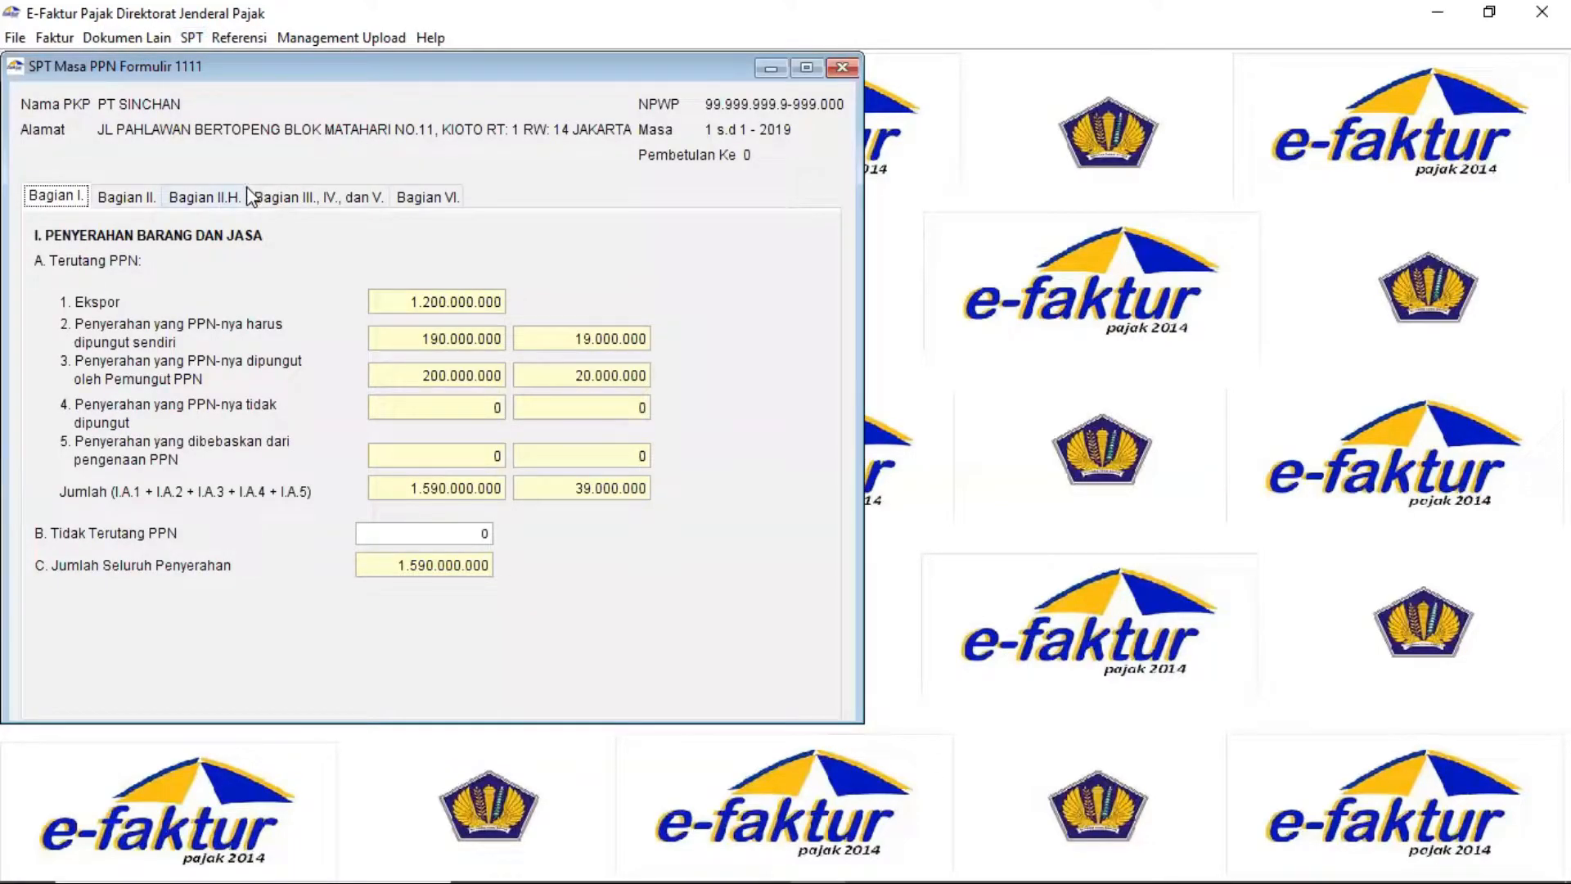
click(146, 198)
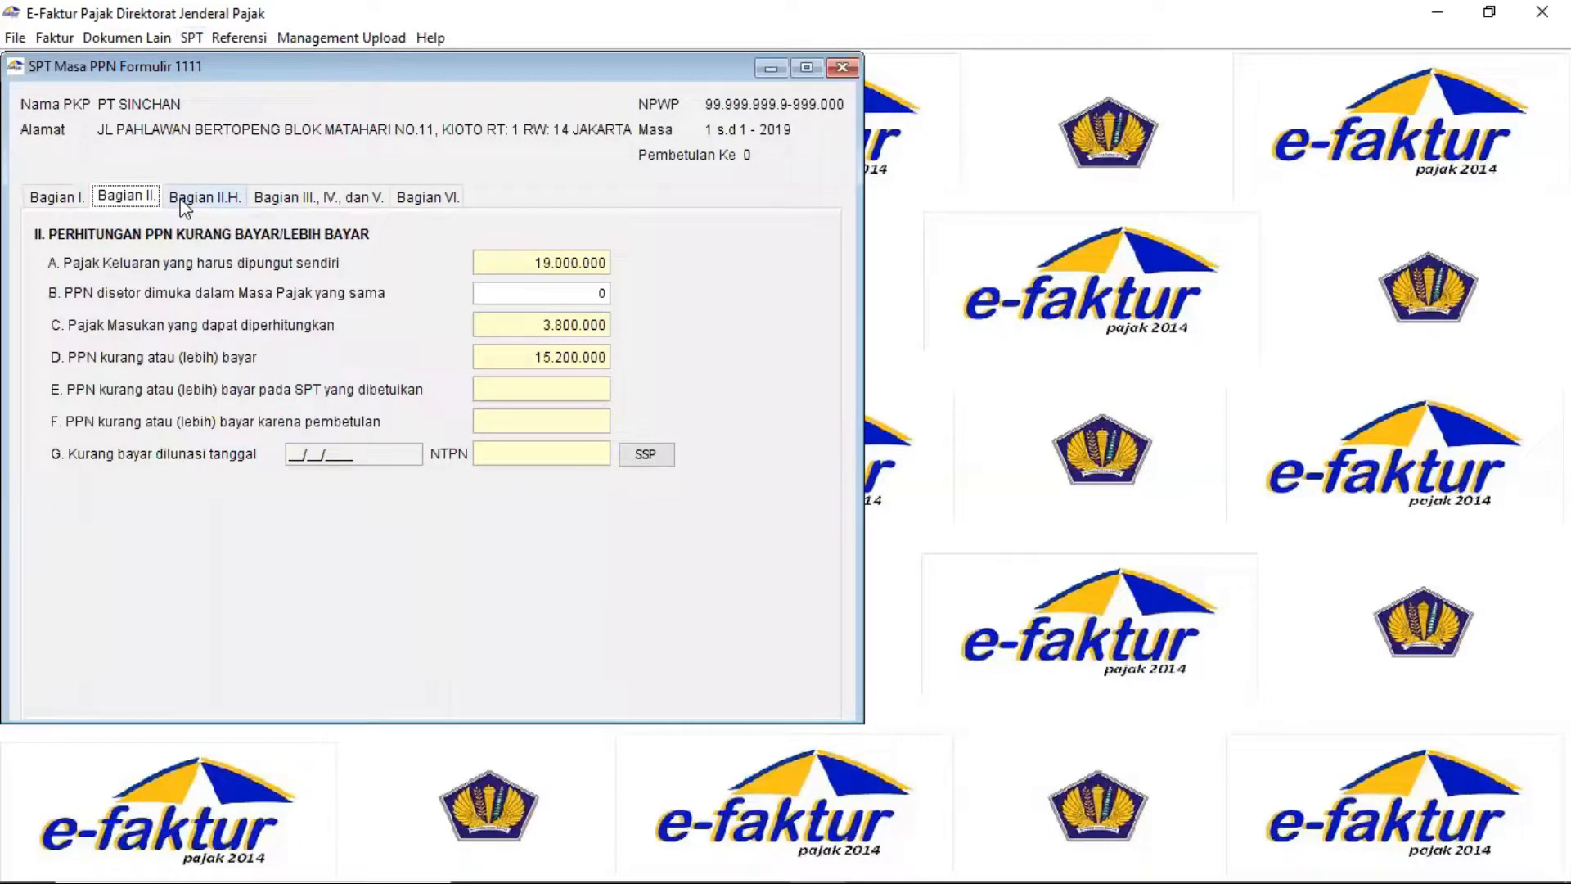
click(205, 199)
click(304, 201)
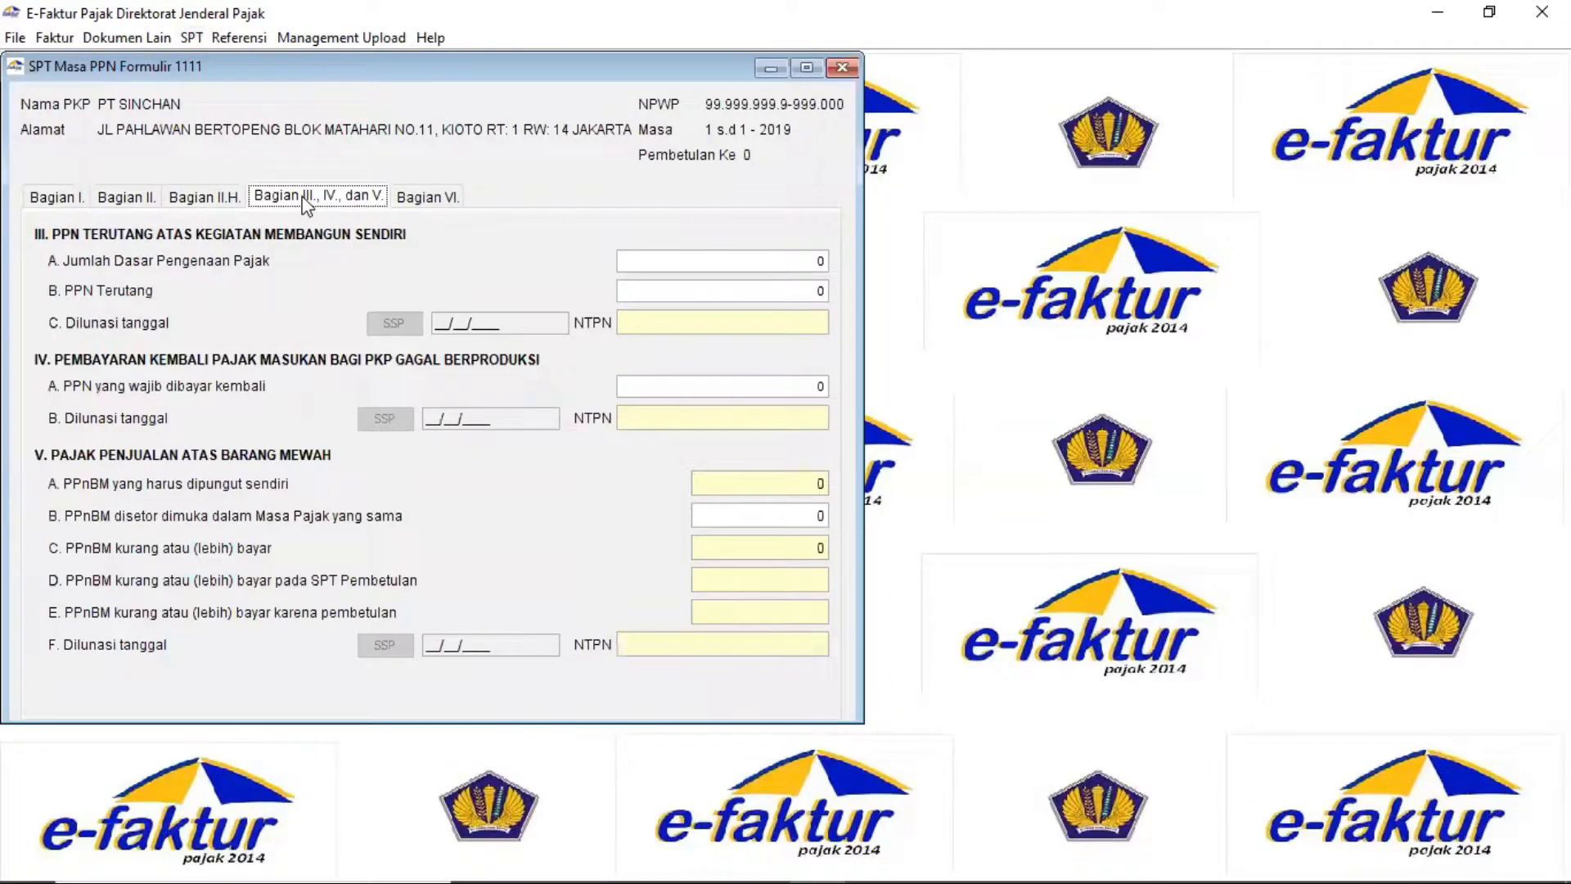
click(417, 206)
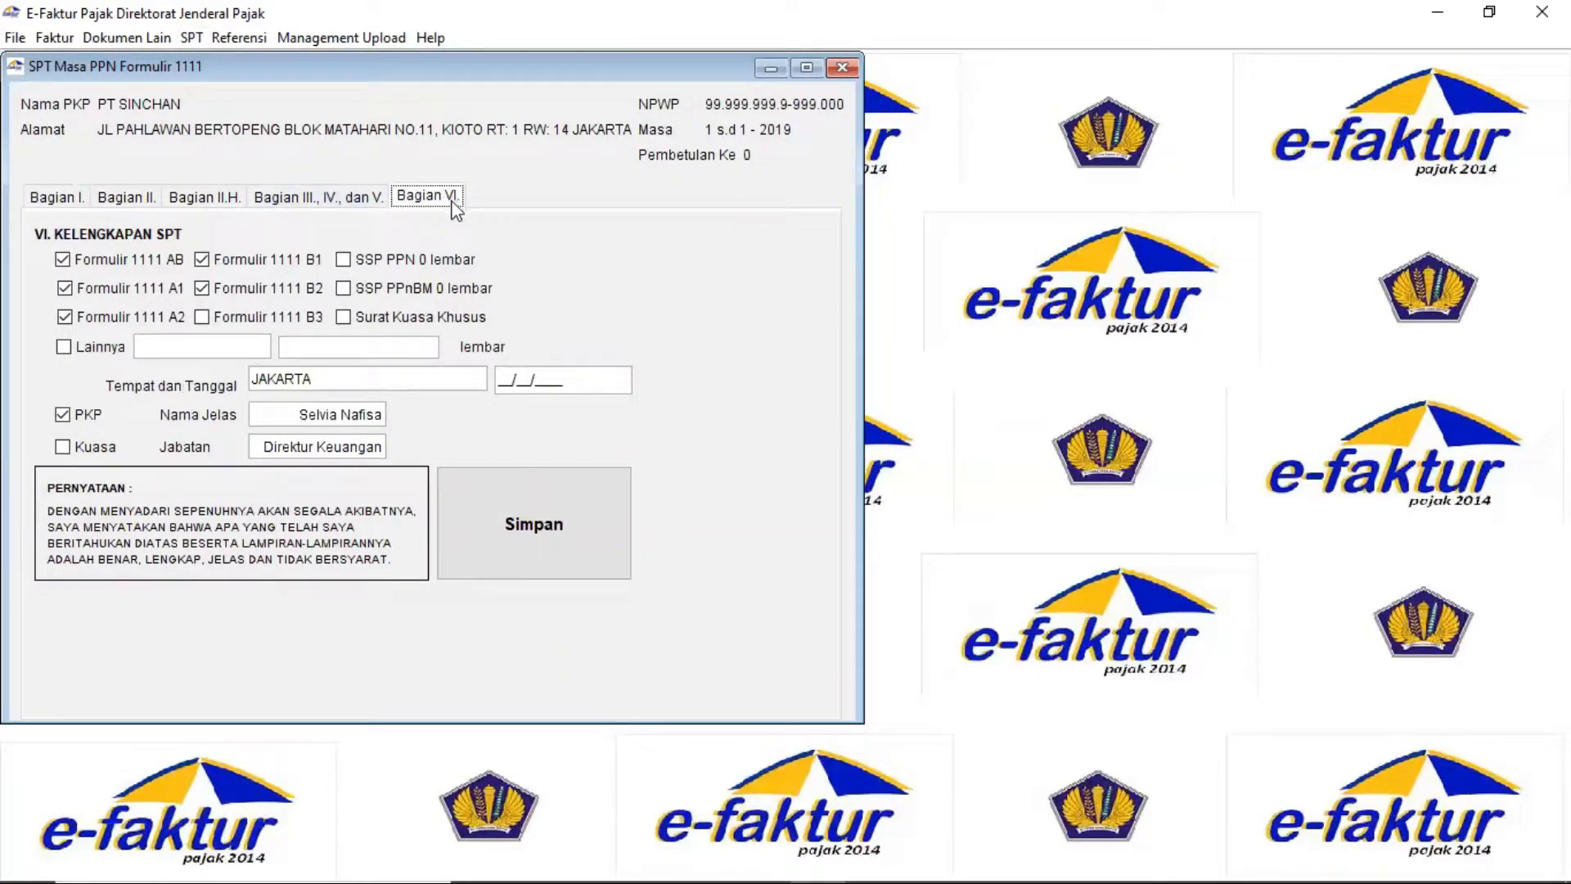
Date the SPT 31/12/2019, rename the signer to Kelompok 1, and return to Bagian II
click(506, 382)
text(31/12/2019)
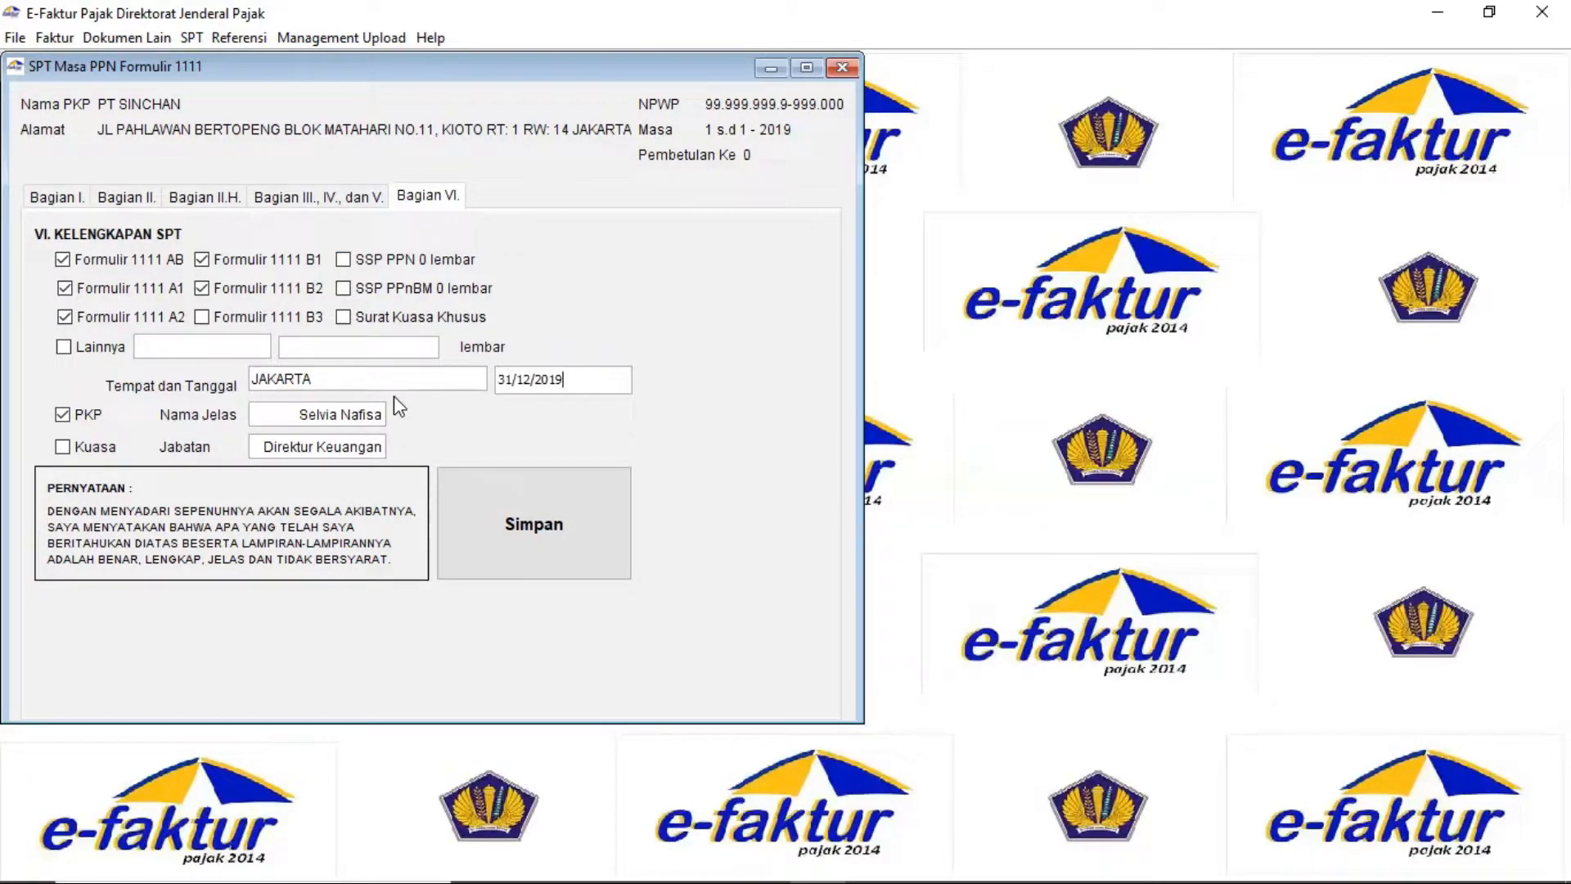
drag(285, 414, 440, 439)
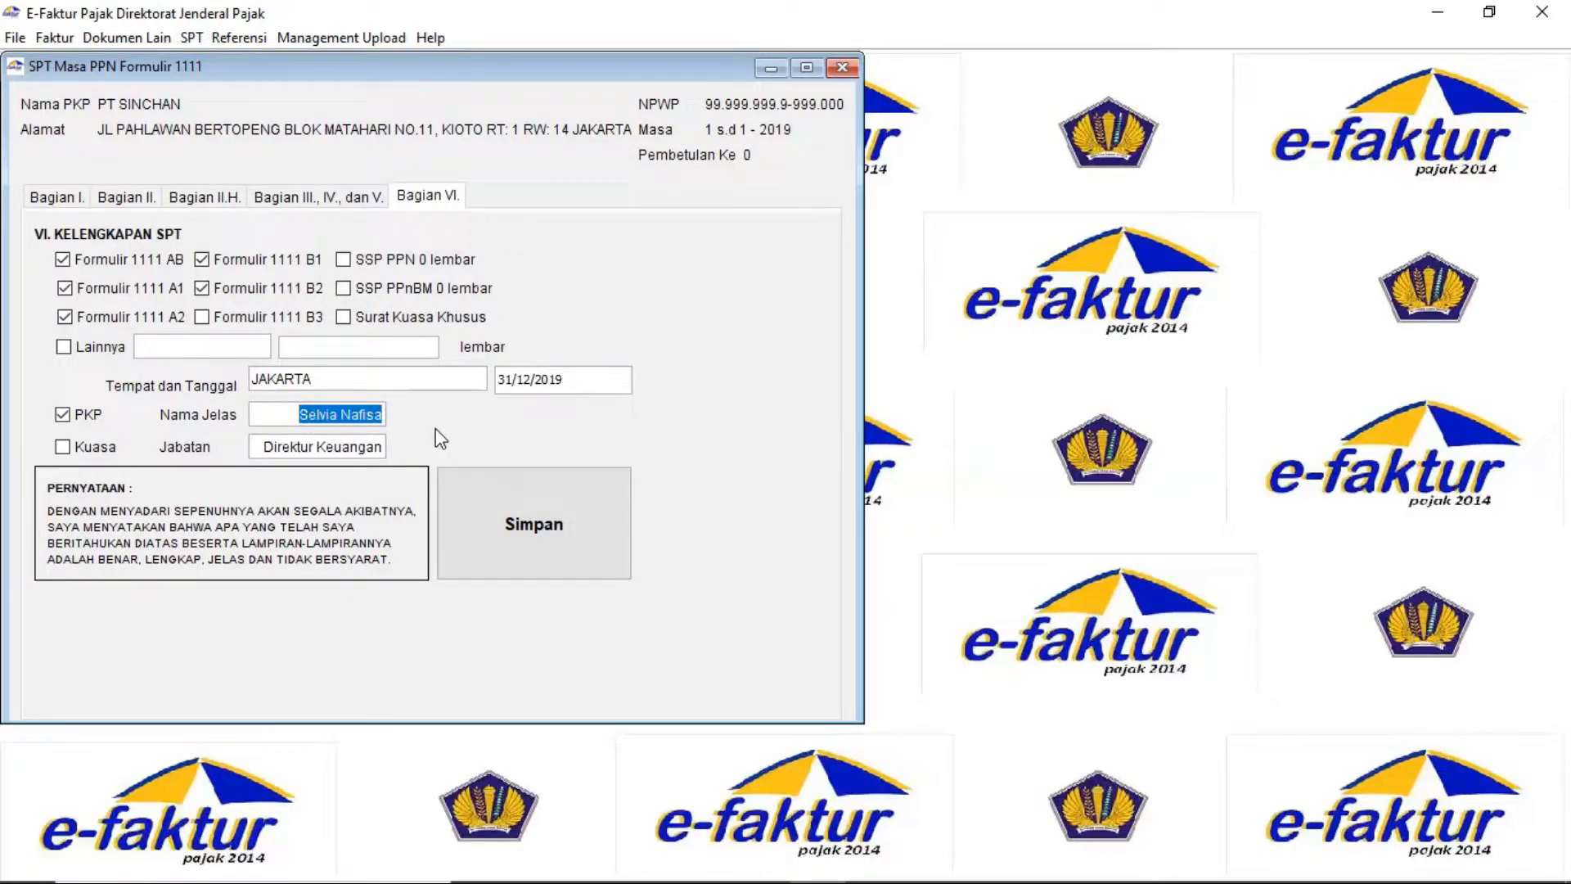
text(Kelompok 1)
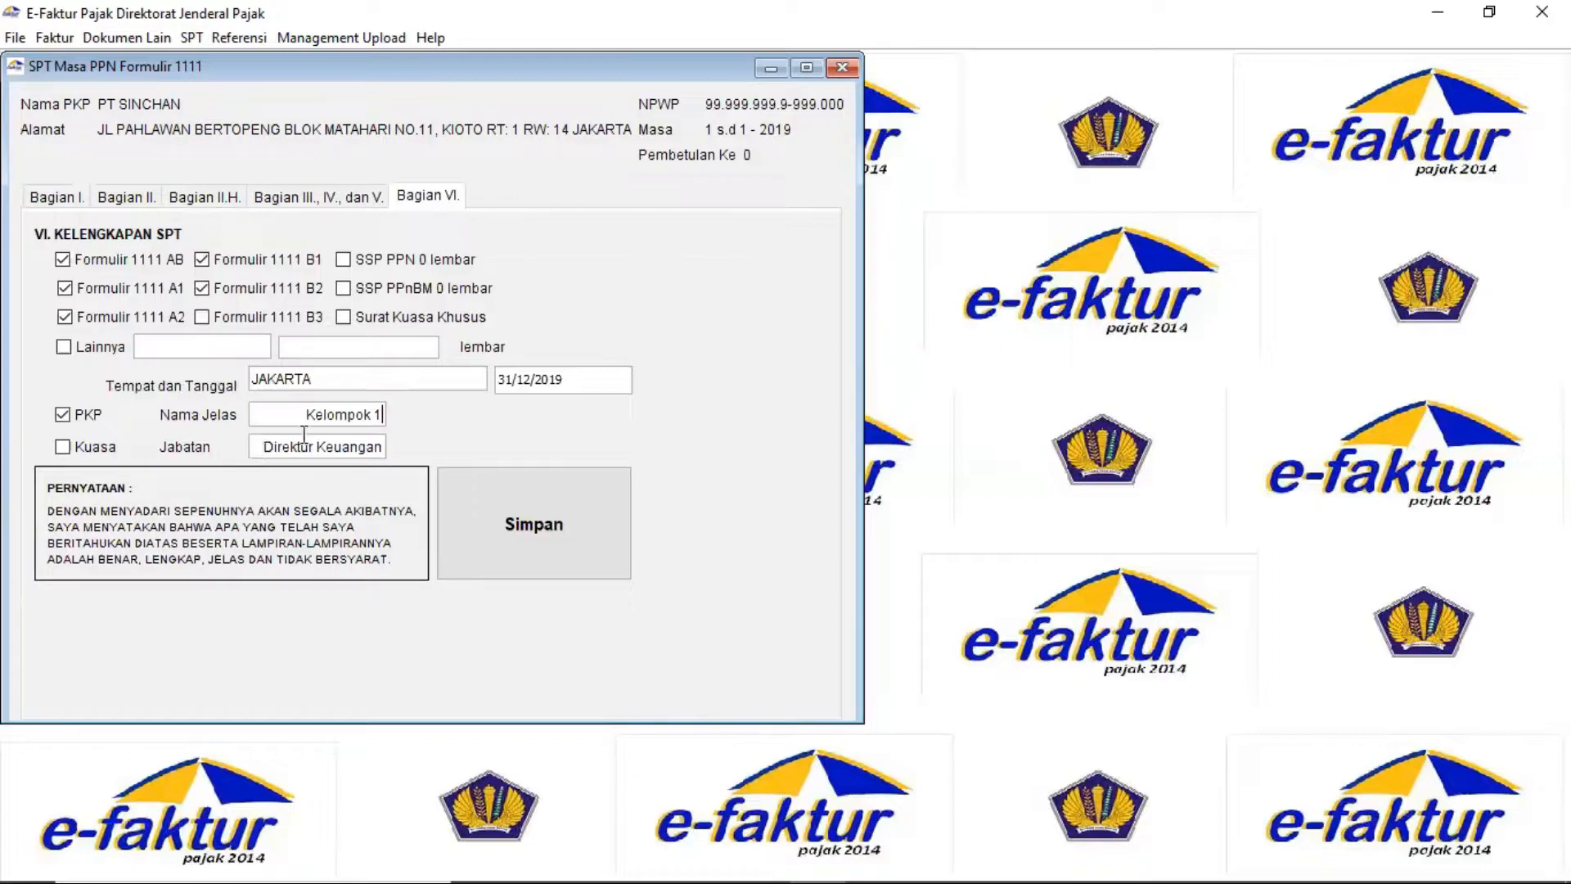
click(322, 204)
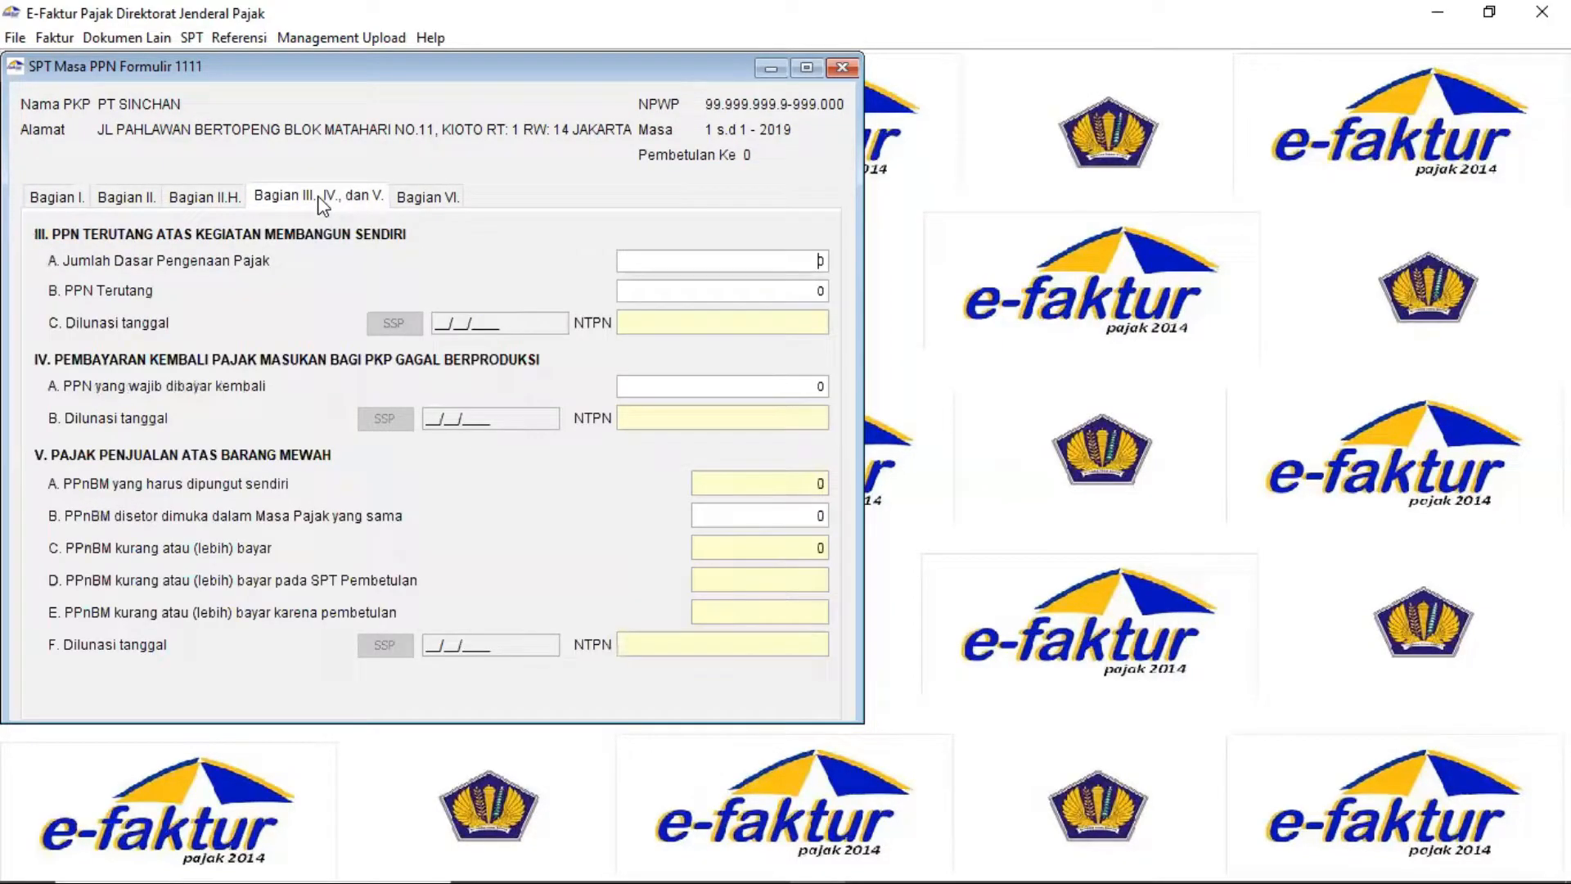
click(148, 202)
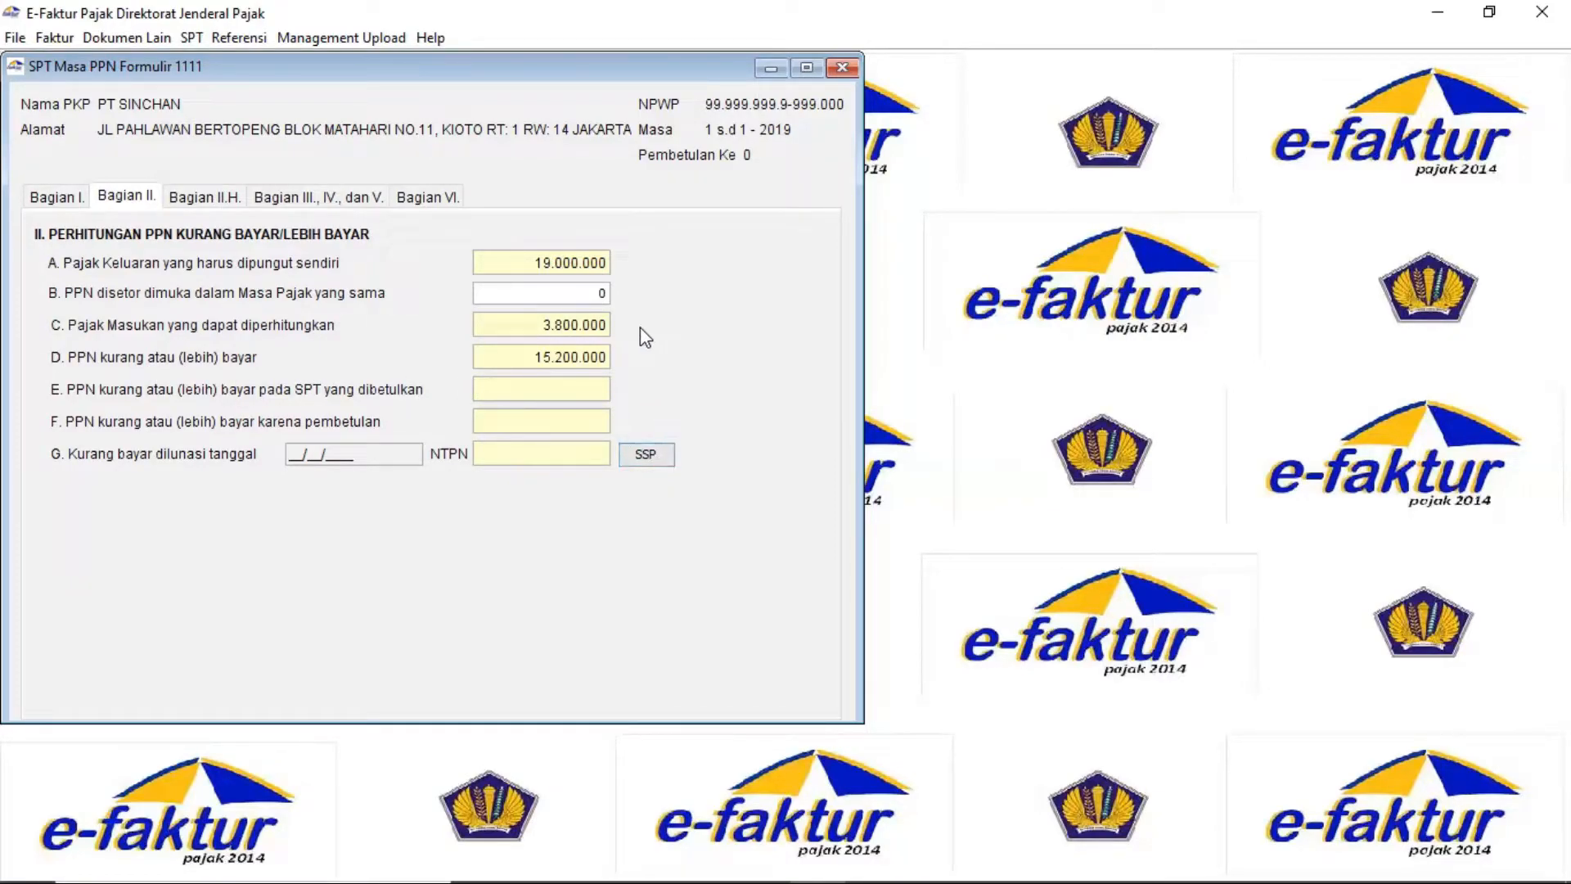
Add a new SSP payment with tax code 411211 and deposit type 100
click(647, 458)
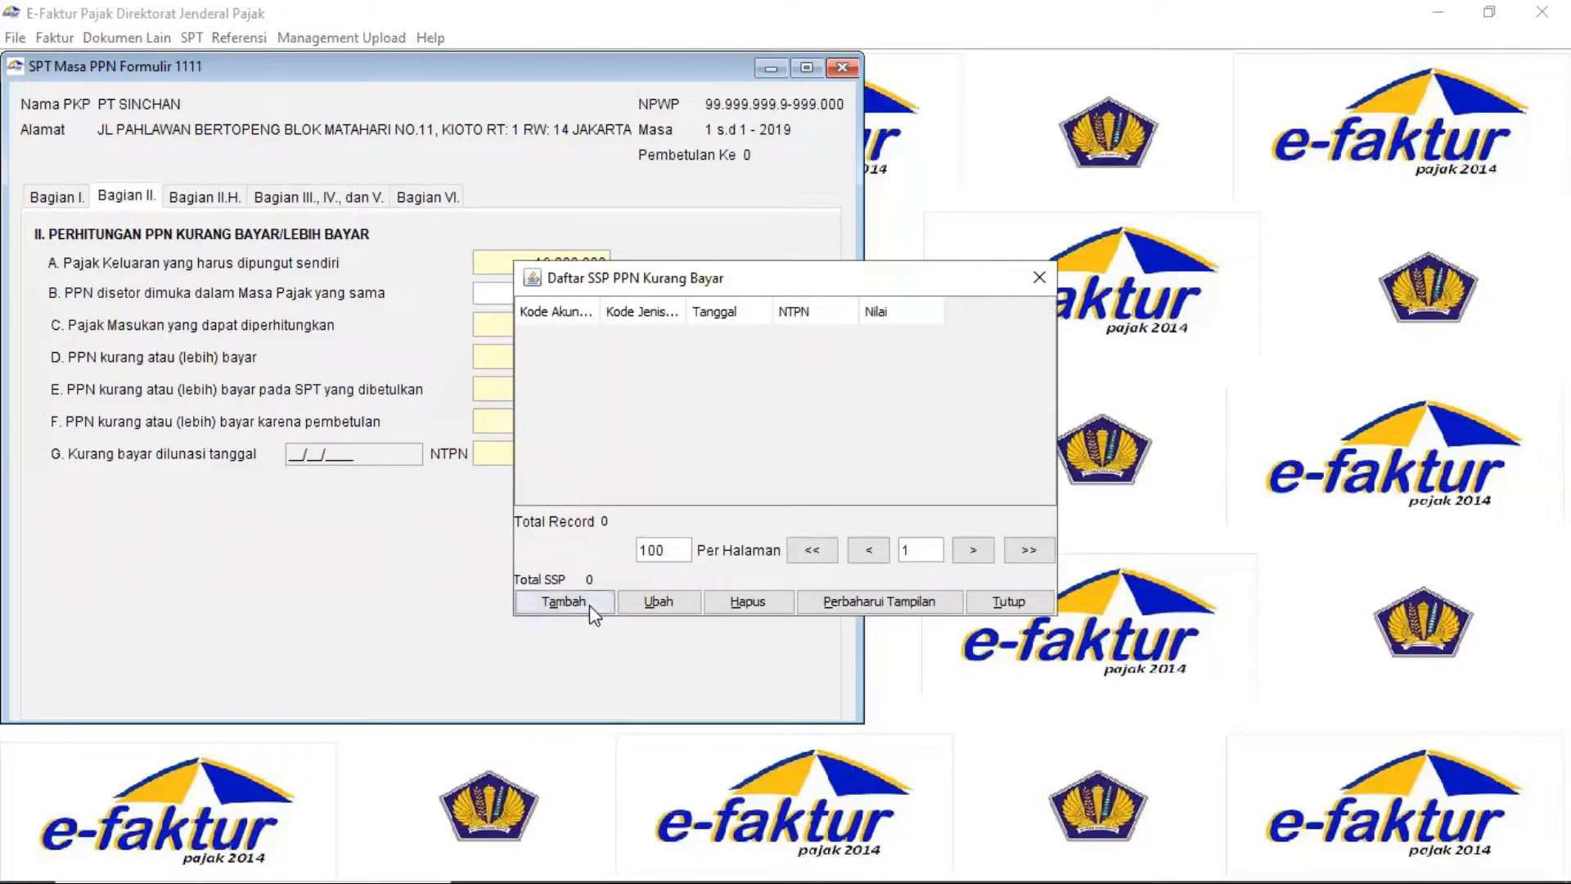
click(589, 604)
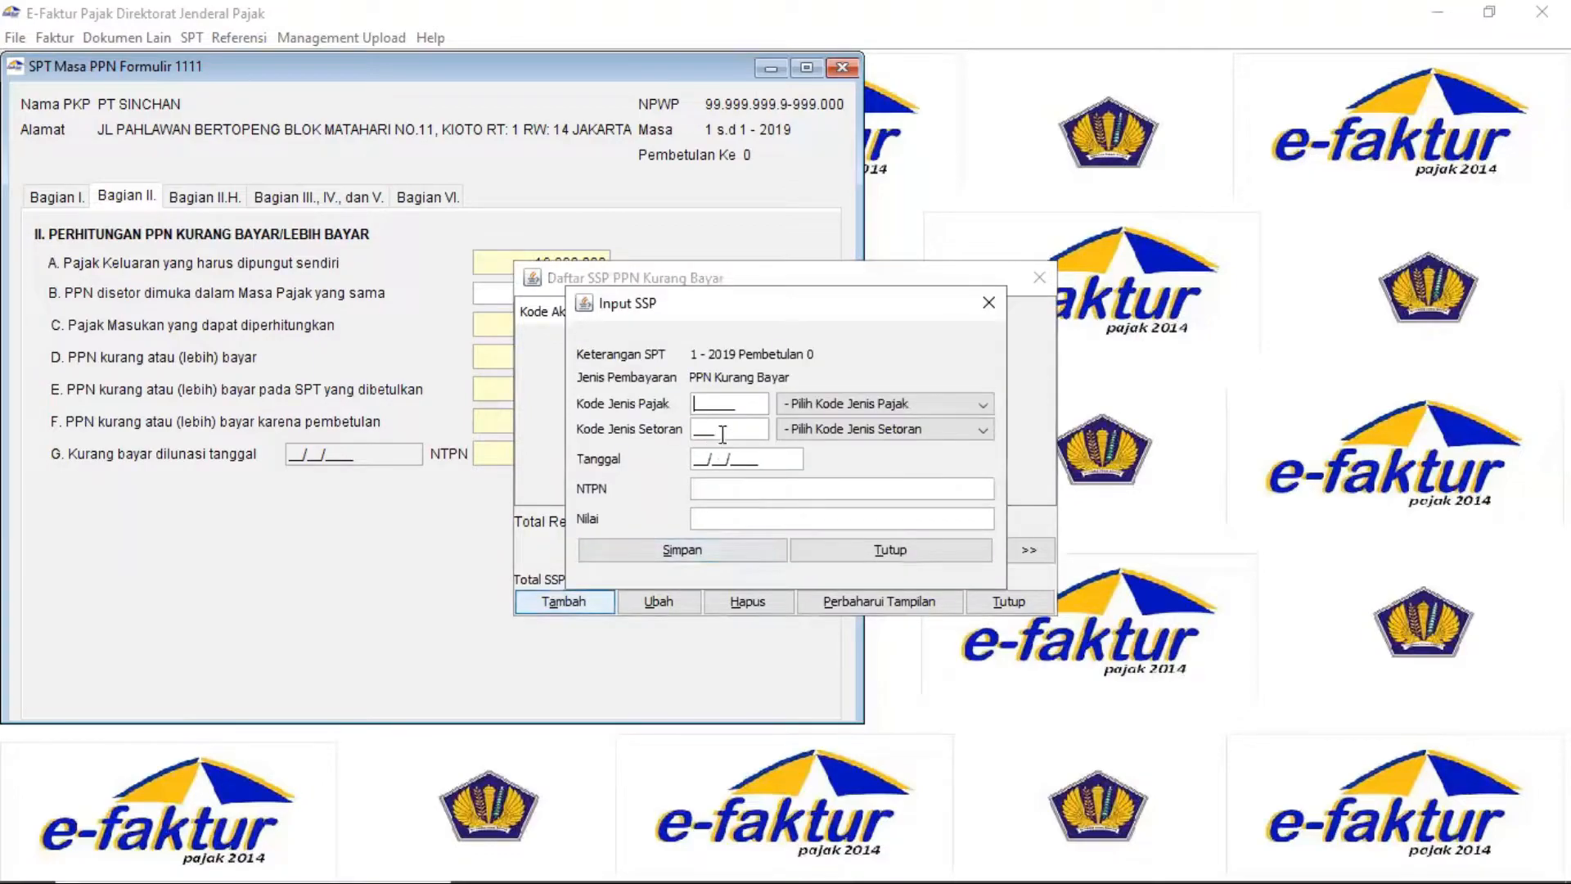
click(792, 406)
click(828, 445)
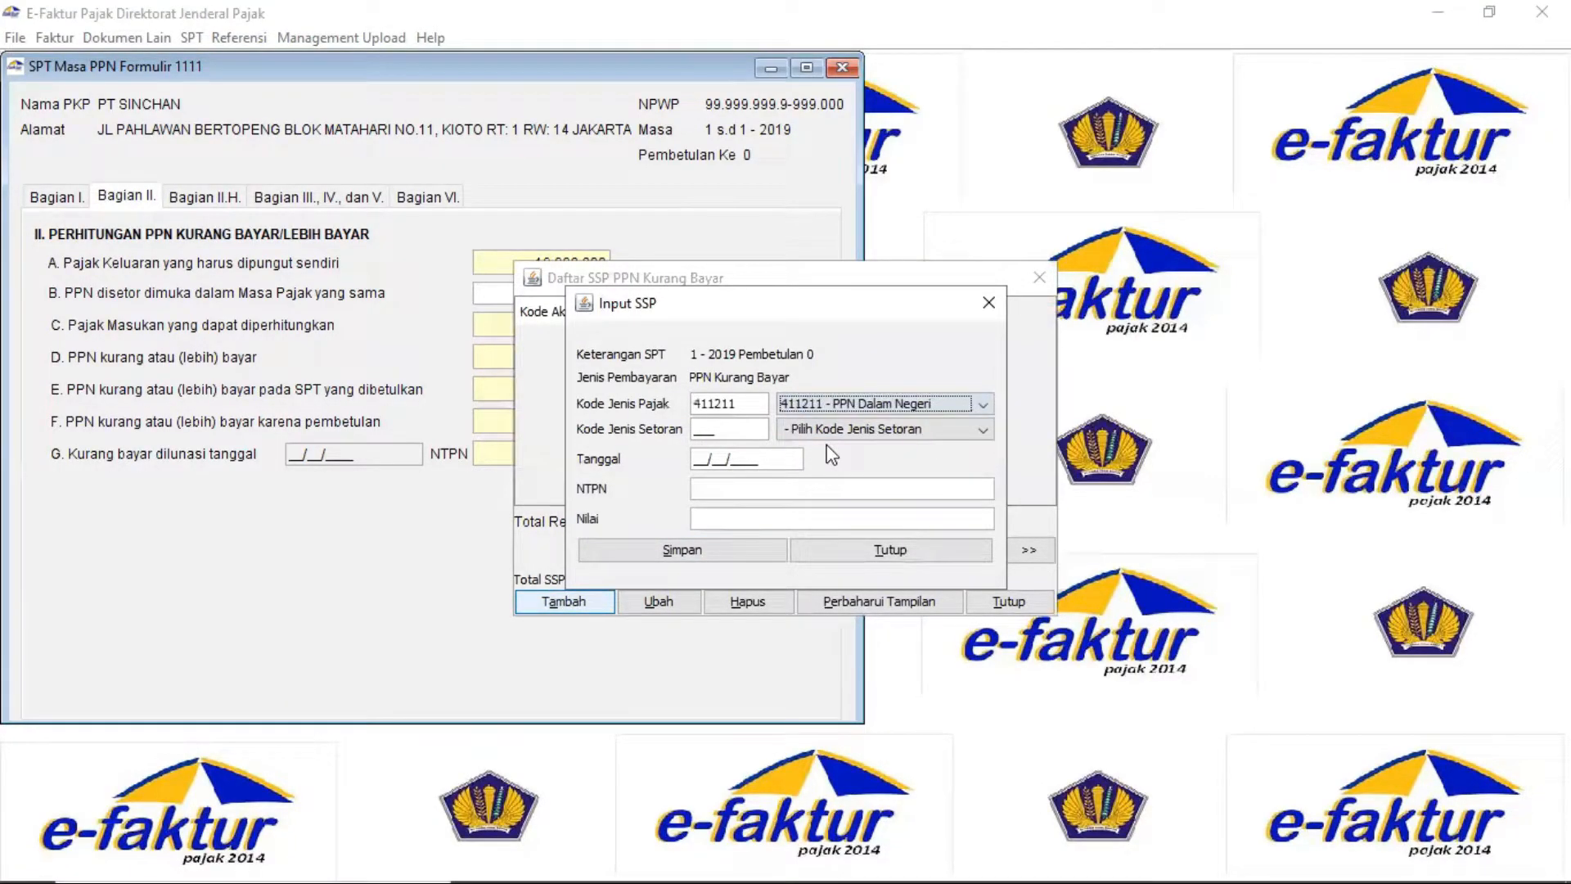
click(804, 431)
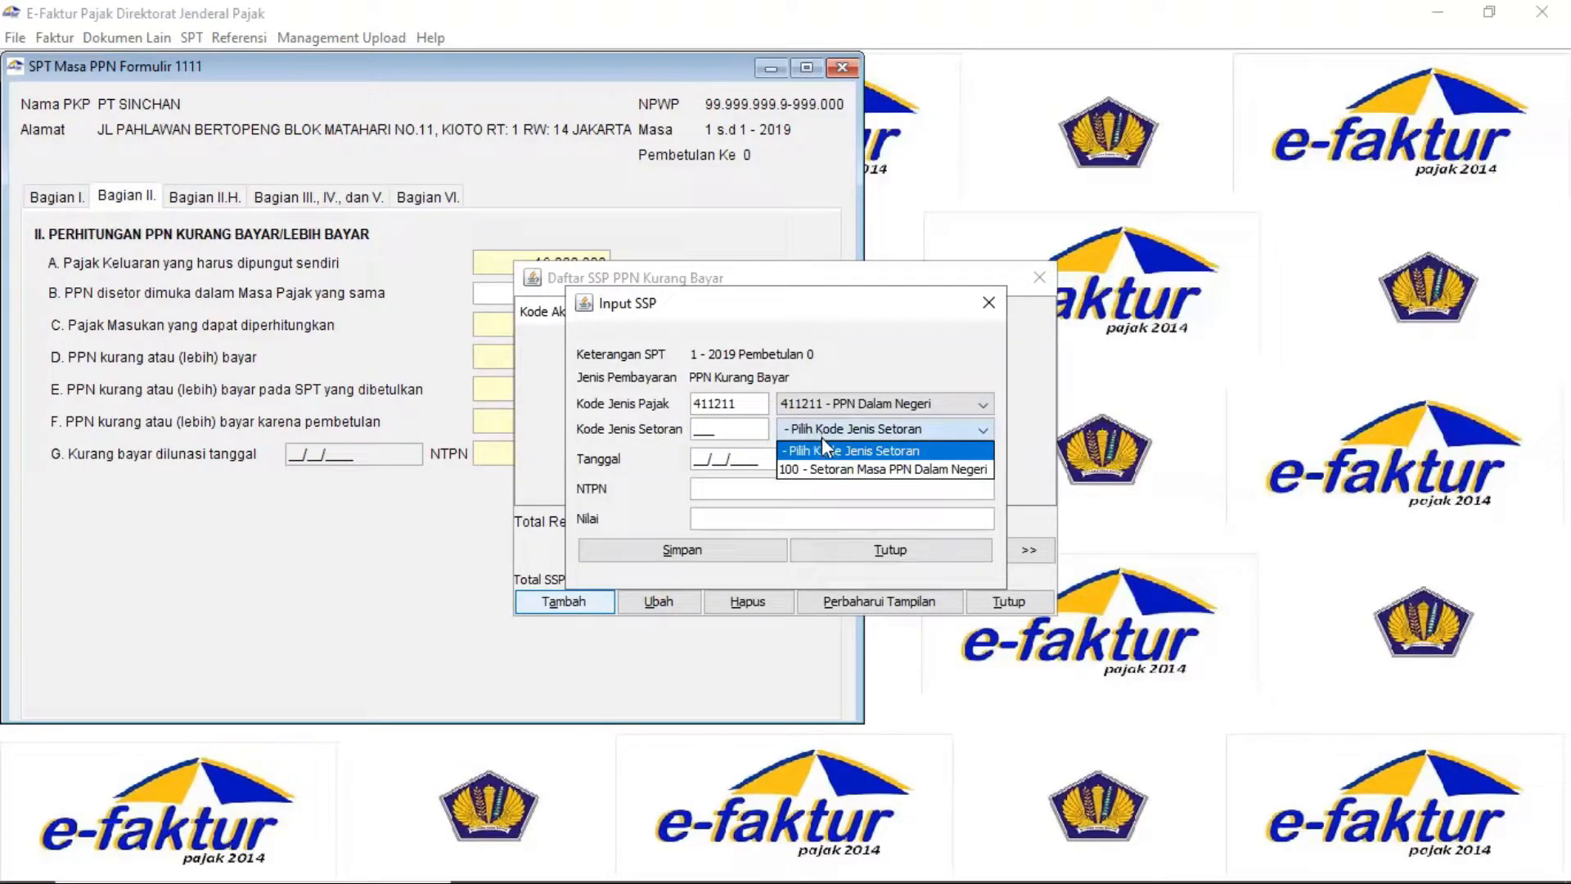
click(814, 469)
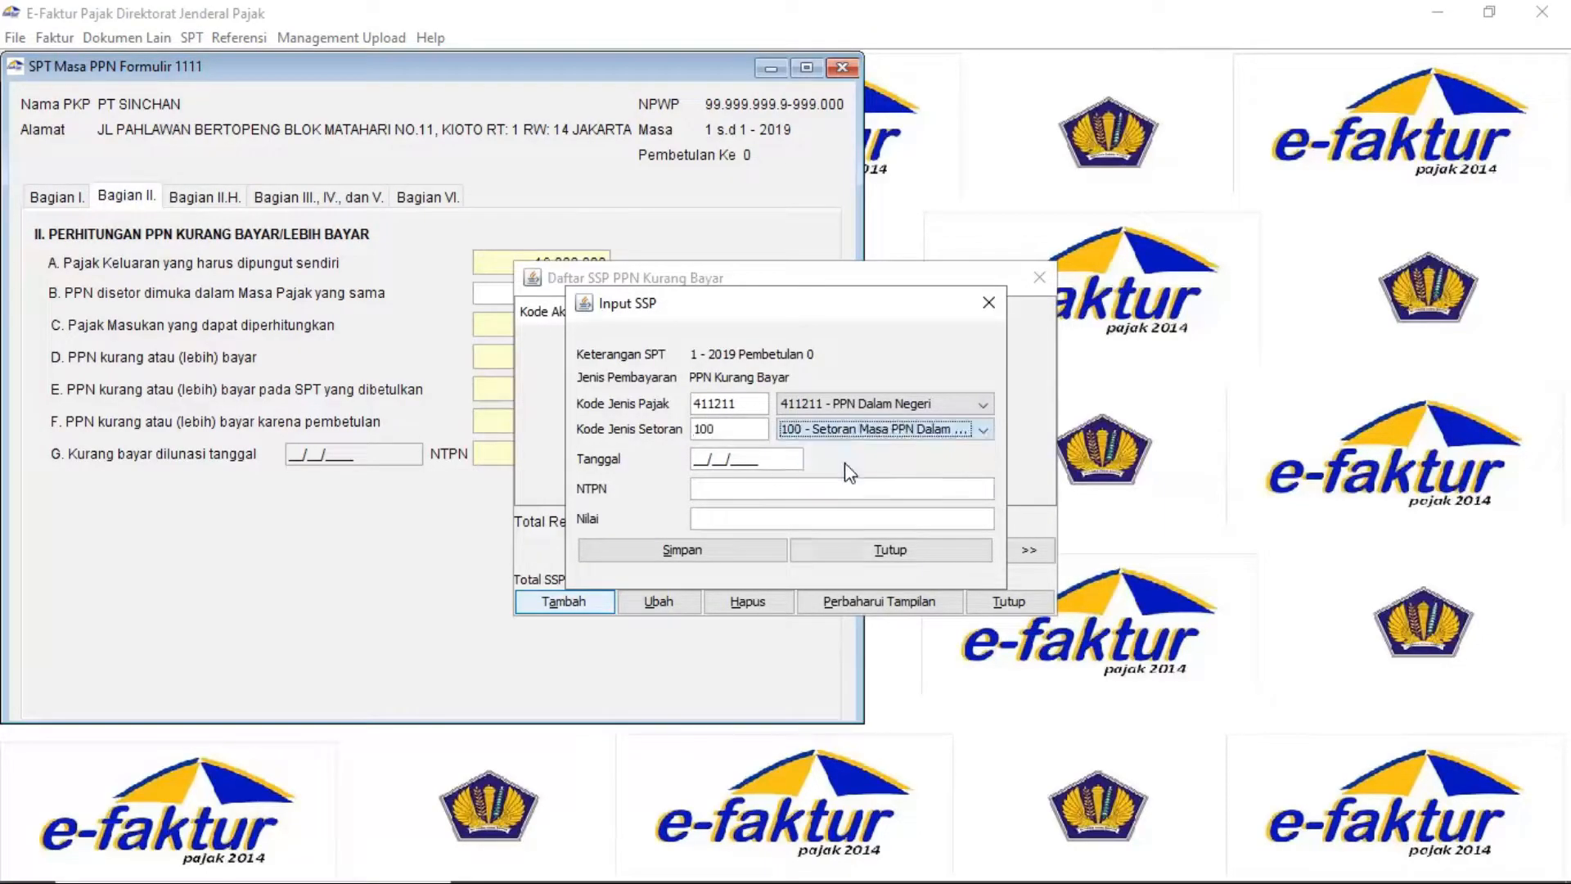
Enter payment date 10/02/2019, the NTPN and amount 15.200.000, then save the SSP record
click(696, 458)
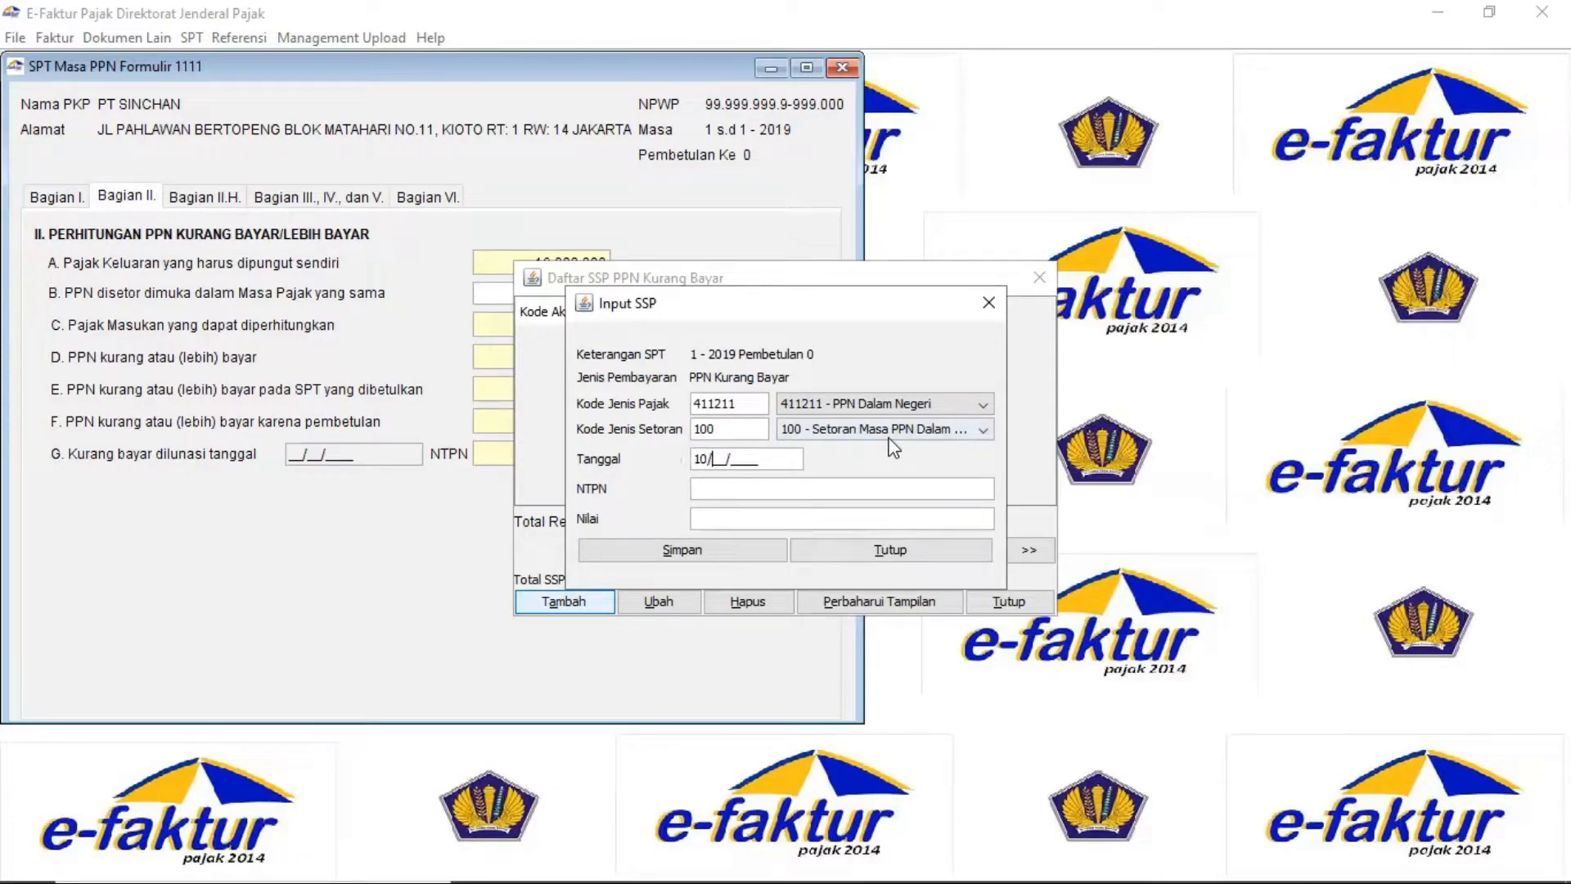
key(Tab)
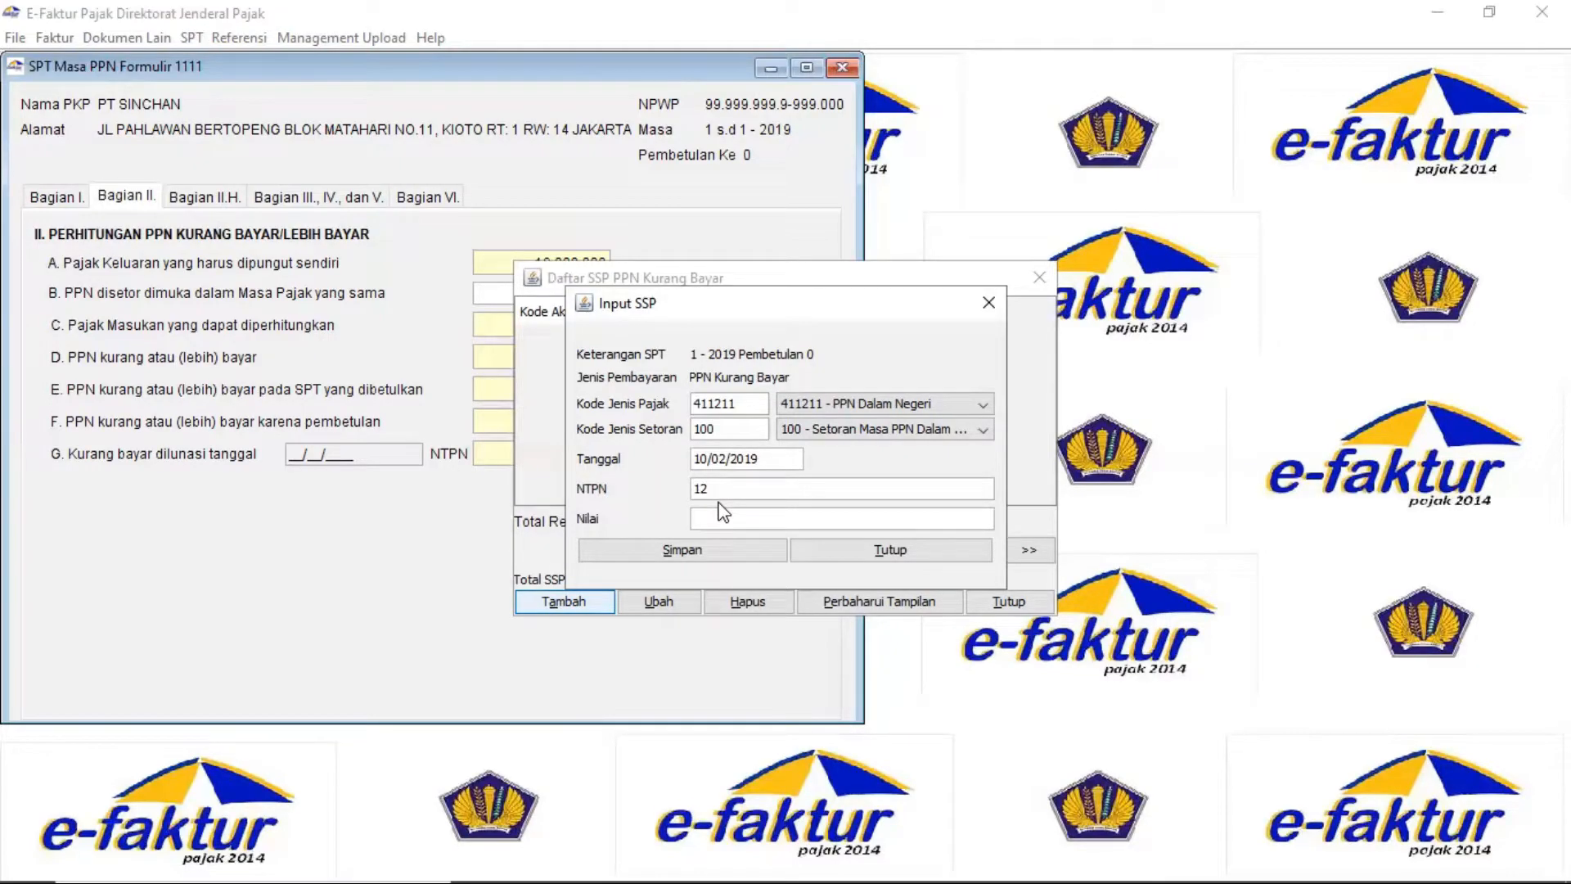
key(BackSpace)
click(719, 518)
text(15.200.)
text(00000)
key(Tab)
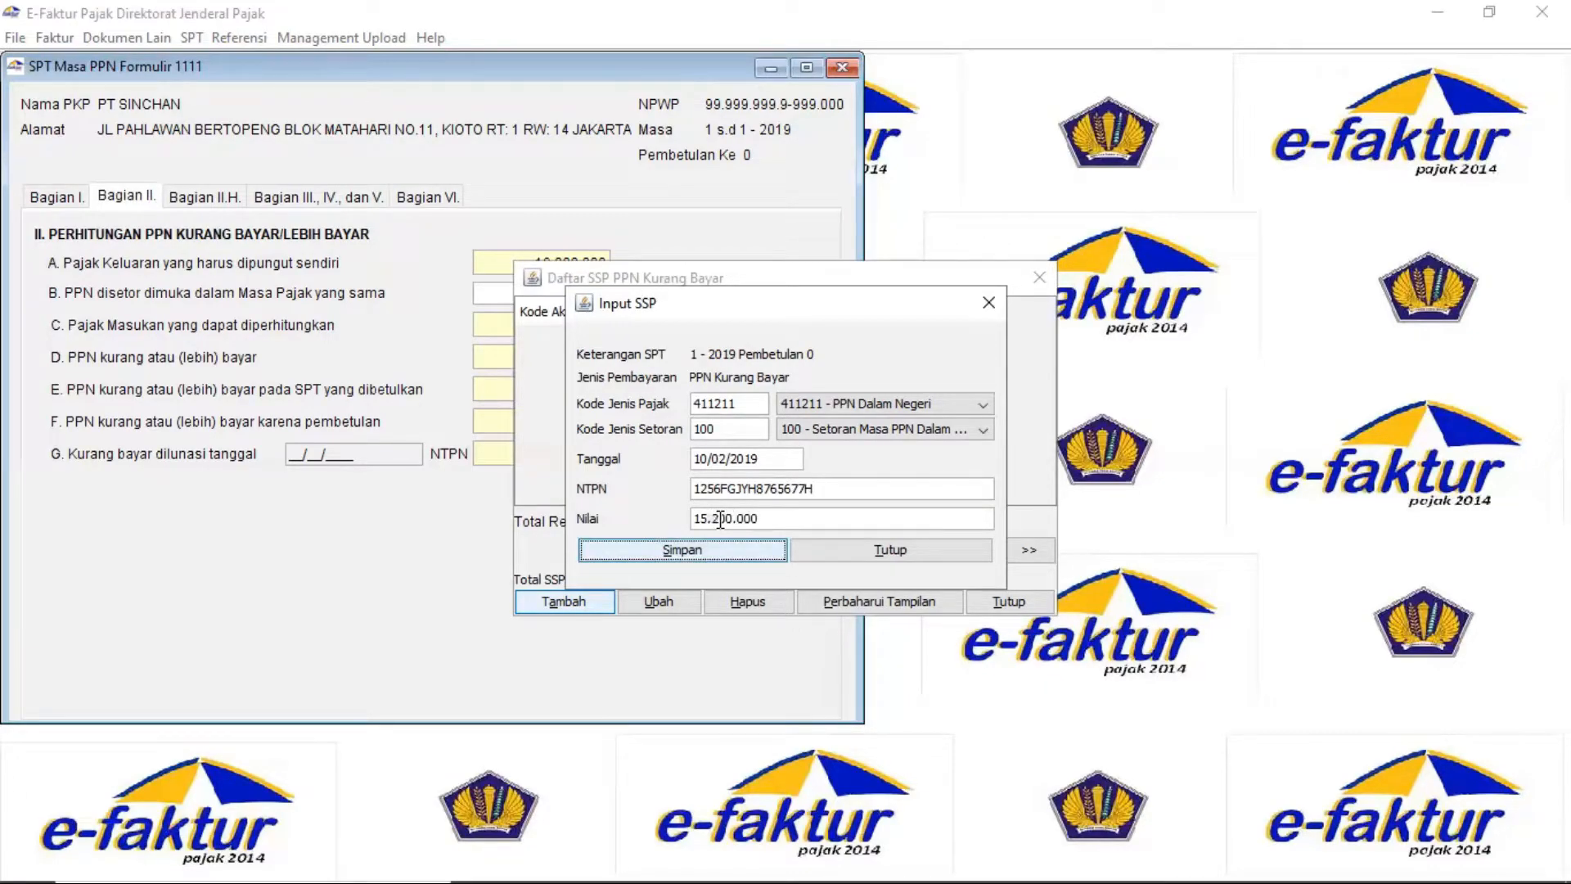
click(749, 547)
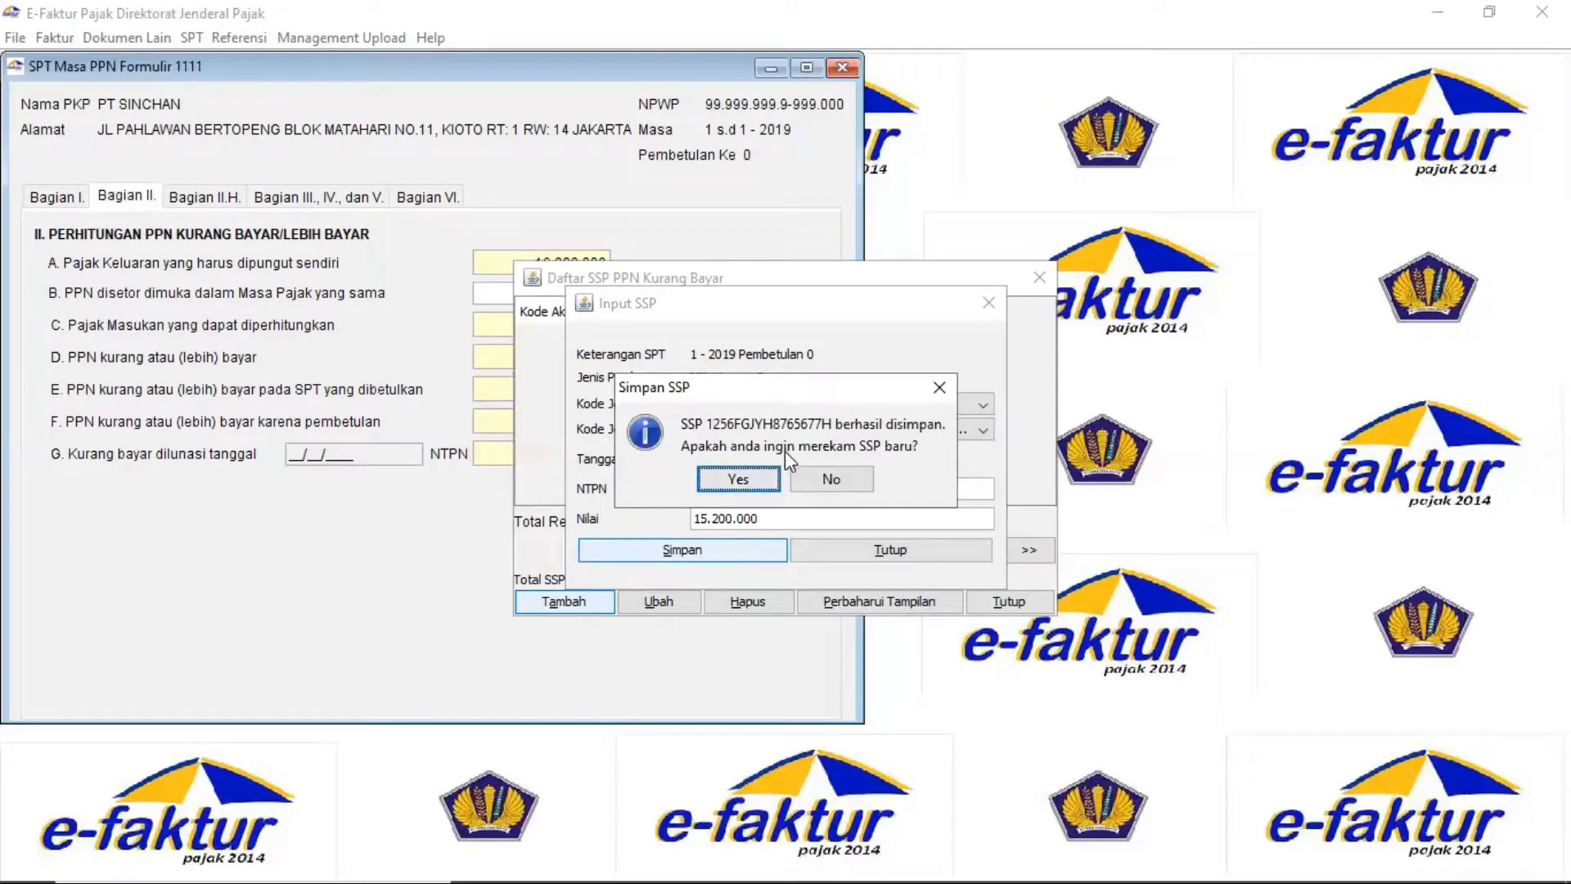
Decline another payment, close the SSP list, and go to section VI
click(844, 474)
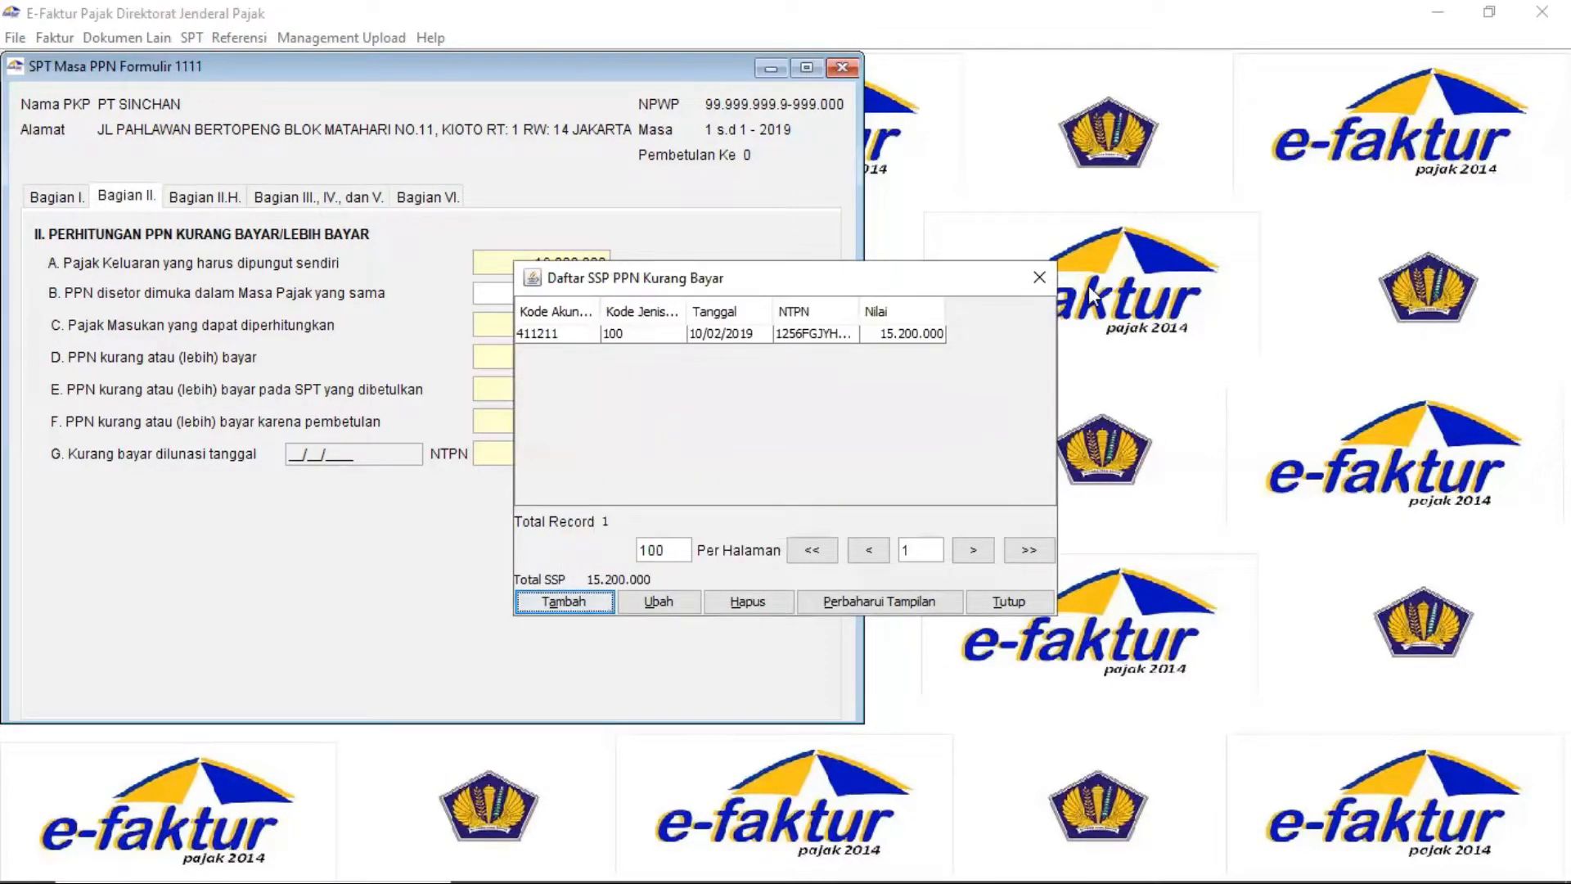
click(1039, 277)
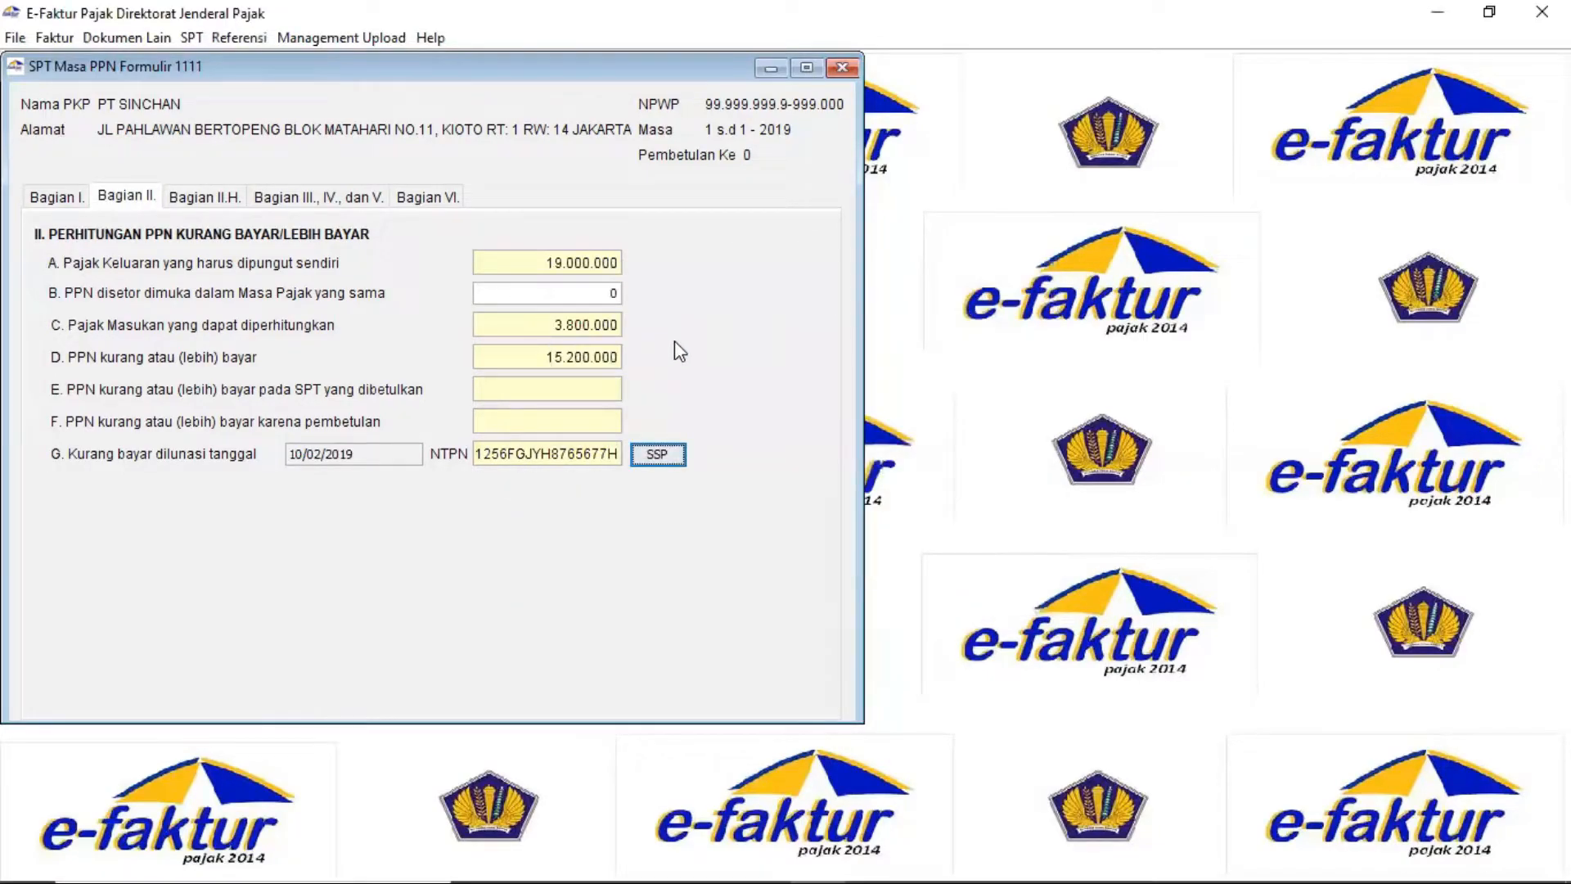
click(425, 205)
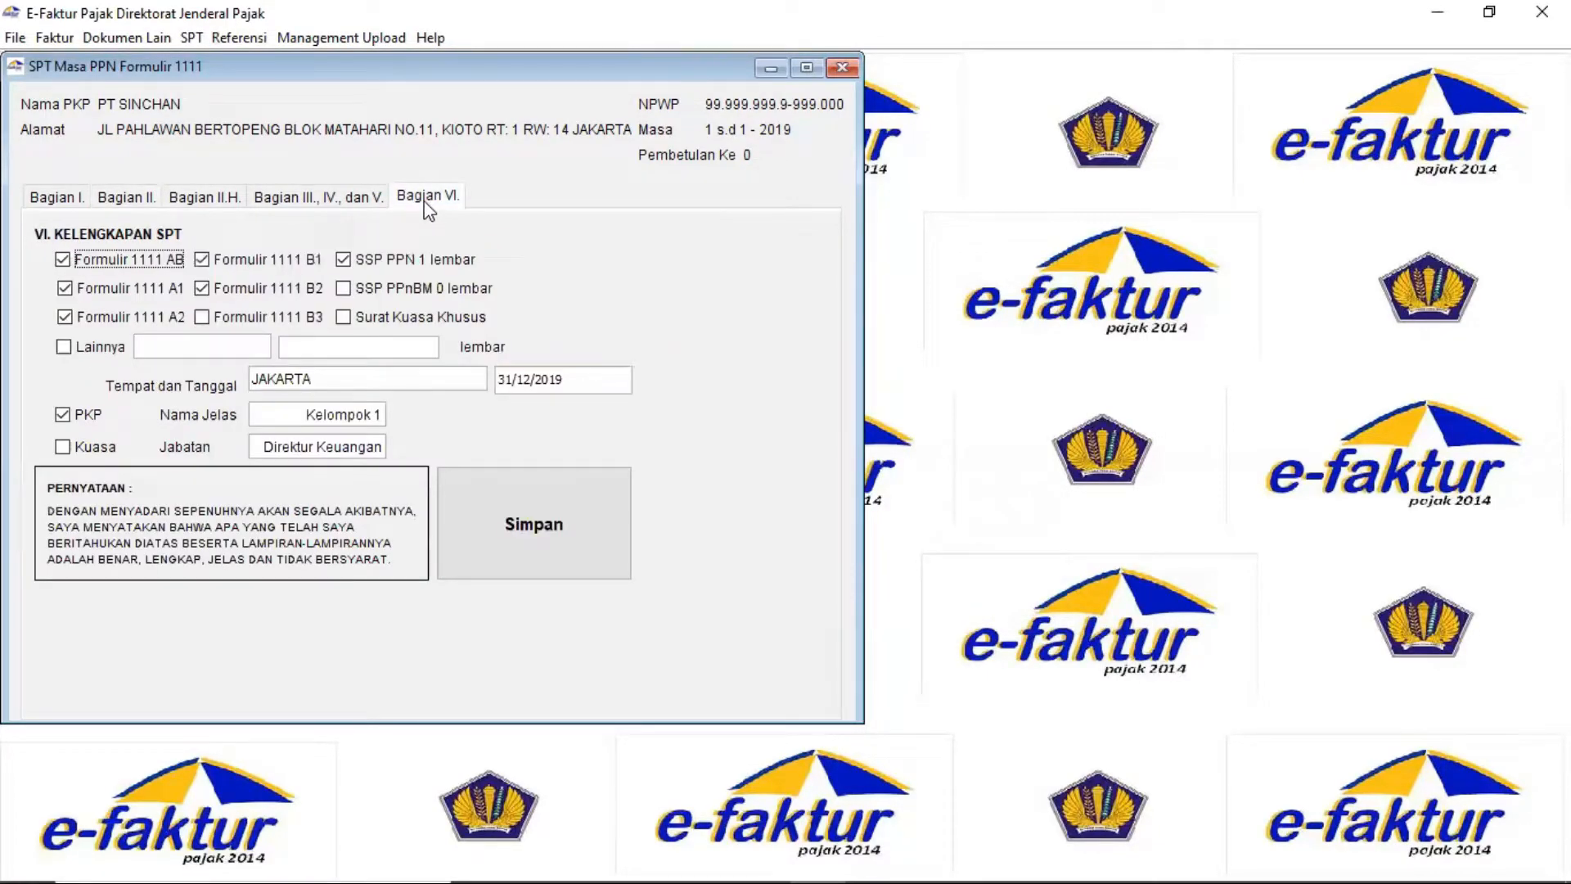
Save the SPT Masa PPN, acknowledge the confirmation, and close the Form 1111 window
click(512, 560)
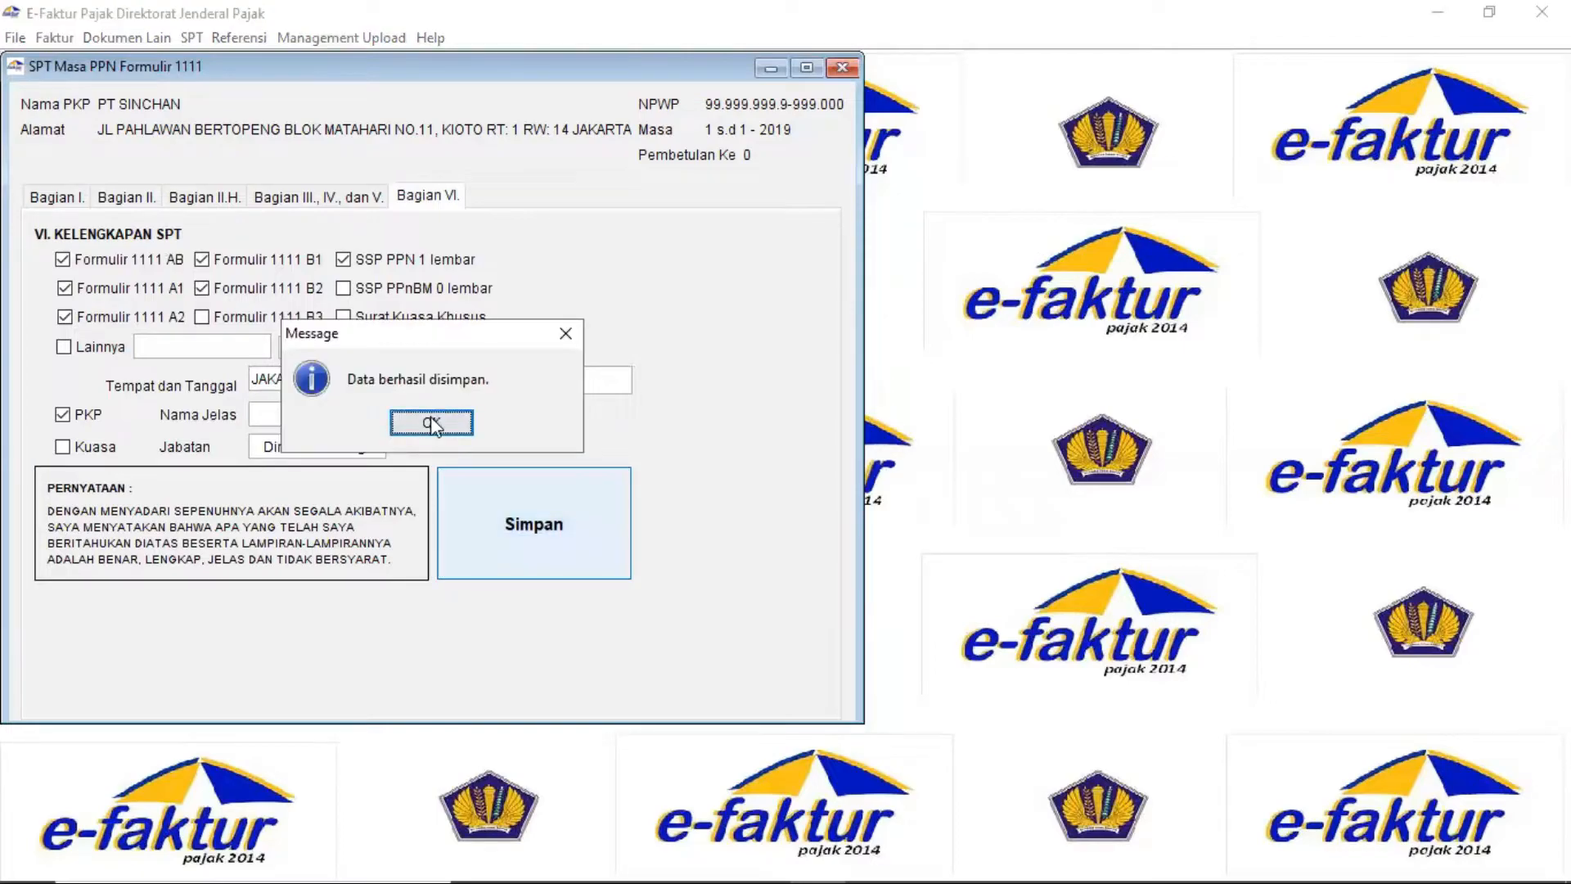
click(430, 421)
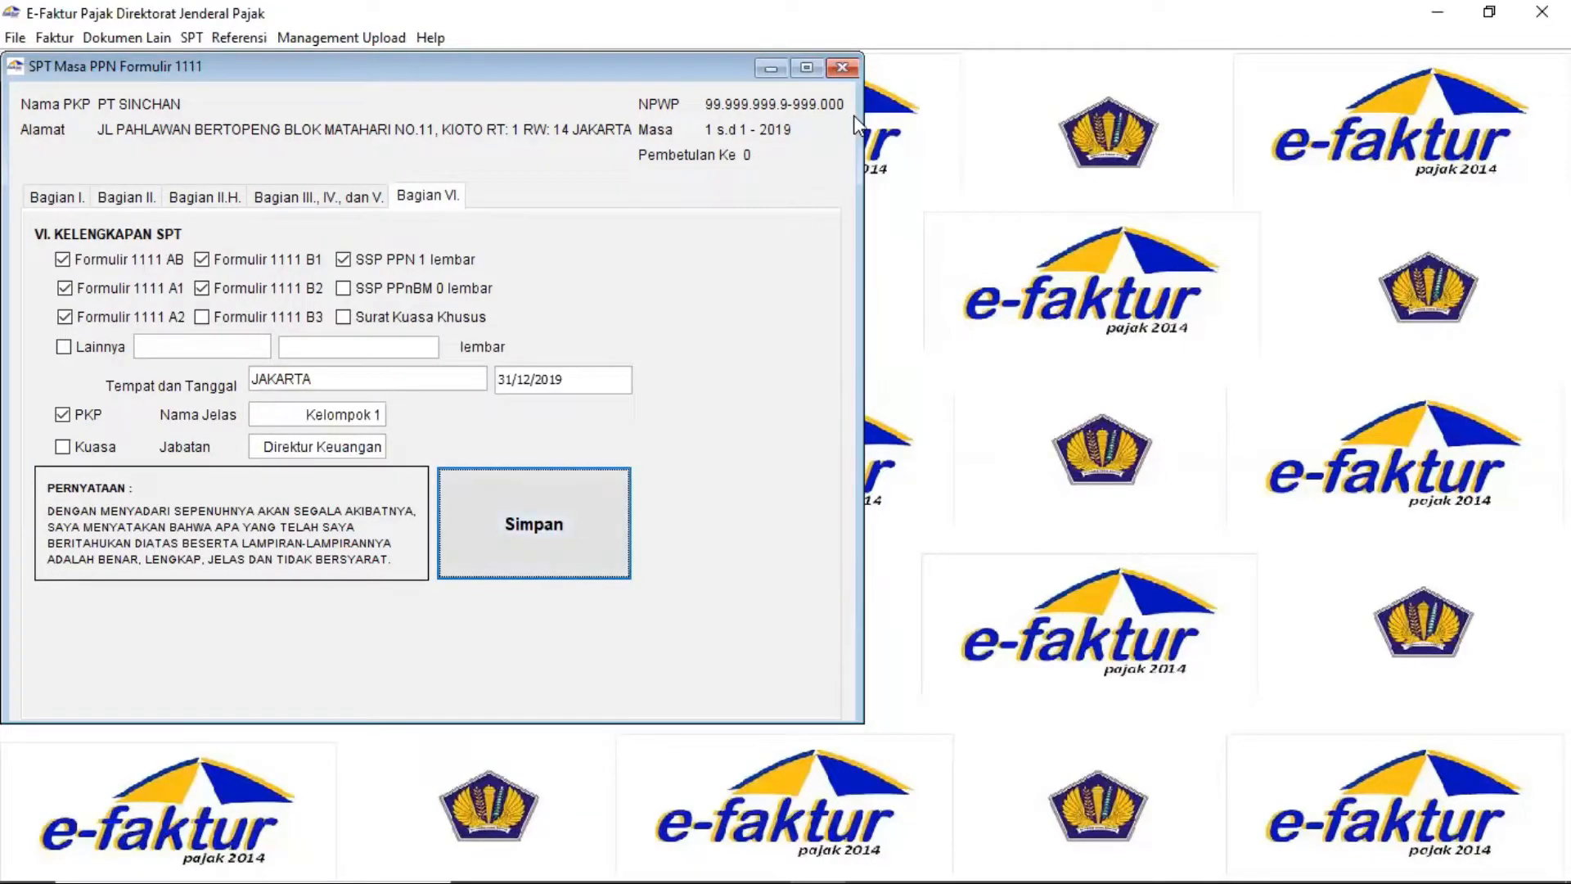
click(847, 69)
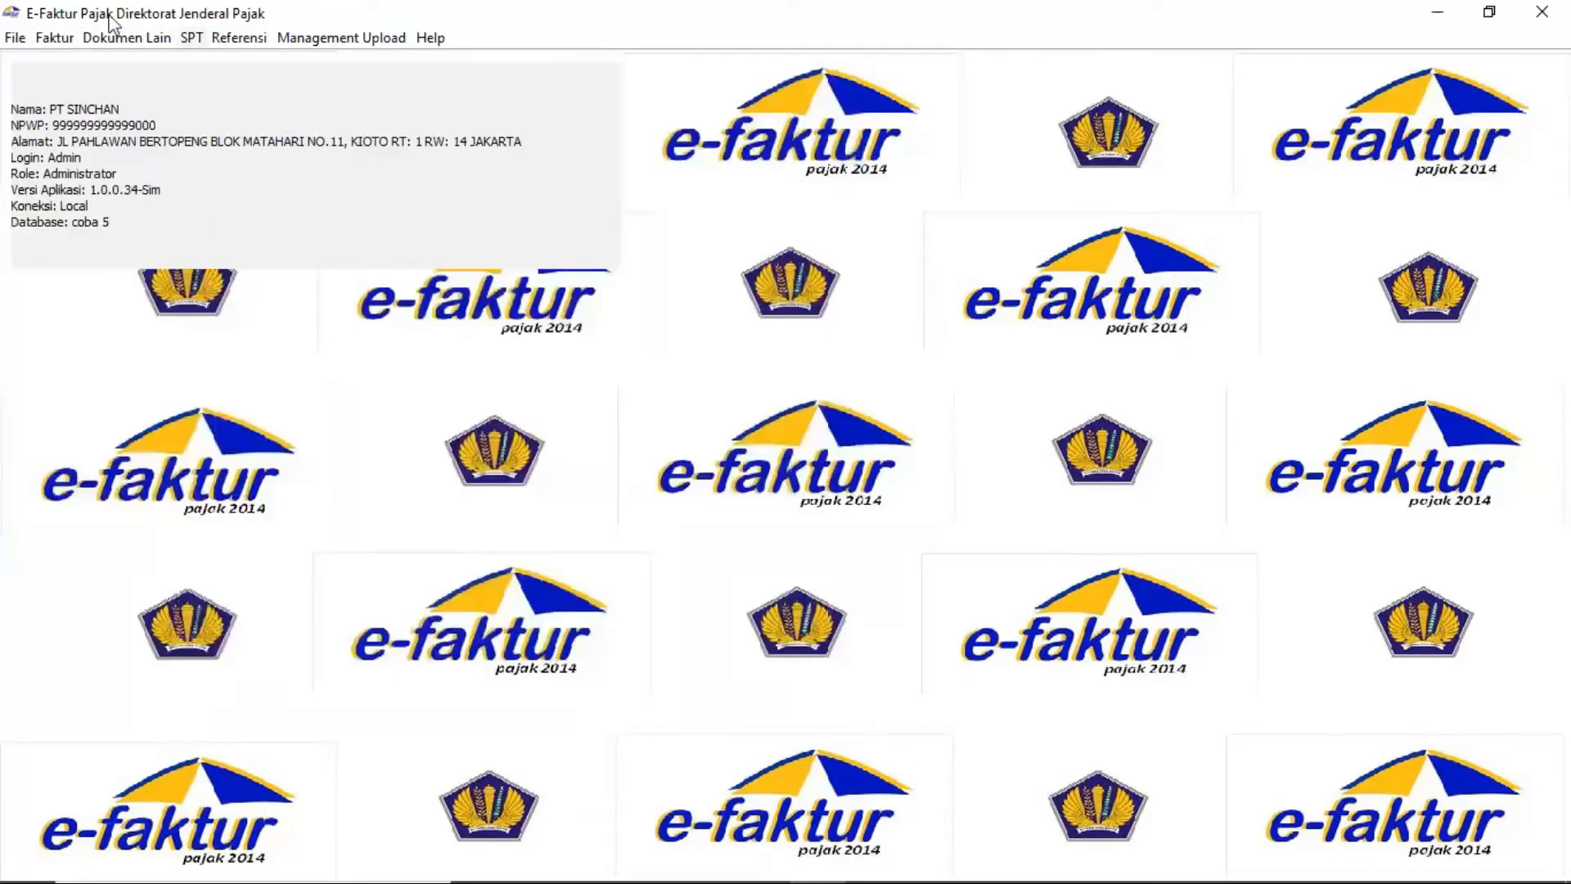
click(189, 36)
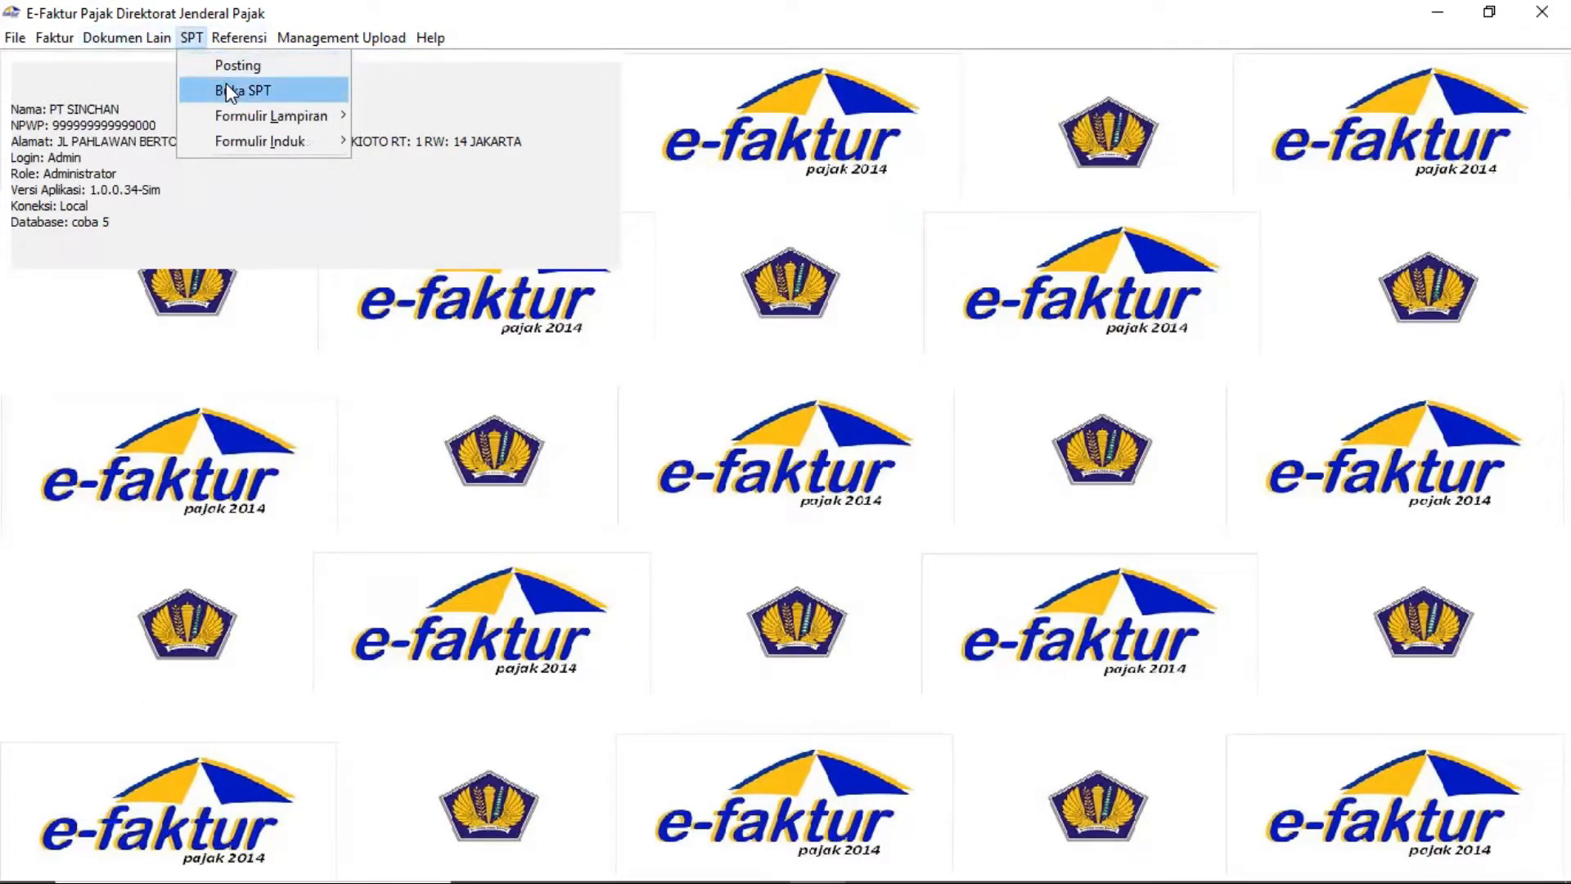
Refresh the saved SPT list and select the January 2019 SPT Masa PPN
click(226, 87)
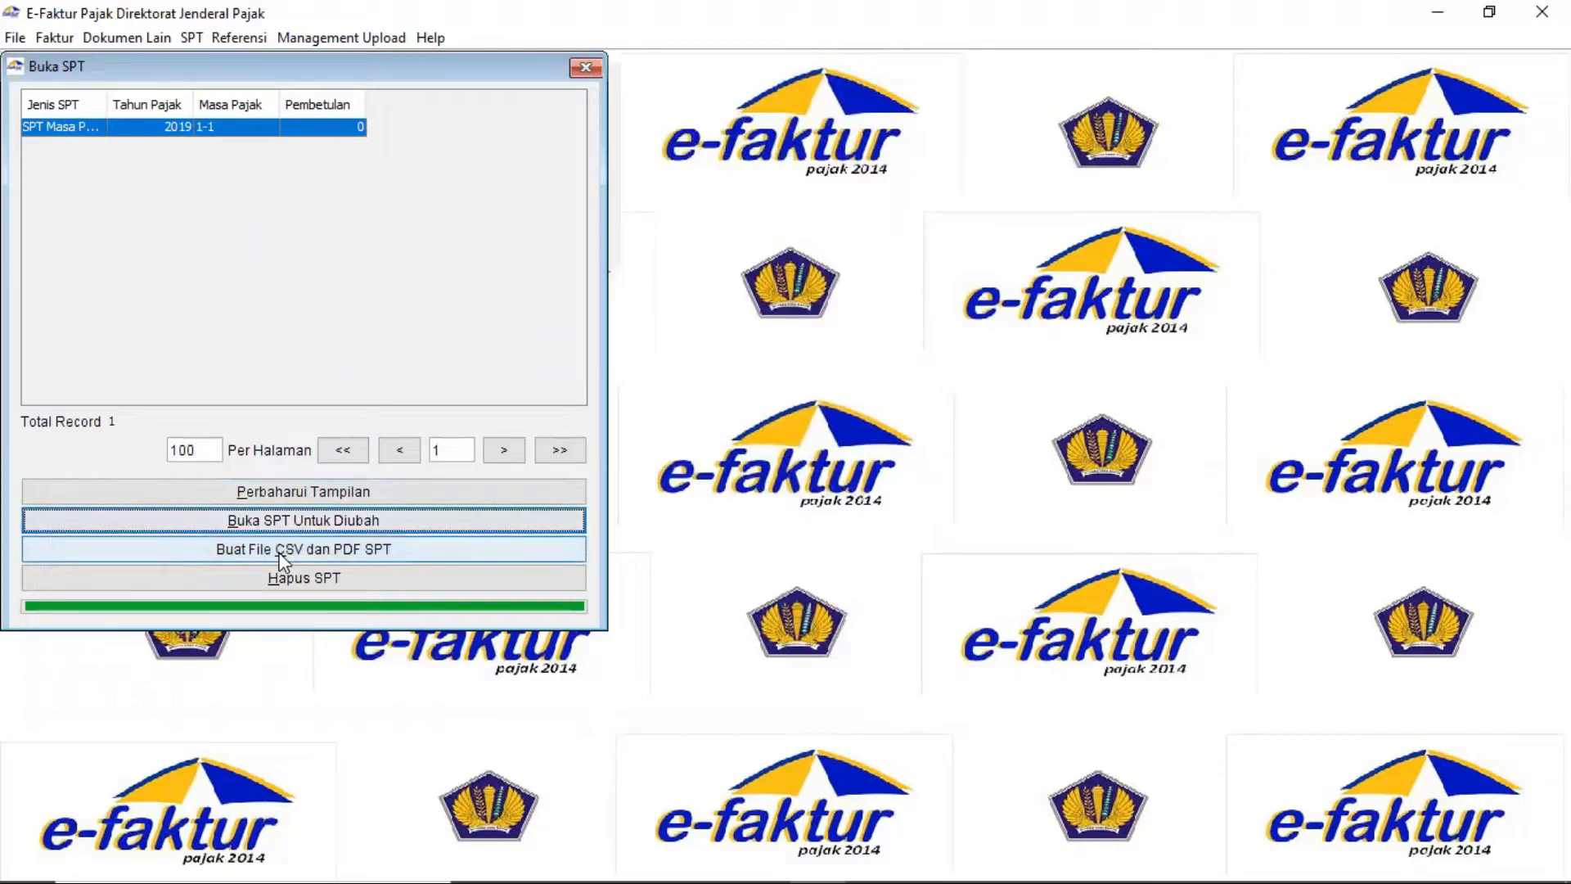
click(295, 494)
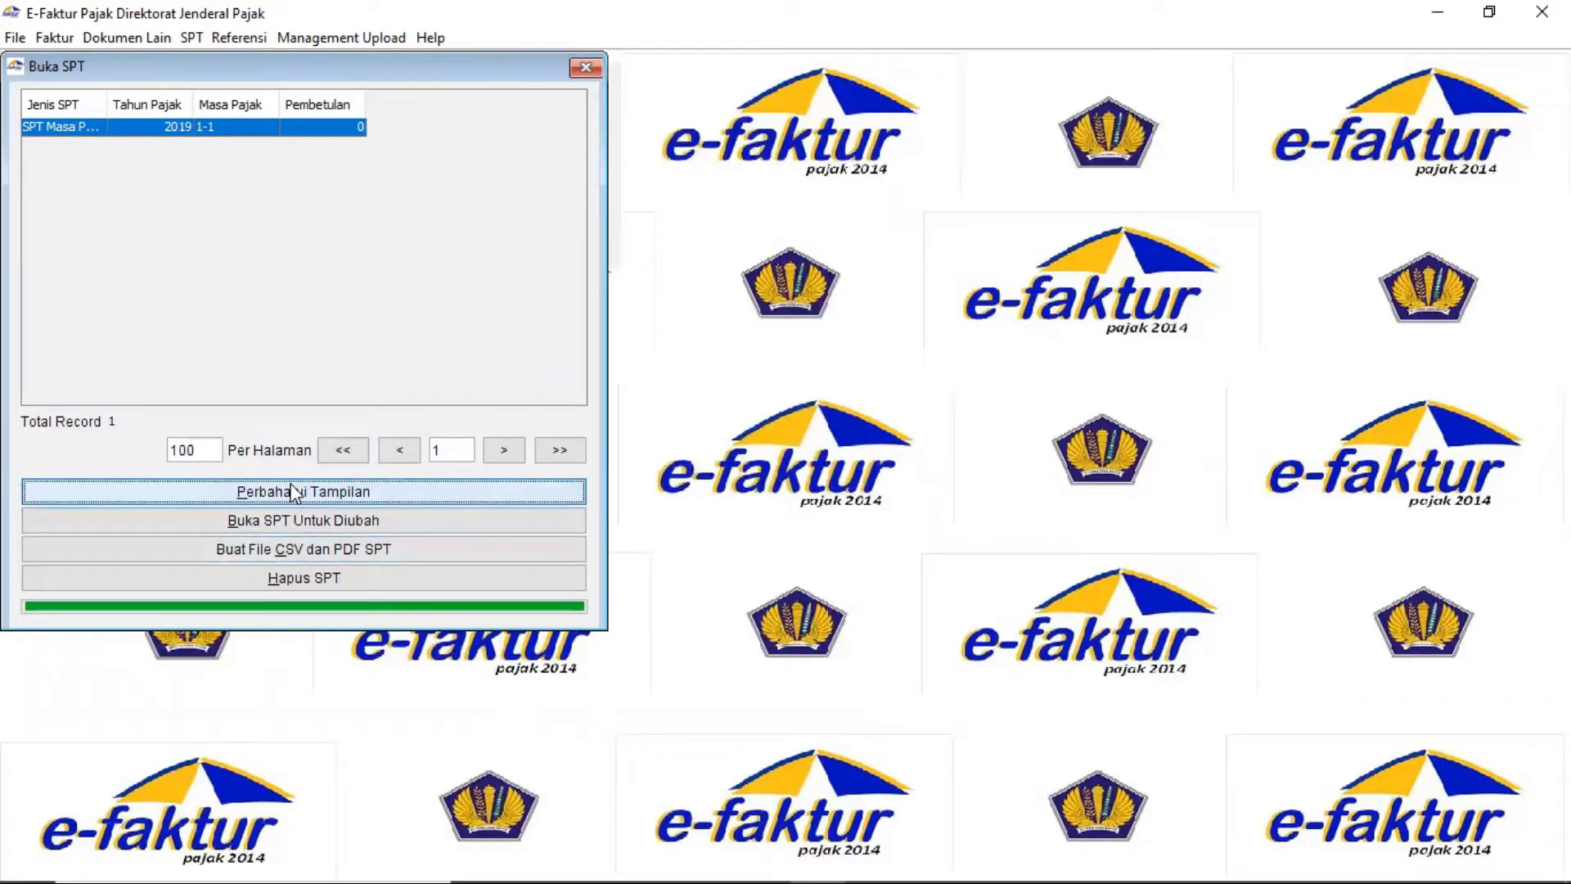
click(149, 129)
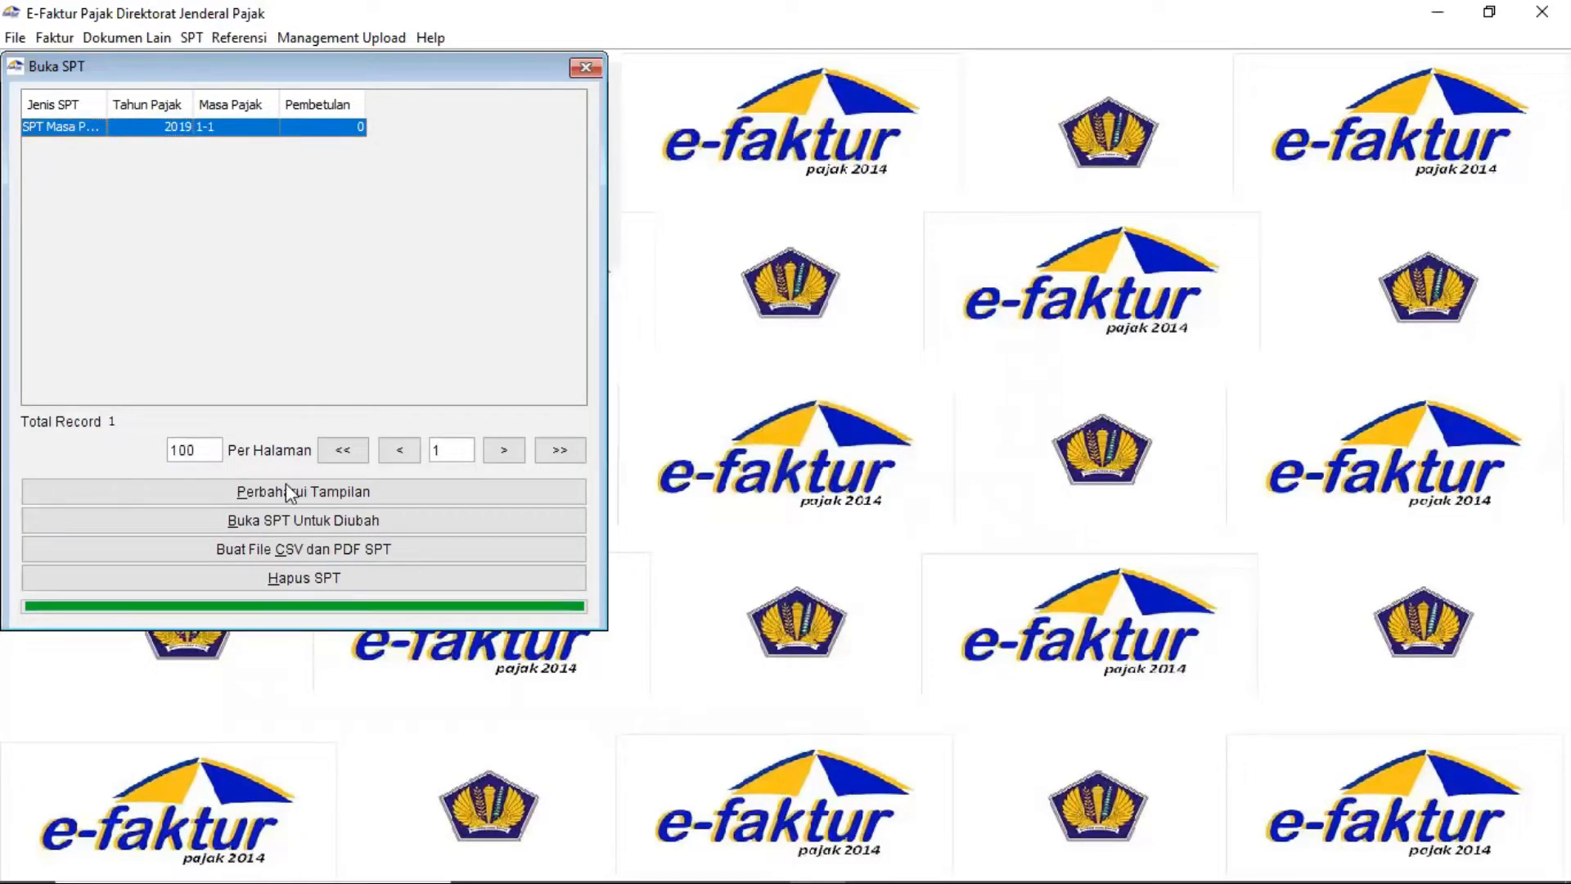
Create the SPT's CSV and PDF files in the efaktur dummy\efaktur-dummy_2 folder
click(214, 547)
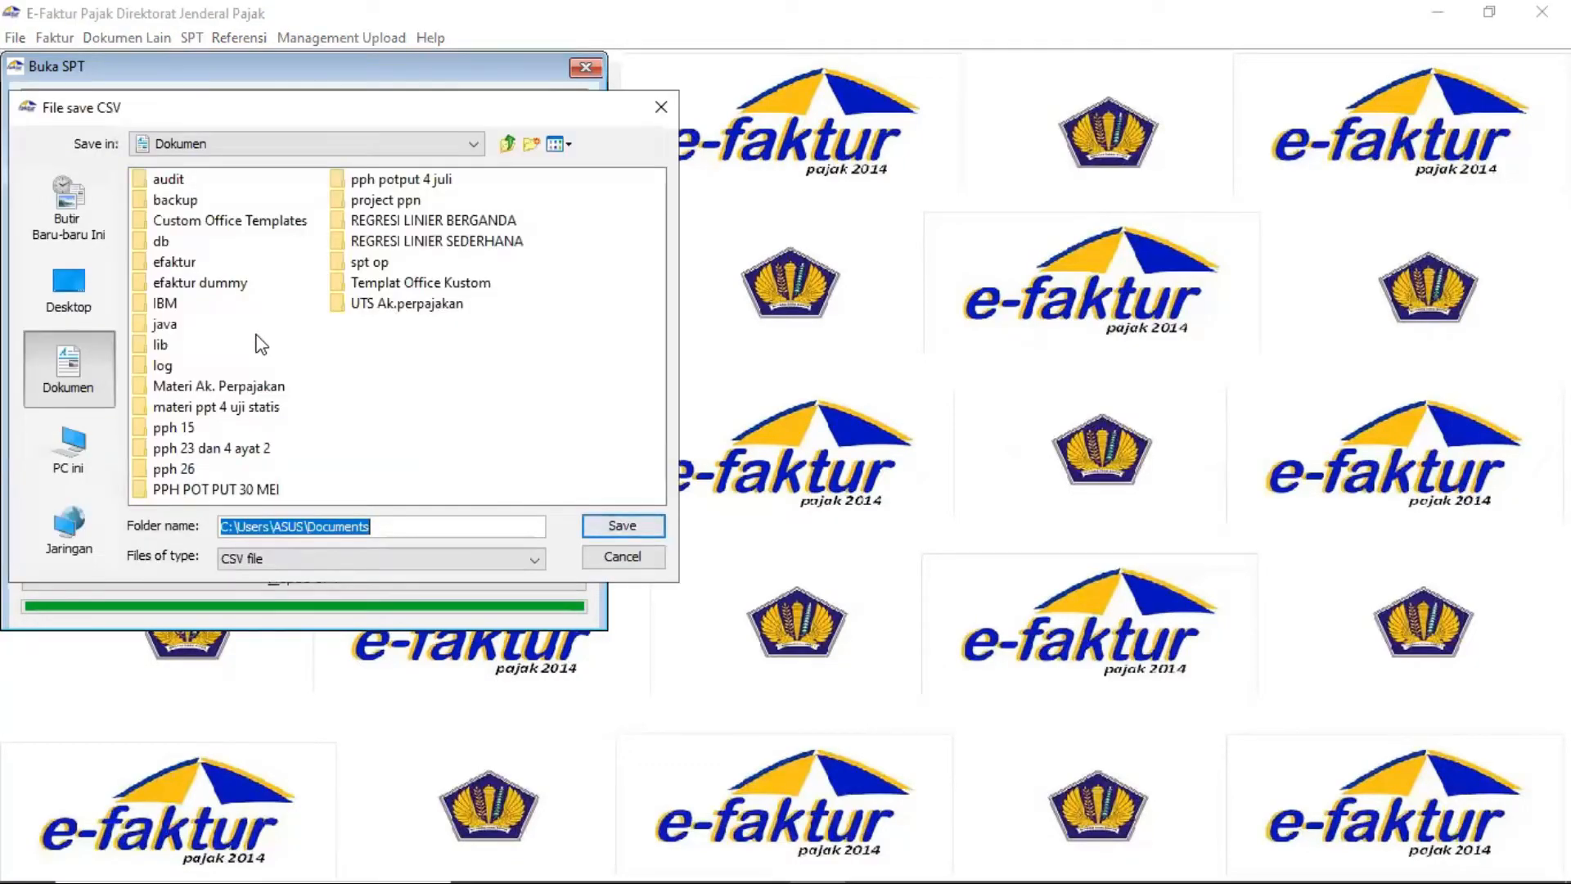
click(214, 287)
double_click(214, 286)
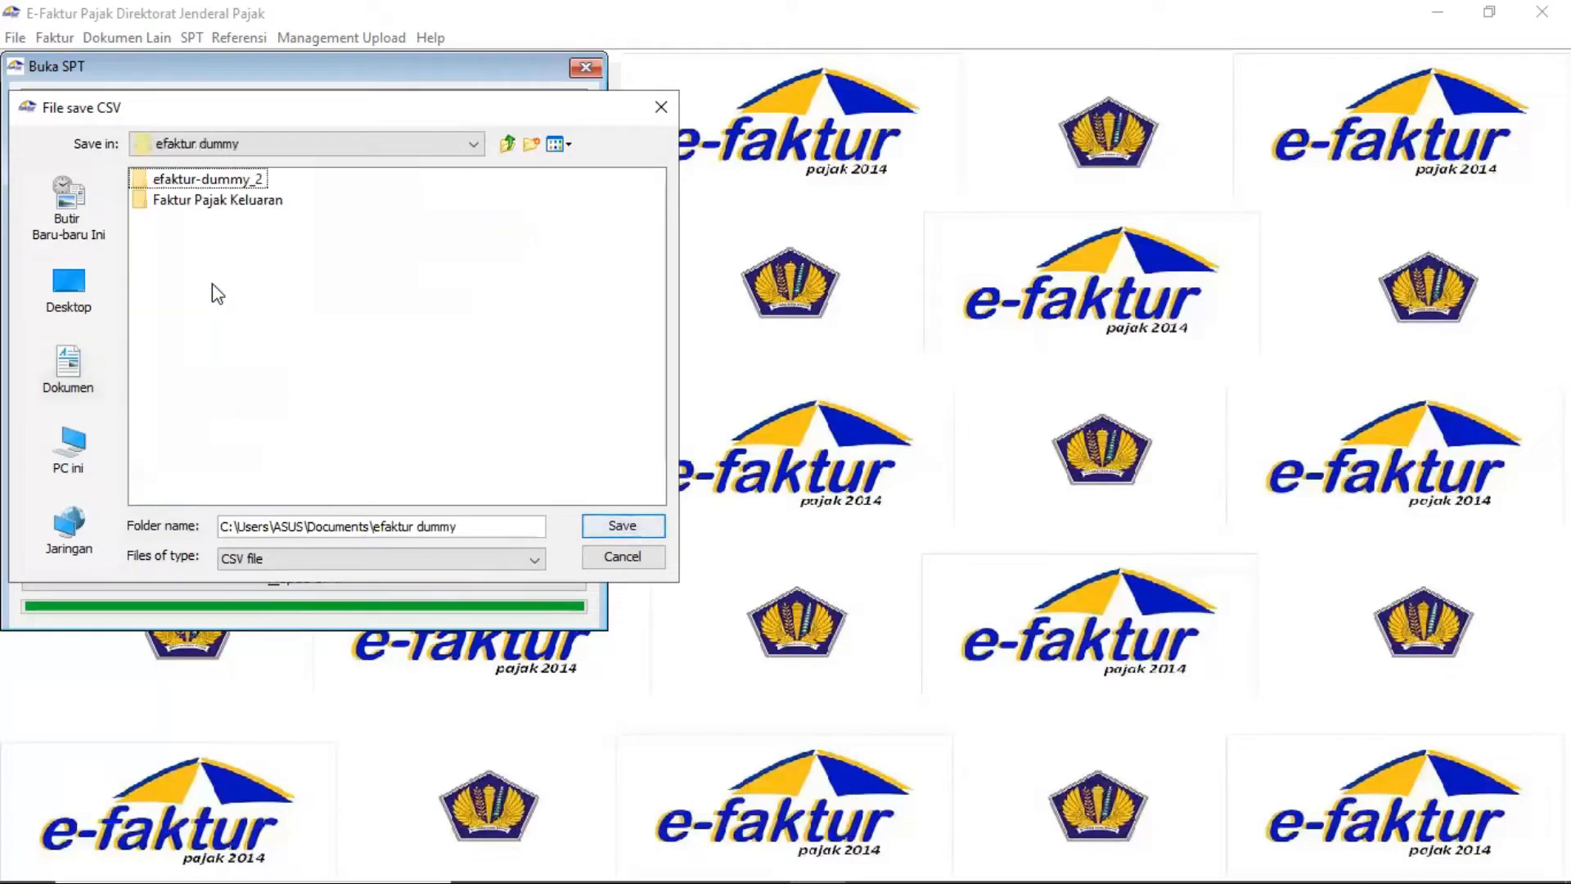
double_click(225, 182)
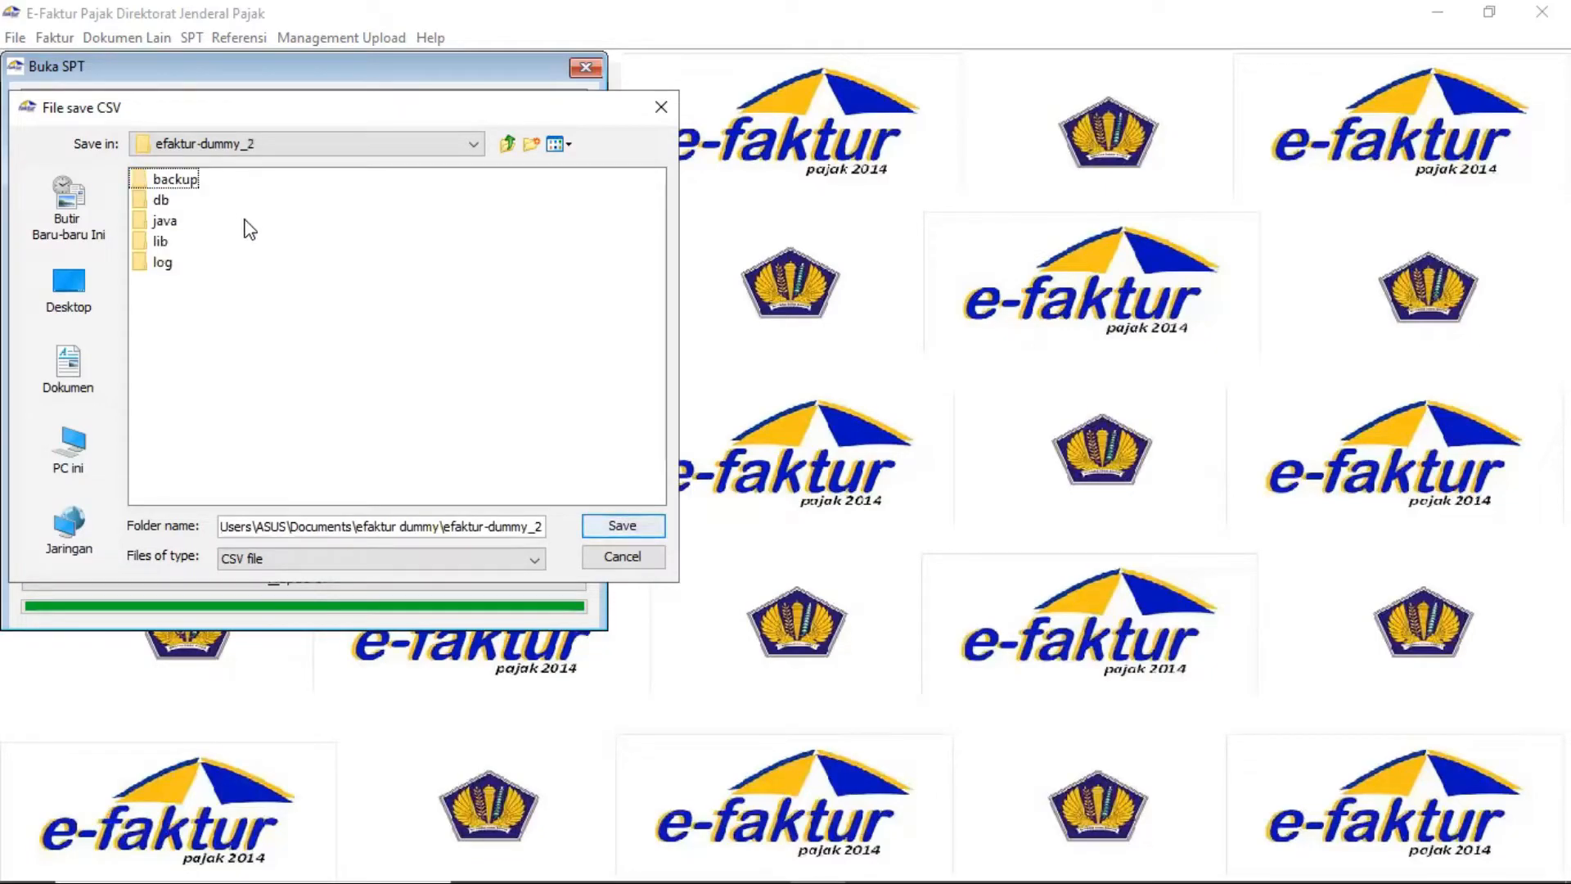
click(329, 535)
click(612, 524)
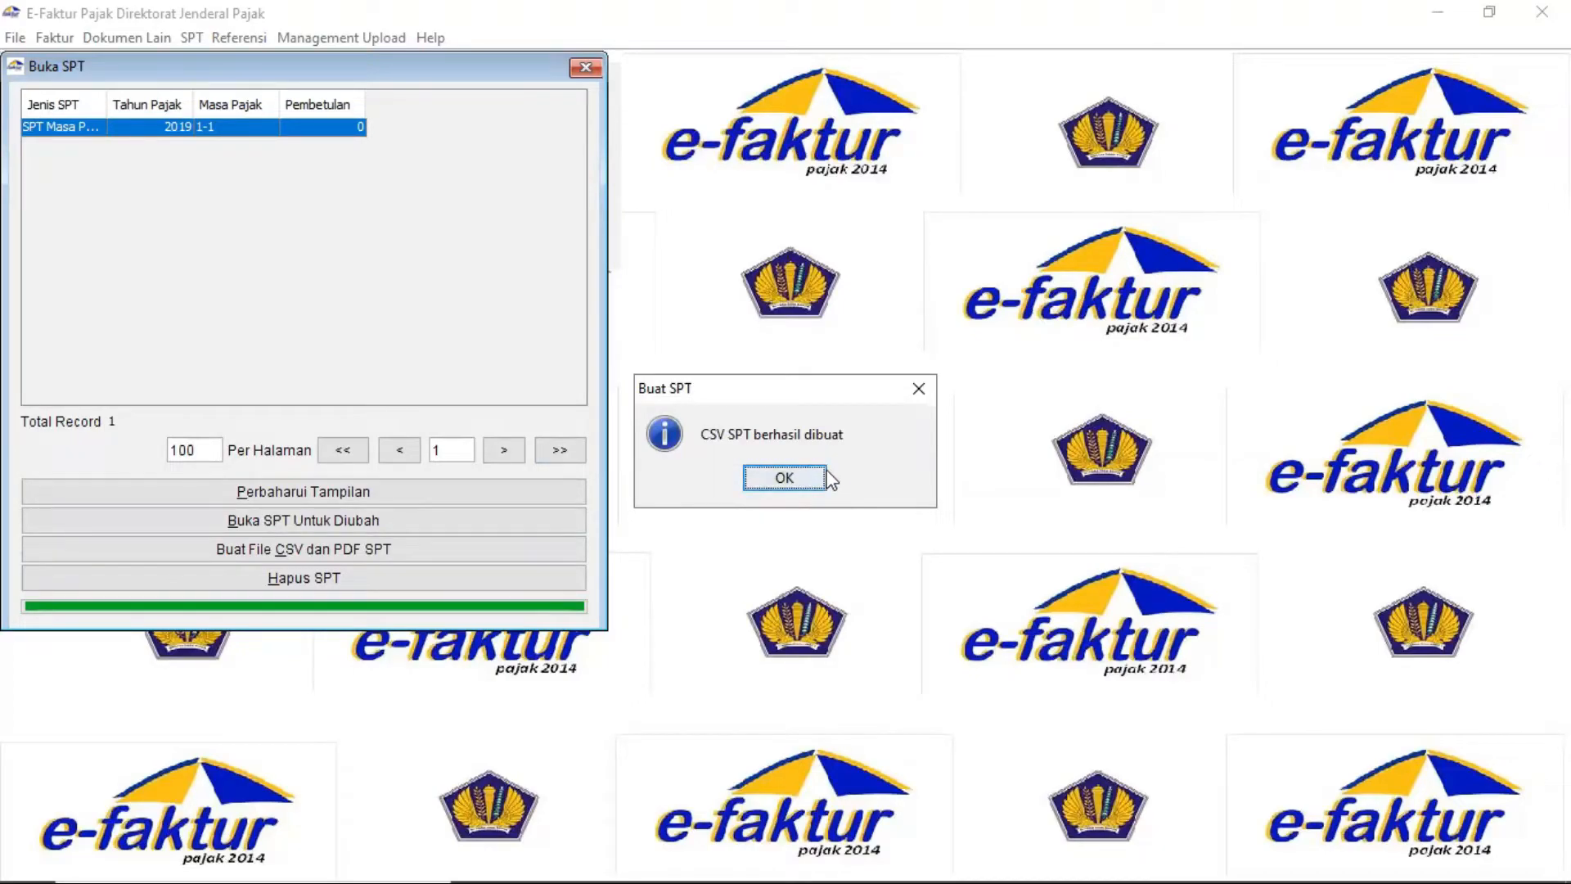
click(799, 477)
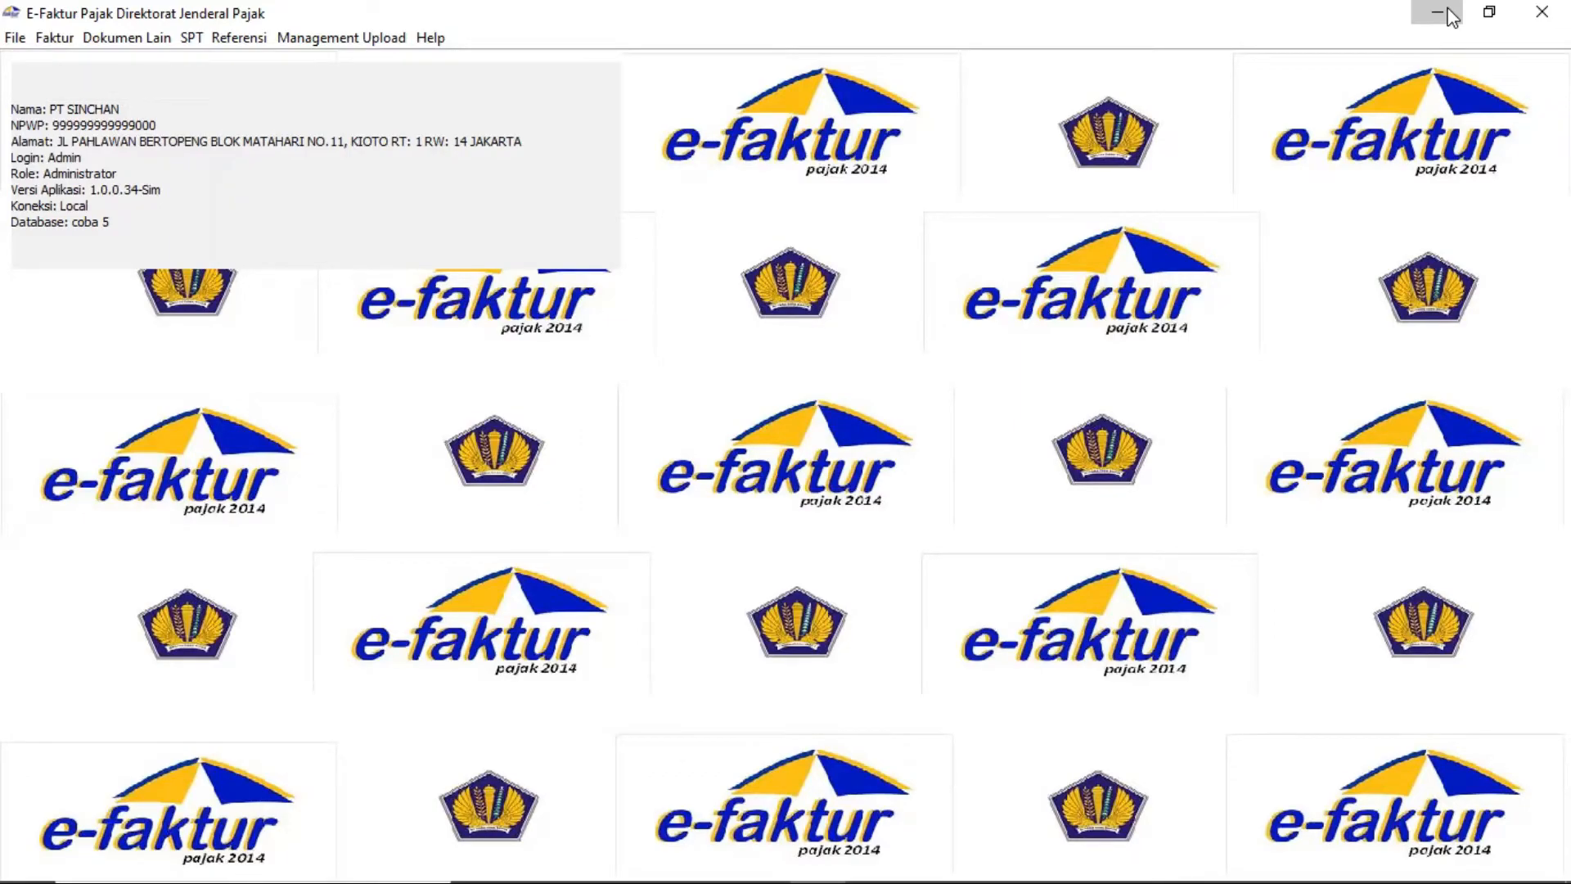
Minimize e-Faktur to reveal the exported SPT PDF in Edge
click(1437, 13)
scroll(1146, 471, up, 3)
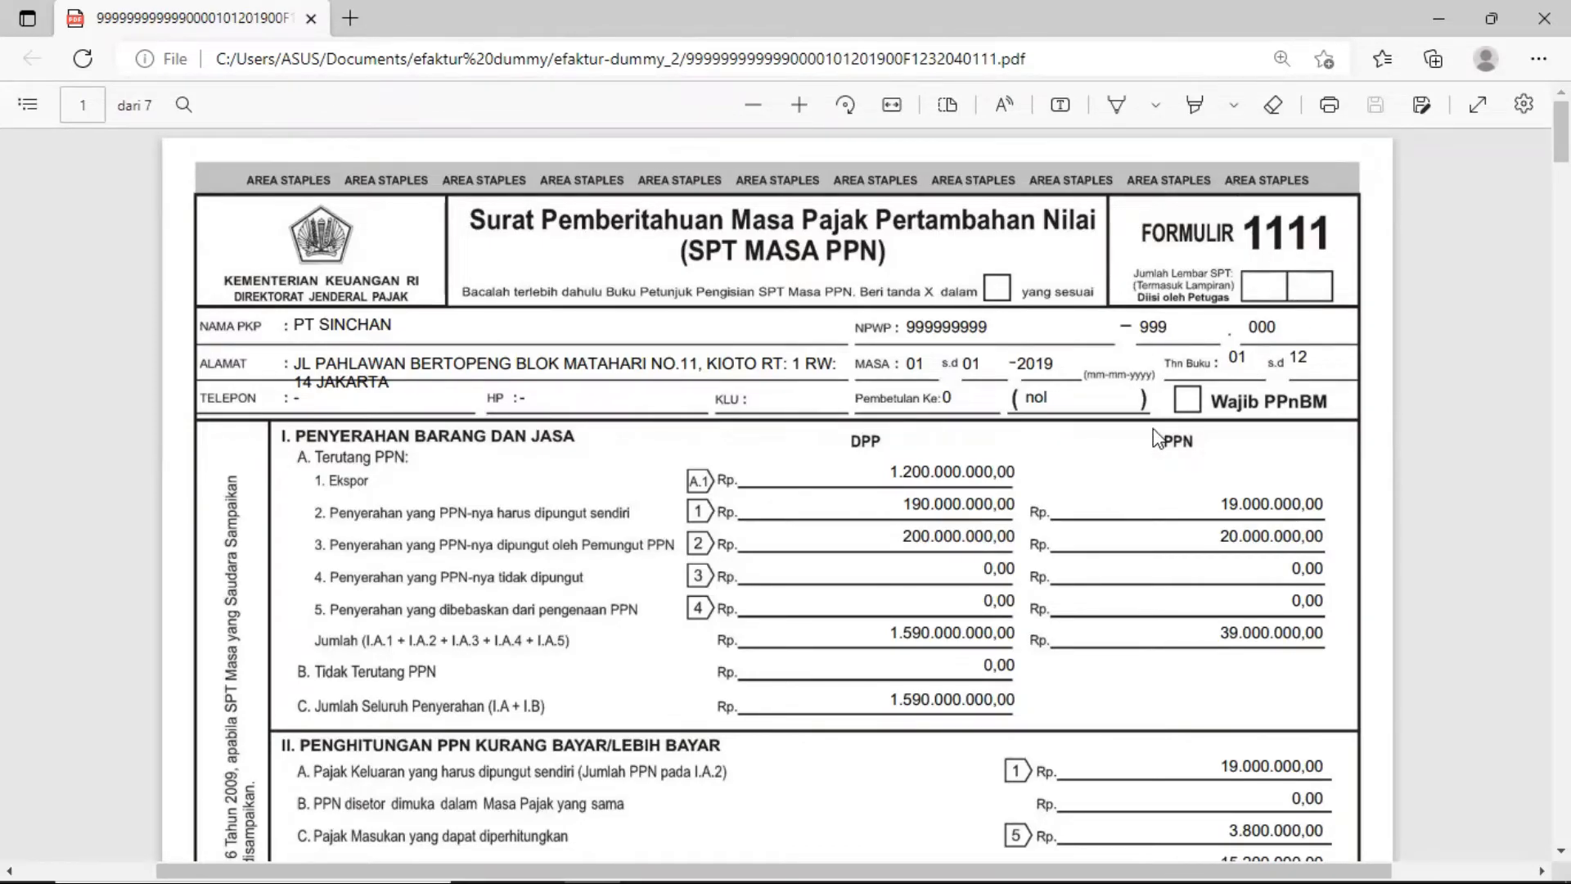
scroll(1153, 430, down, 20)
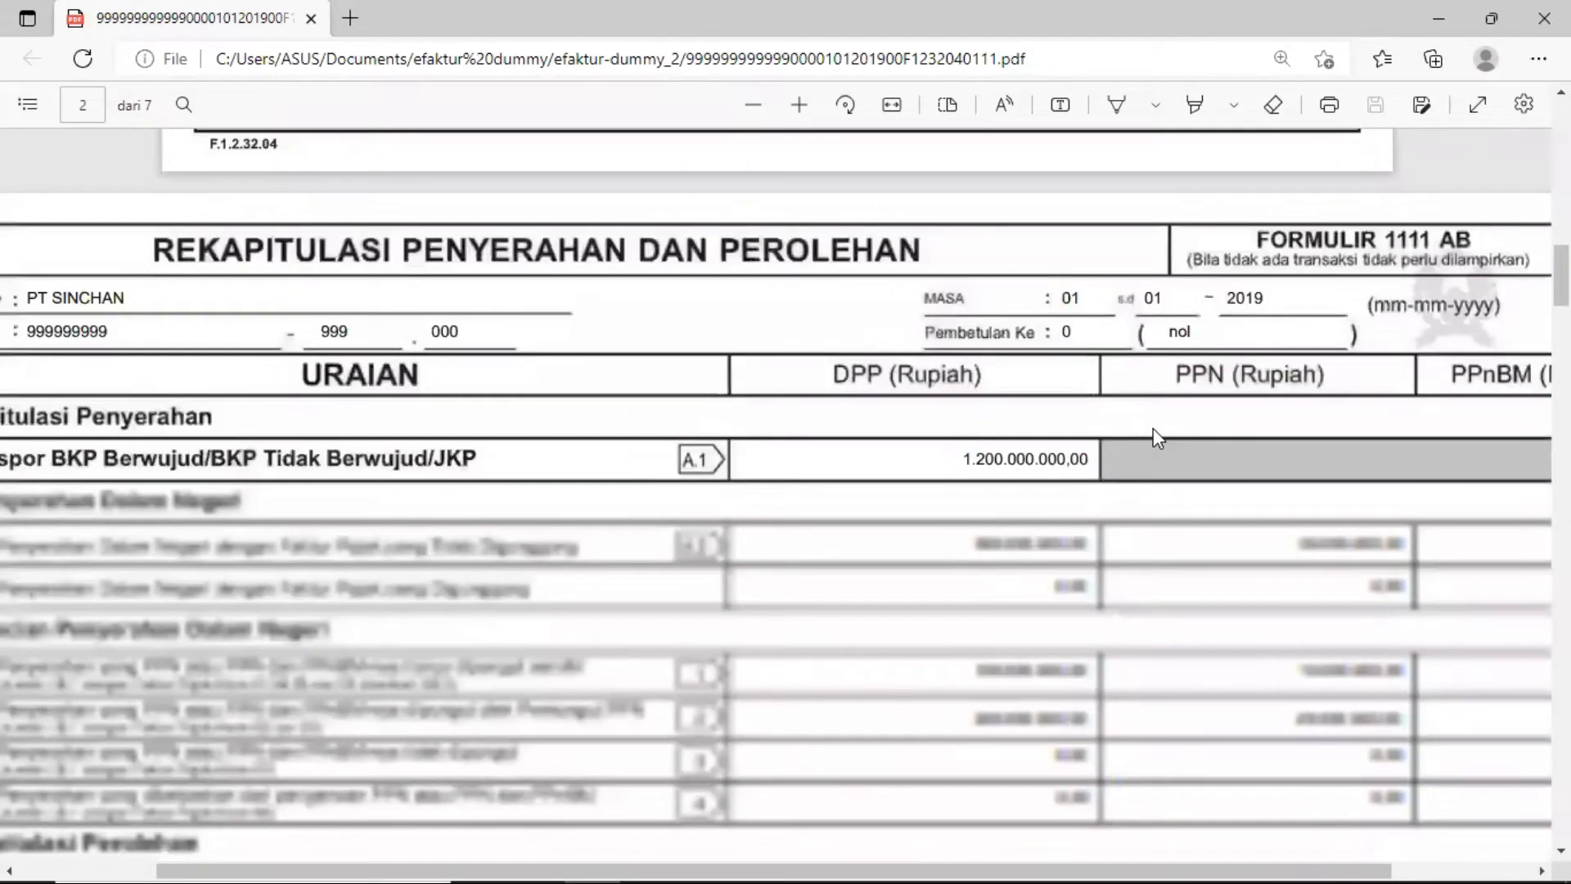
ctrl+scroll(1152, 428, down, 2)
scroll(1152, 429, down, 10)
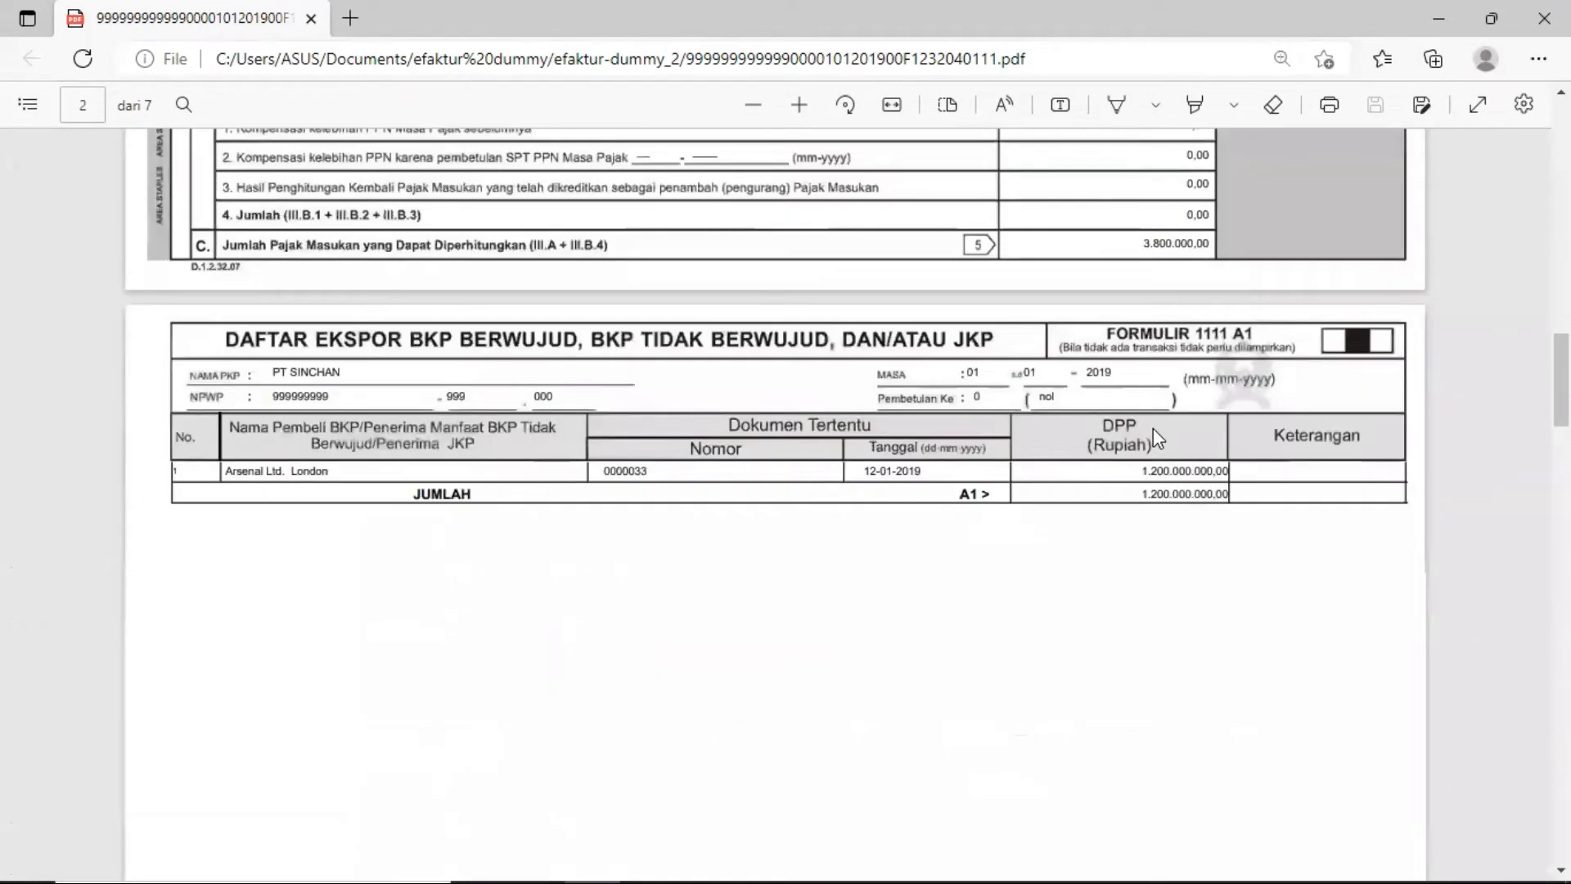
scroll(1152, 429, down, 20)
scroll(1158, 438, down, 20)
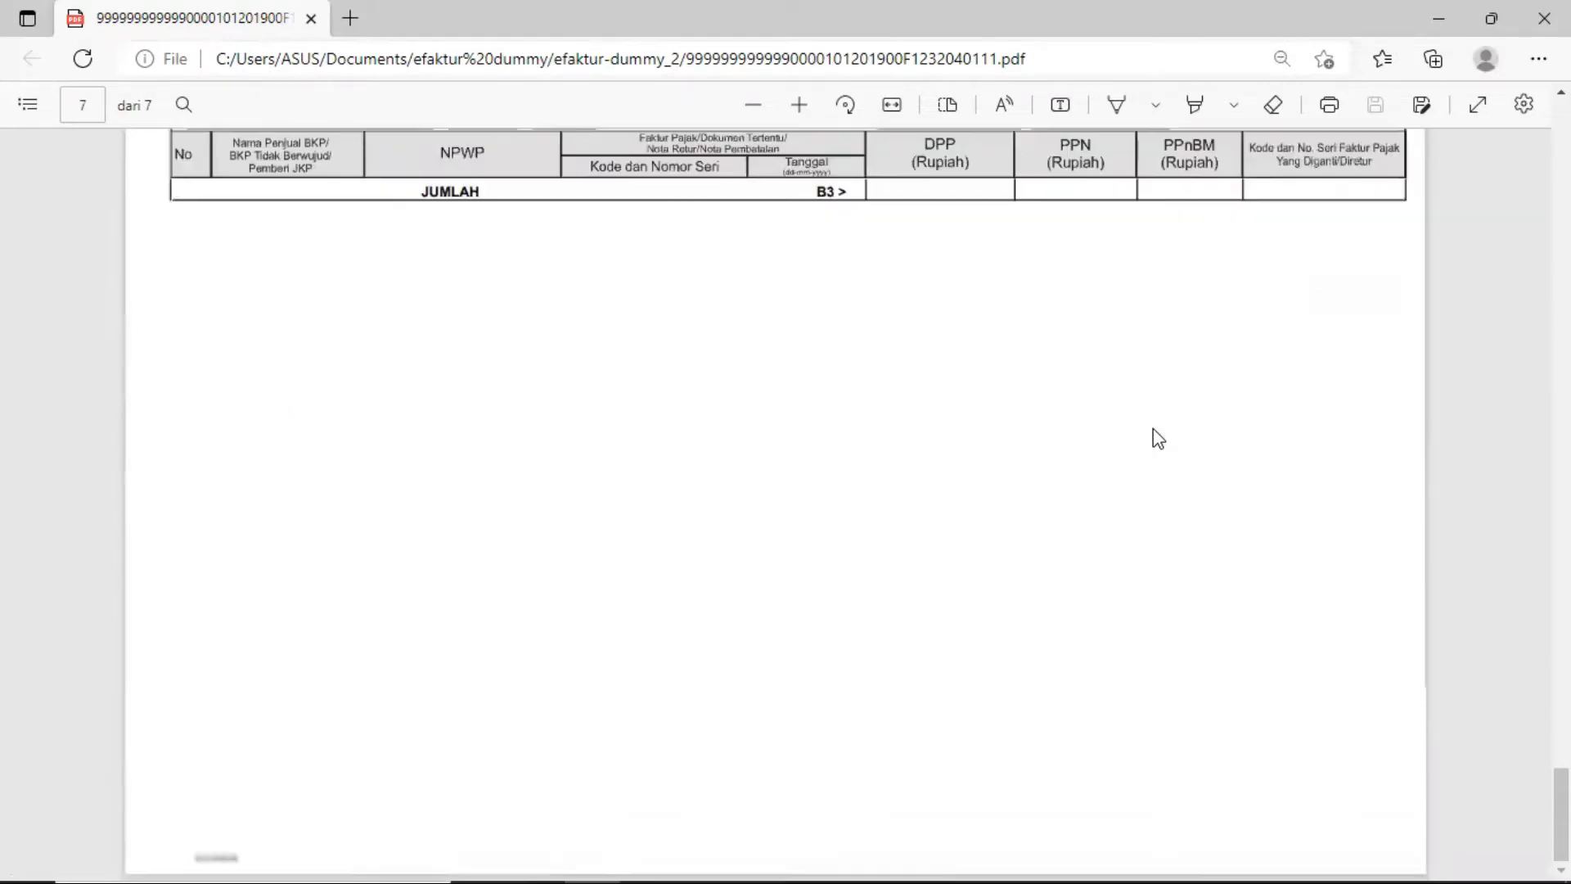
scroll(1154, 435, up, 5)
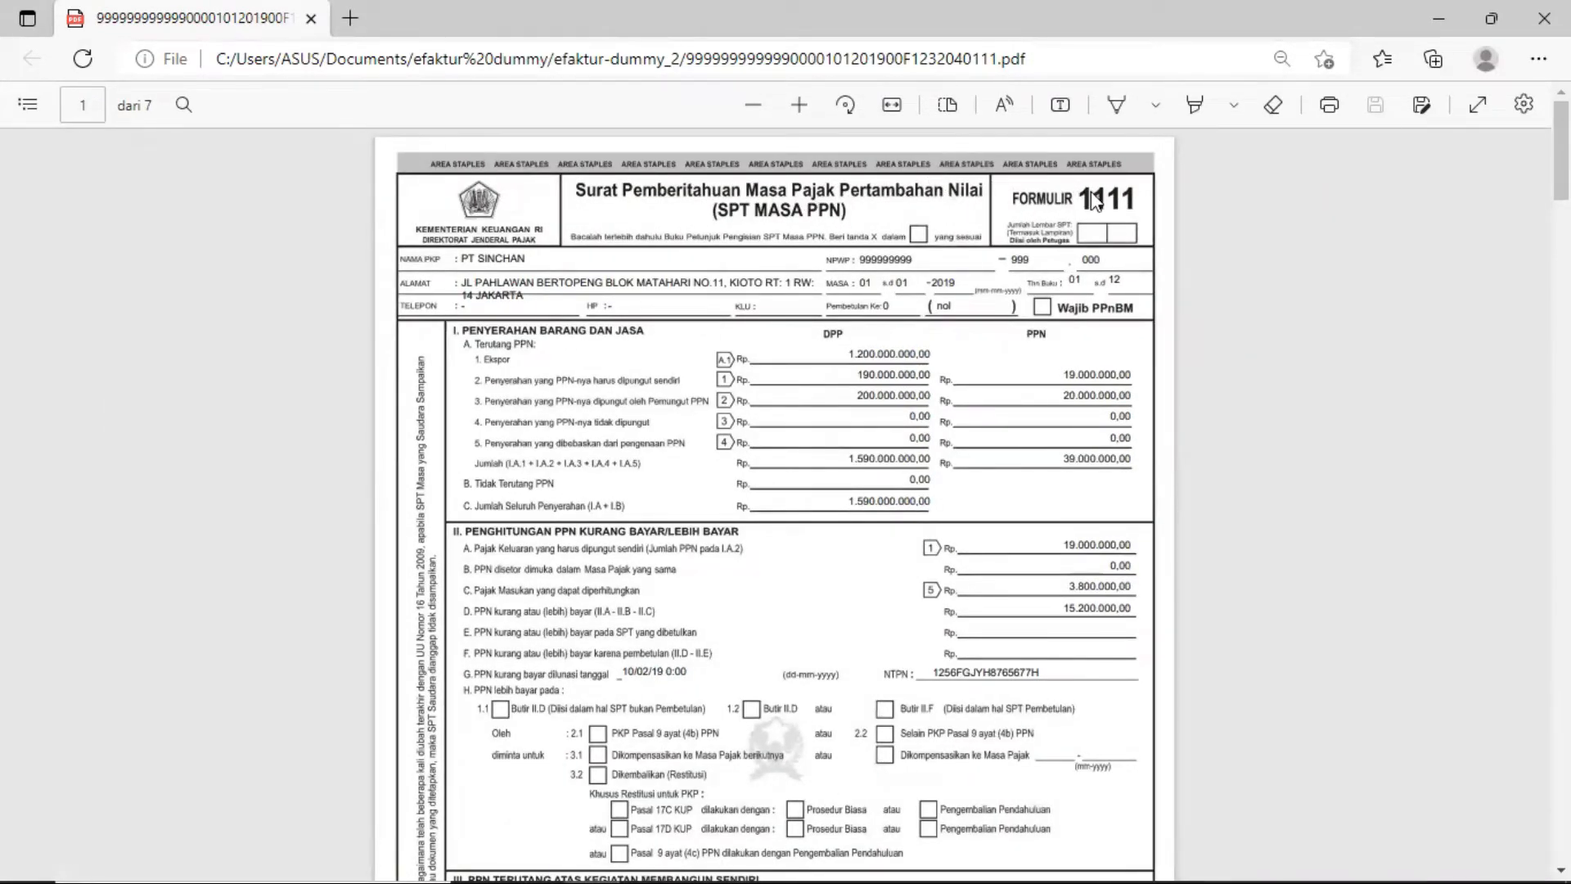
scroll(878, 335, down, 2)
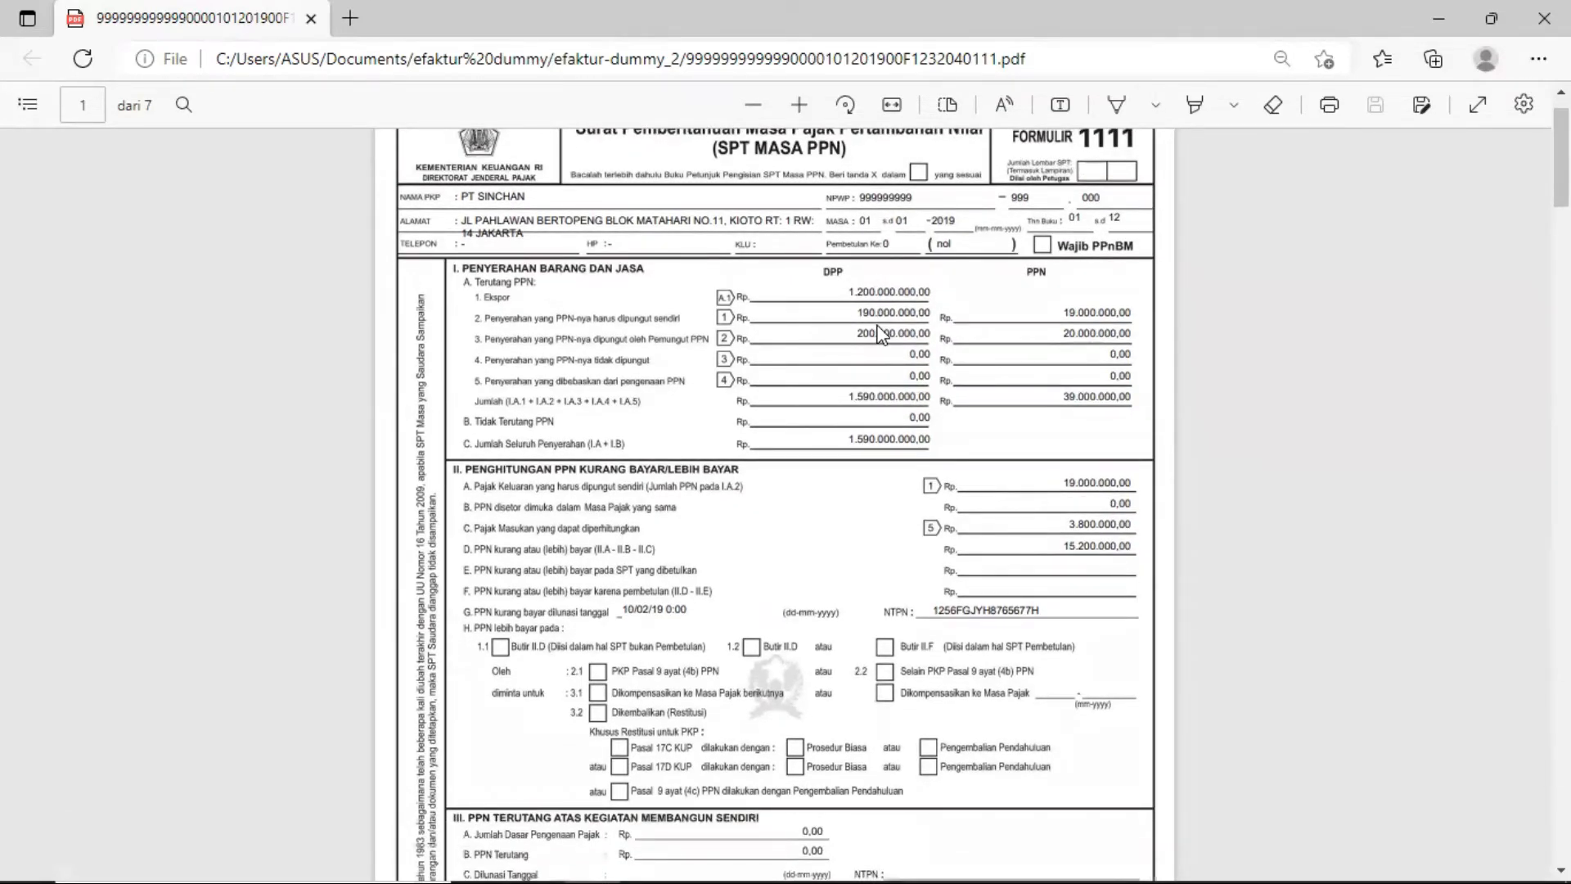
scroll(906, 479, down, 2)
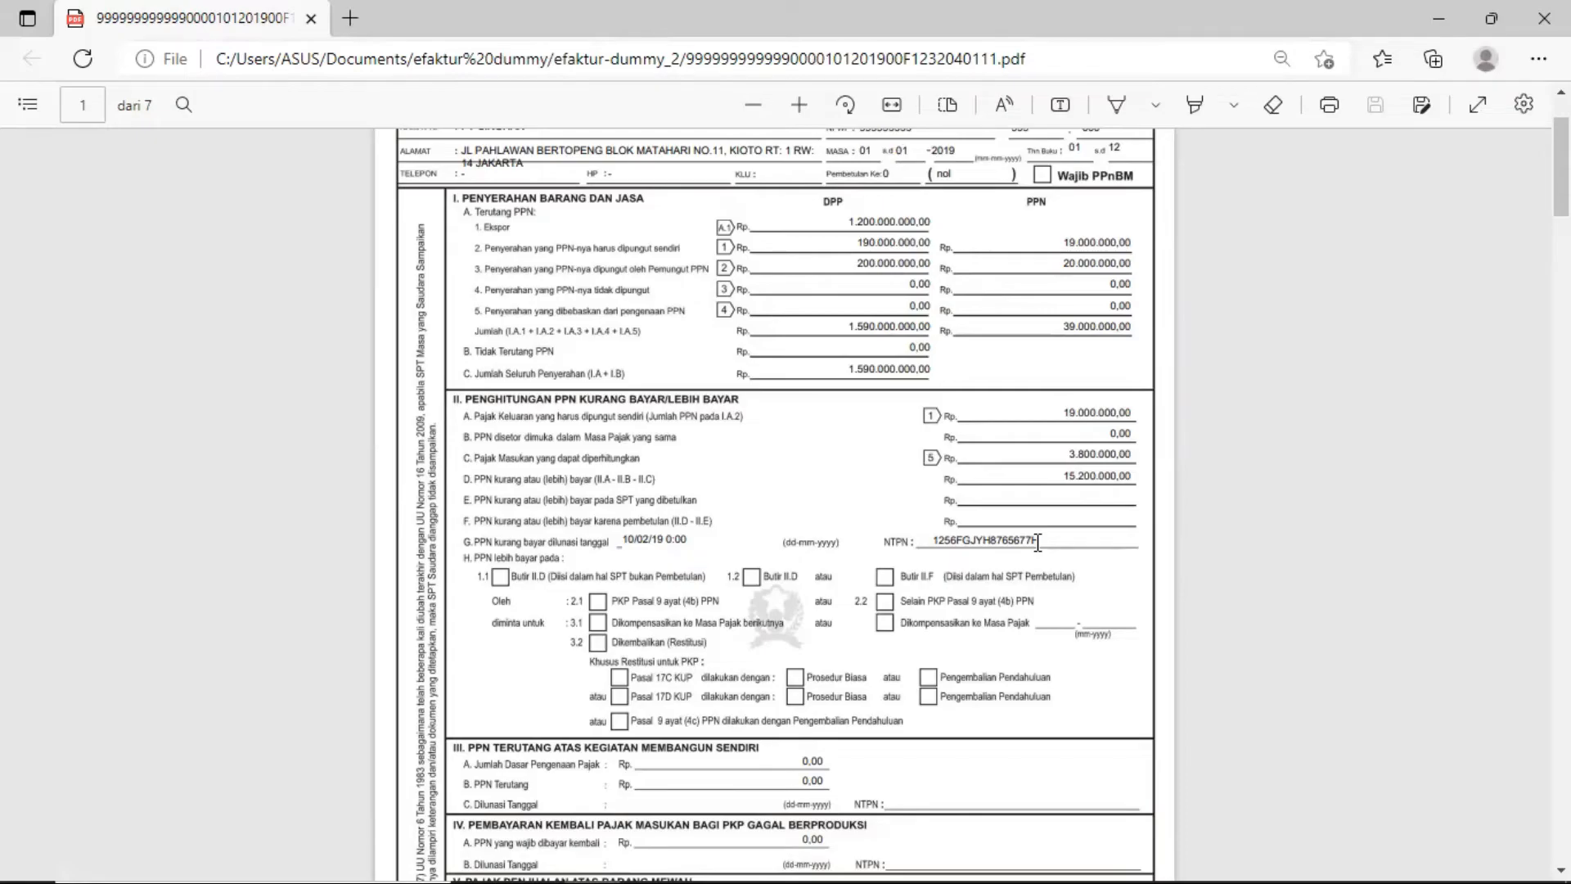
Scroll through PDF pages 2–6, reviewing forms 1111 AB, A1, A2, B1 and B2
scroll(1038, 542, down, 15)
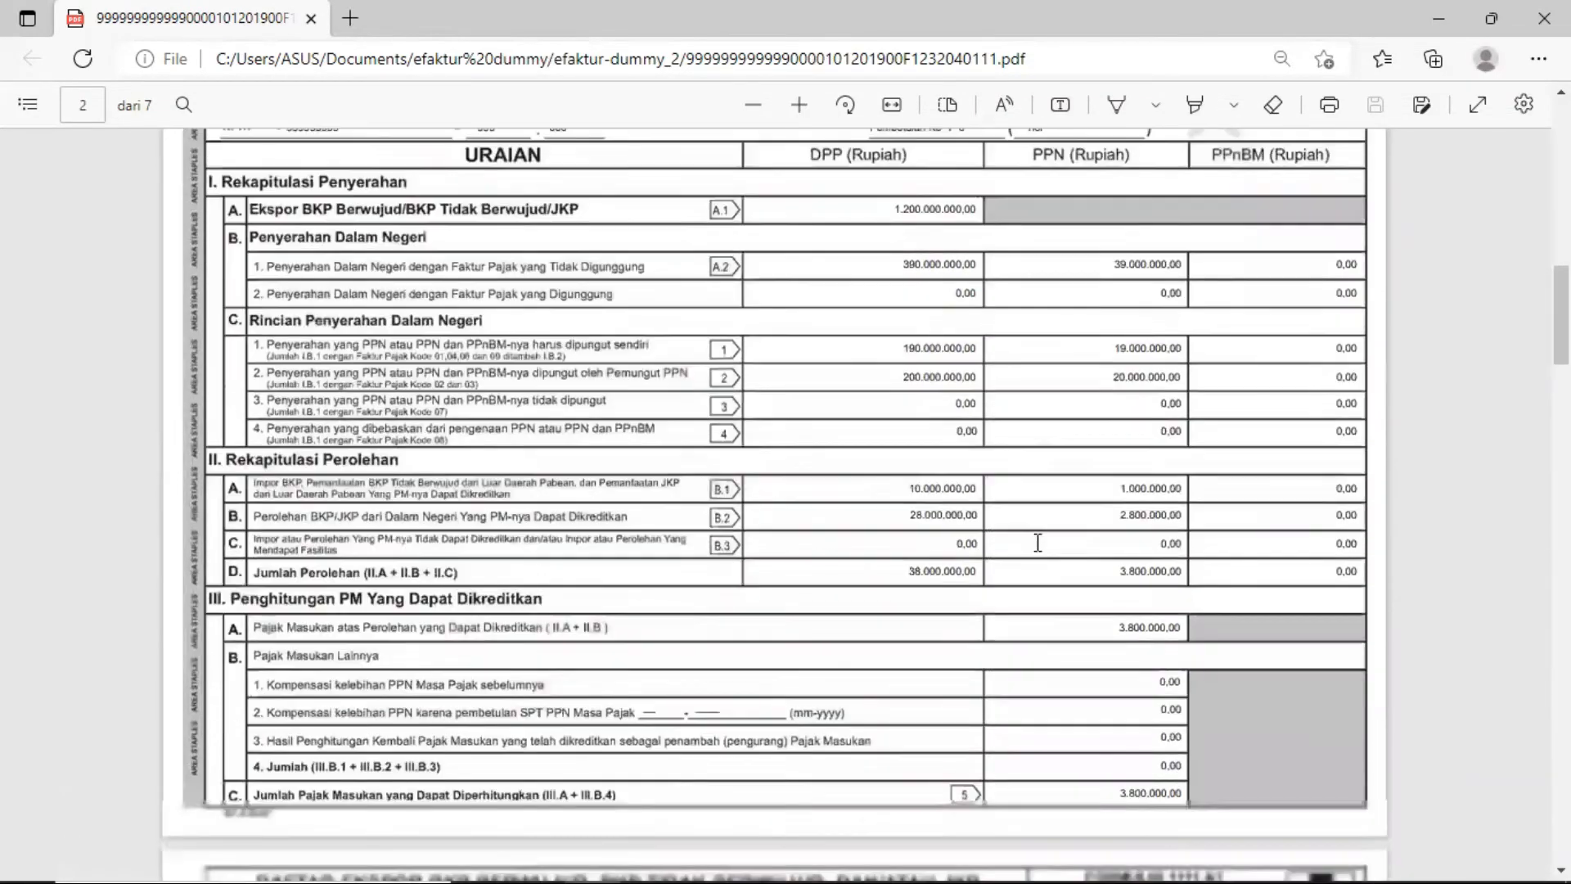
scroll(1037, 542, down, 9)
scroll(725, 442, up, 2)
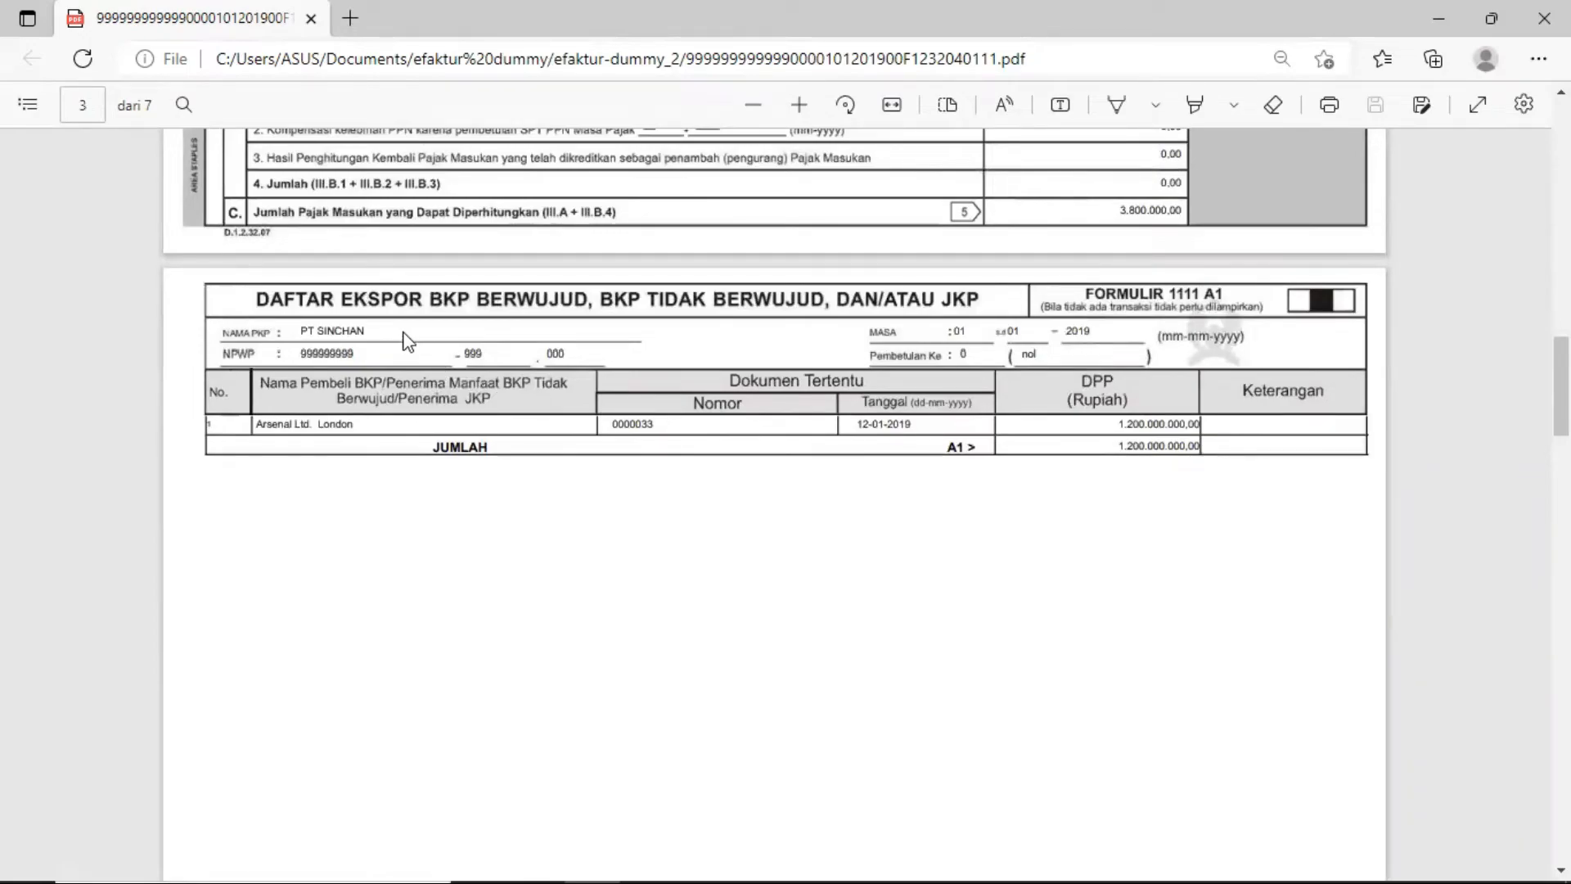
scroll(712, 376, down, 2)
scroll(711, 373, down, 2)
scroll(709, 373, up, 5)
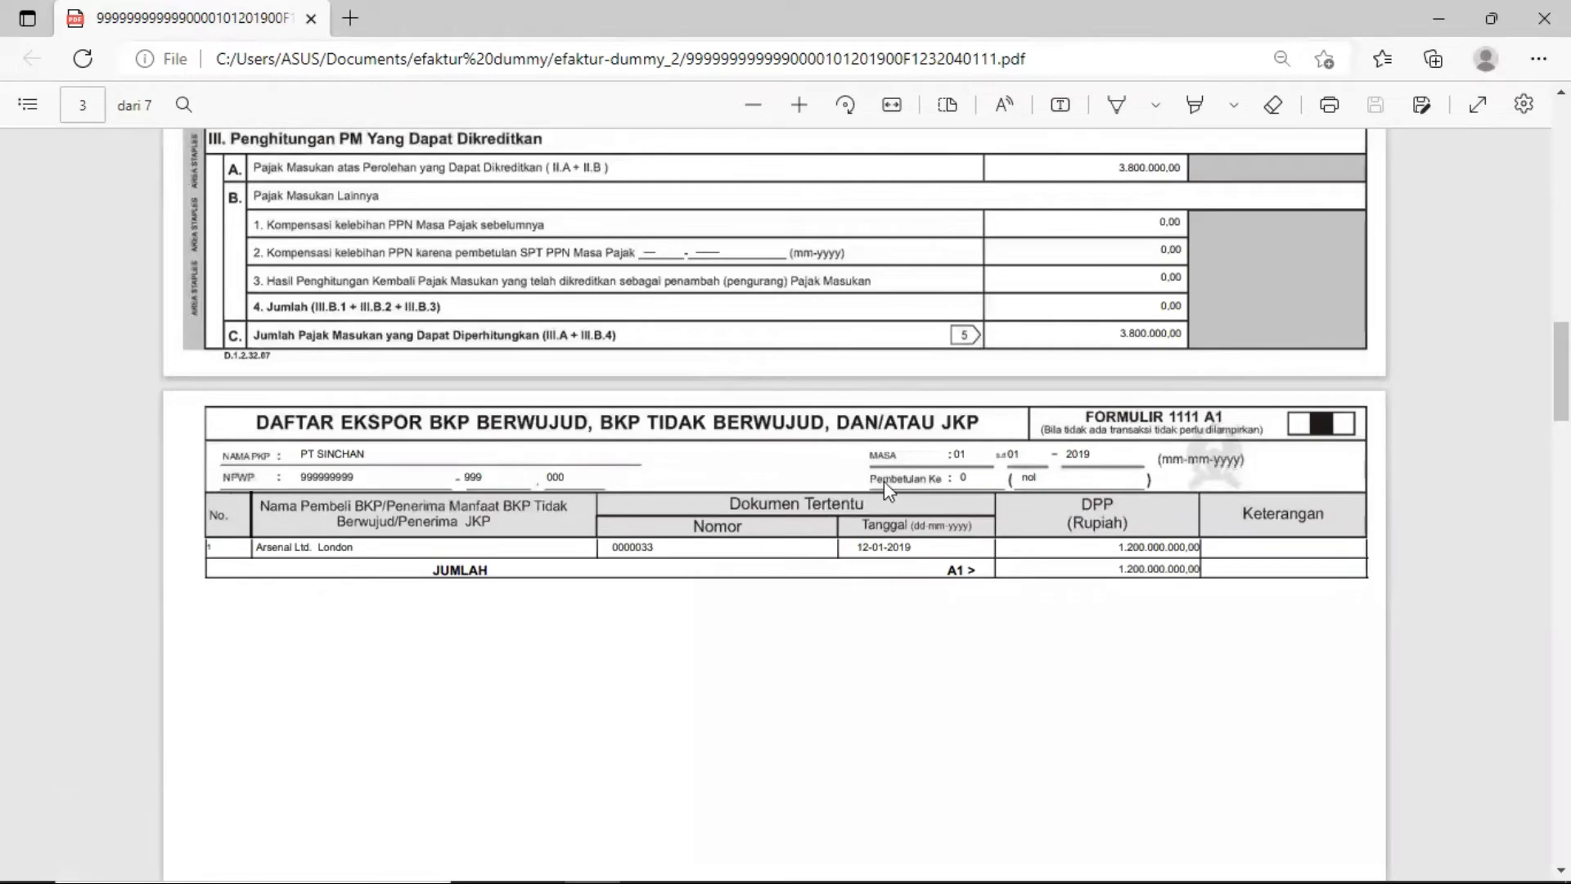
scroll(843, 564, down, 7)
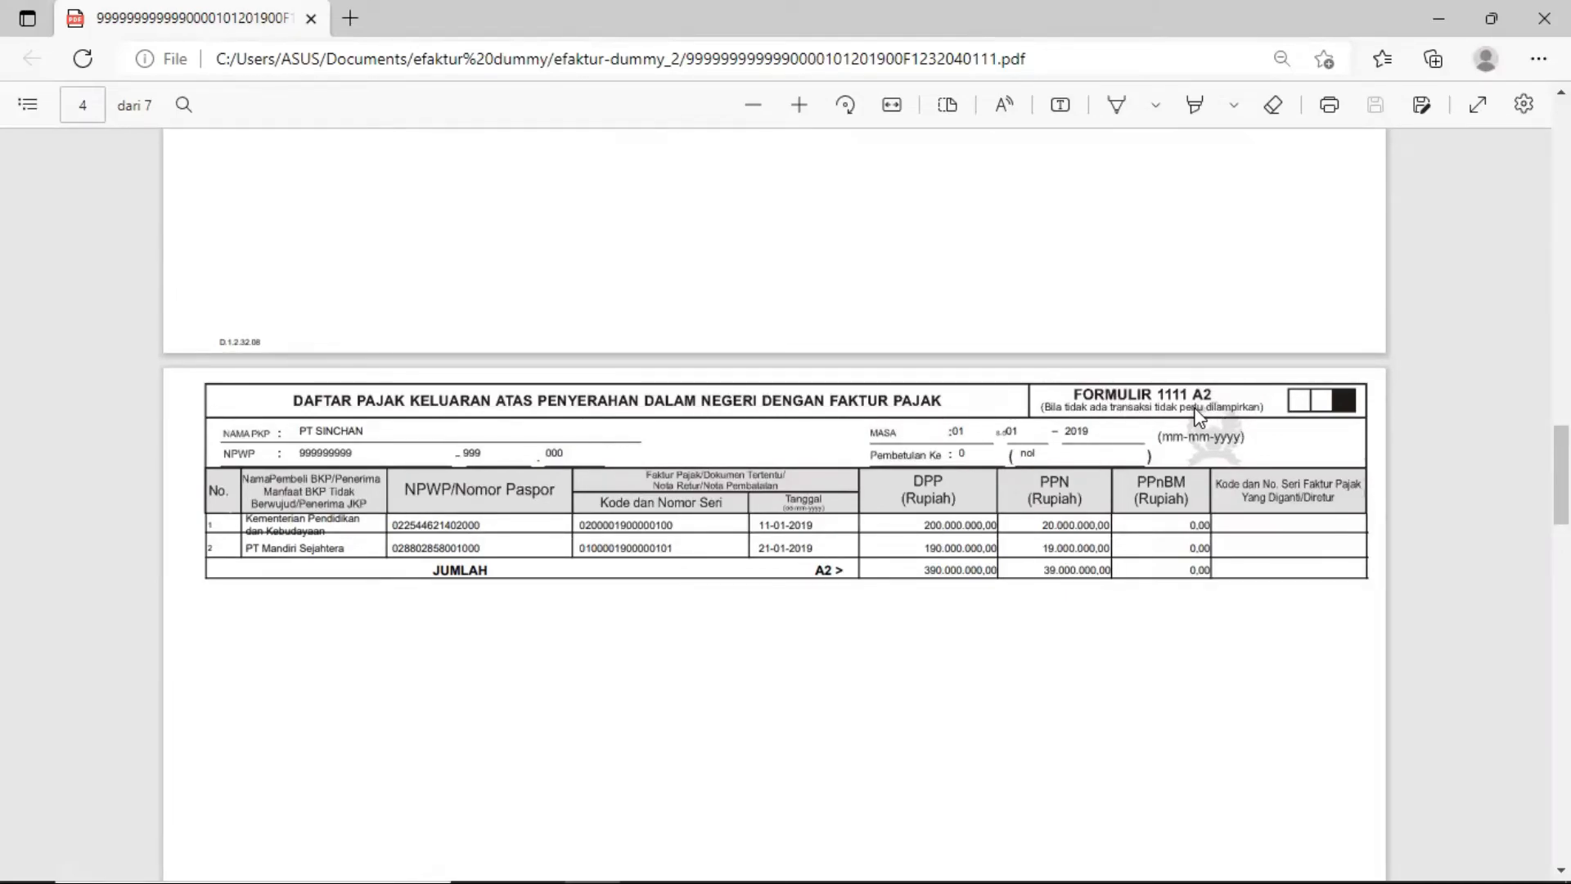
scroll(875, 649, down, 2)
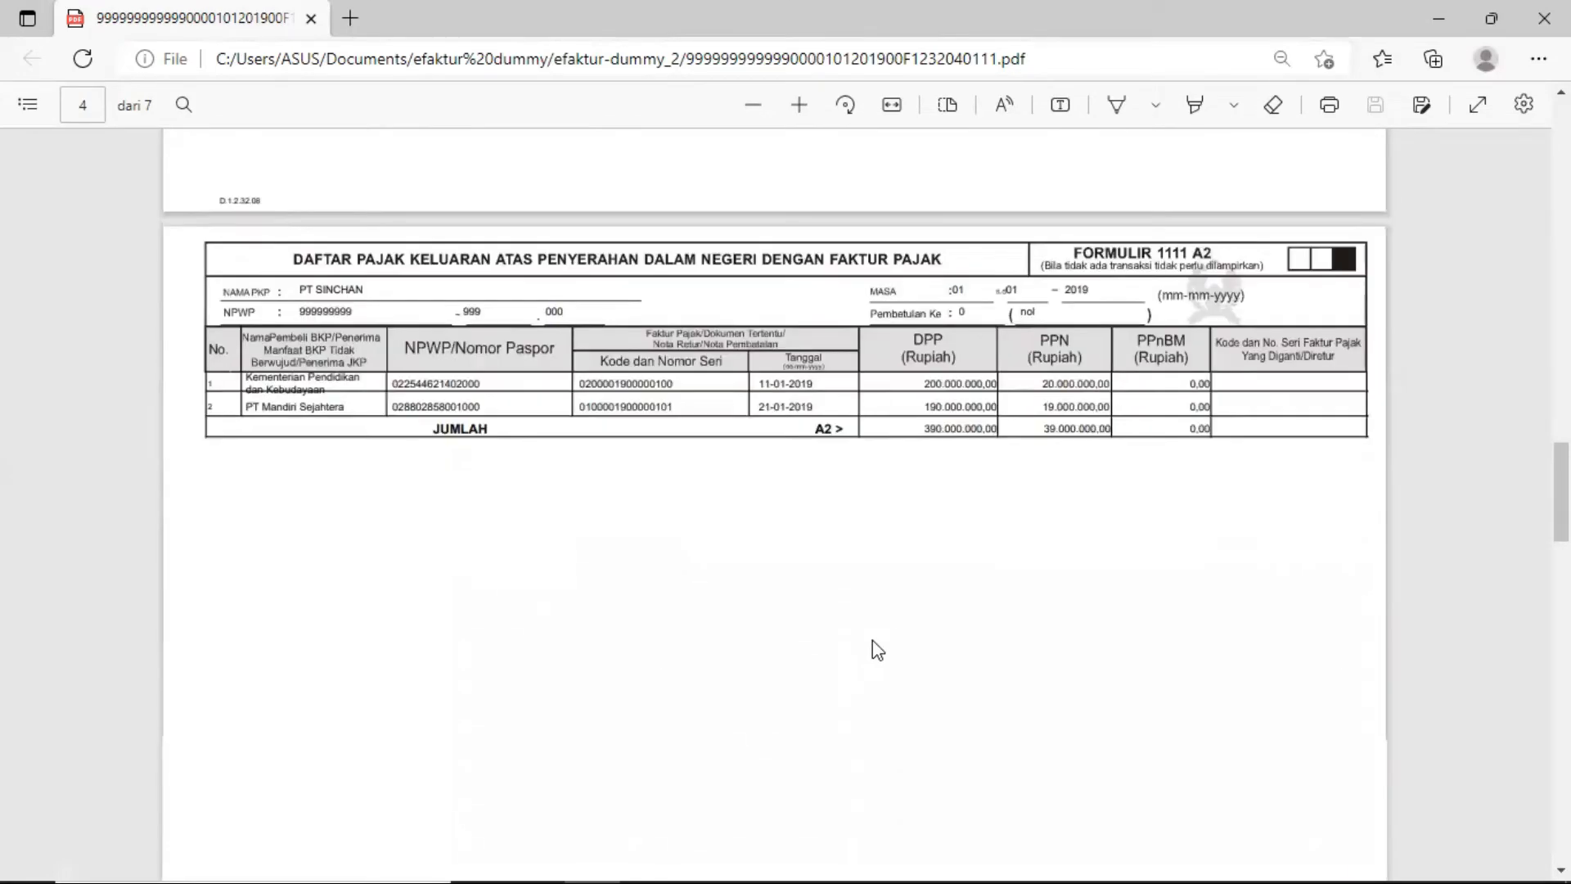
scroll(873, 640, down, 10)
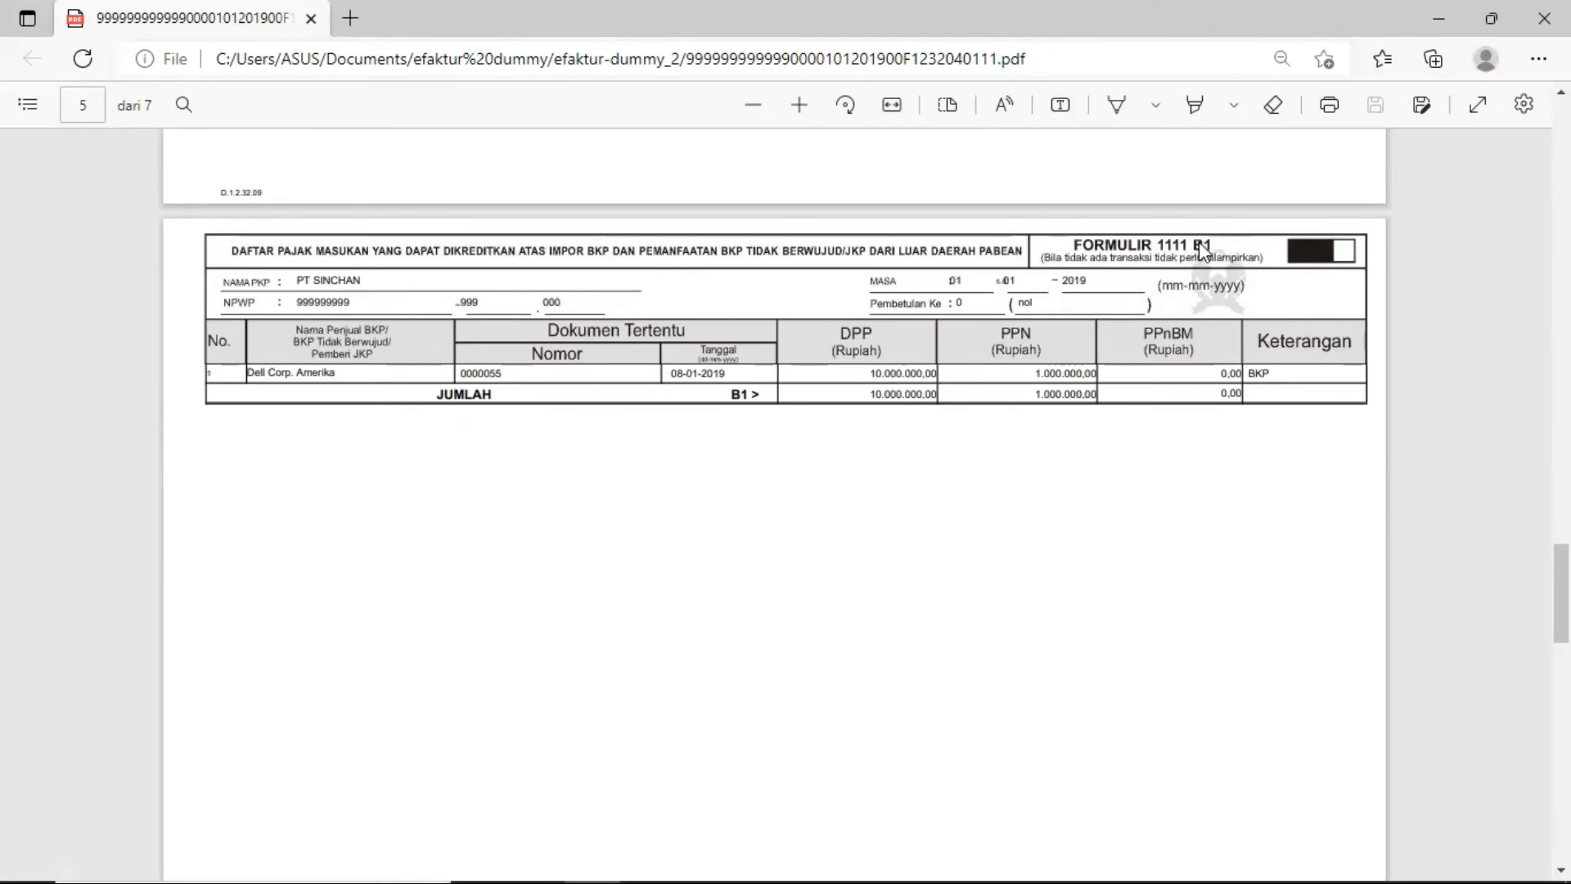
scroll(1045, 398, down, 5)
scroll(1045, 398, down, 2)
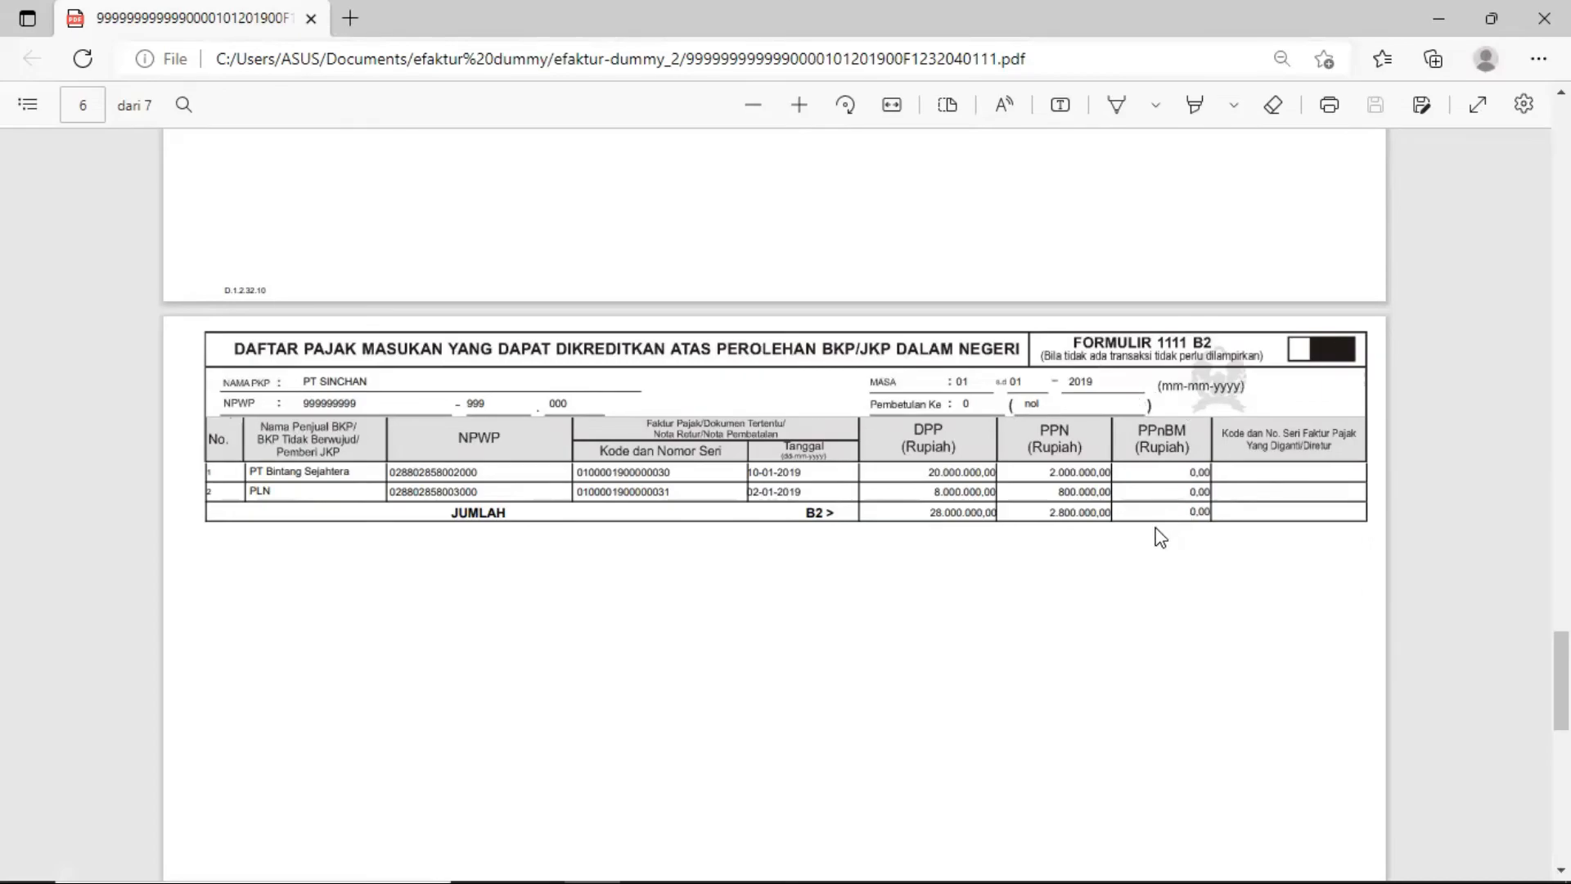
scroll(1160, 537, down, 3)
scroll(1160, 538, up, 3)
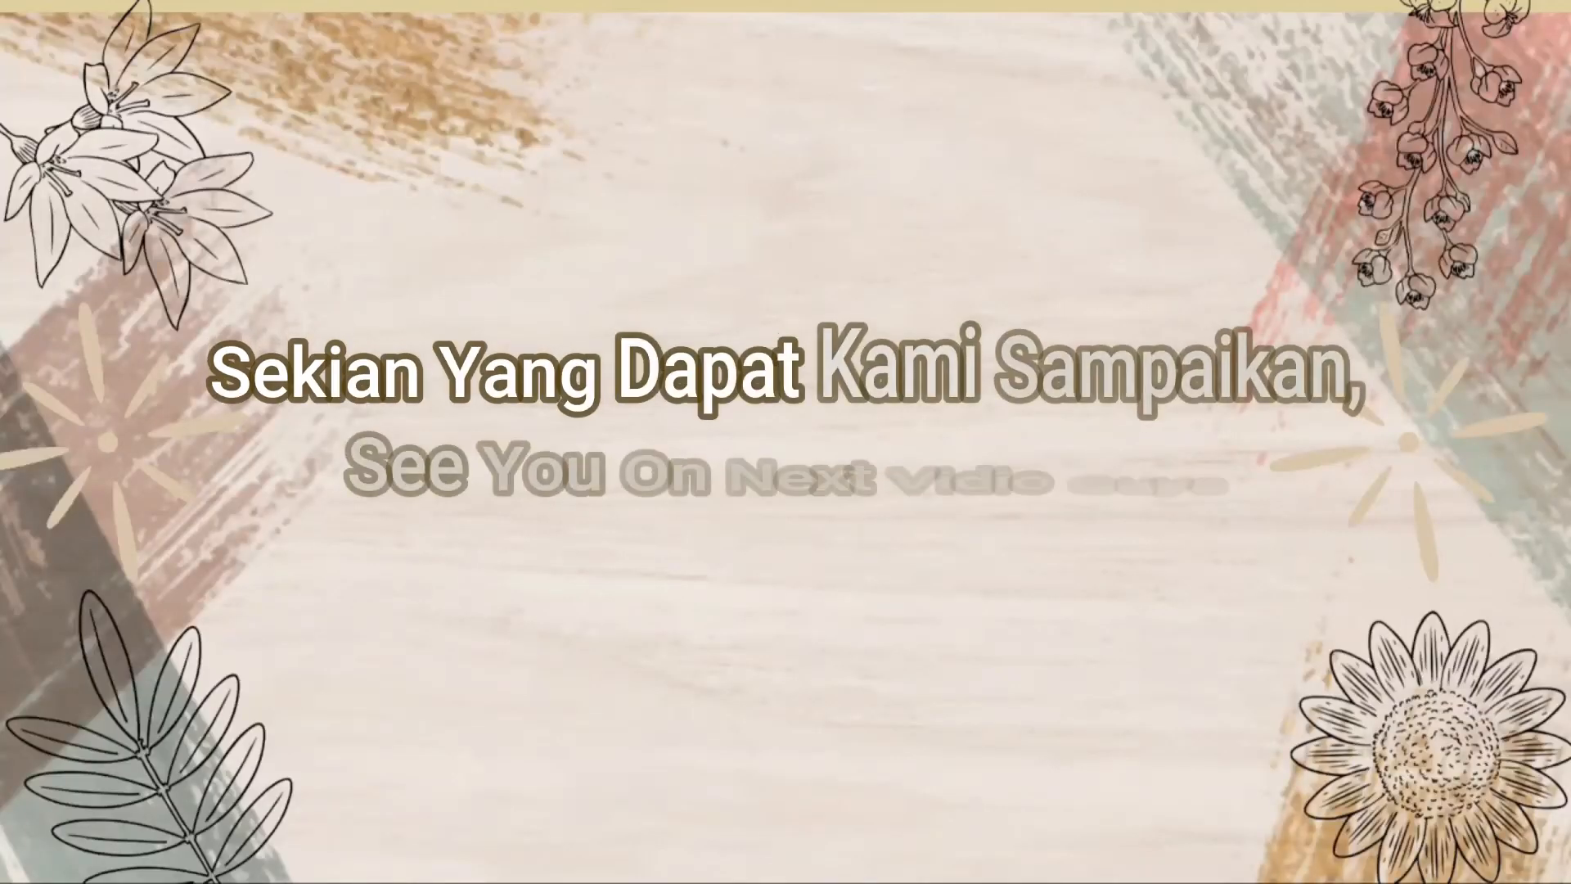